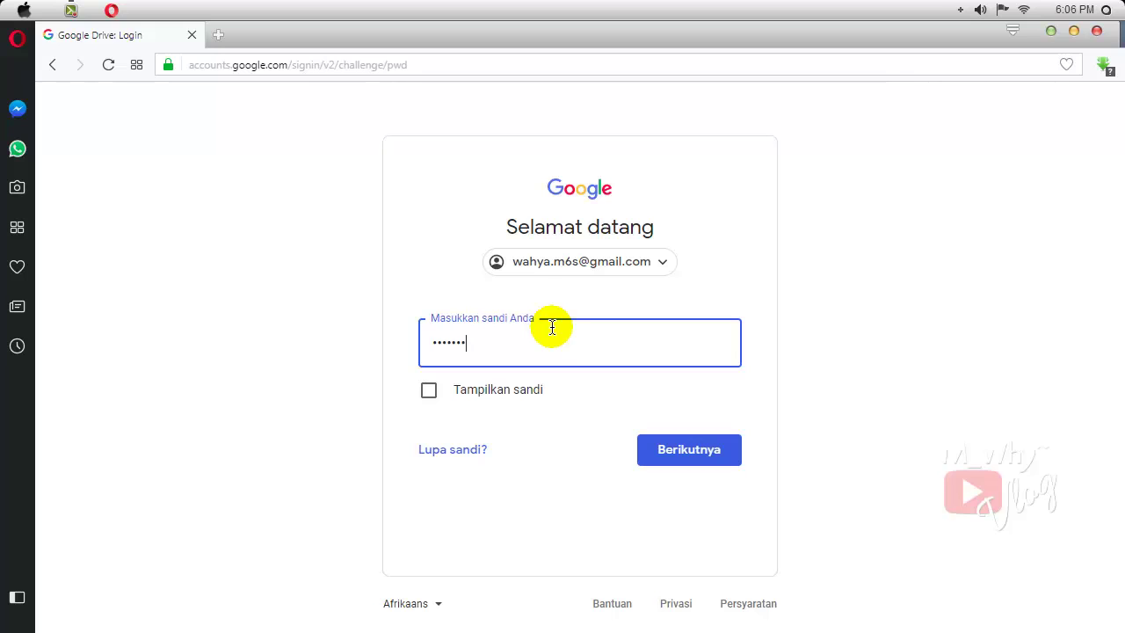
- Sign in to Google Drive with the account password and open the UAS Ganjil folder inside KELAS 7 20/21 NETRAL > Evaluasi
{"action": "key", "text": "Return"}
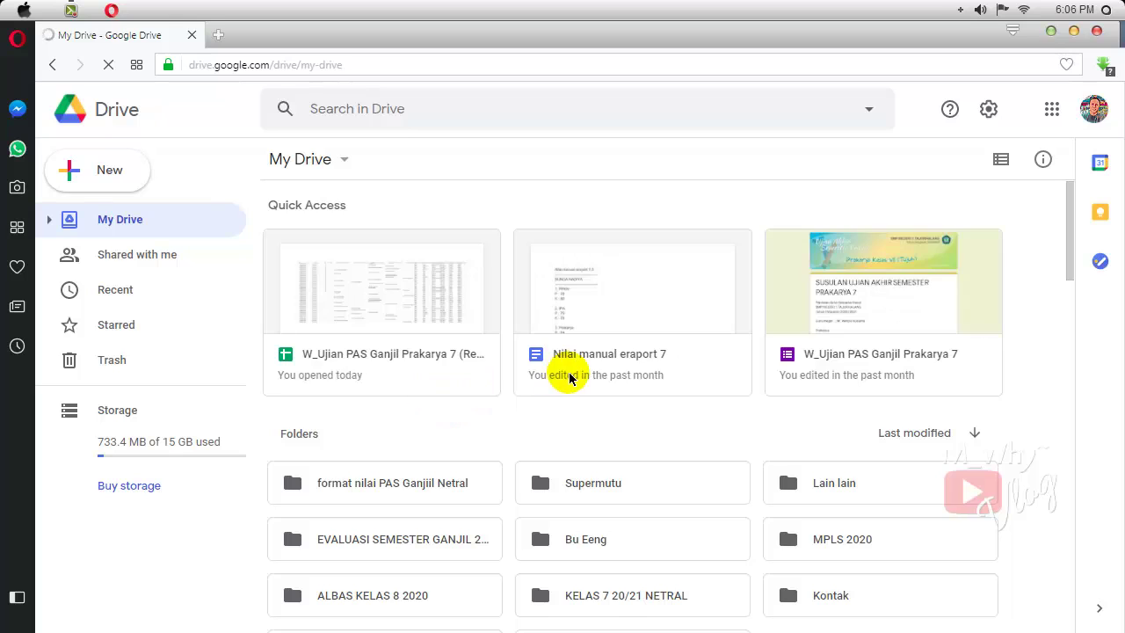
{"action": "scroll", "coordinate": [570, 378], "scroll_direction": "down", "scroll_amount": 2}
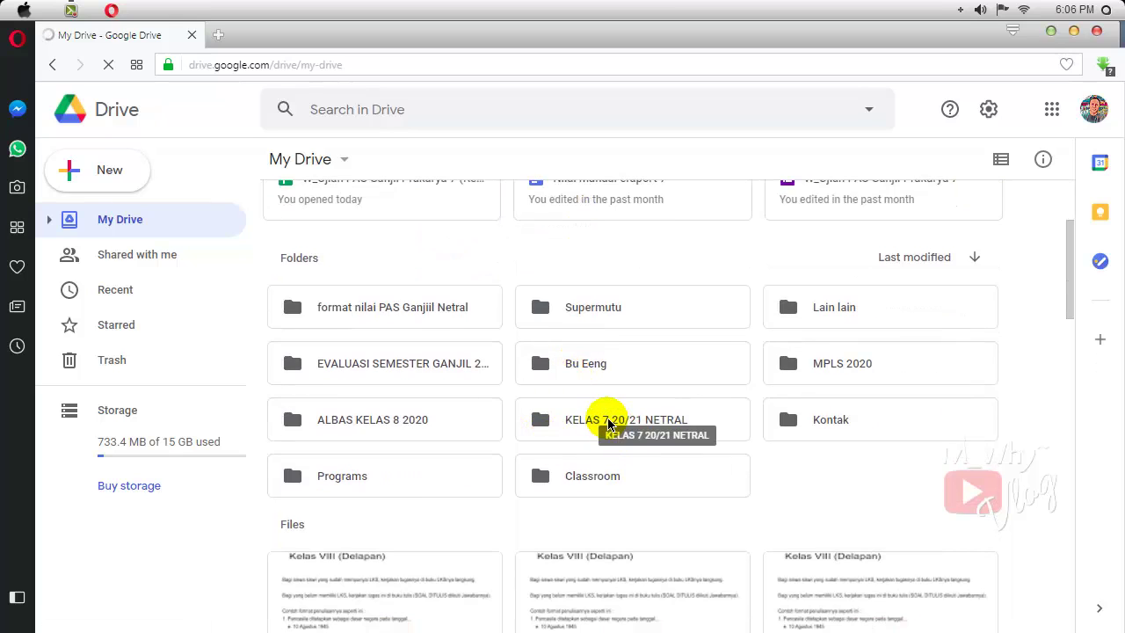
{"action": "double_click", "coordinate": [608, 422]}
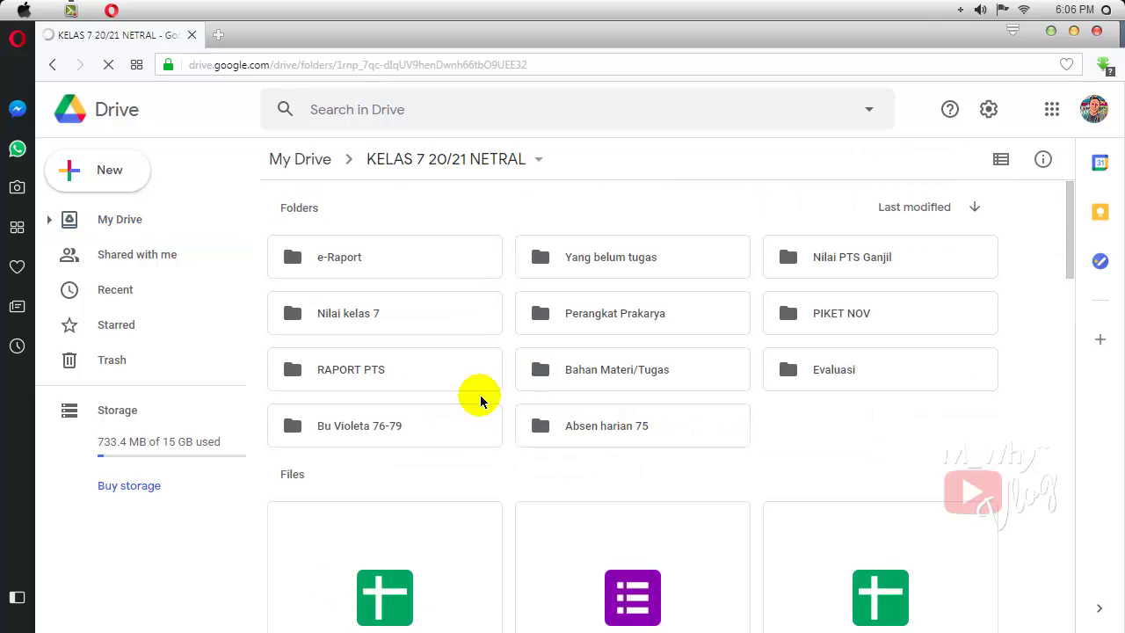
{"action": "double_click", "coordinate": [836, 370]}
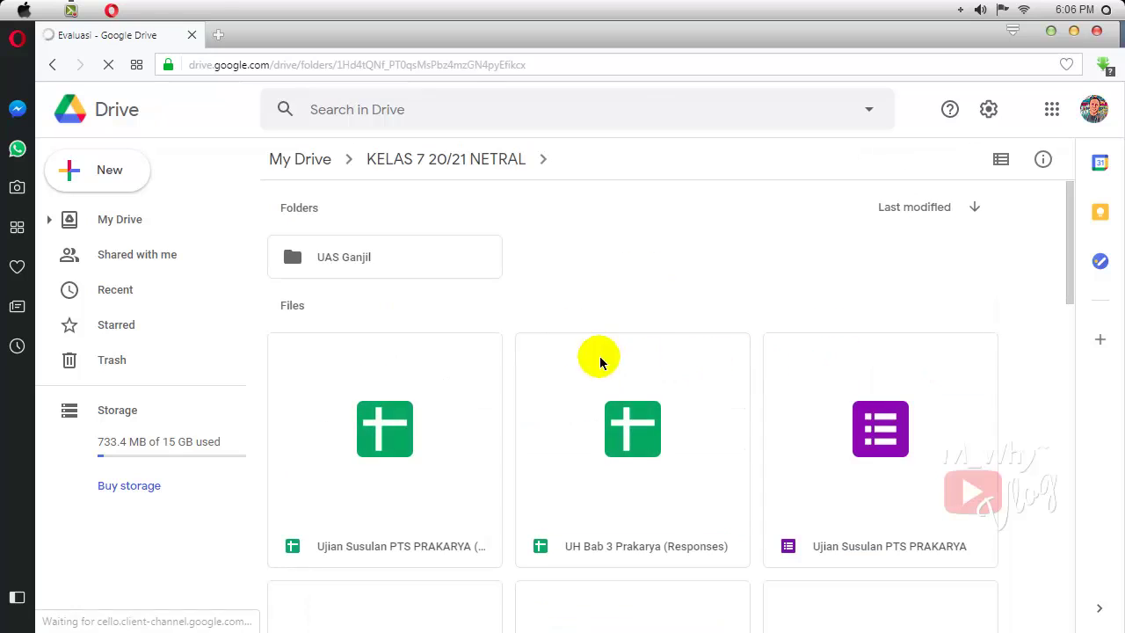
{"action": "double_click", "coordinate": [379, 256]}
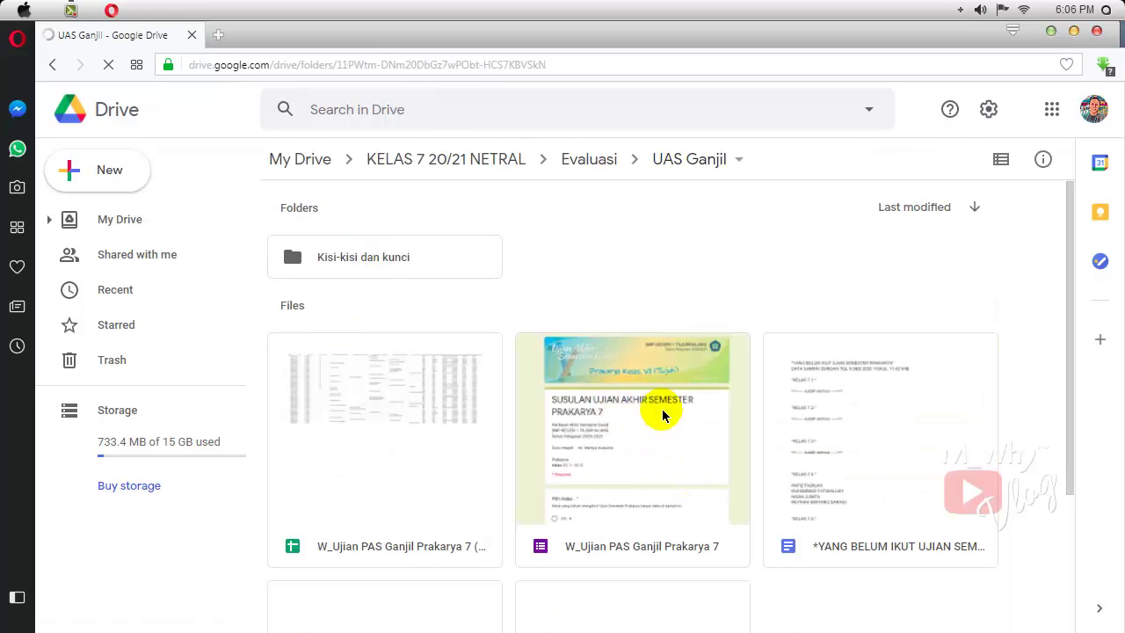
- Open the form W_Ujian PAS Ganjil Prakarya 7, view its responses in Sheets, and close the form
{"action": "double_click", "coordinate": [632, 416]}
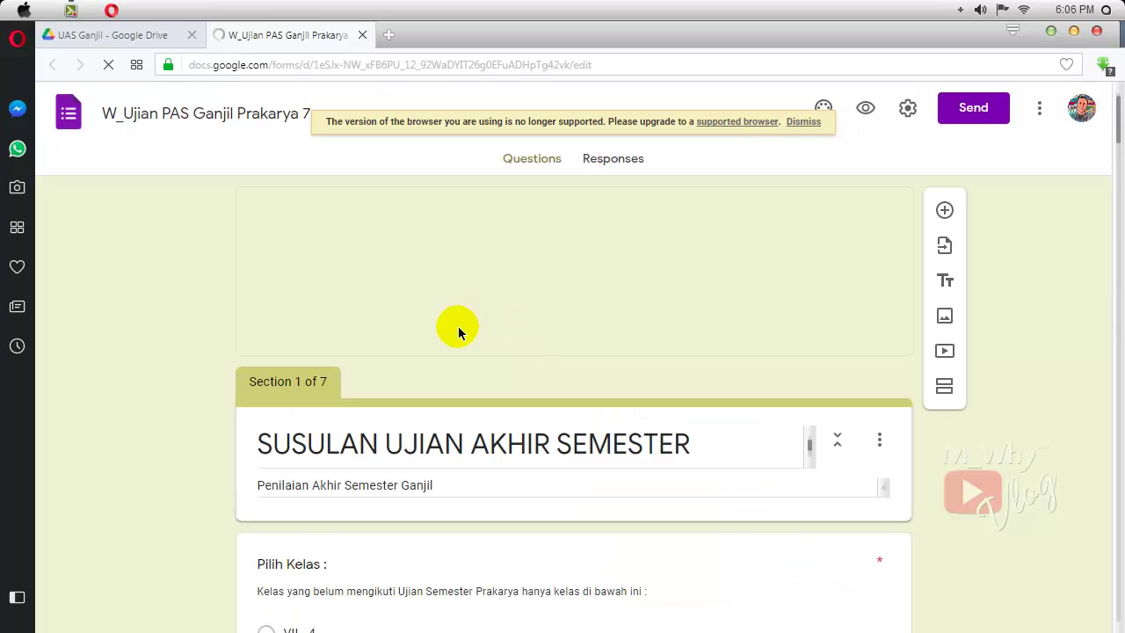
{"action": "left_click", "coordinate": [801, 121]}
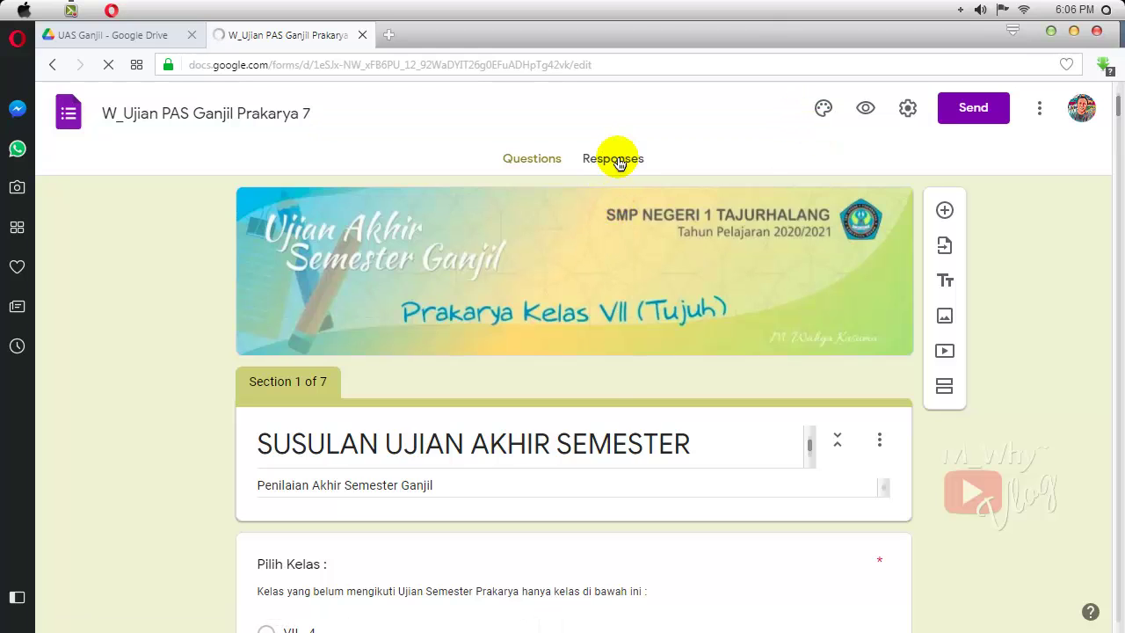
{"action": "left_click", "coordinate": [596, 118]}
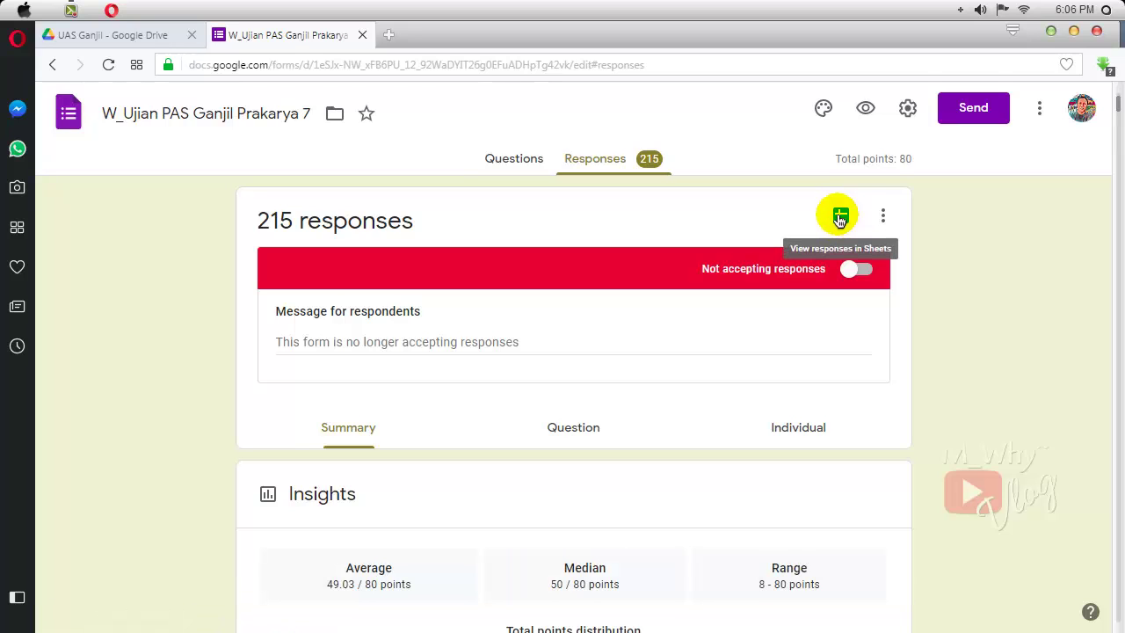
{"action": "left_click", "coordinate": [841, 216]}
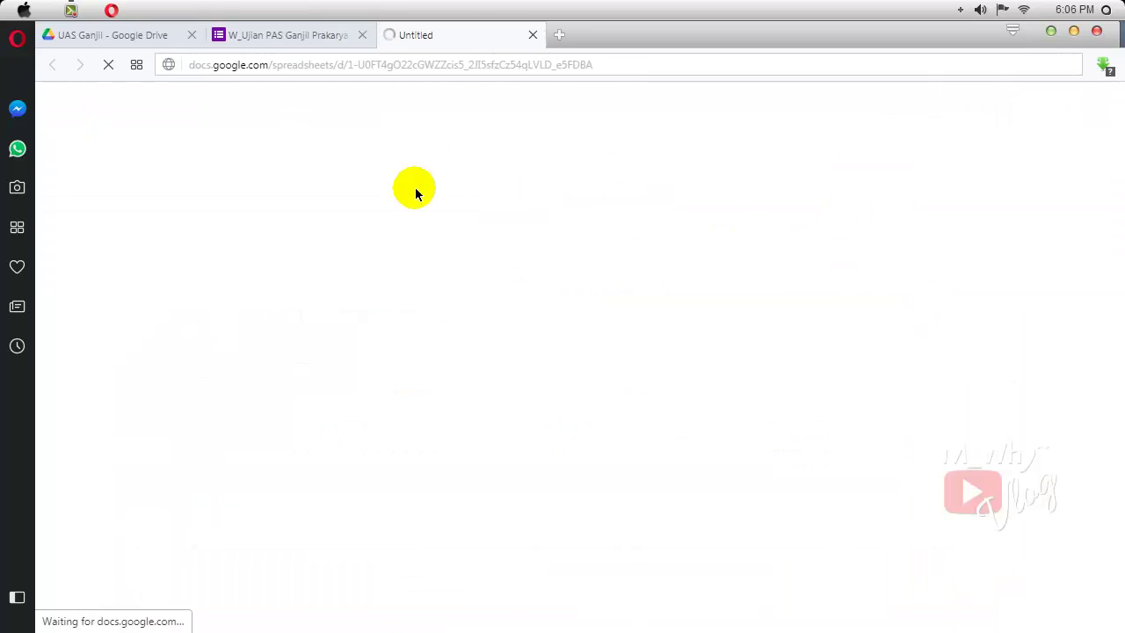
{"action": "left_click", "coordinate": [359, 36]}
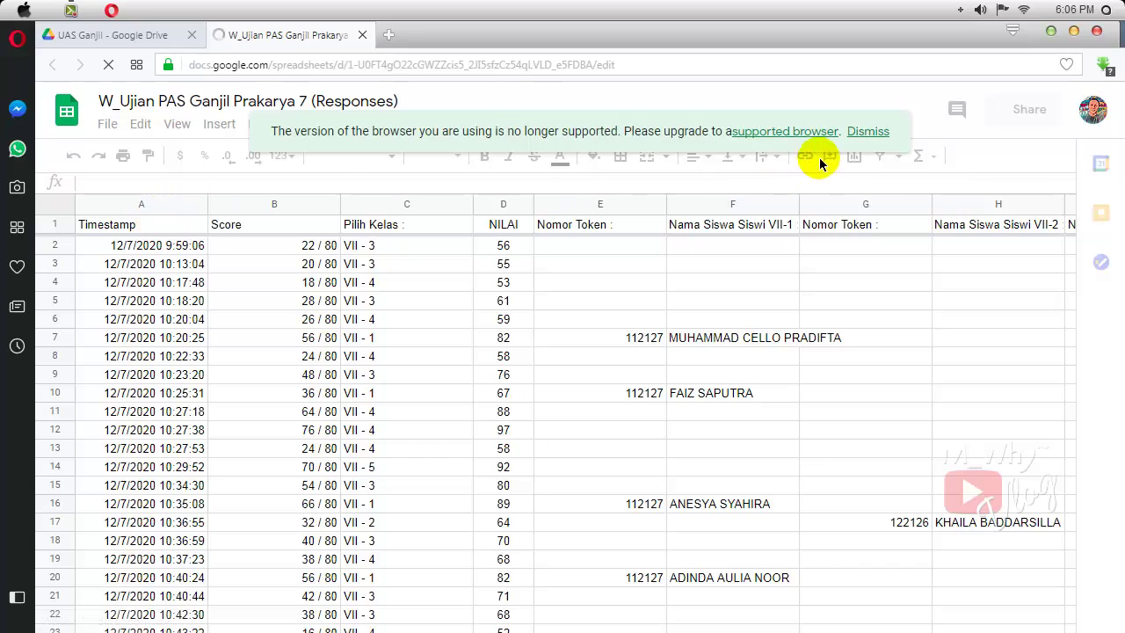
{"action": "left_click", "coordinate": [864, 133]}
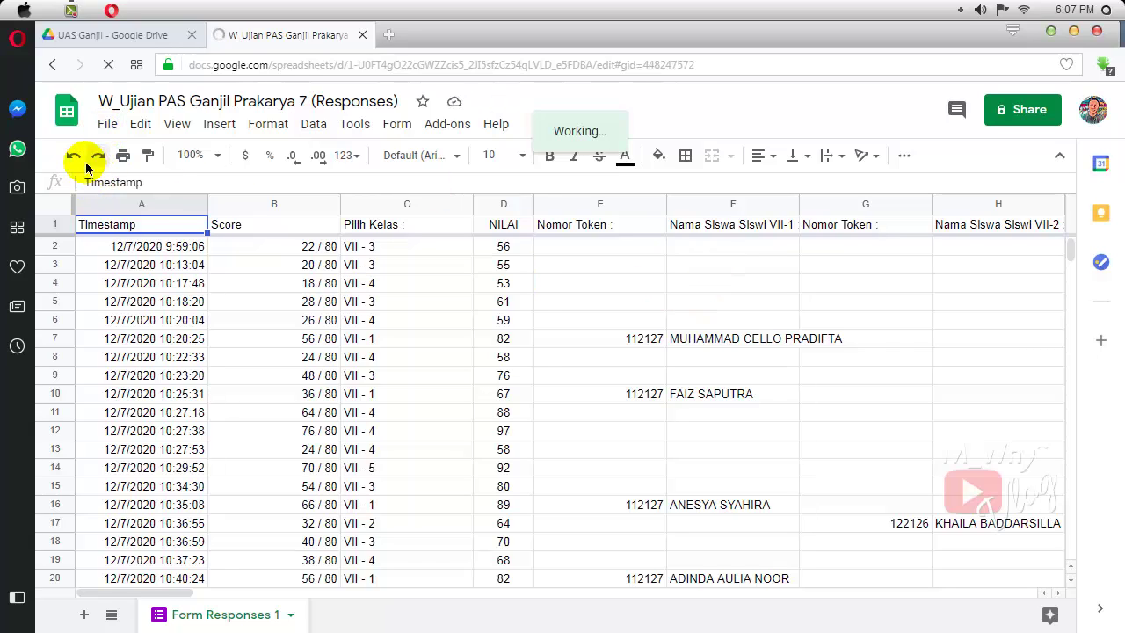
- Download the responses spreadsheet in Microsoft Excel (.xlsx) format to the Downloads folder, keeping the suggested file name
{"action": "left_click", "coordinate": [107, 126]}
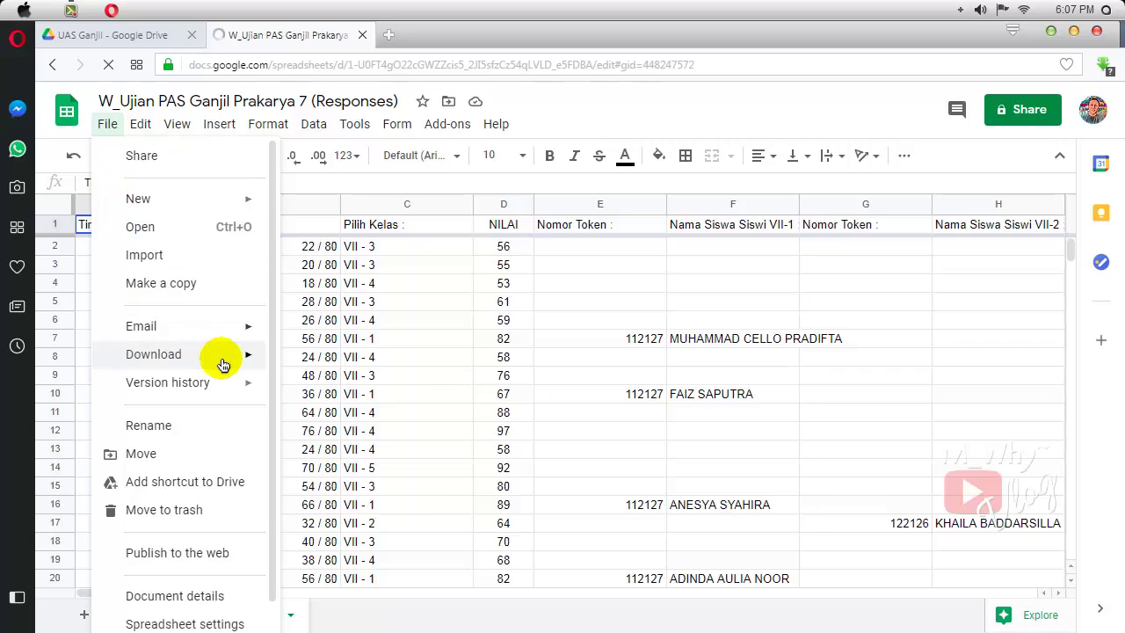
{"action": "mouse_move", "coordinate": [233, 365]}
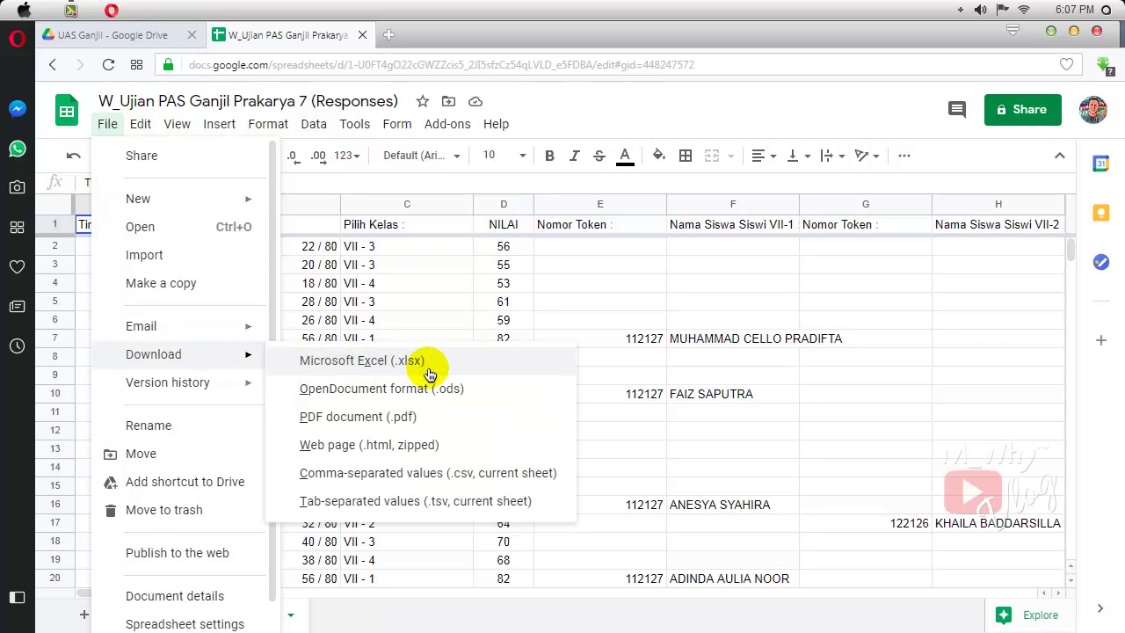
{"action": "left_click", "coordinate": [433, 368]}
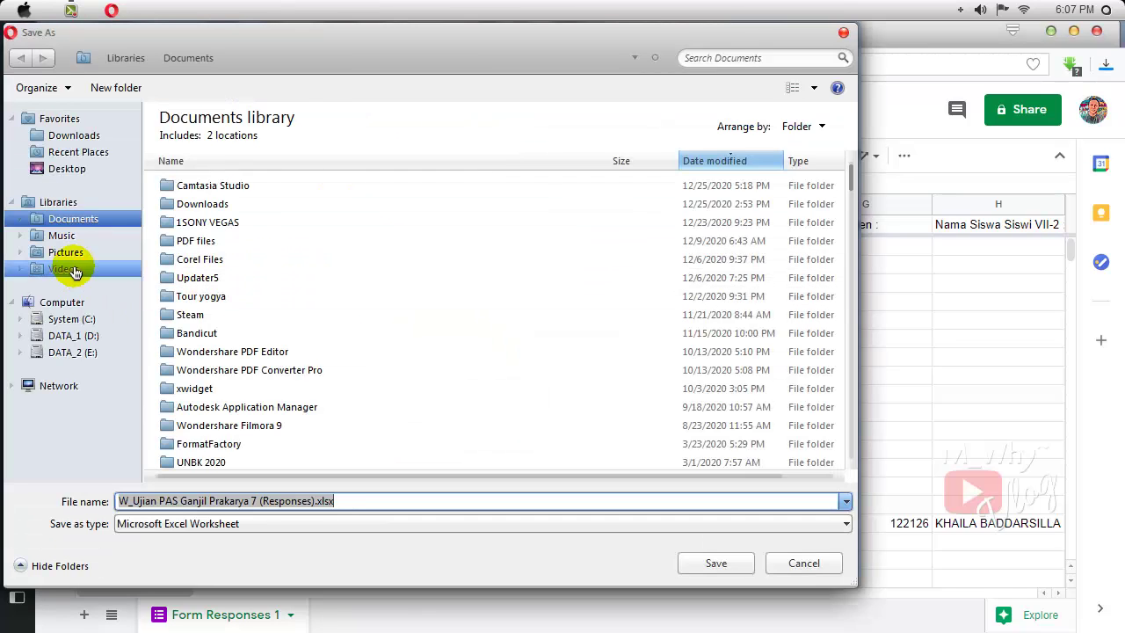
{"action": "left_click", "coordinate": [79, 136]}
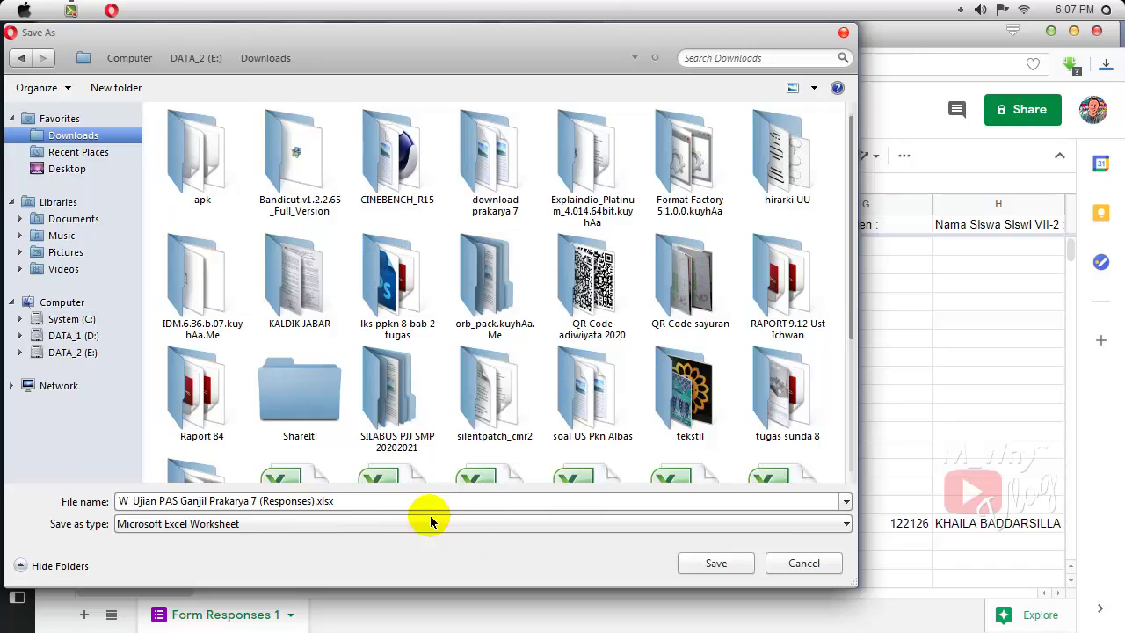
{"action": "left_click", "coordinate": [716, 564]}
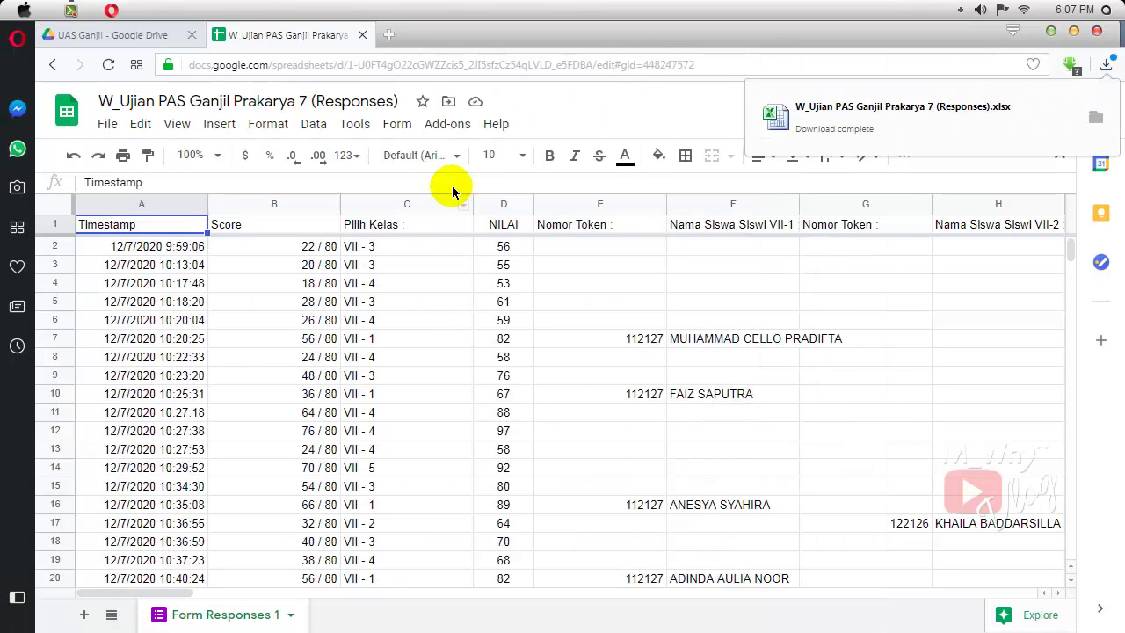
- Close the responses spreadsheet, check the file in the browser's downloads list, and close the browser
{"action": "left_click", "coordinate": [363, 34]}
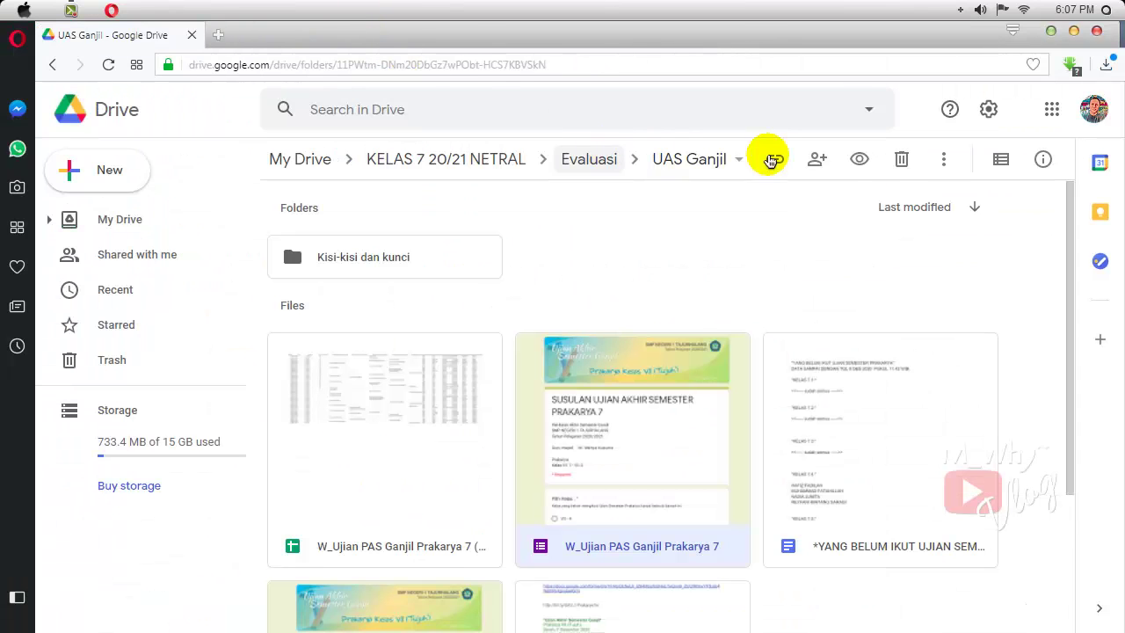
{"action": "left_click", "coordinate": [1106, 67]}
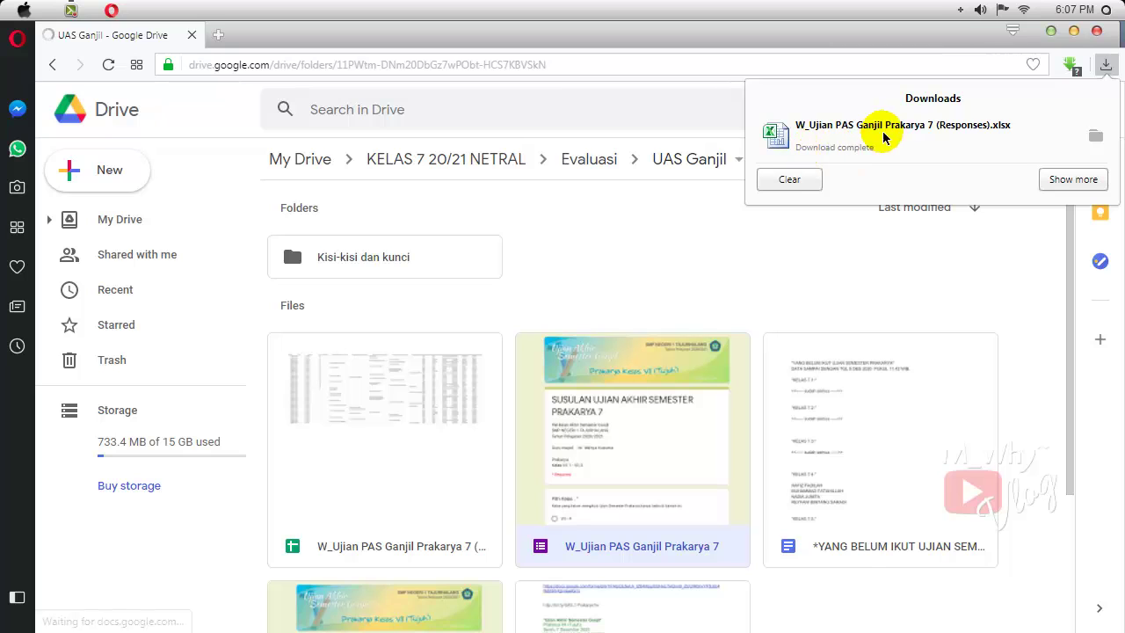
{"action": "left_click", "coordinate": [700, 51]}
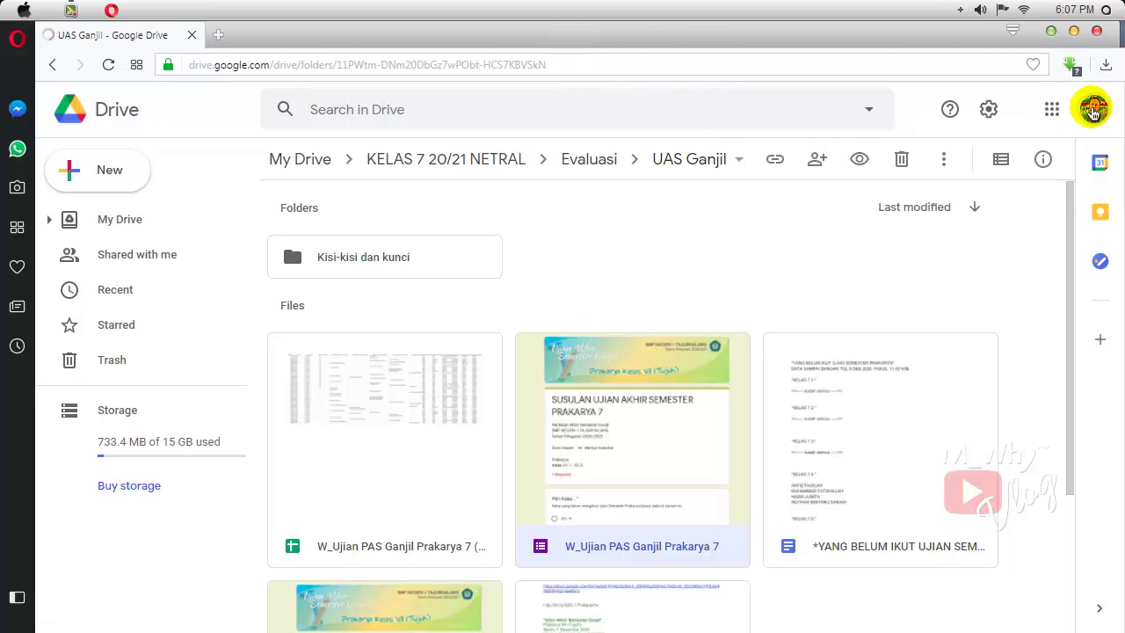
{"action": "left_click", "coordinate": [1092, 111]}
{"action": "left_click", "coordinate": [952, 409]}
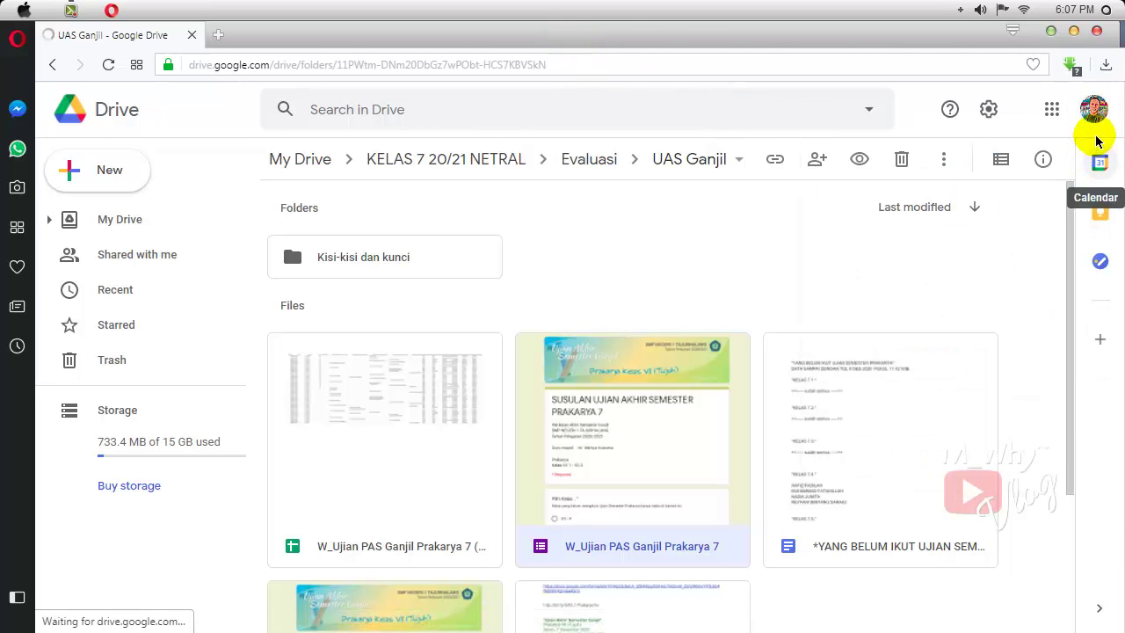
{"action": "left_click", "coordinate": [1098, 32]}
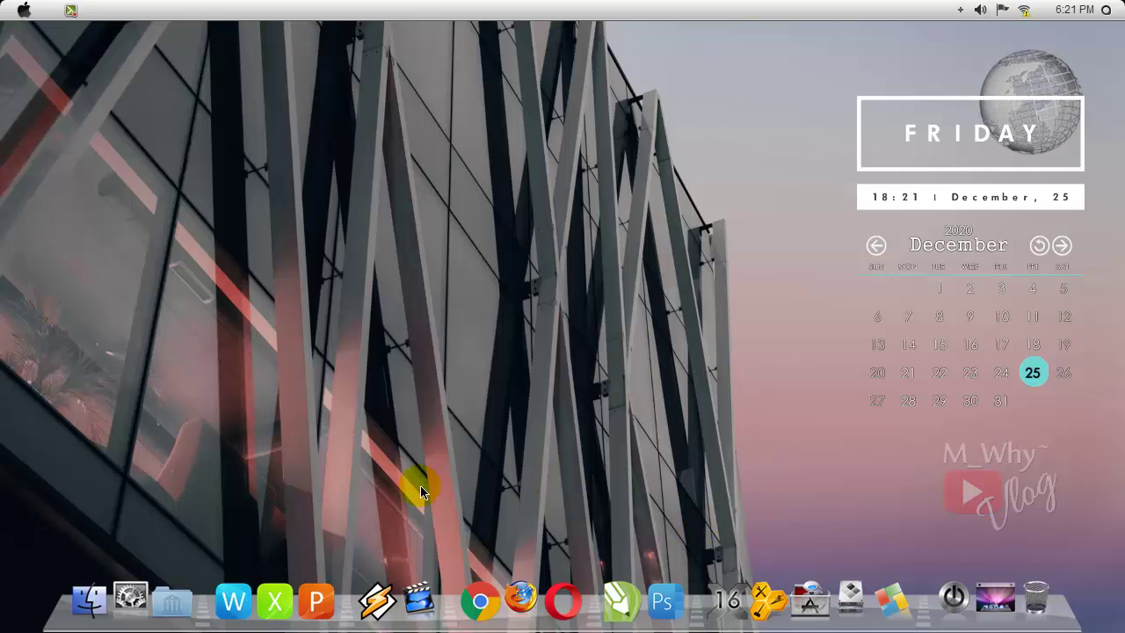
- Open W_Ujian PAS Ganjil Prakarya 7 (Responses).xlsx in Excel from the computer's Downloads folder
{"action": "left_click", "coordinate": [195, 607]}
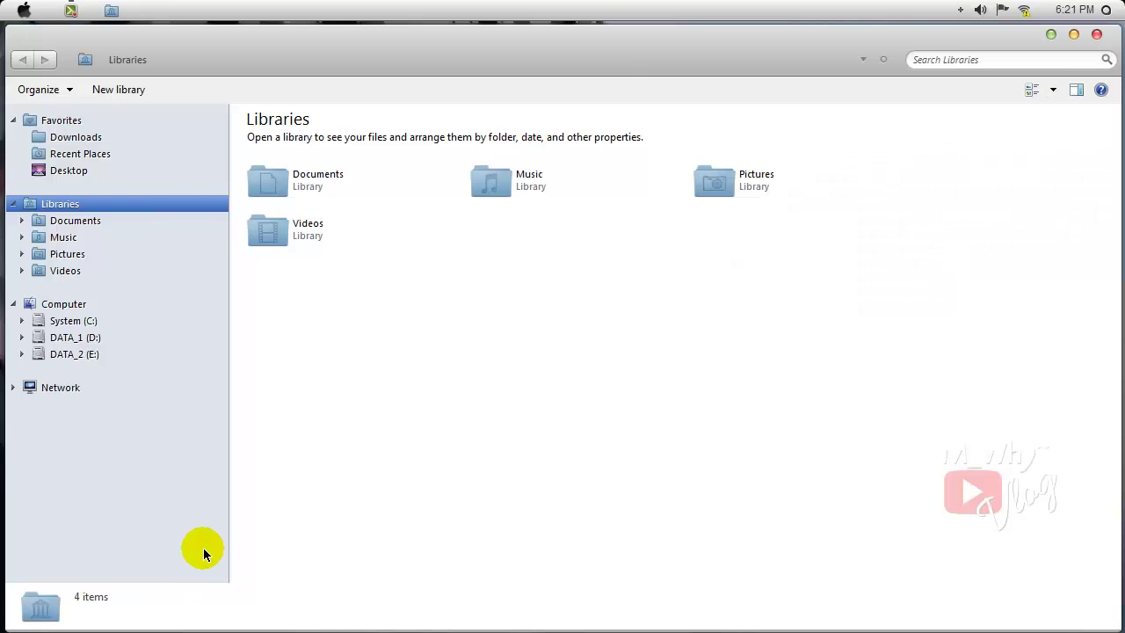
{"action": "left_click", "coordinate": [83, 140]}
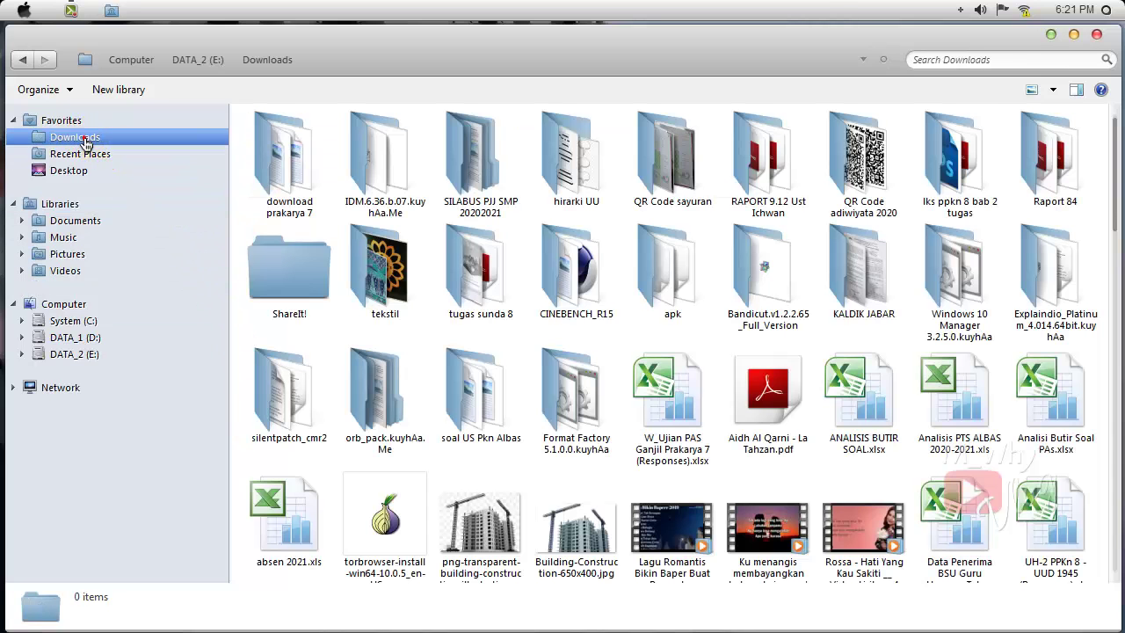
{"action": "double_click", "coordinate": [683, 407]}
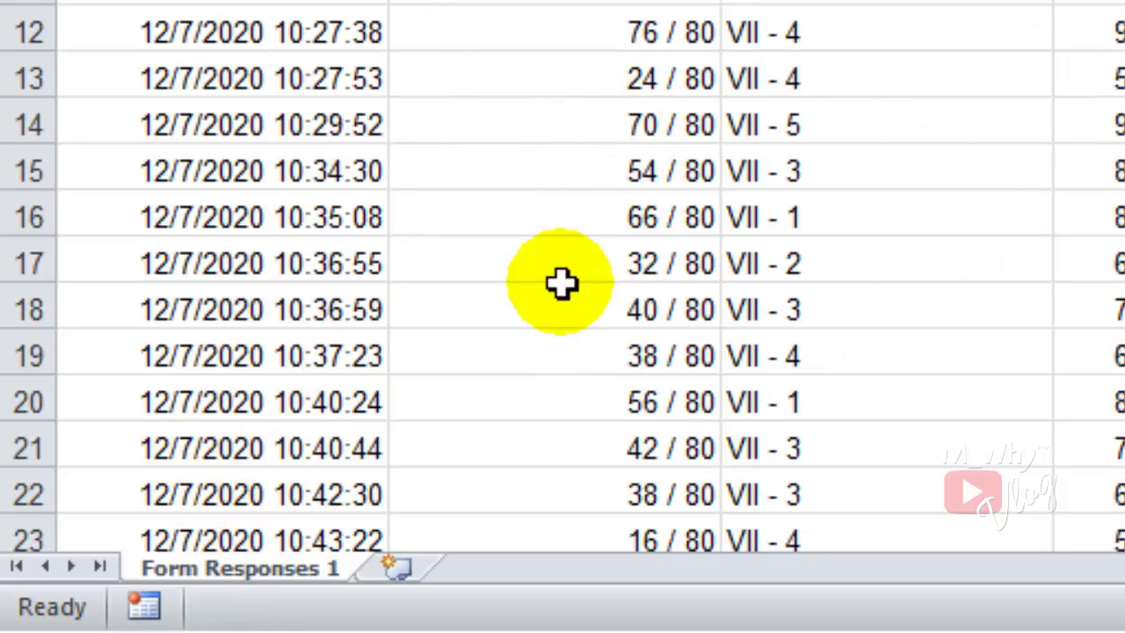
- Create a copy of the Form Responses 1 sheet at the end of the same workbook
{"action": "right_click", "coordinate": [277, 567]}
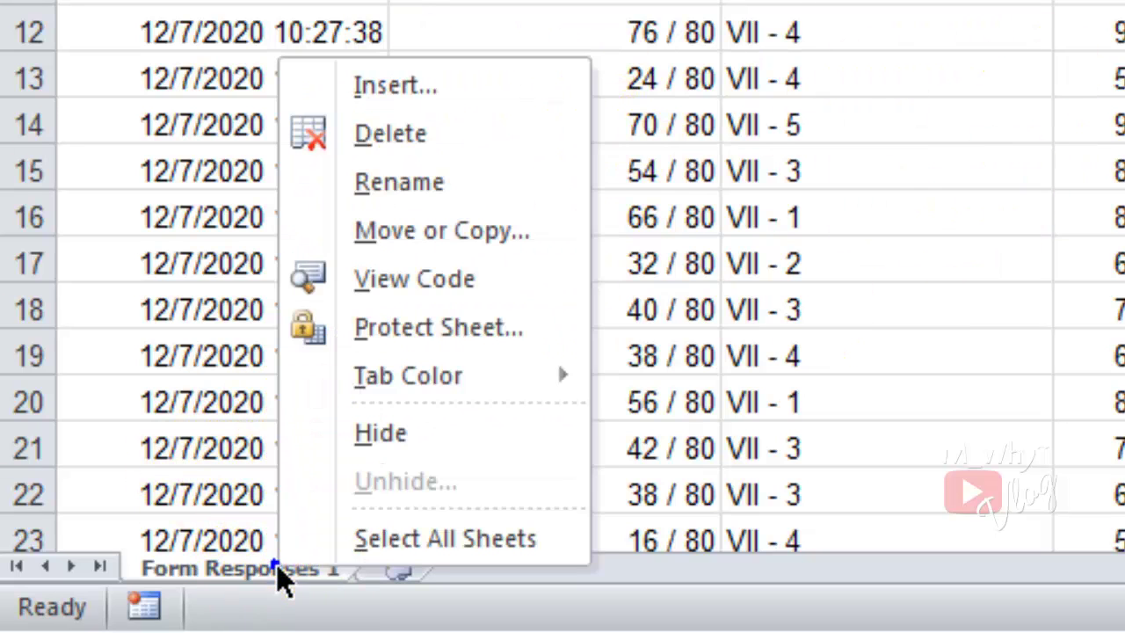
{"action": "left_click", "coordinate": [192, 564]}
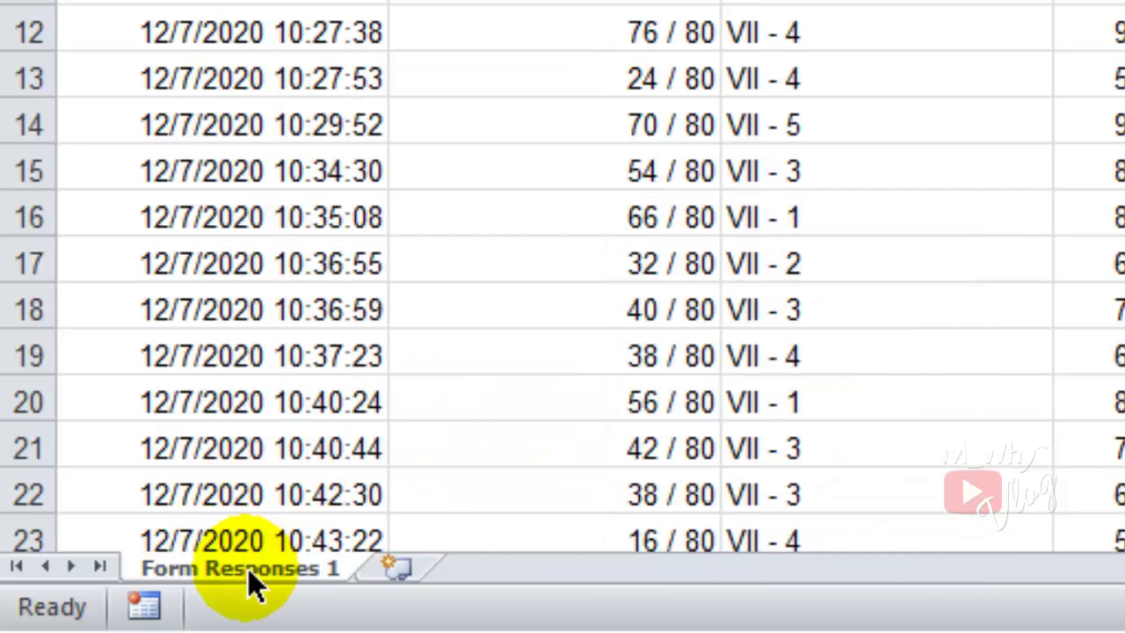
{"action": "right_click", "coordinate": [254, 570]}
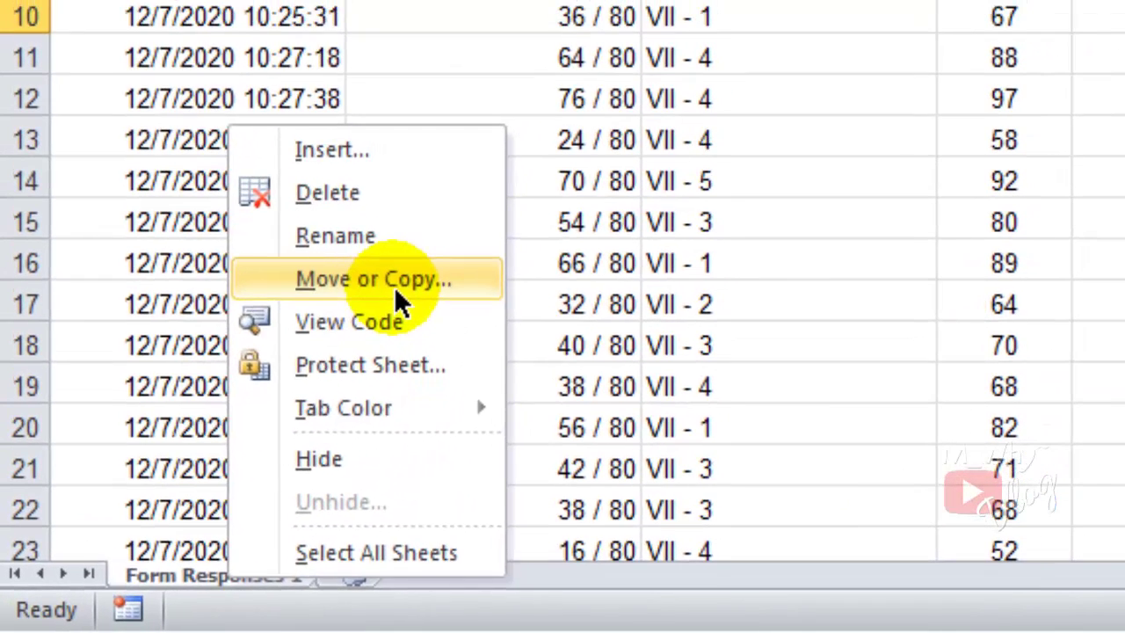
{"action": "left_click", "coordinate": [413, 235]}
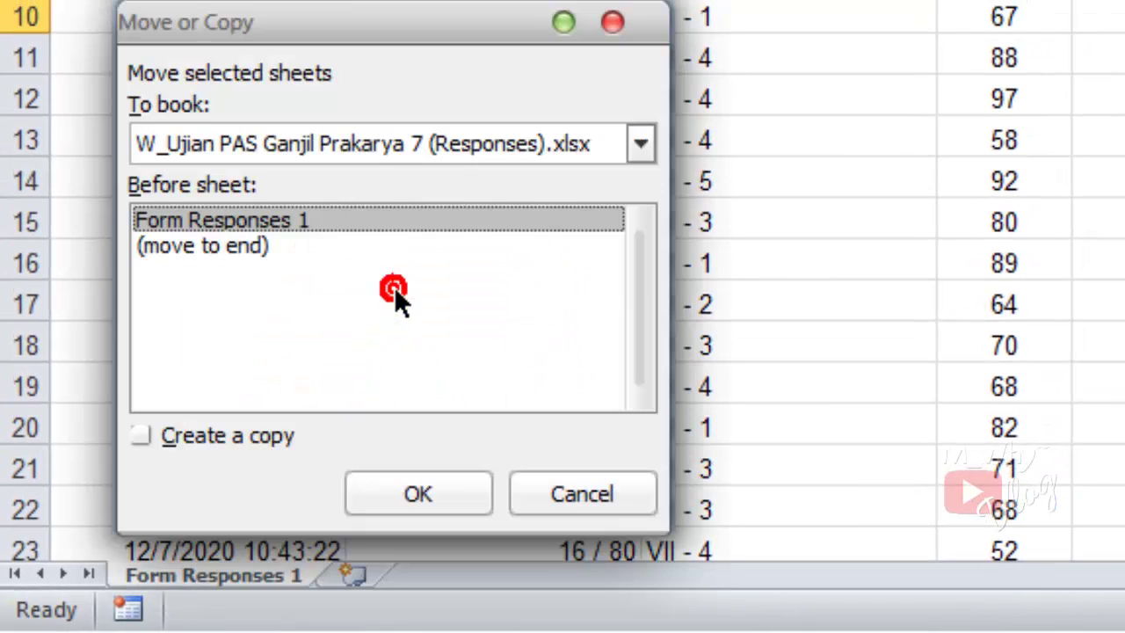
{"action": "left_click", "coordinate": [231, 435]}
{"action": "left_click", "coordinate": [228, 244]}
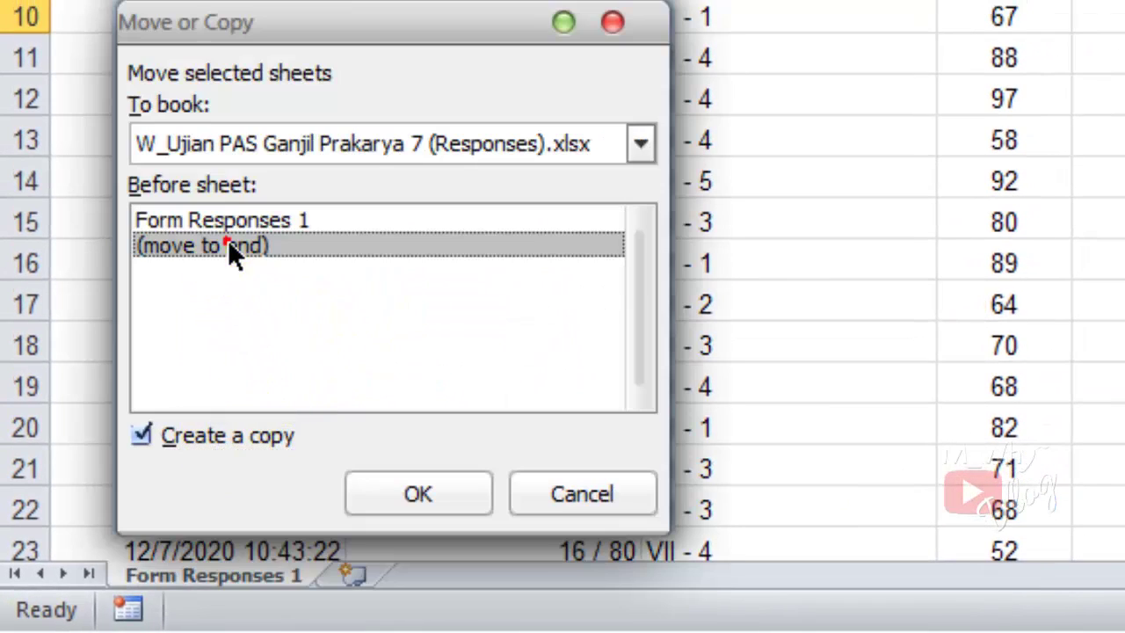
{"action": "left_click", "coordinate": [467, 513]}
{"action": "left_click_drag", "start_coordinate": [485, 595], "coordinate": [455, 588]}
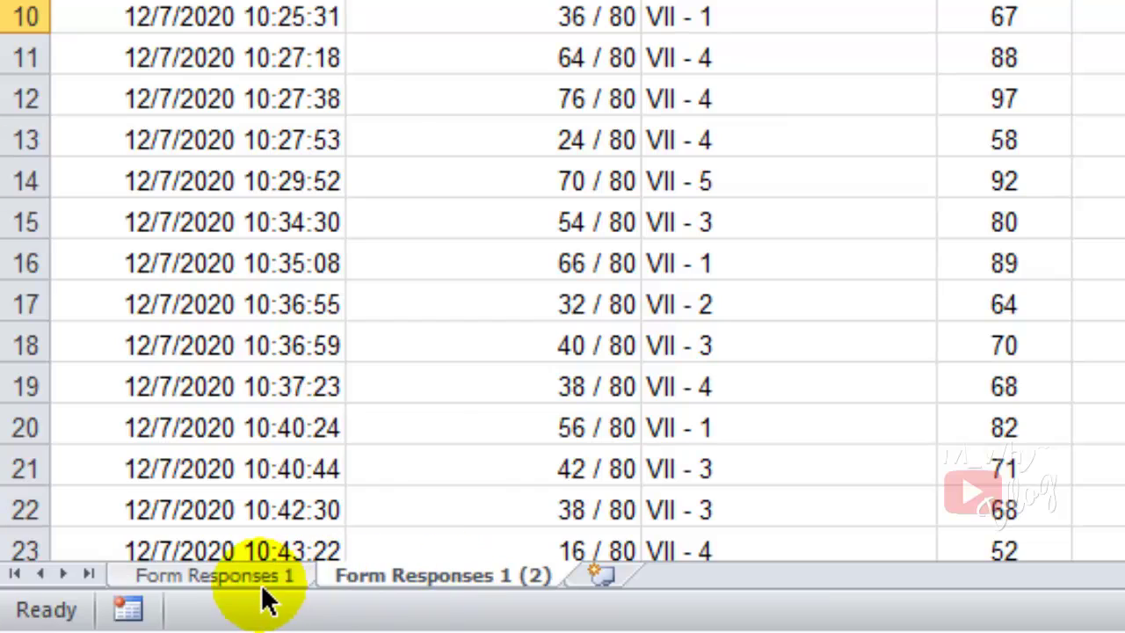
- Rename the copied sheet Form Responses 1 (2) as "anal"
{"action": "right_click", "coordinate": [449, 582]}
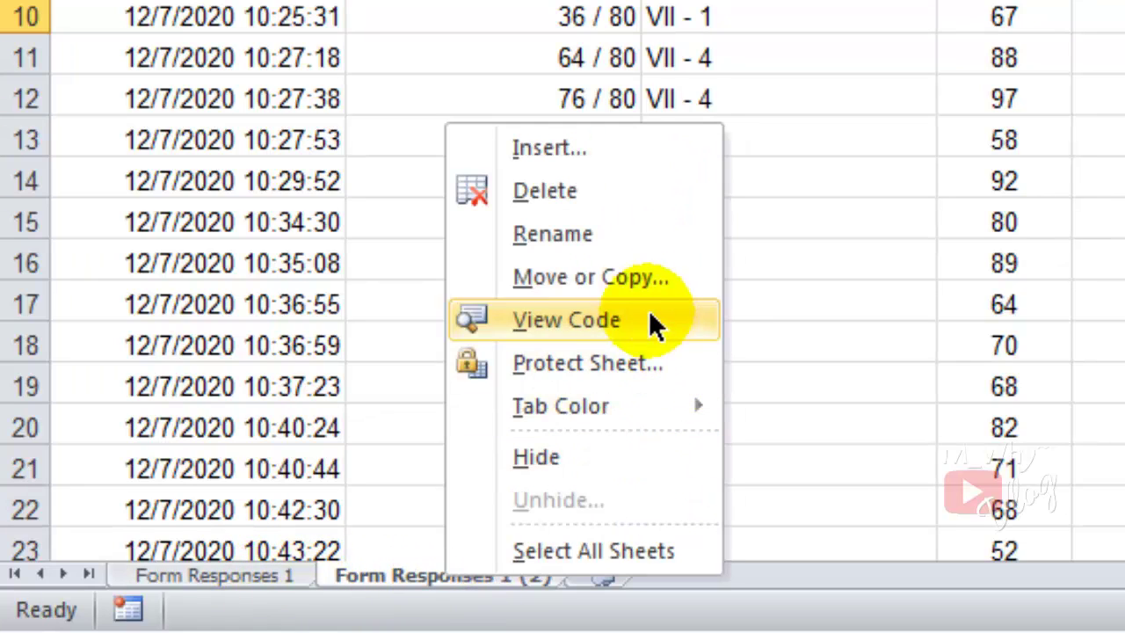
{"action": "left_click", "coordinate": [609, 241]}
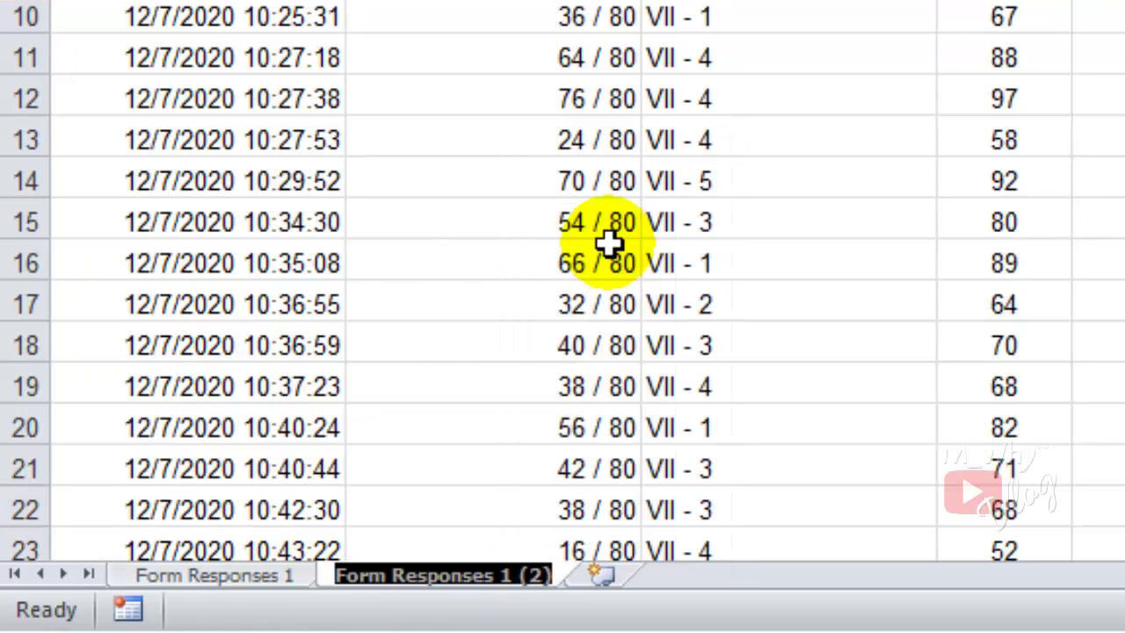
{"action": "type", "text": "anal"}
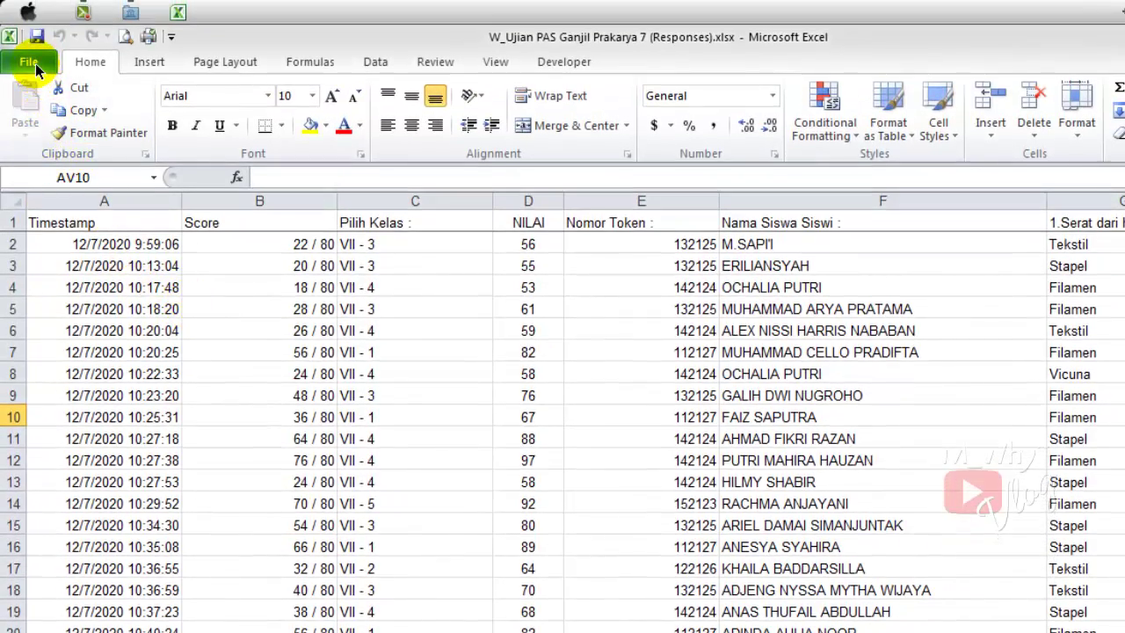
- Turn off system separators in the Advanced Excel options, using a period as decimal separator and a comma as thousands separator
{"action": "left_click", "coordinate": [33, 66]}
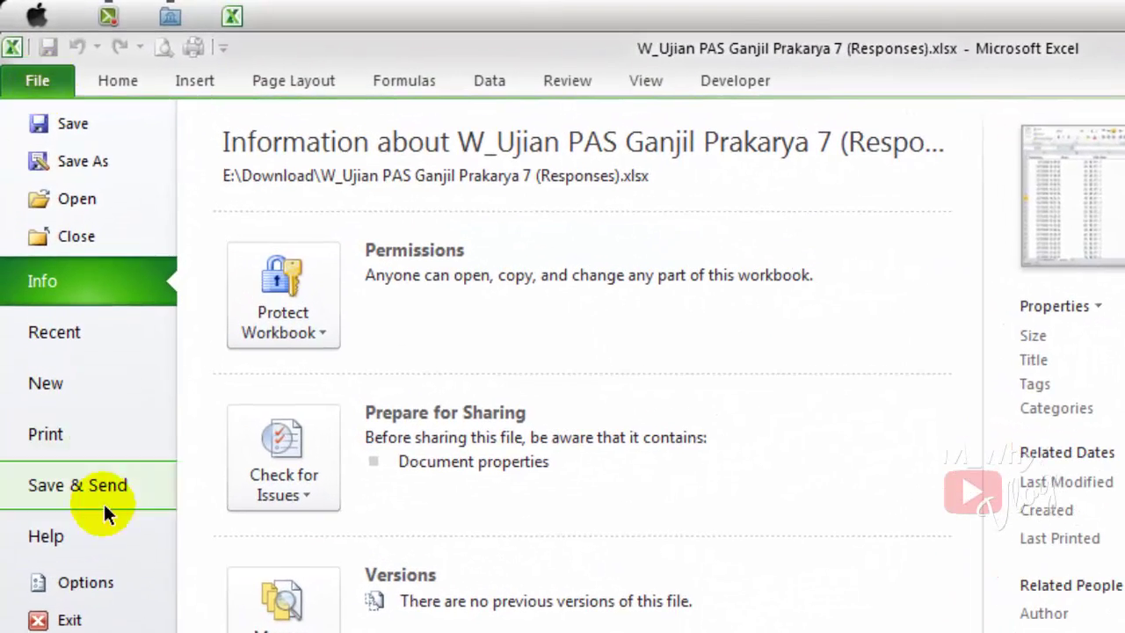
{"action": "left_click", "coordinate": [55, 454]}
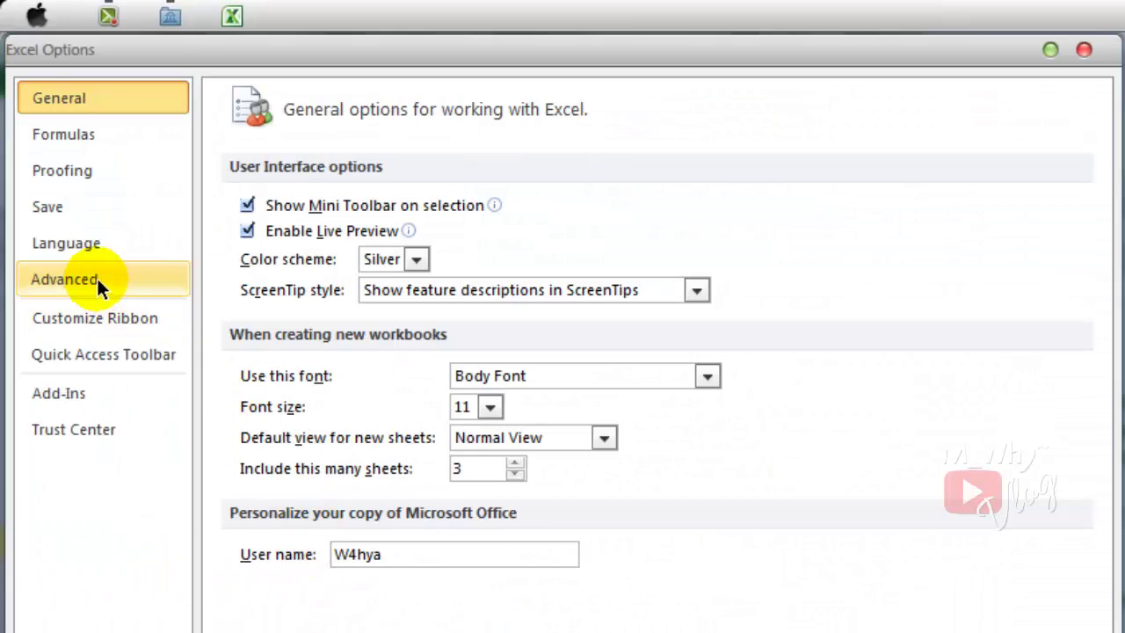
{"action": "left_click", "coordinate": [91, 278]}
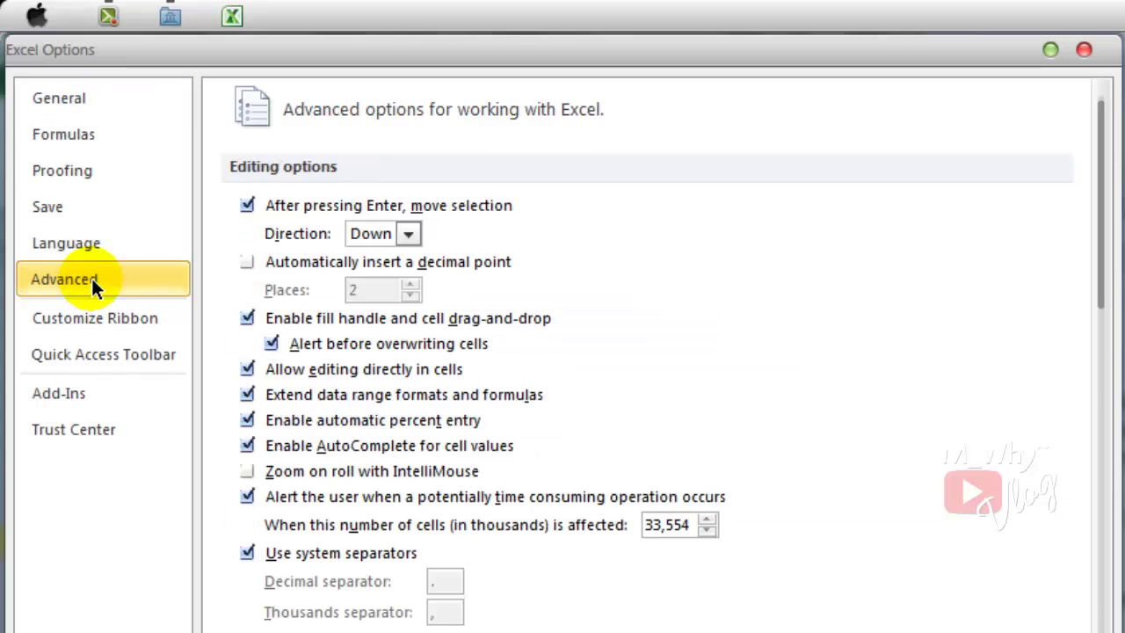
{"action": "left_click", "coordinate": [247, 553]}
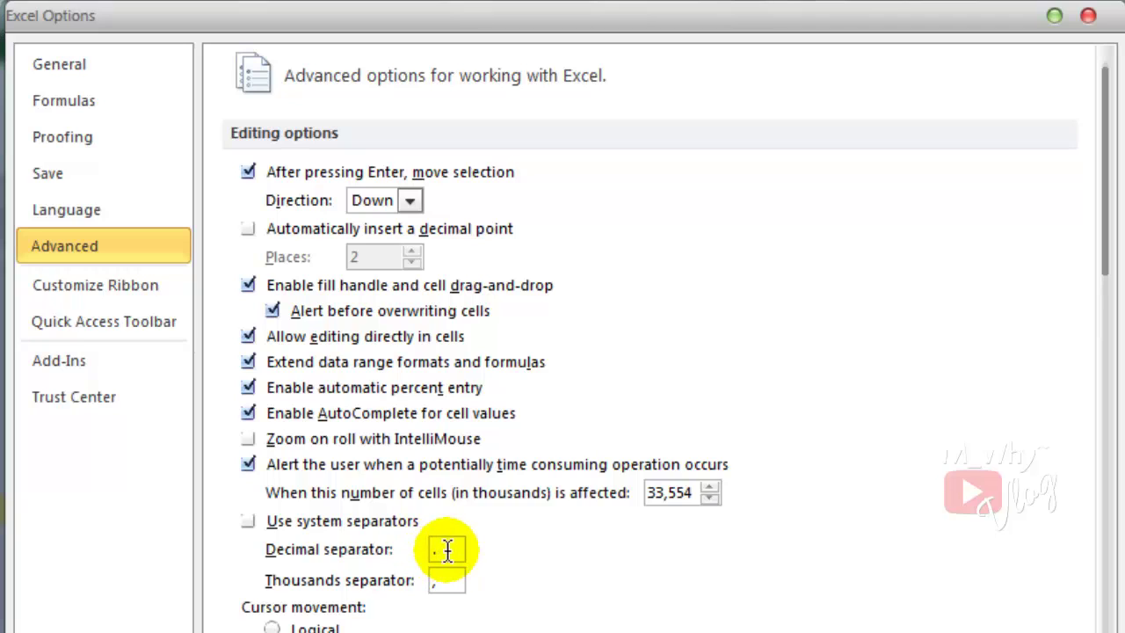
{"action": "left_click", "coordinate": [447, 550]}
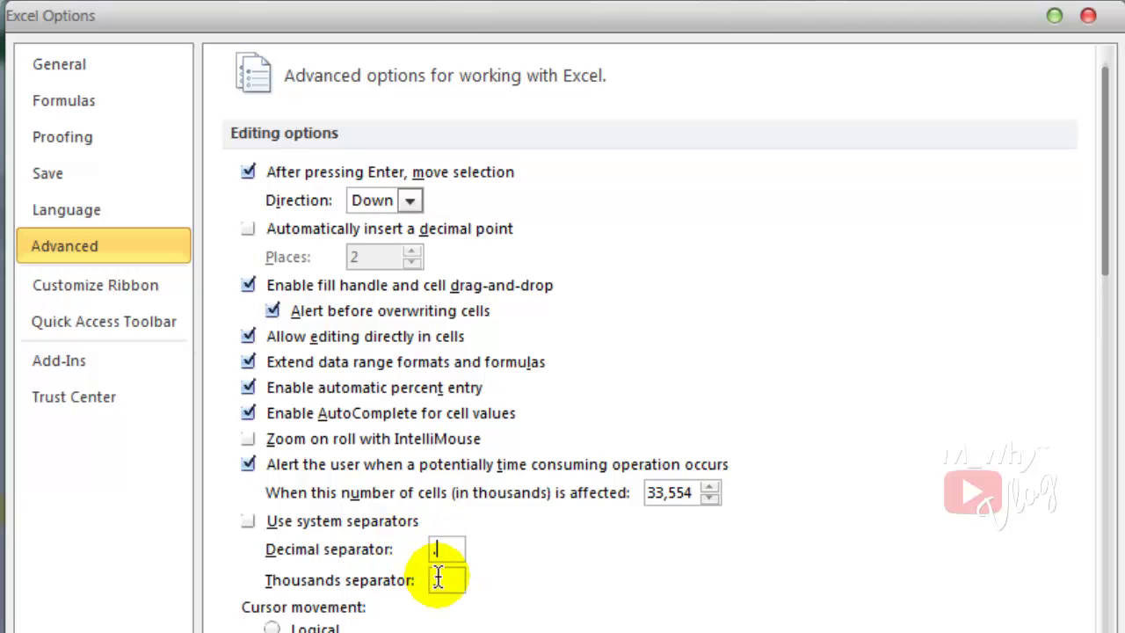
{"action": "left_click", "coordinate": [438, 577]}
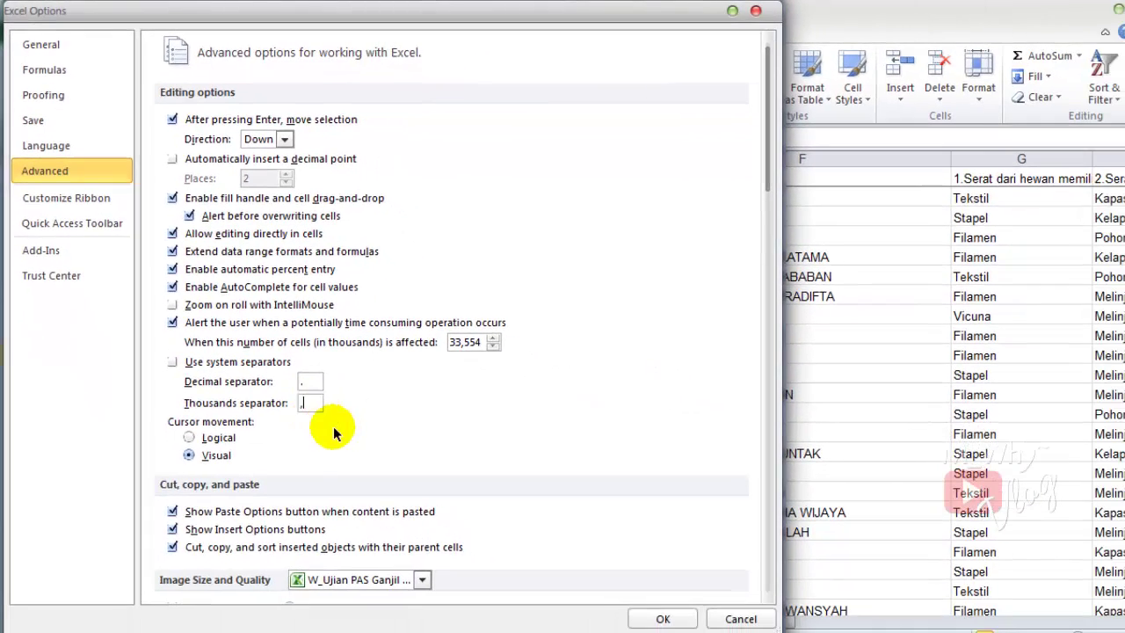
{"action": "left_click", "coordinate": [664, 619]}
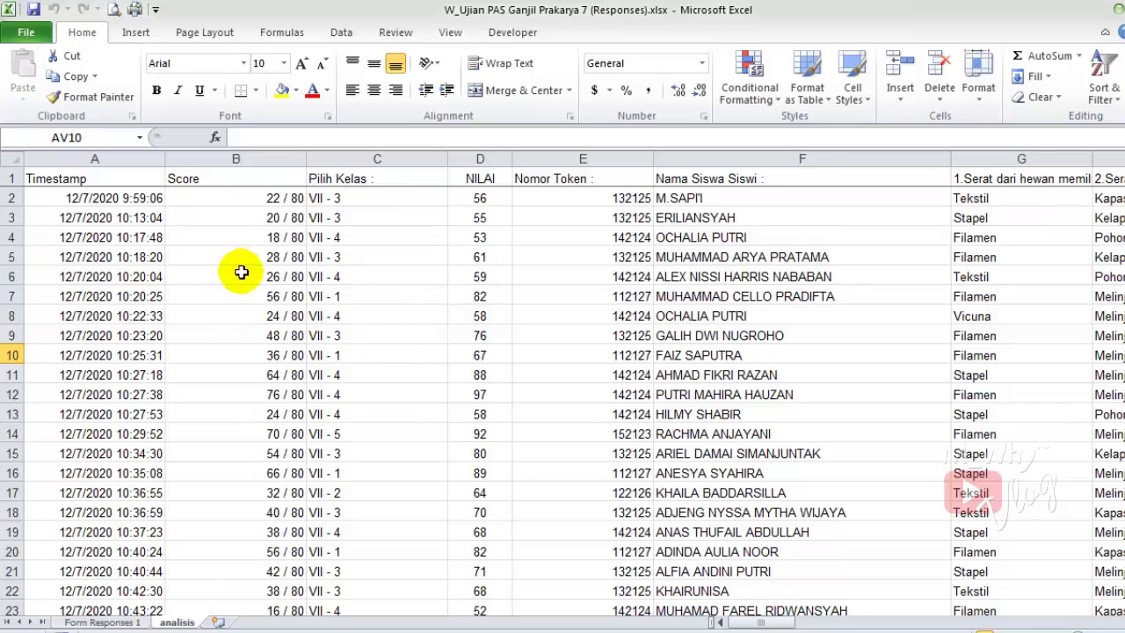
- Look through the exam response rows on the analisis sheet and select cell A3 inside the table
{"action": "scroll", "coordinate": [318, 358], "scroll_direction": "down", "scroll_amount": 17}
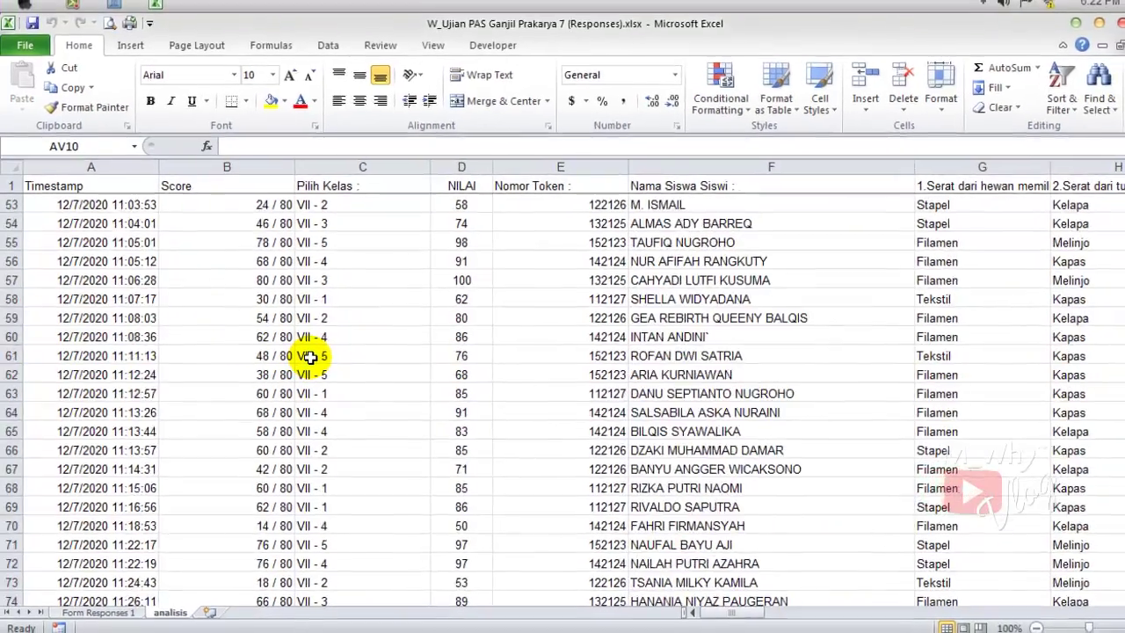
{"action": "scroll", "coordinate": [318, 358], "scroll_direction": "up", "scroll_amount": 9}
{"action": "scroll", "coordinate": [302, 357], "scroll_direction": "up", "scroll_amount": 8}
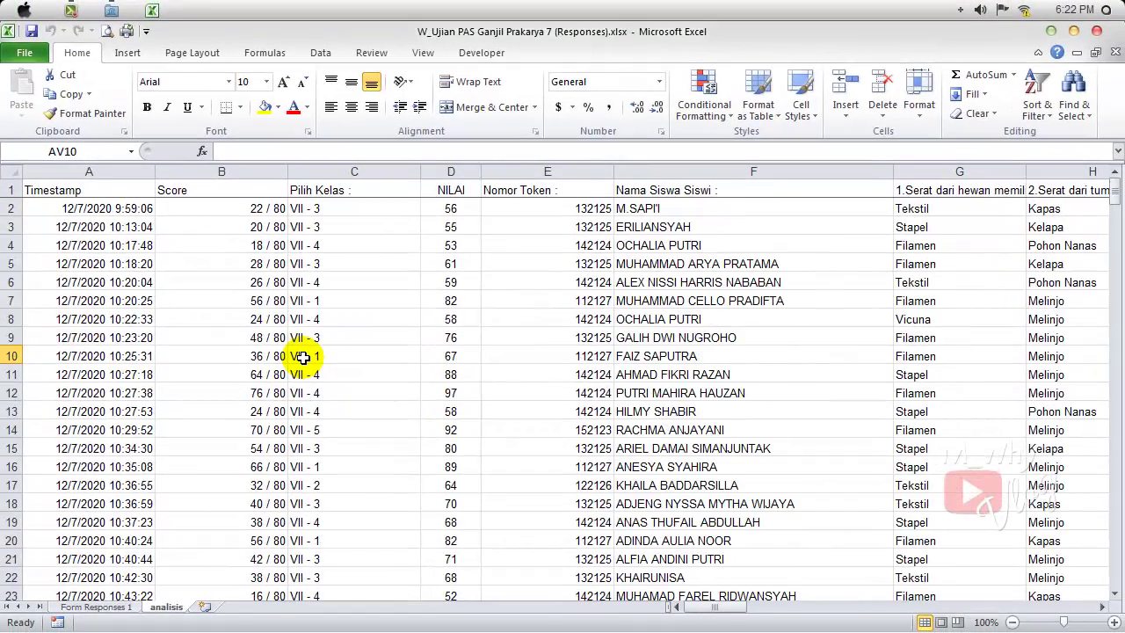
{"action": "left_click", "coordinate": [88, 226]}
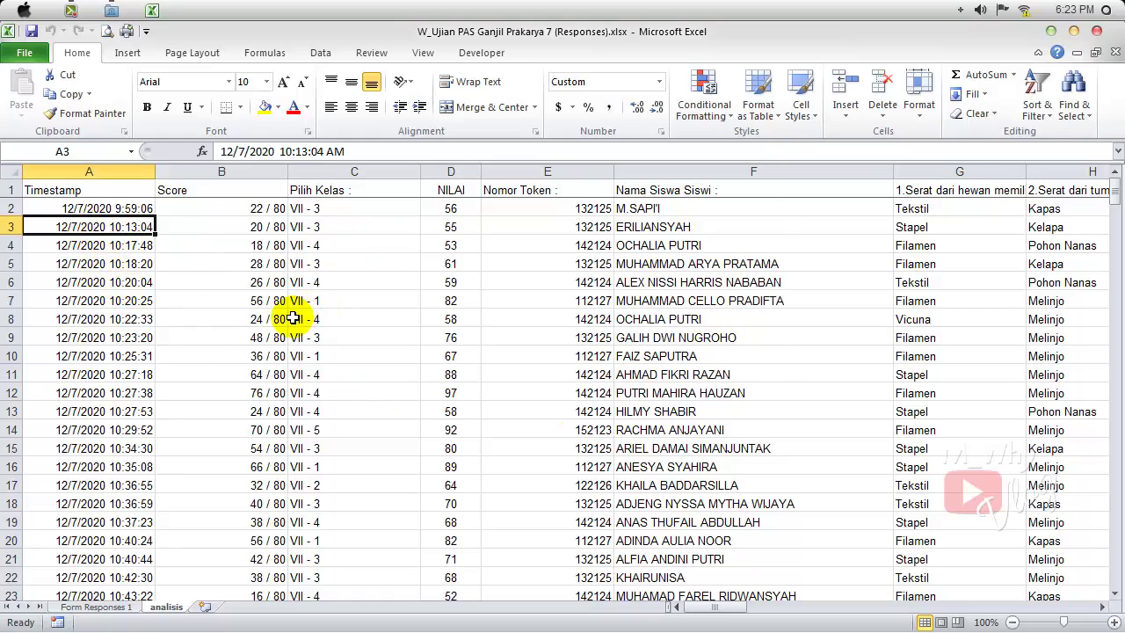
{"action": "scroll", "coordinate": [293, 317], "scroll_direction": "down", "scroll_amount": 3}
{"action": "scroll", "coordinate": [404, 323], "scroll_direction": "down", "scroll_amount": 10}
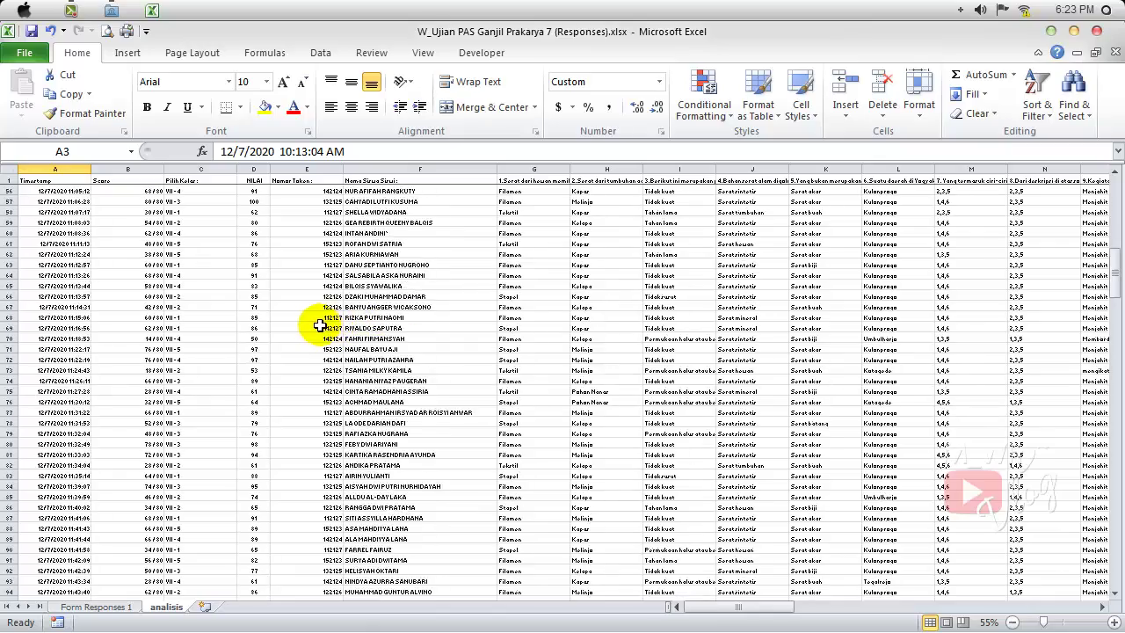
{"action": "scroll", "coordinate": [299, 324], "scroll_direction": "up", "scroll_amount": 10}
{"action": "scroll", "coordinate": [239, 324], "scroll_direction": "up", "scroll_amount": 2}
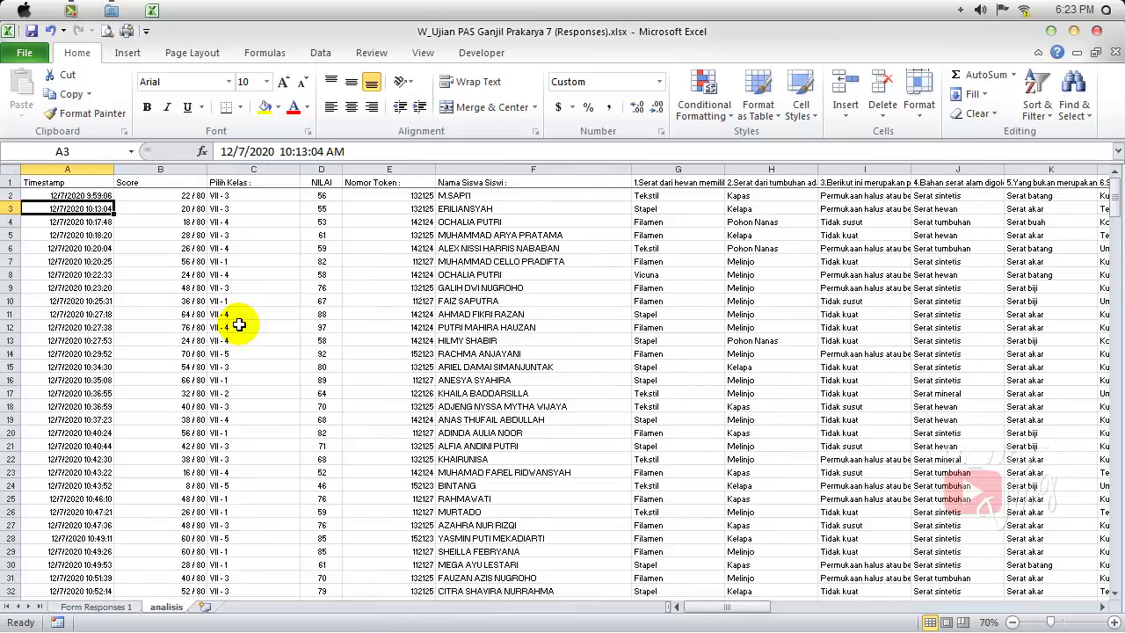
{"action": "scroll", "coordinate": [239, 325], "scroll_direction": "up", "scroll_amount": 1}
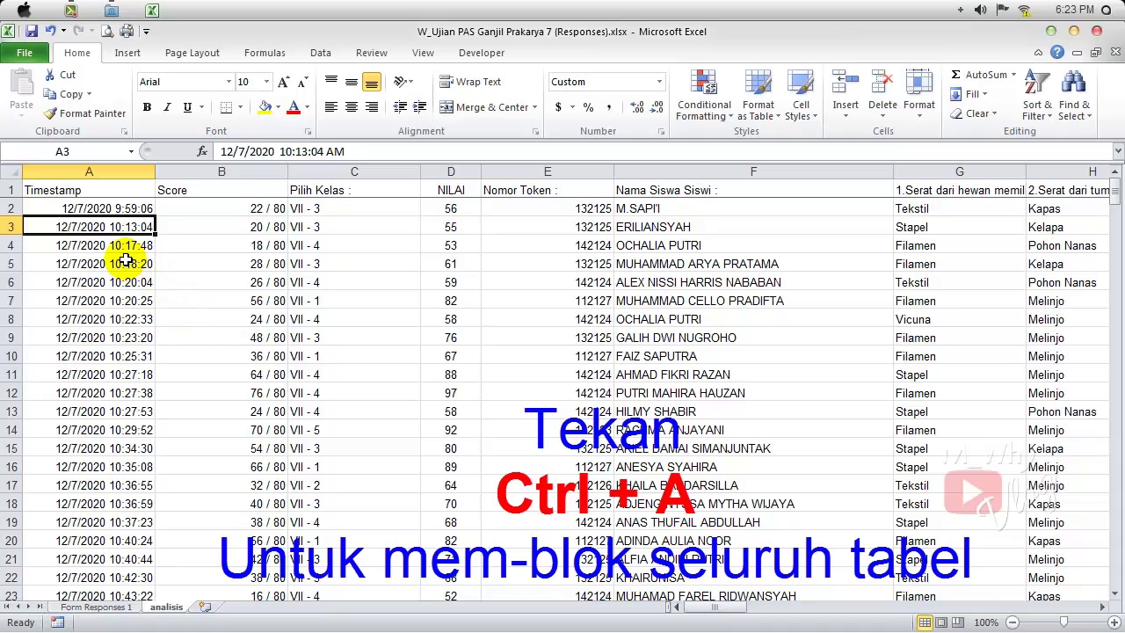
- Select the entire response table and sort it by the Pilih Kelas column on values from A to Z, keeping the header row
{"action": "key", "text": "ctrl+a"}
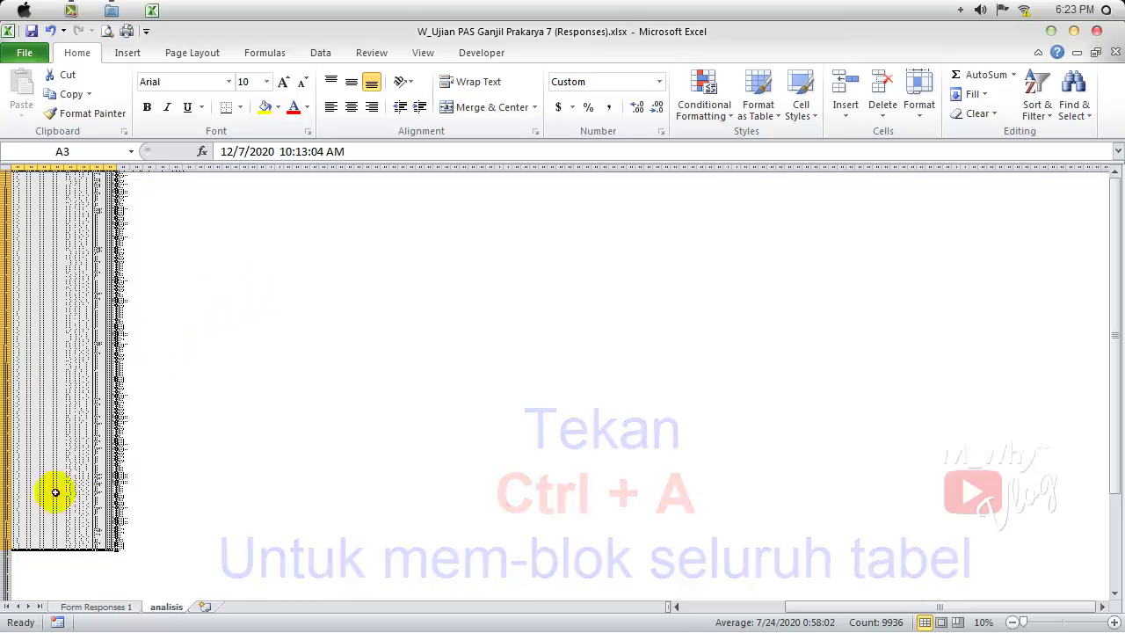
{"action": "scroll", "coordinate": [56, 469], "scroll_direction": "up", "scroll_amount": 5}
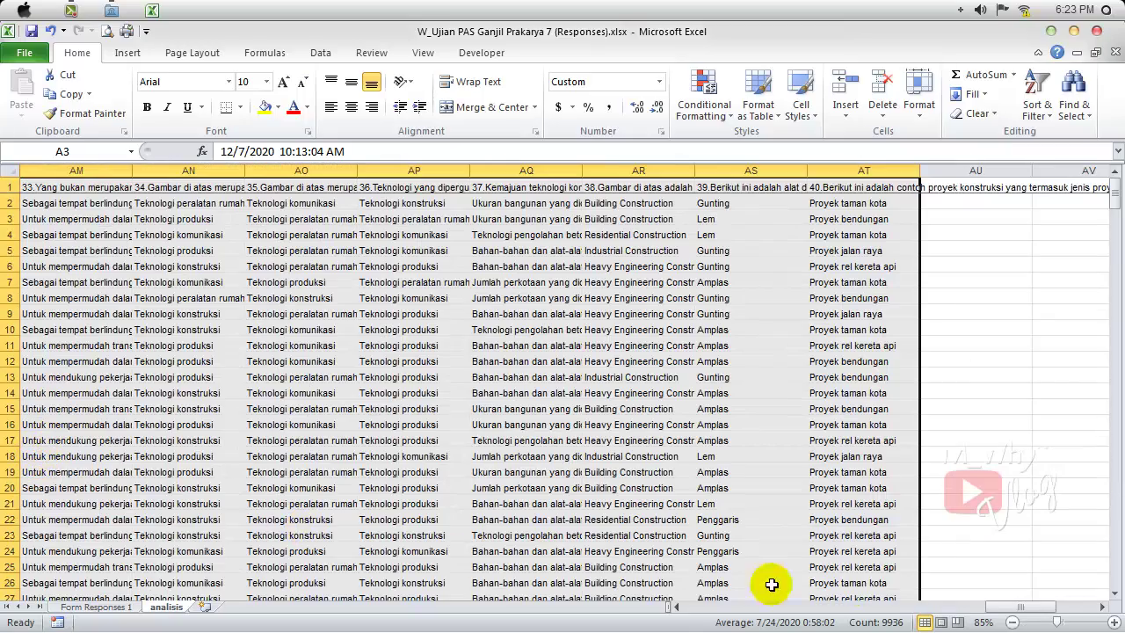
{"action": "left_click_drag", "start_coordinate": [1002, 607], "coordinate": [721, 607]}
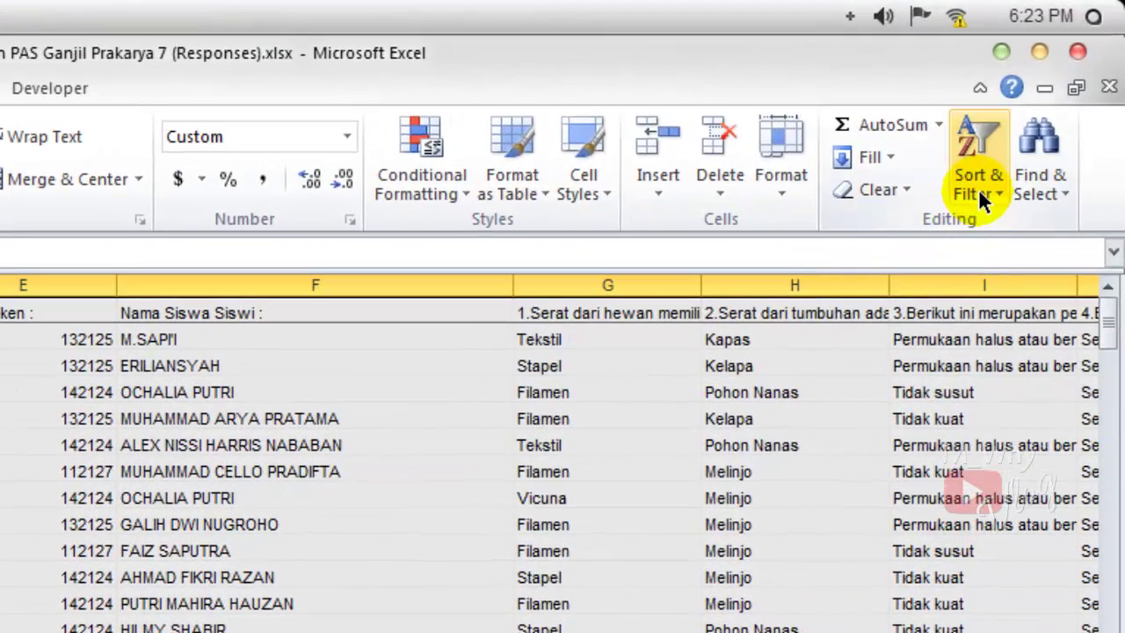
{"action": "left_click", "coordinate": [979, 189]}
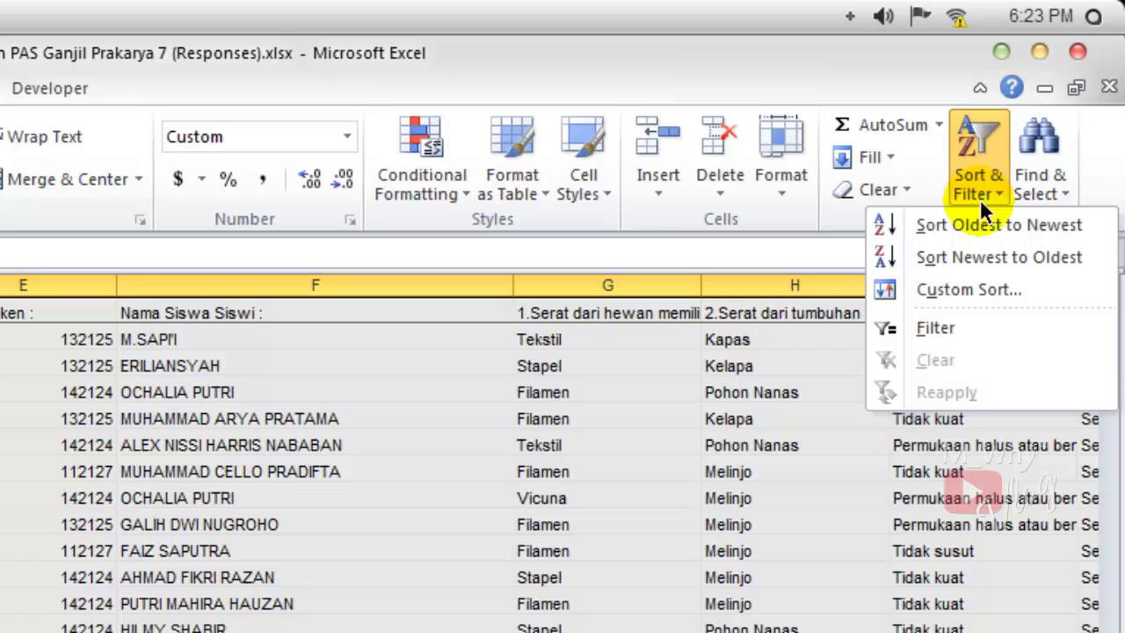
{"action": "left_click", "coordinate": [991, 290]}
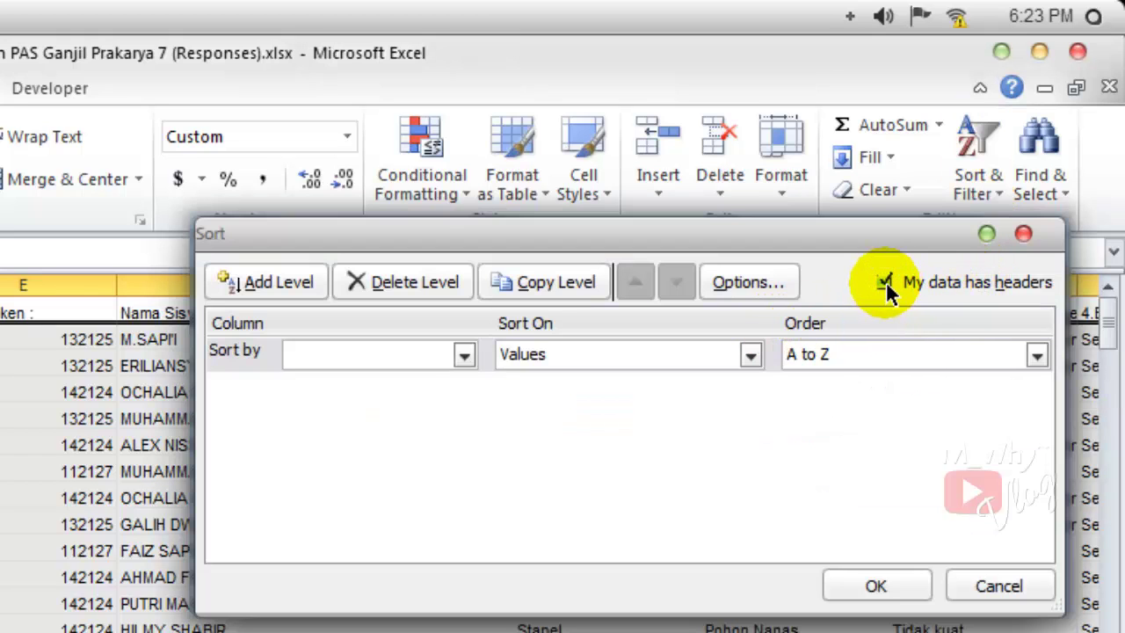
{"action": "left_click", "coordinate": [464, 355]}
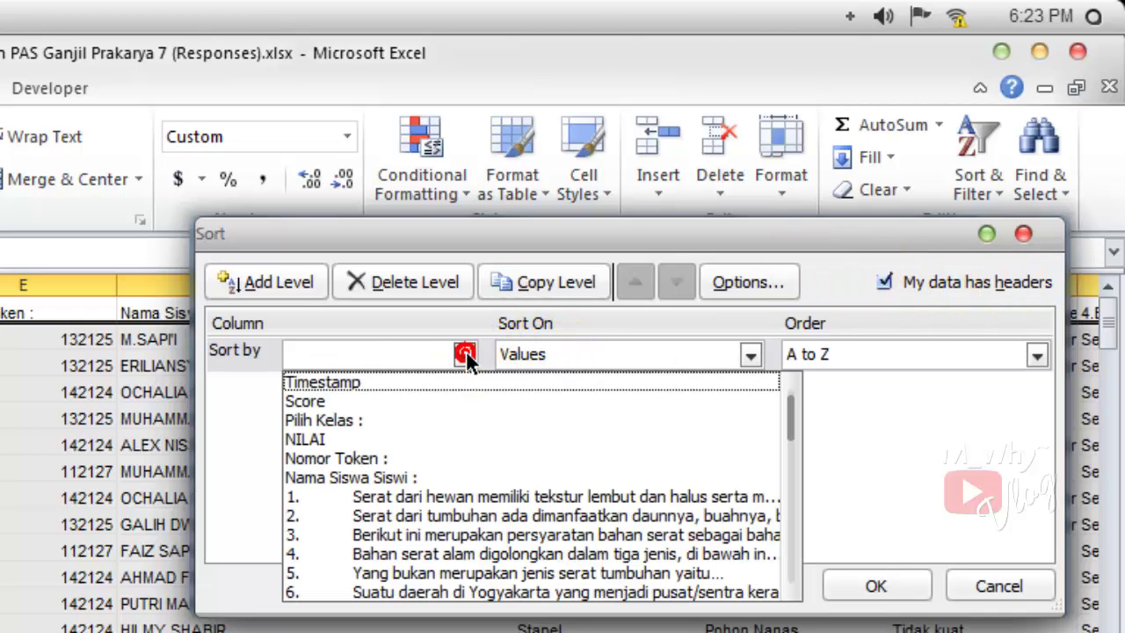
{"action": "left_click", "coordinate": [360, 418]}
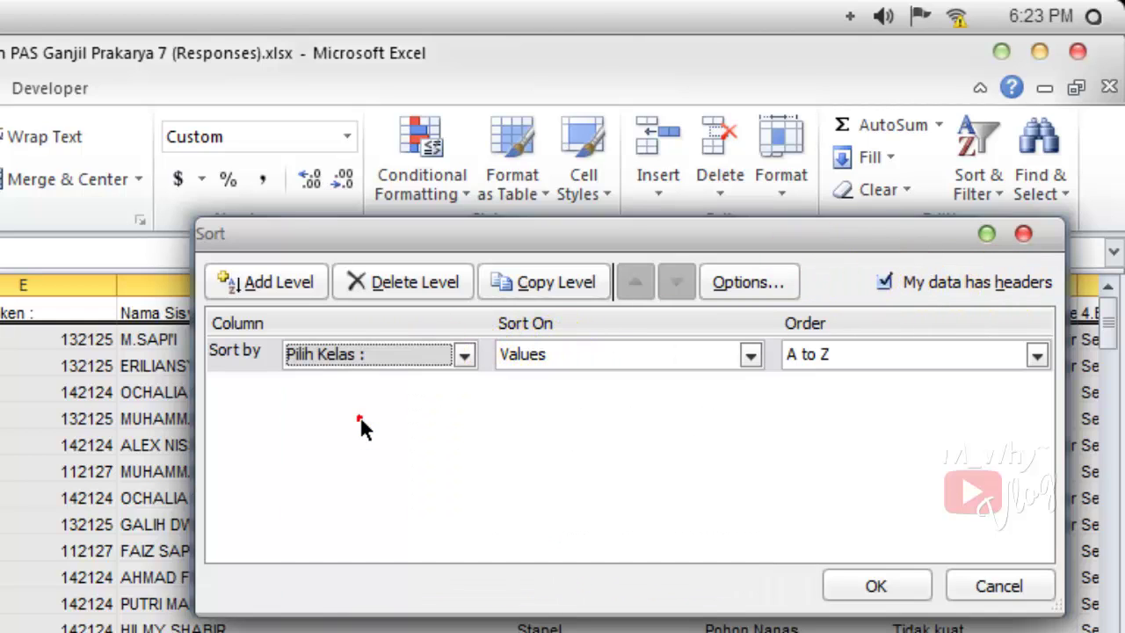
{"action": "left_click", "coordinate": [874, 587]}
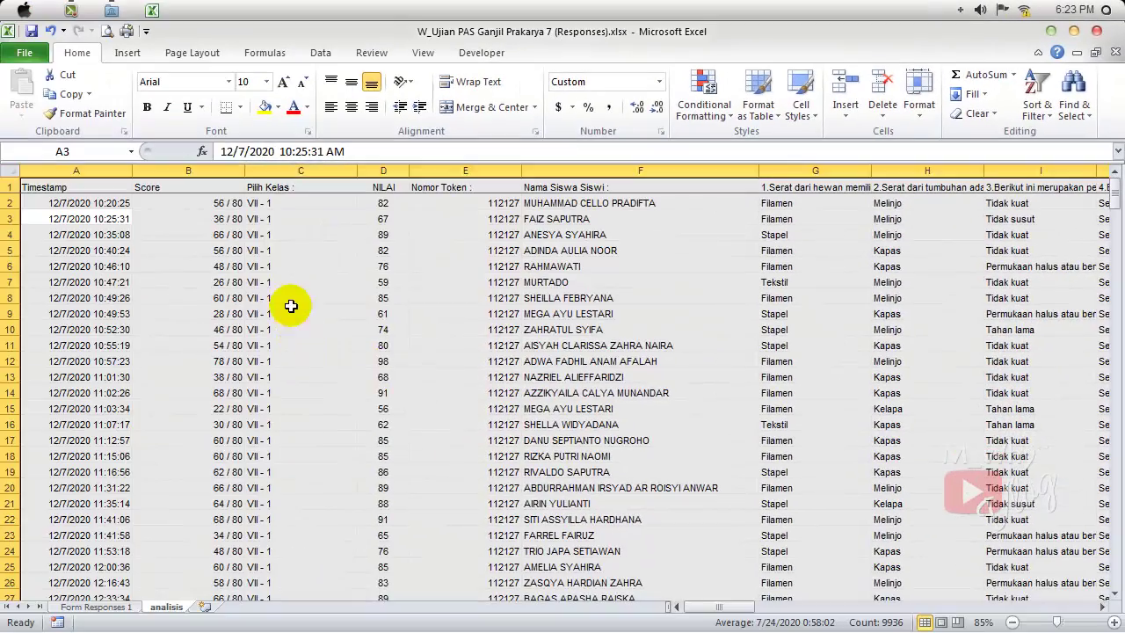
{"action": "left_click", "coordinate": [288, 303]}
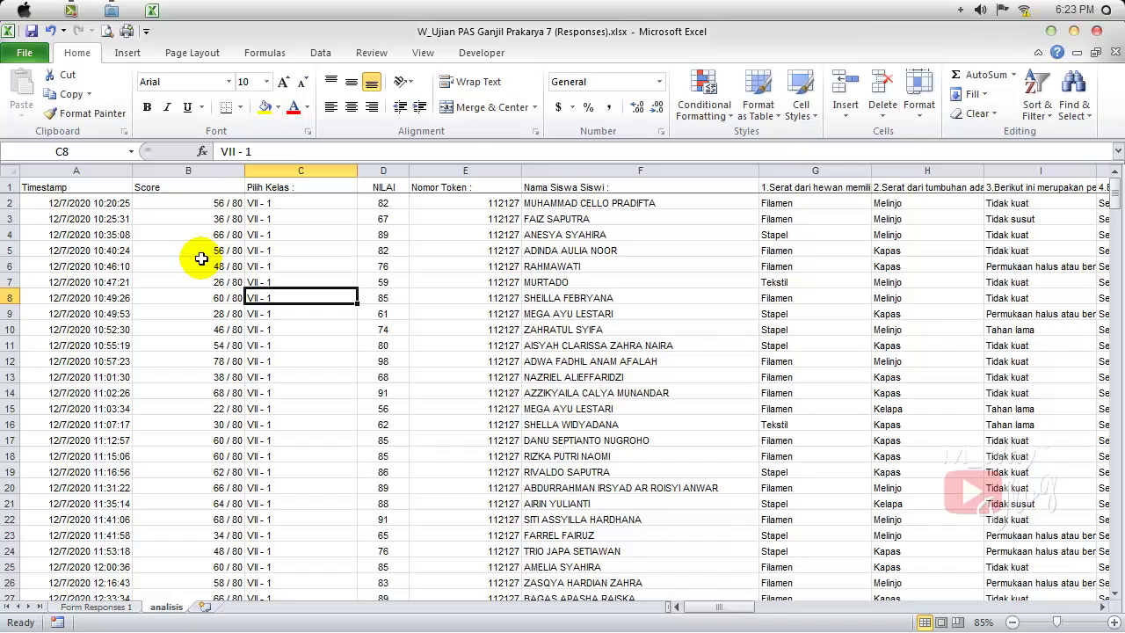
- Insert two blank rows above the header row and select cell G2 above the first question column
{"action": "left_click", "coordinate": [51, 186]}
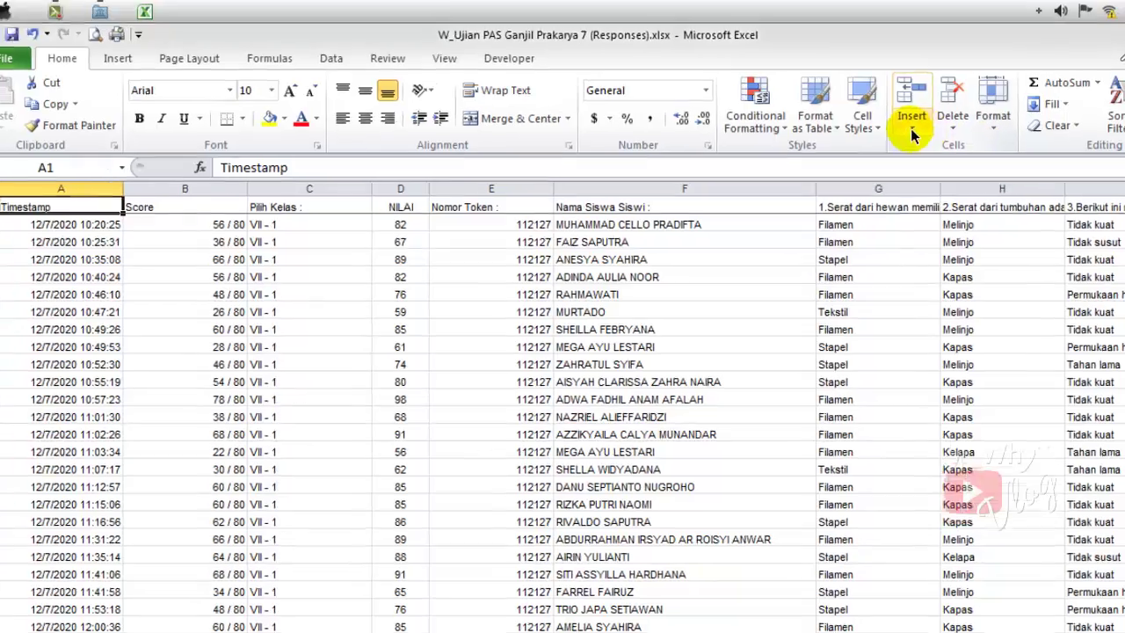
{"action": "left_click", "coordinate": [916, 118]}
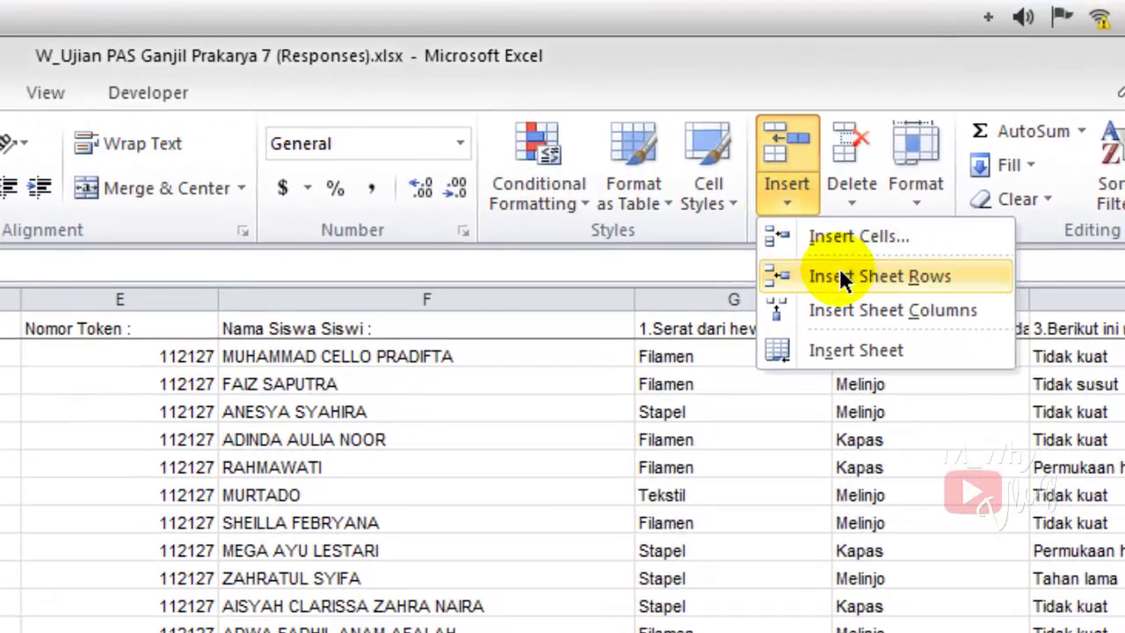
{"action": "left_click", "coordinate": [842, 277]}
{"action": "left_click", "coordinate": [783, 202]}
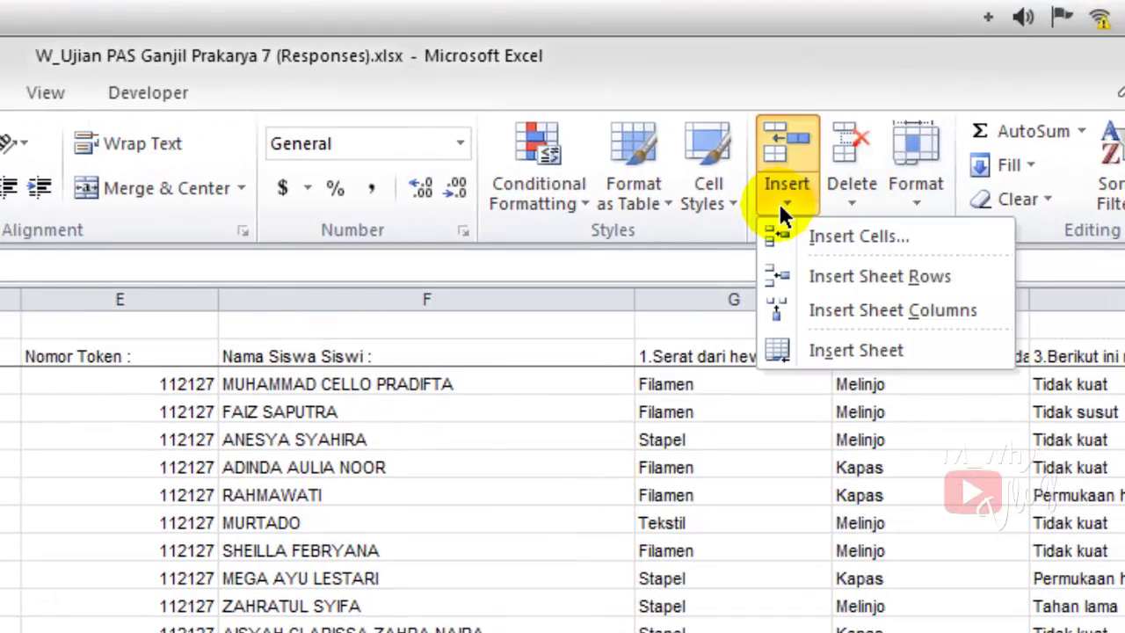
{"action": "left_click", "coordinate": [849, 274]}
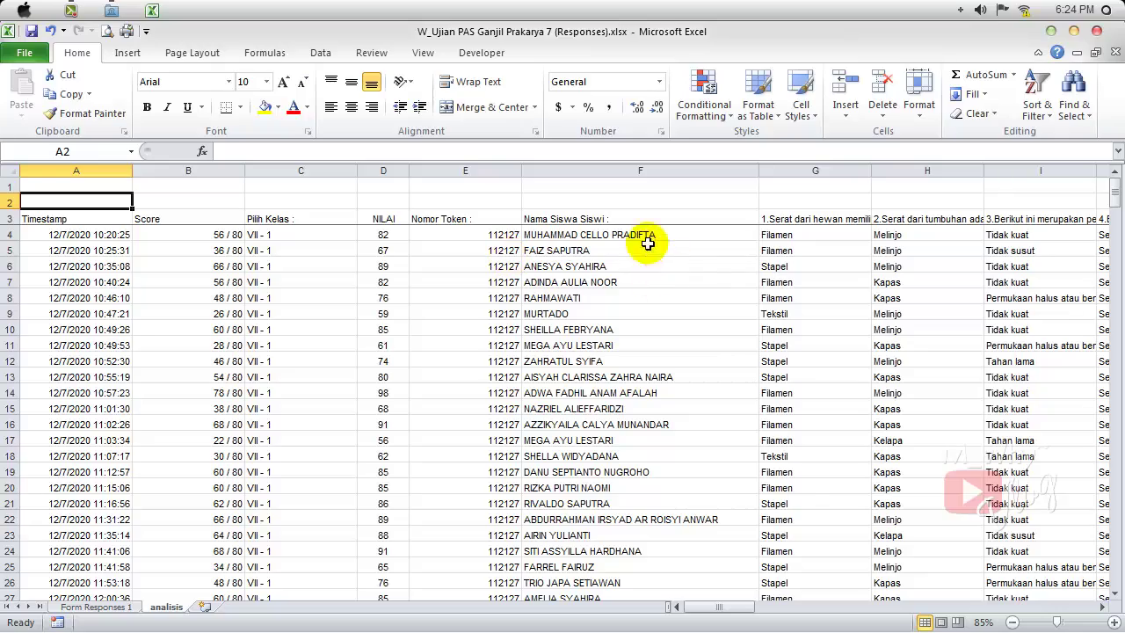
{"action": "mouse_move", "coordinate": [713, 606]}
{"action": "left_mouse_down"}
{"action": "mouse_move", "coordinate": [751, 606]}
{"action": "mouse_move", "coordinate": [694, 611]}
{"action": "mouse_move", "coordinate": [734, 611]}
{"action": "left_mouse_up"}
{"action": "left_click", "coordinate": [590, 202]}
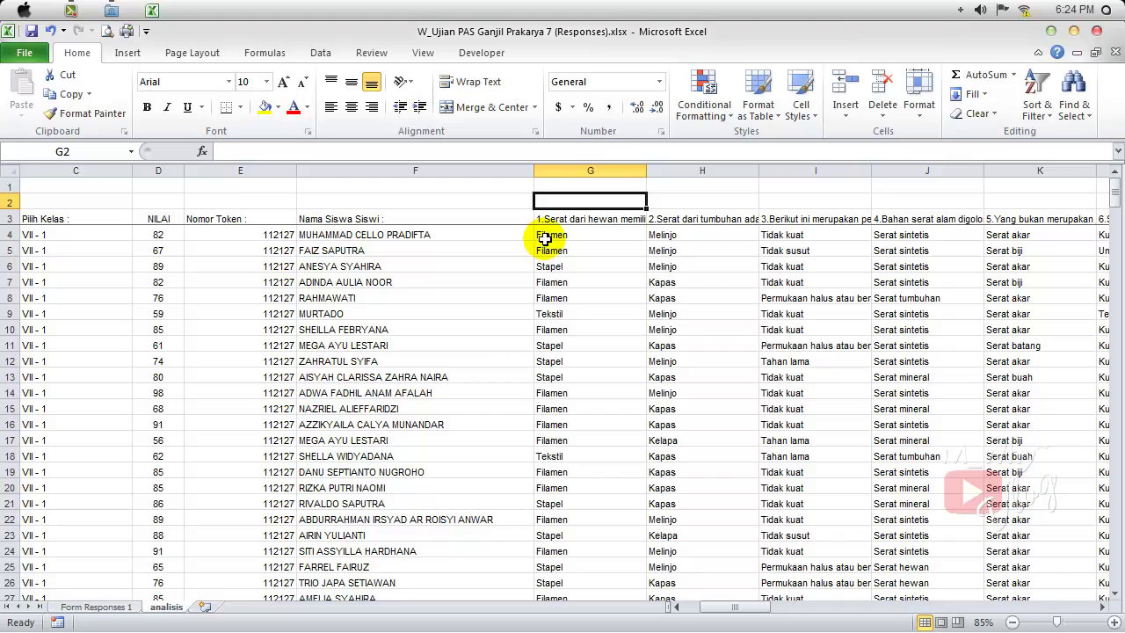
- Open Kunci Jawaban PAS online.docx in Word from the PAS PRAKARYA 7 folder under 2020_2021, EVALUASI on DATA_2 (E:), and look through the answer key
{"action": "left_click", "coordinate": [112, 12]}
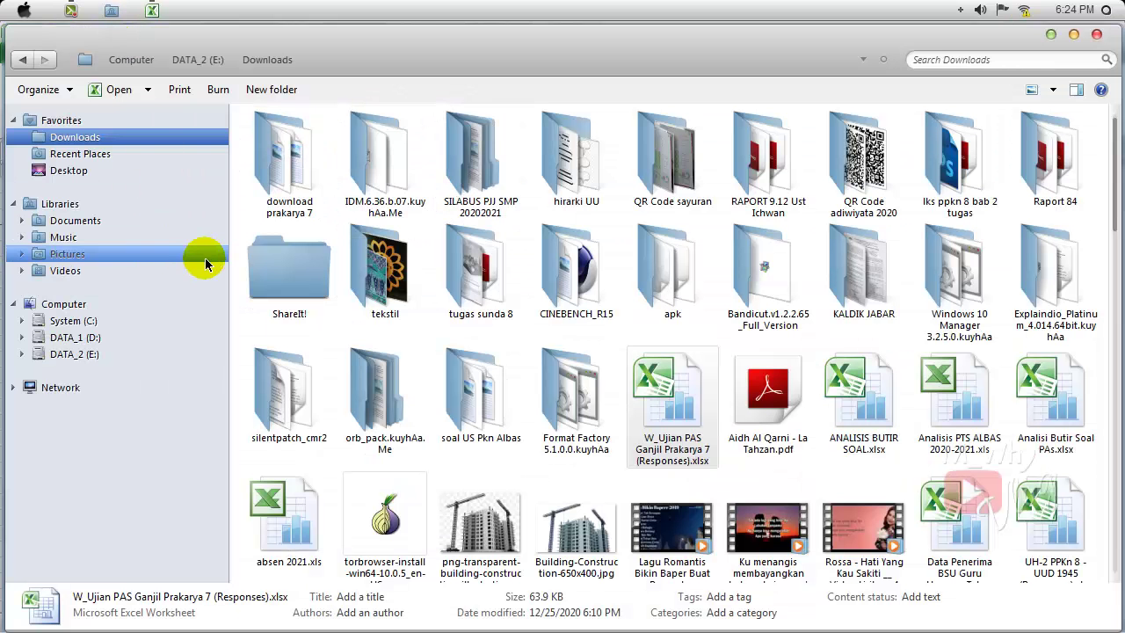
{"action": "left_click", "coordinate": [95, 356]}
{"action": "left_click", "coordinate": [301, 511]}
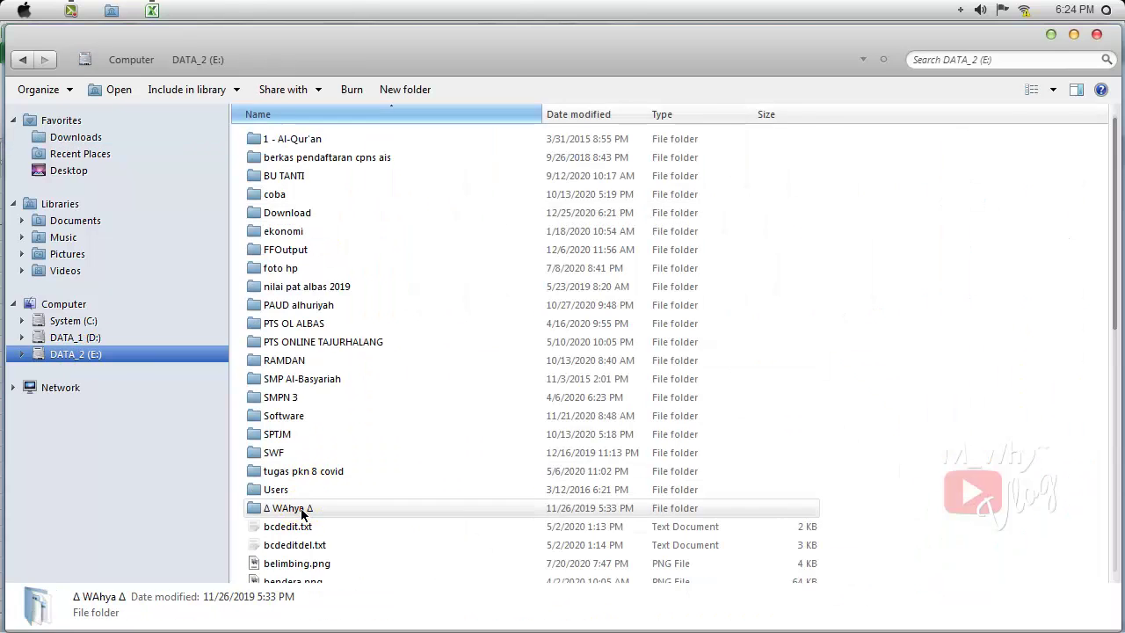
{"action": "double_click", "coordinate": [302, 511]}
{"action": "scroll", "coordinate": [385, 437], "scroll_direction": "down", "scroll_amount": 3}
{"action": "double_click", "coordinate": [381, 389]}
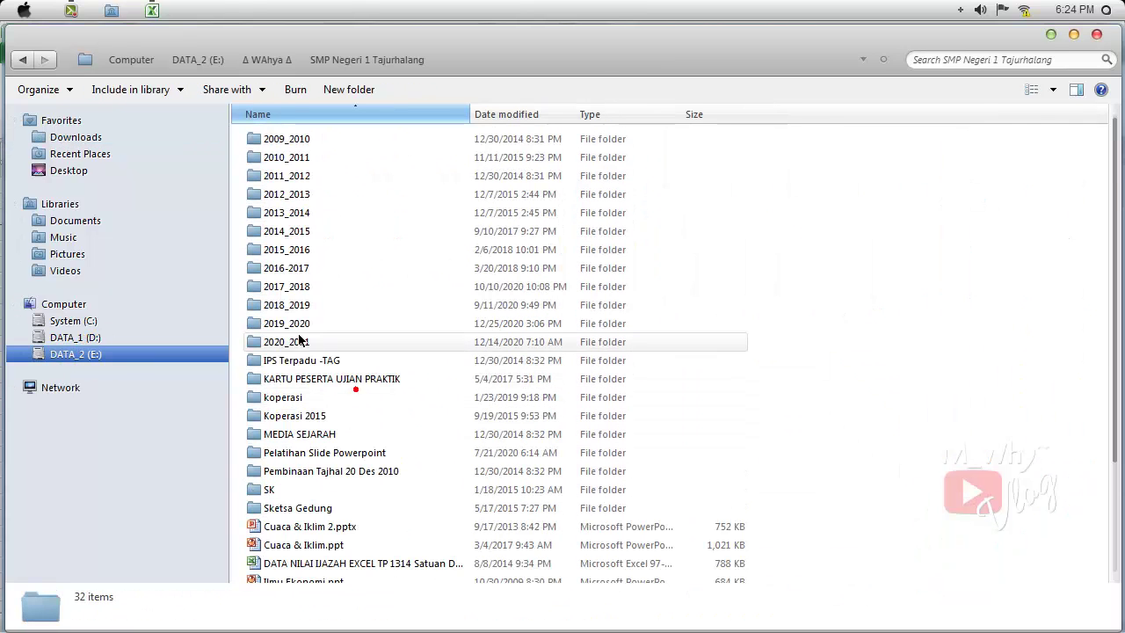
{"action": "double_click", "coordinate": [299, 341]}
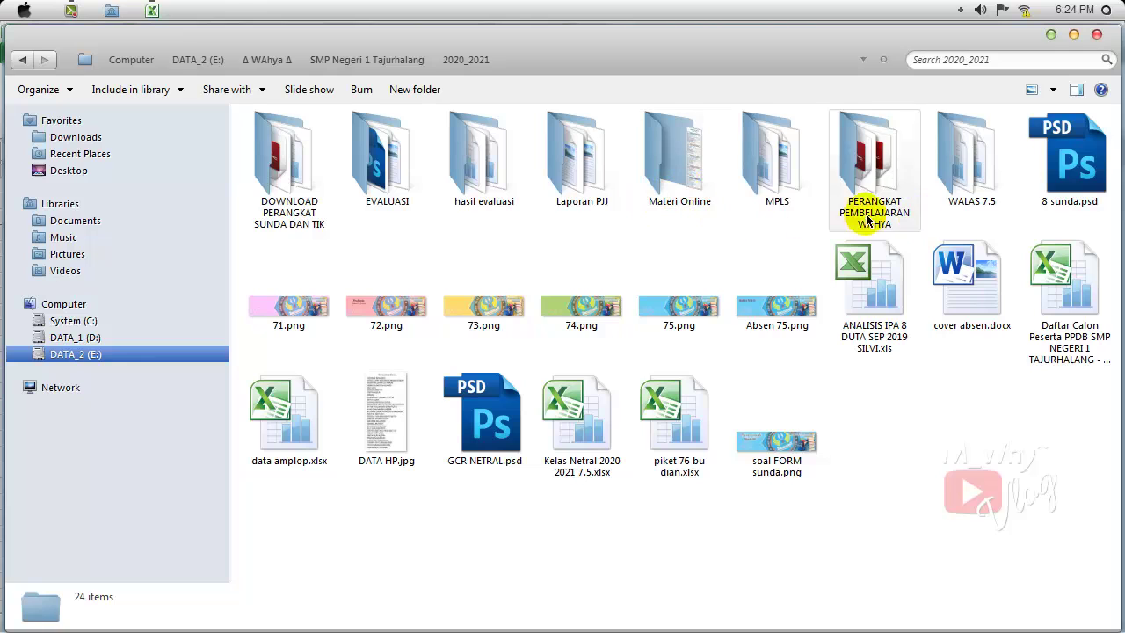
{"action": "double_click", "coordinate": [387, 174]}
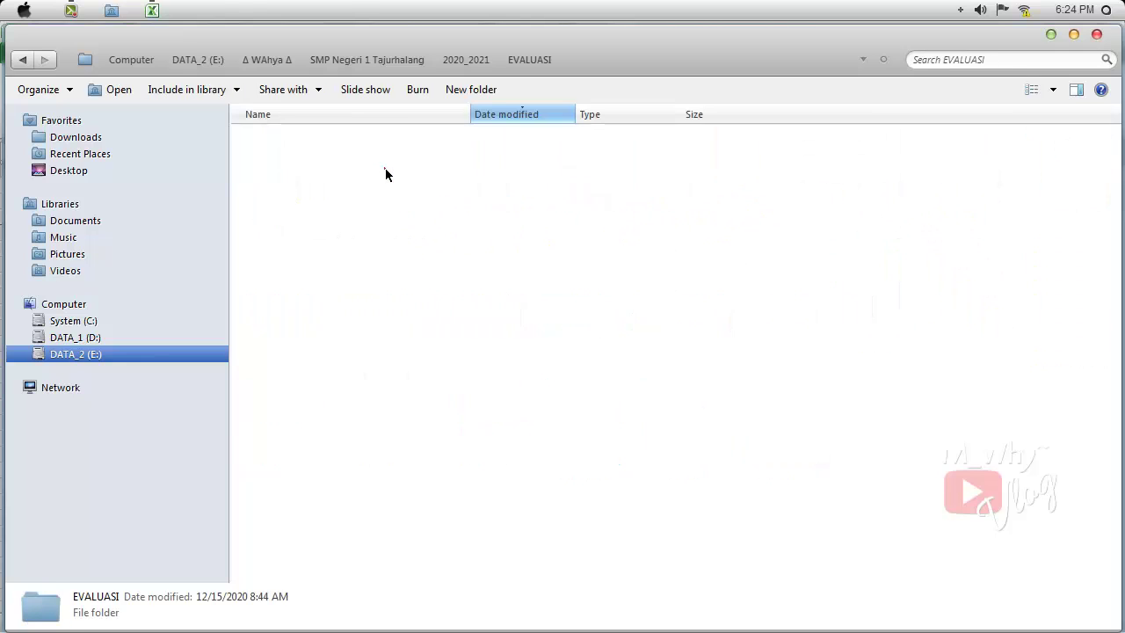
{"action": "double_click", "coordinate": [303, 365]}
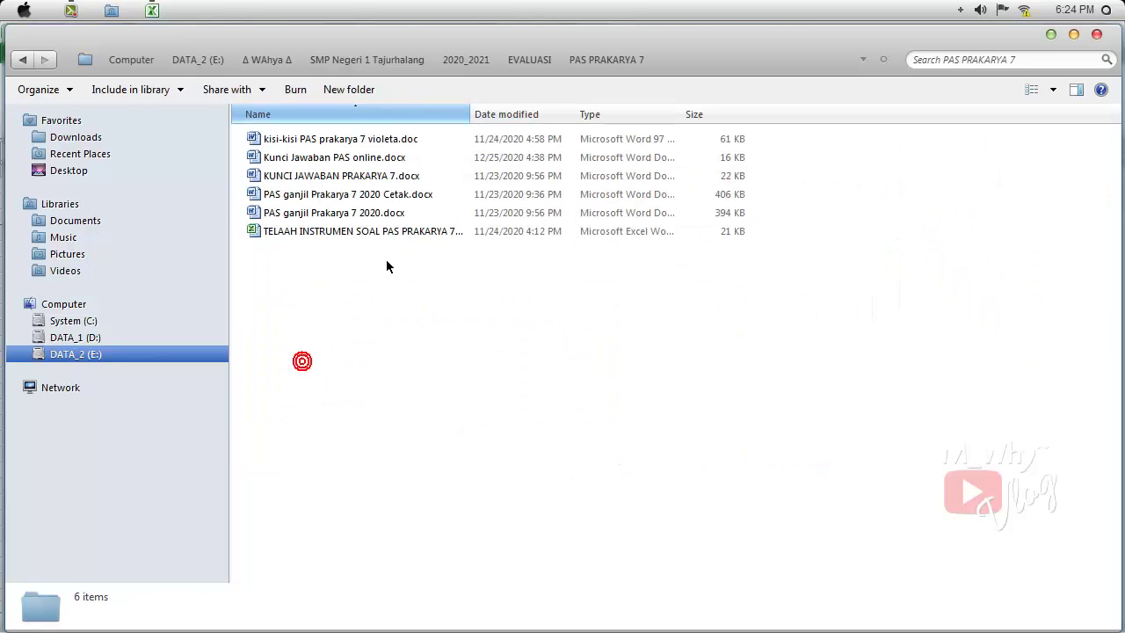
{"action": "double_click", "coordinate": [294, 160]}
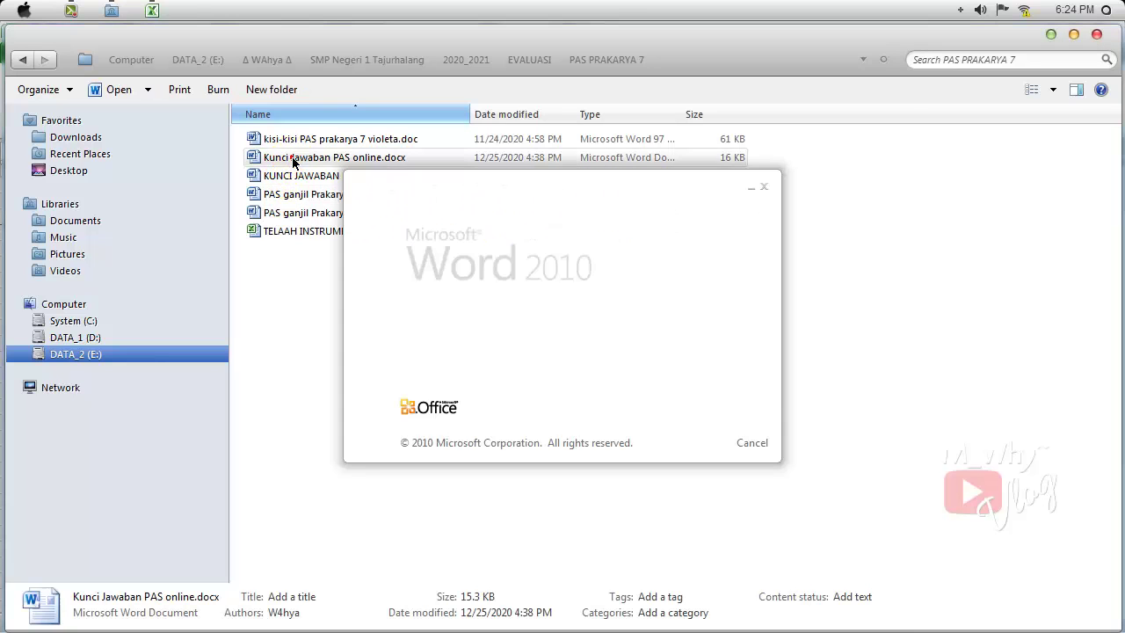
{"action": "scroll", "coordinate": [558, 281], "scroll_direction": "down", "scroll_amount": 15}
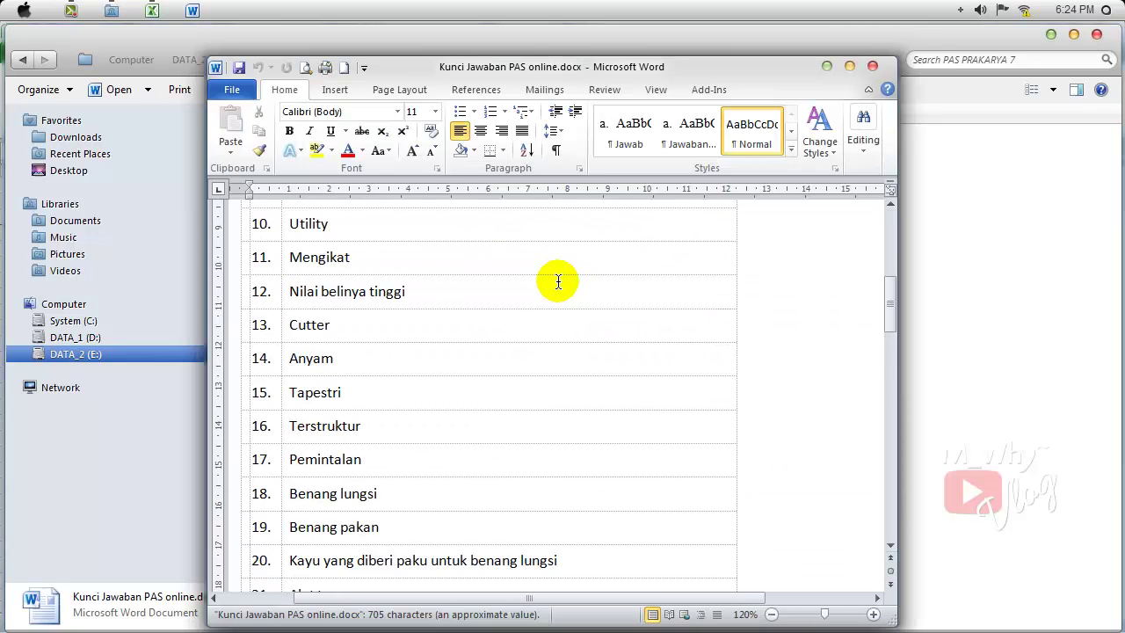
- Select the whole answer key table in the Word document and copy it
{"action": "scroll", "coordinate": [550, 283], "scroll_direction": "up", "scroll_amount": 17}
{"action": "scroll", "coordinate": [549, 288], "scroll_direction": "up", "scroll_amount": 1}
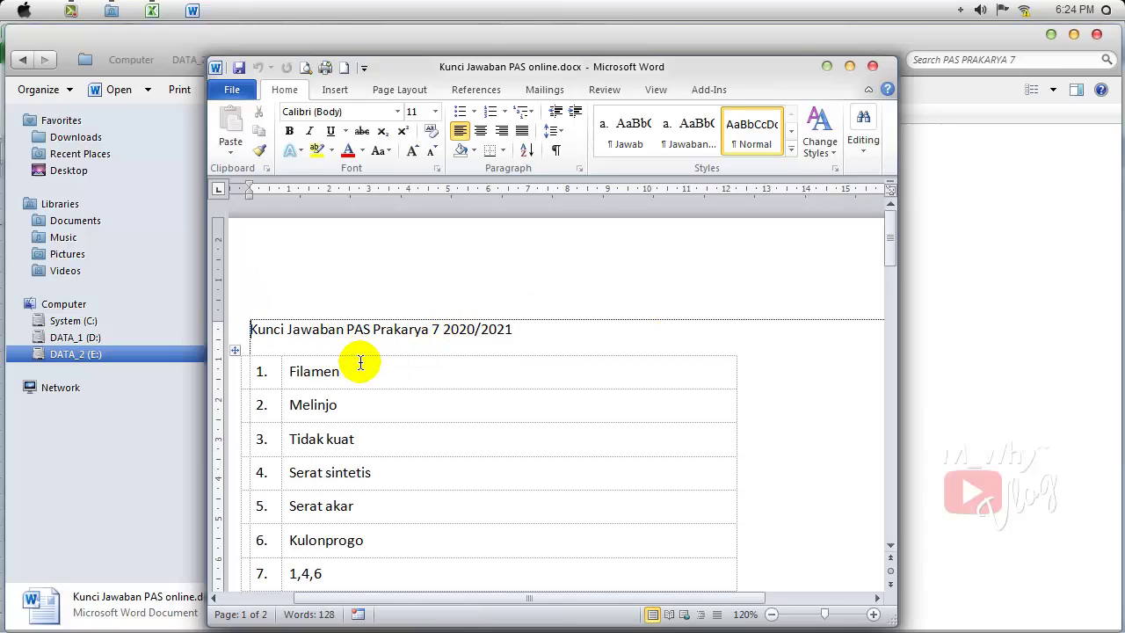
{"action": "scroll", "coordinate": [396, 447], "scroll_direction": "down", "scroll_amount": 6}
{"action": "left_click", "coordinate": [360, 334]}
{"action": "scroll", "coordinate": [359, 334], "scroll_direction": "up", "scroll_amount": 6}
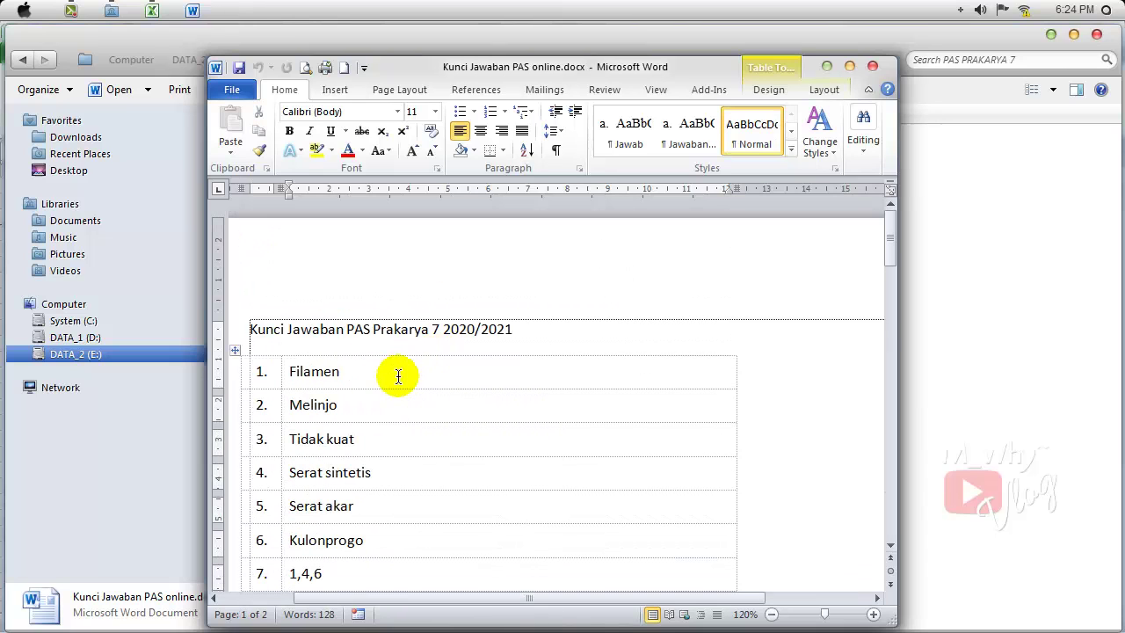
{"action": "left_click_drag", "start_coordinate": [533, 598], "coordinate": [484, 600]}
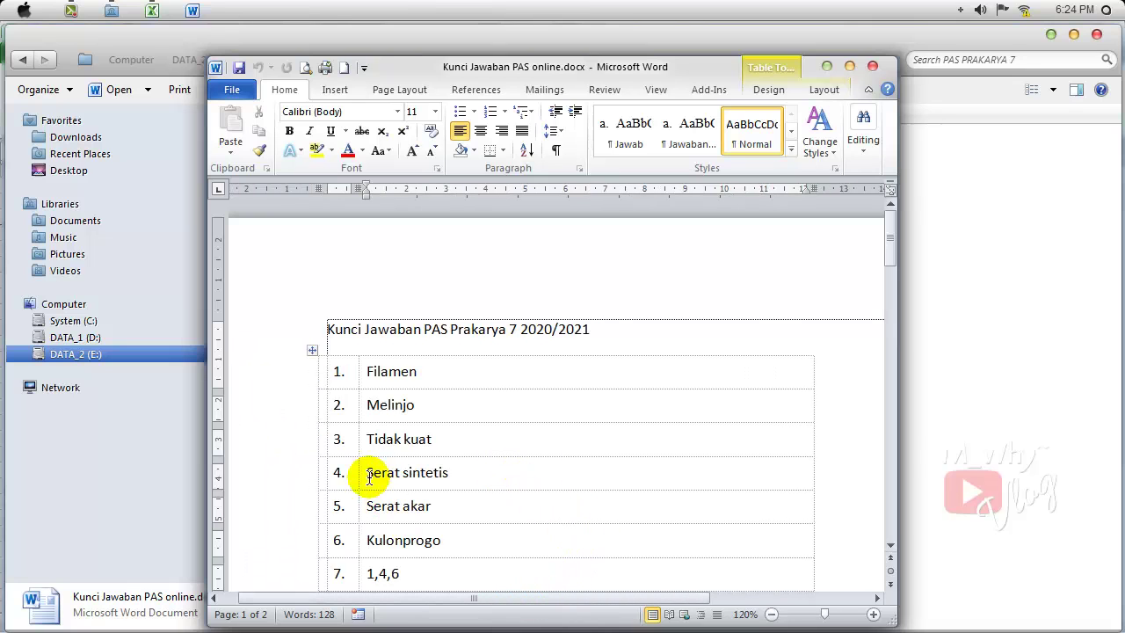
{"action": "left_click", "coordinate": [364, 376]}
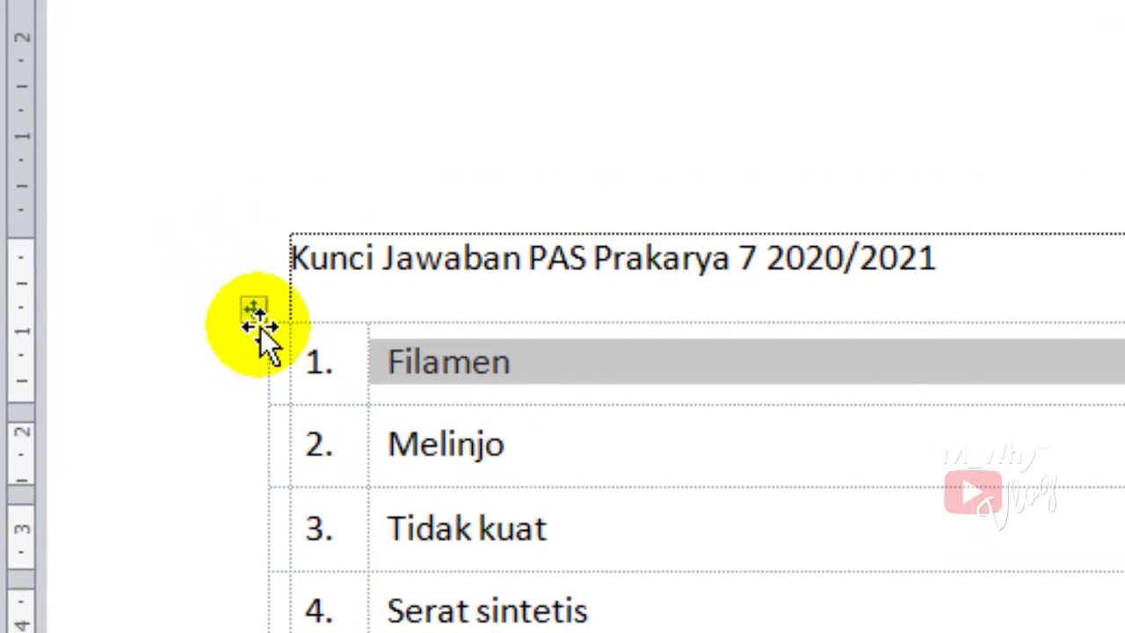
{"action": "left_click", "coordinate": [252, 312]}
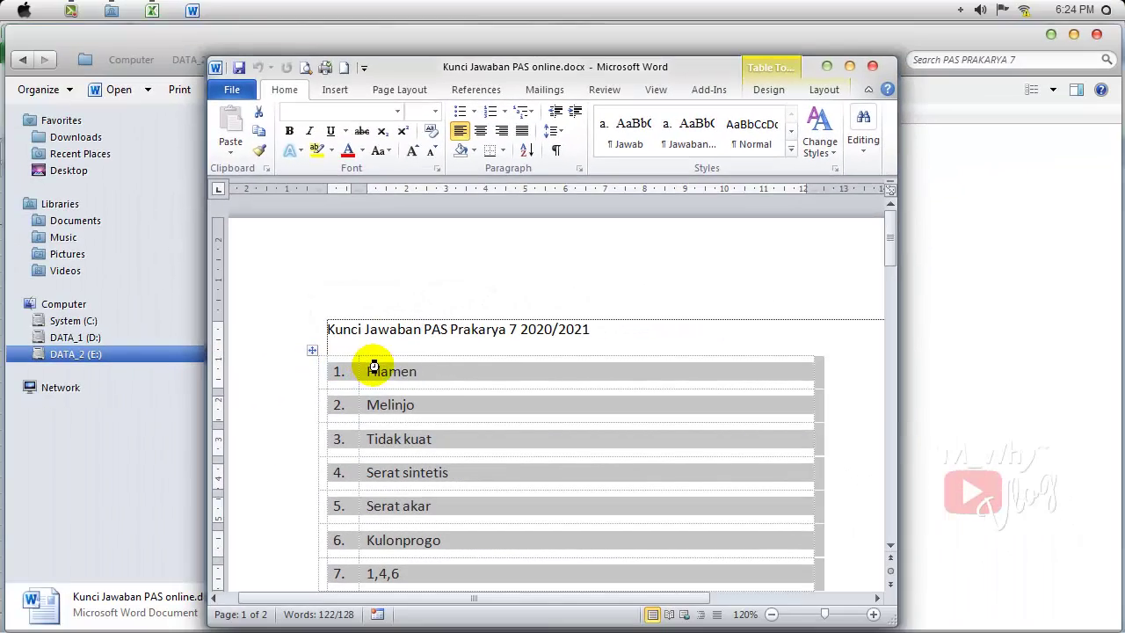
{"action": "scroll", "coordinate": [426, 376], "scroll_direction": "down", "scroll_amount": 10}
{"action": "scroll", "coordinate": [438, 361], "scroll_direction": "up", "scroll_amount": 8}
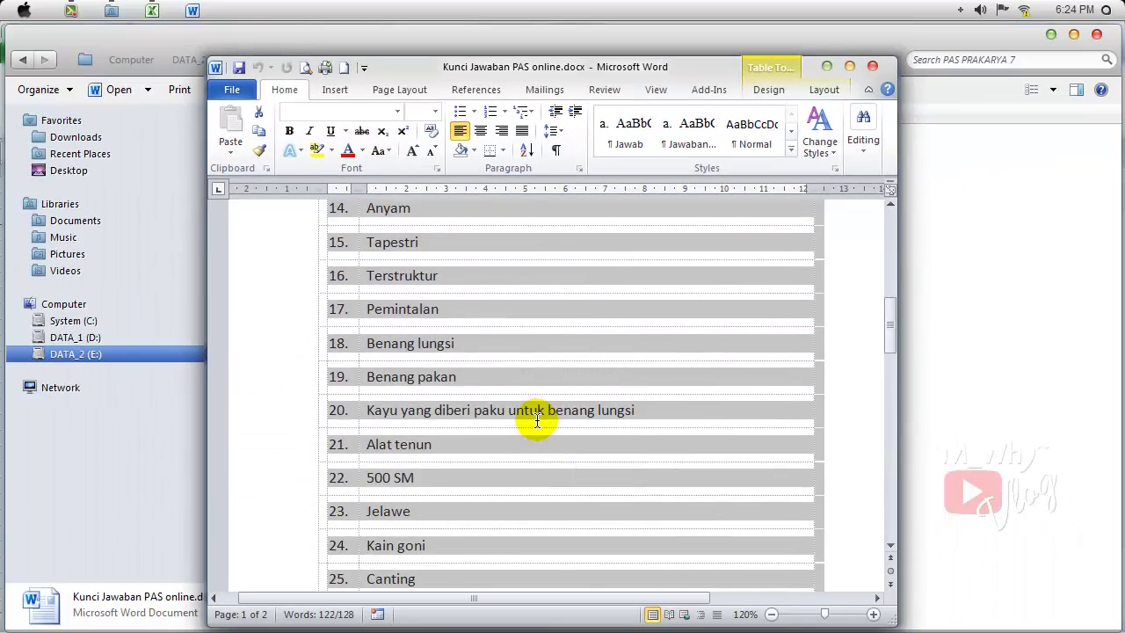
{"action": "right_click", "coordinate": [411, 275]}
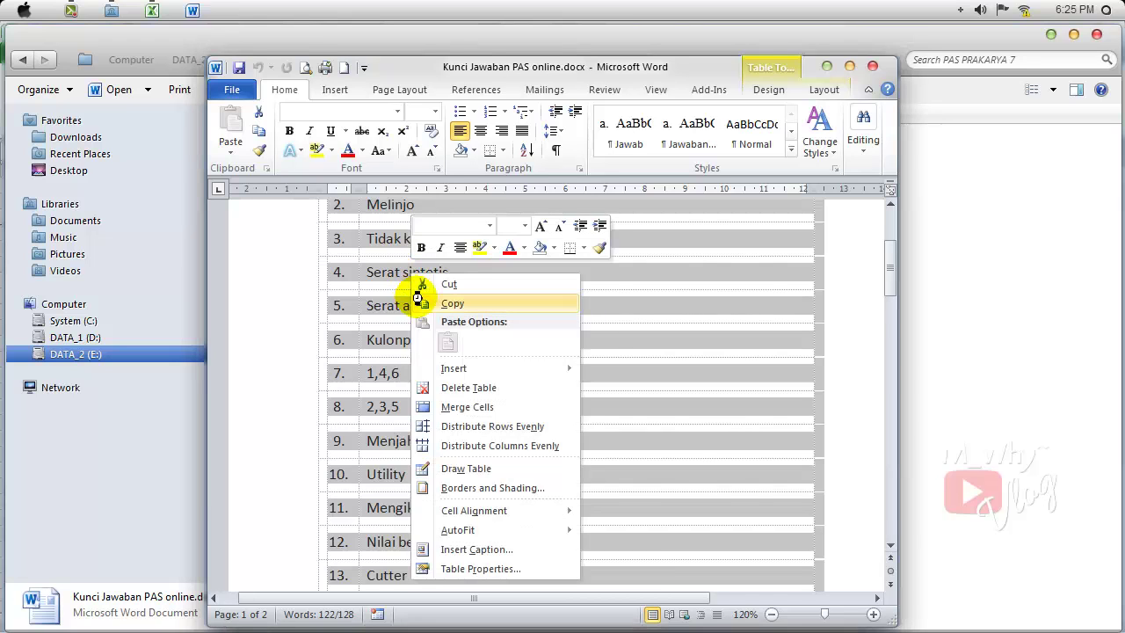
{"action": "left_click", "coordinate": [435, 304]}
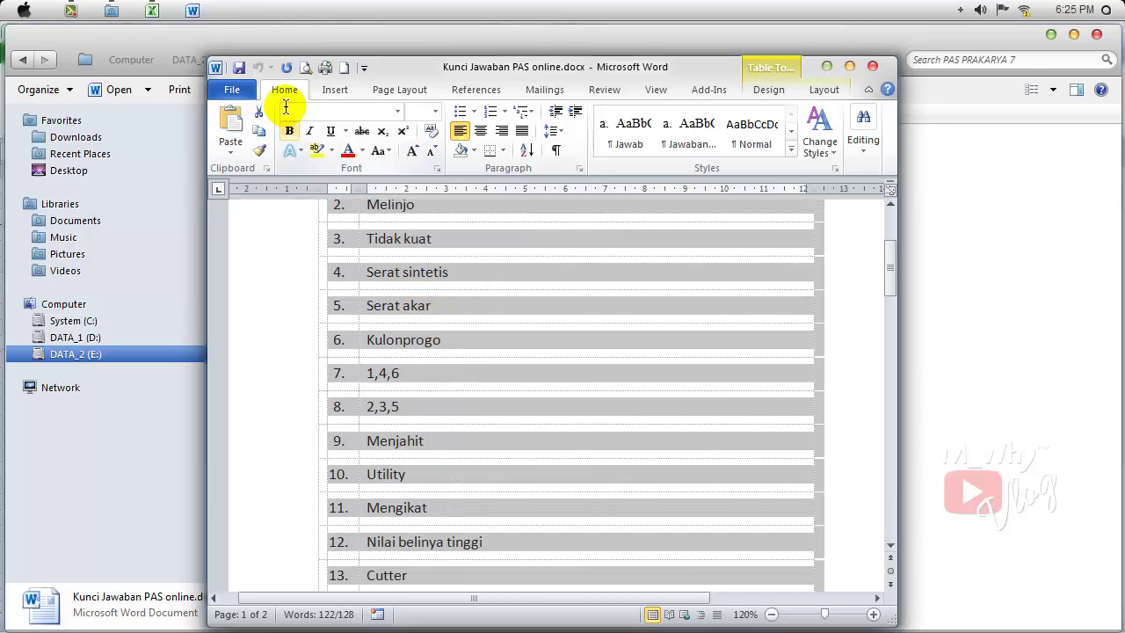
- Switch to Excel, add a new worksheet to the responses workbook and paste the answer key table at cell B2
{"action": "left_click", "coordinate": [155, 10]}
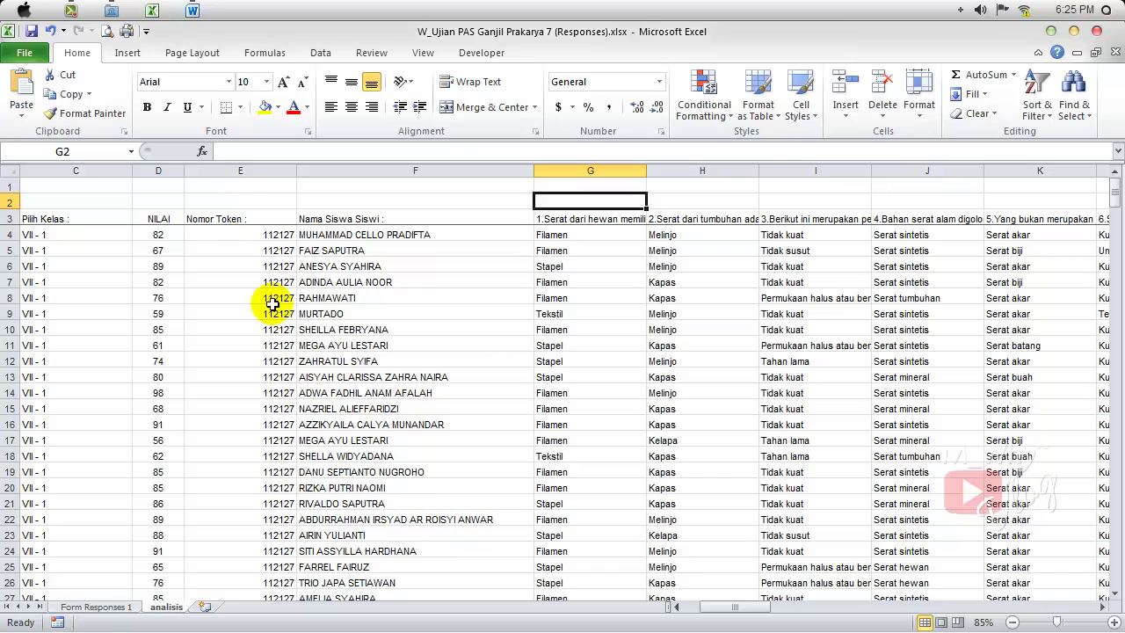
{"action": "left_click", "coordinate": [204, 608]}
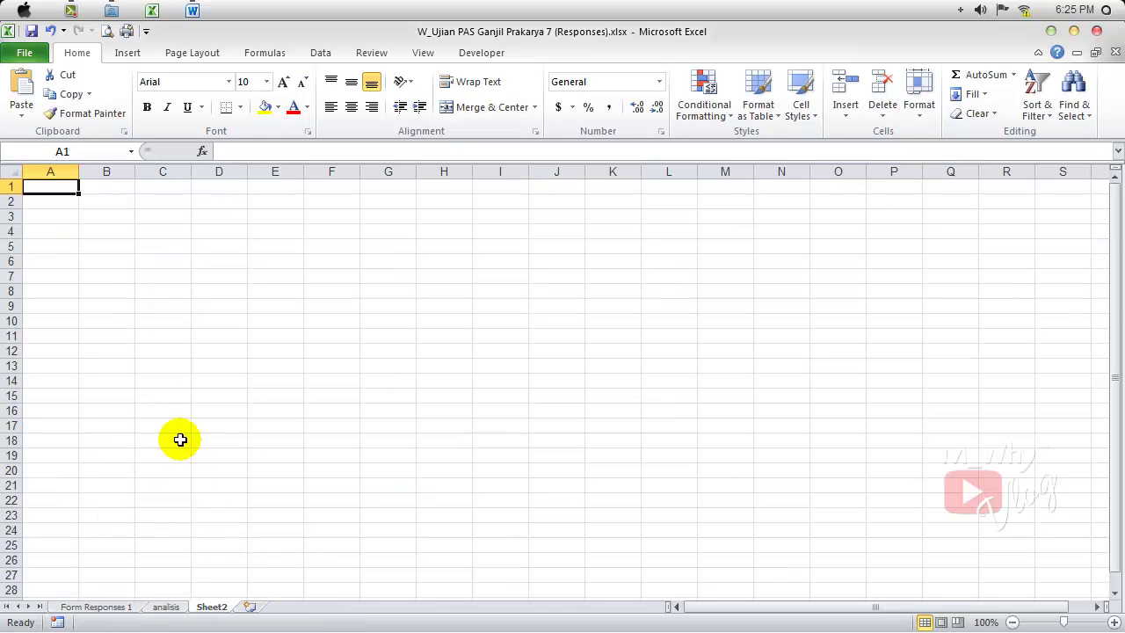
{"action": "left_click", "coordinate": [105, 204]}
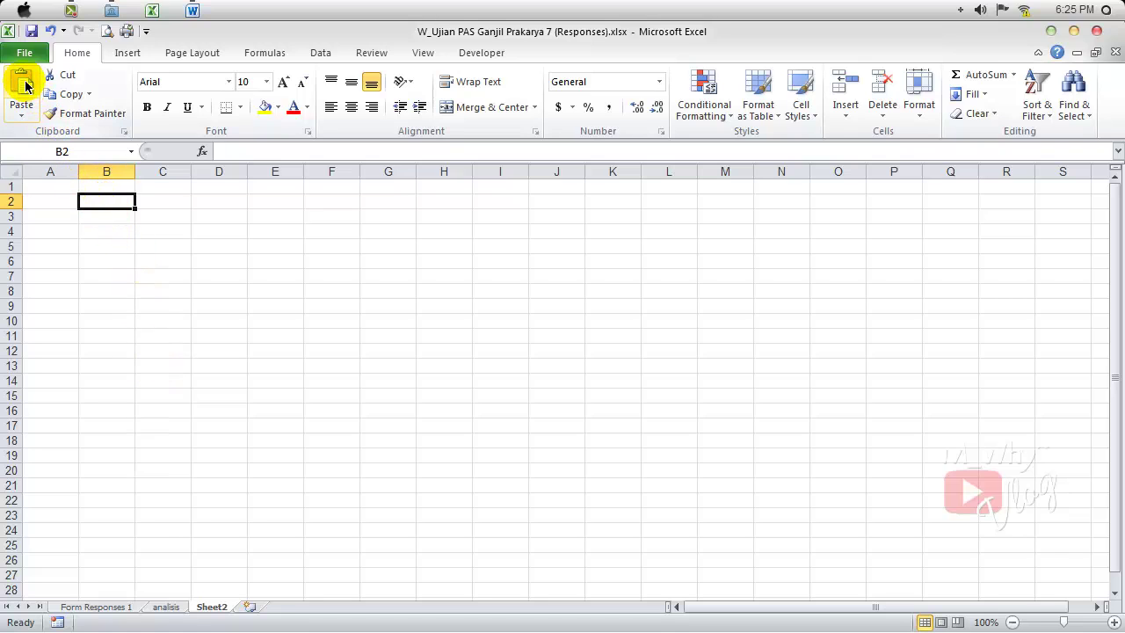
{"action": "left_click", "coordinate": [24, 85]}
{"action": "left_click", "coordinate": [222, 385]}
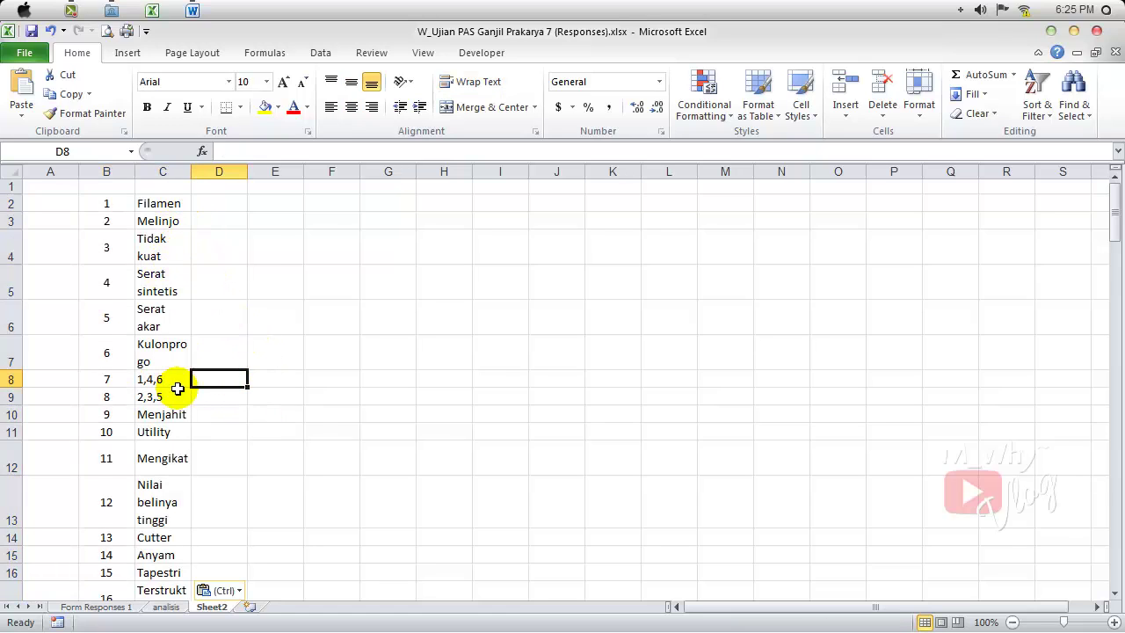
- Widen column C so each answer fits on one line and look through the pasted answer key
{"action": "left_click_drag", "start_coordinate": [190, 172], "coordinate": [328, 171]}
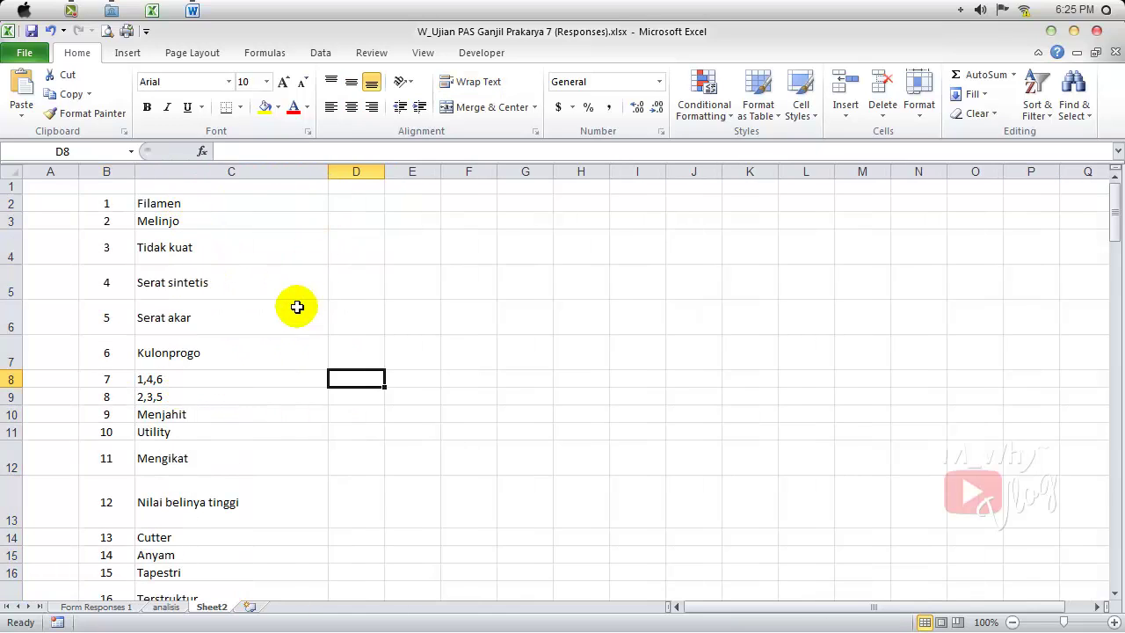
{"action": "scroll", "coordinate": [292, 317], "scroll_direction": "down", "scroll_amount": 3}
{"action": "scroll", "coordinate": [292, 317], "scroll_direction": "down", "scroll_amount": 10}
{"action": "scroll", "coordinate": [292, 317], "scroll_direction": "up", "scroll_amount": 14}
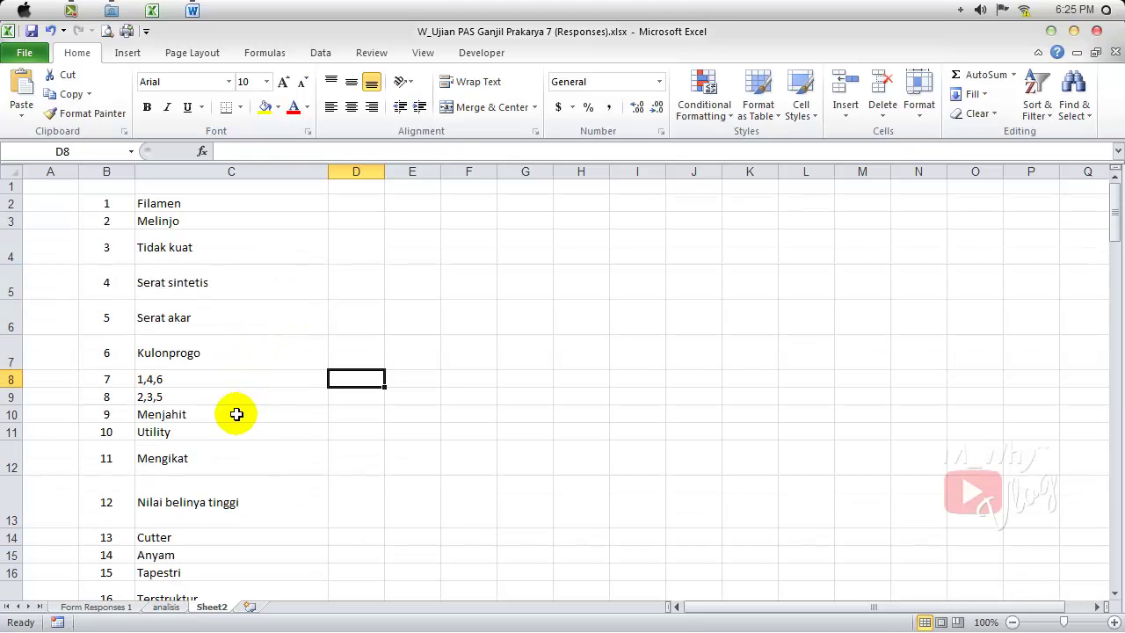
- Copy all 40 answer texts in column C of Sheet2, starting at cell C2 and leaving out the number column
{"action": "left_click", "coordinate": [166, 607]}
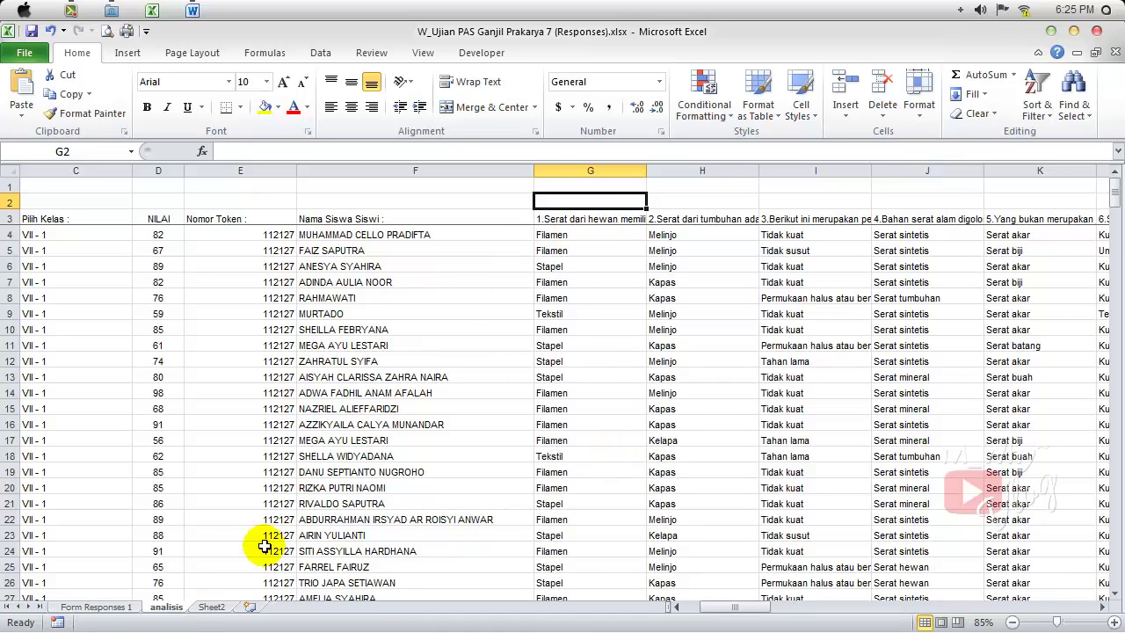
{"action": "left_click", "coordinate": [207, 607]}
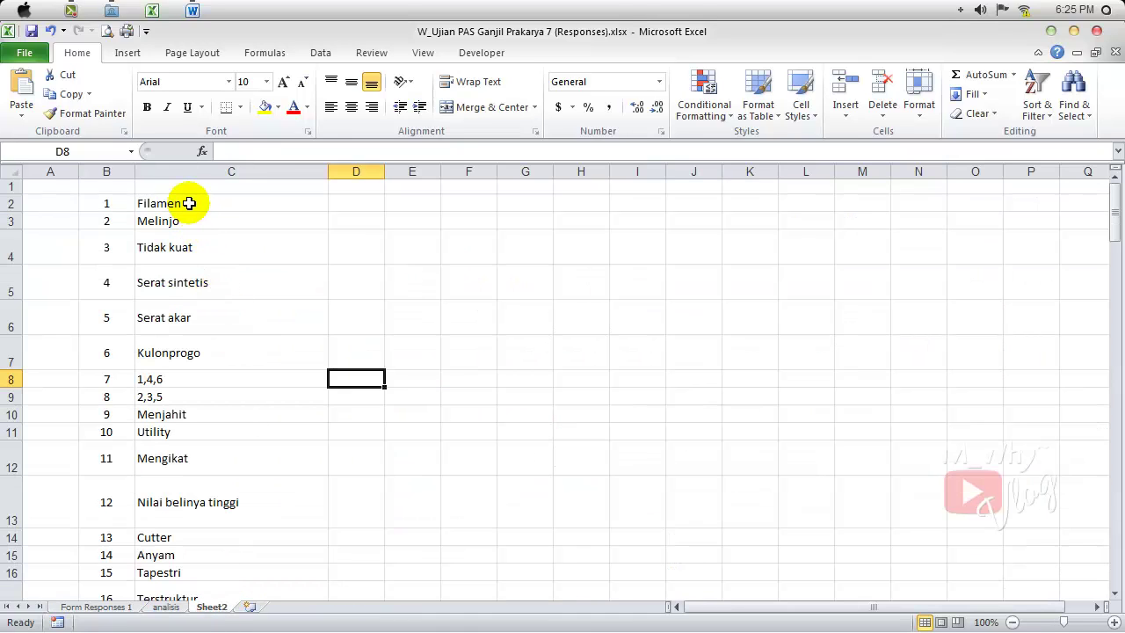
{"action": "left_click_drag", "start_coordinate": [189, 201], "coordinate": [256, 517]}
{"action": "scroll", "coordinate": [234, 374], "scroll_direction": "up", "scroll_amount": 12}
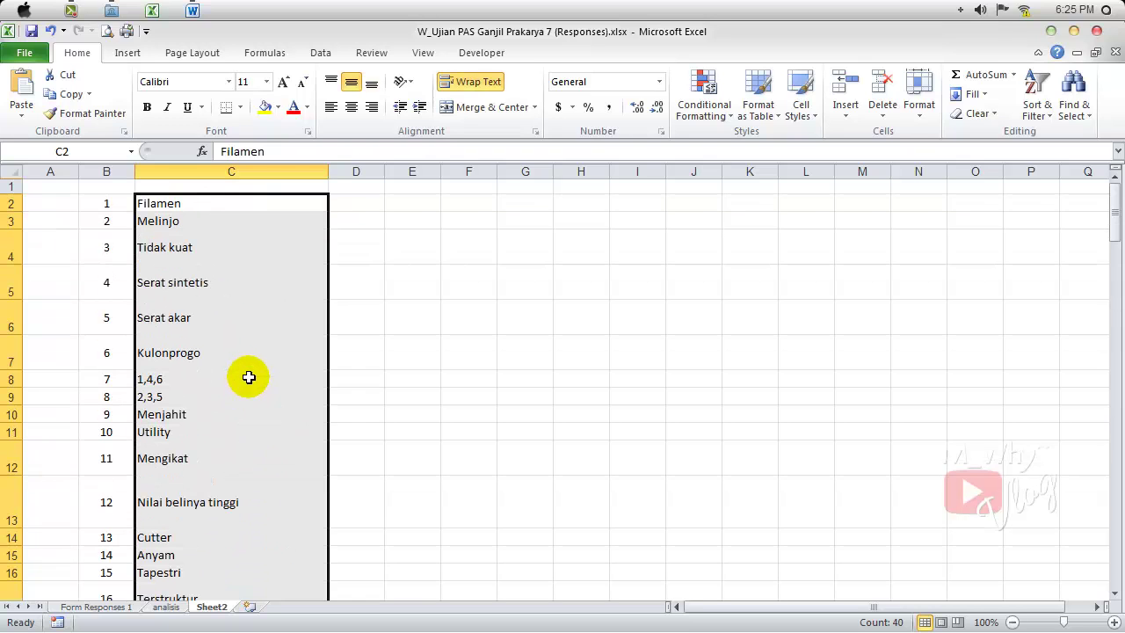
{"action": "right_click", "coordinate": [173, 208]}
{"action": "left_click", "coordinate": [208, 232]}
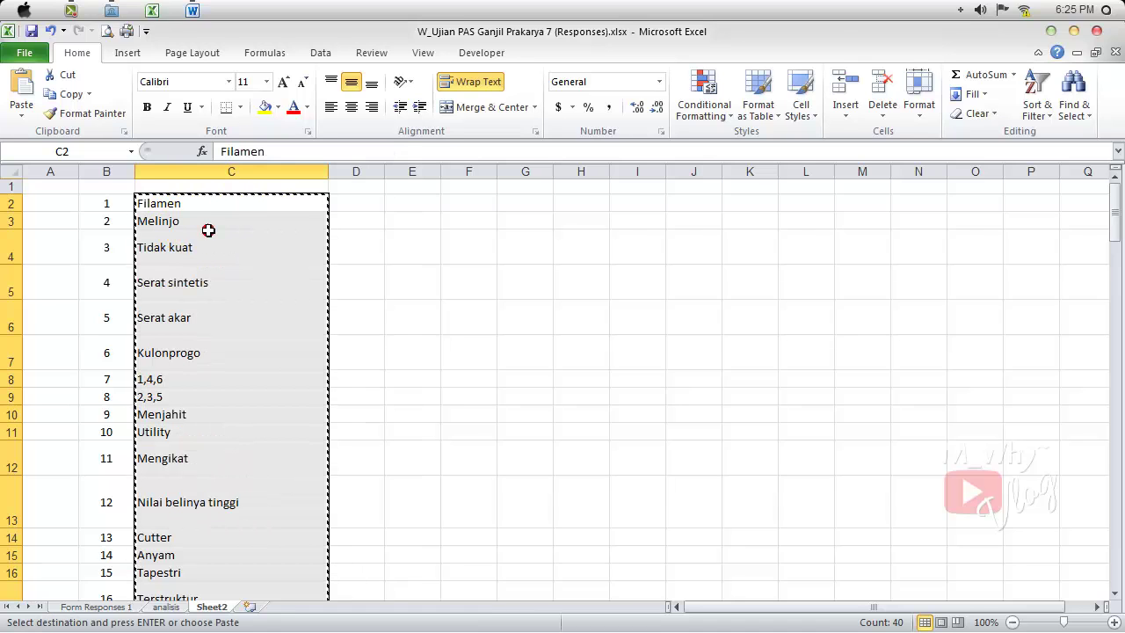
- Paste the copied answers transposed at cell G2 of the analisis sheet using Paste Special with All and Transpose
{"action": "left_click", "coordinate": [166, 608]}
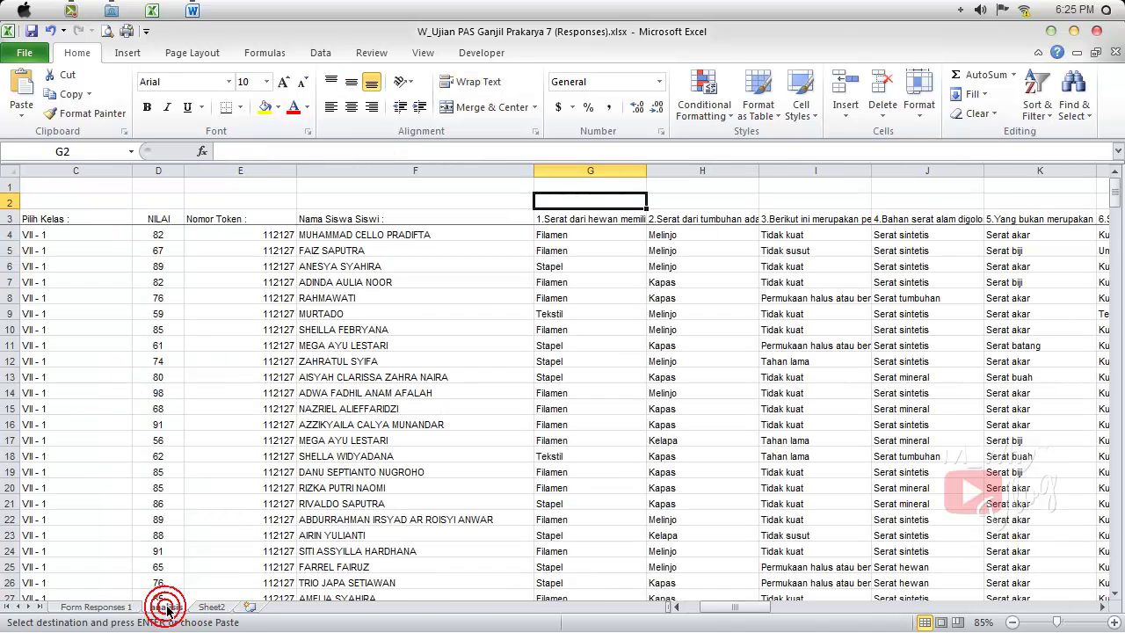
{"action": "right_click", "coordinate": [557, 200]}
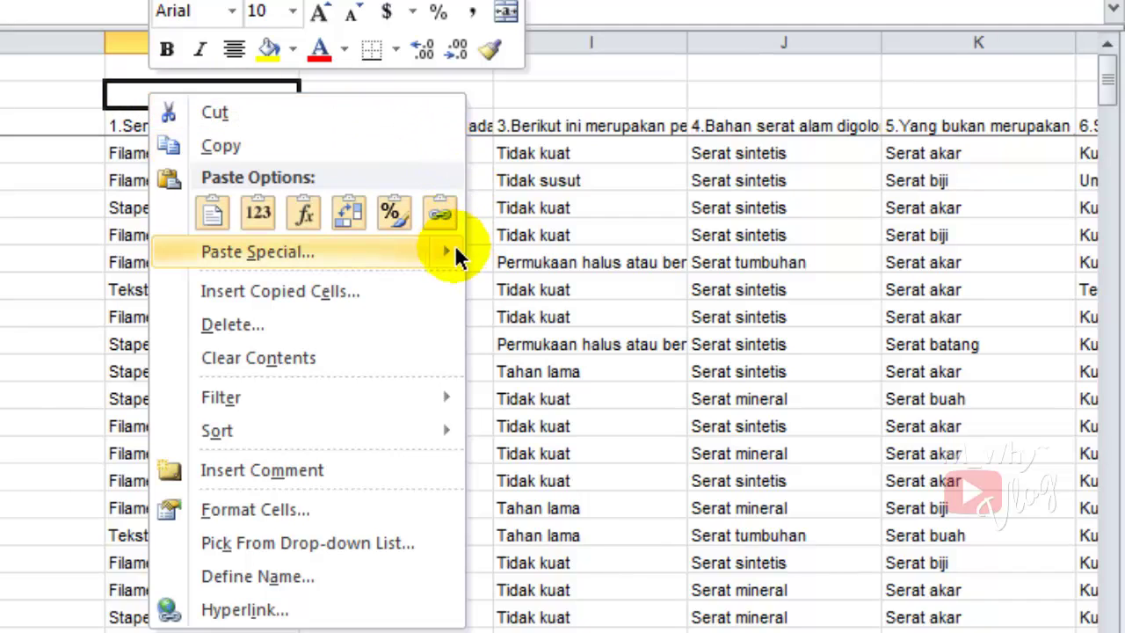
{"action": "mouse_move", "coordinate": [452, 252]}
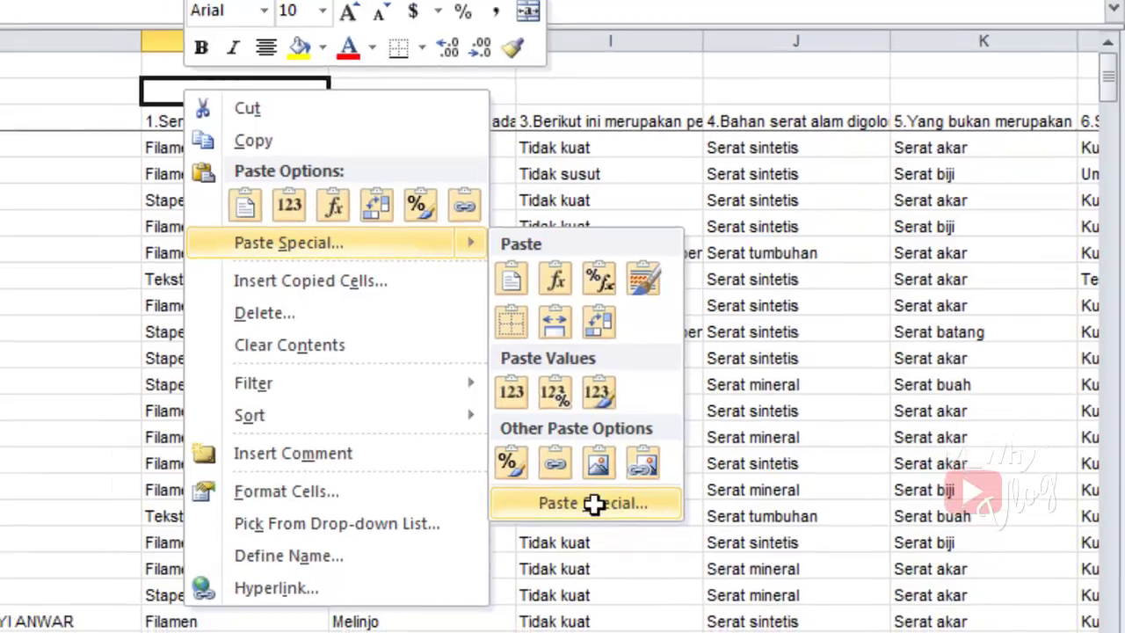
{"action": "left_click", "coordinate": [576, 526]}
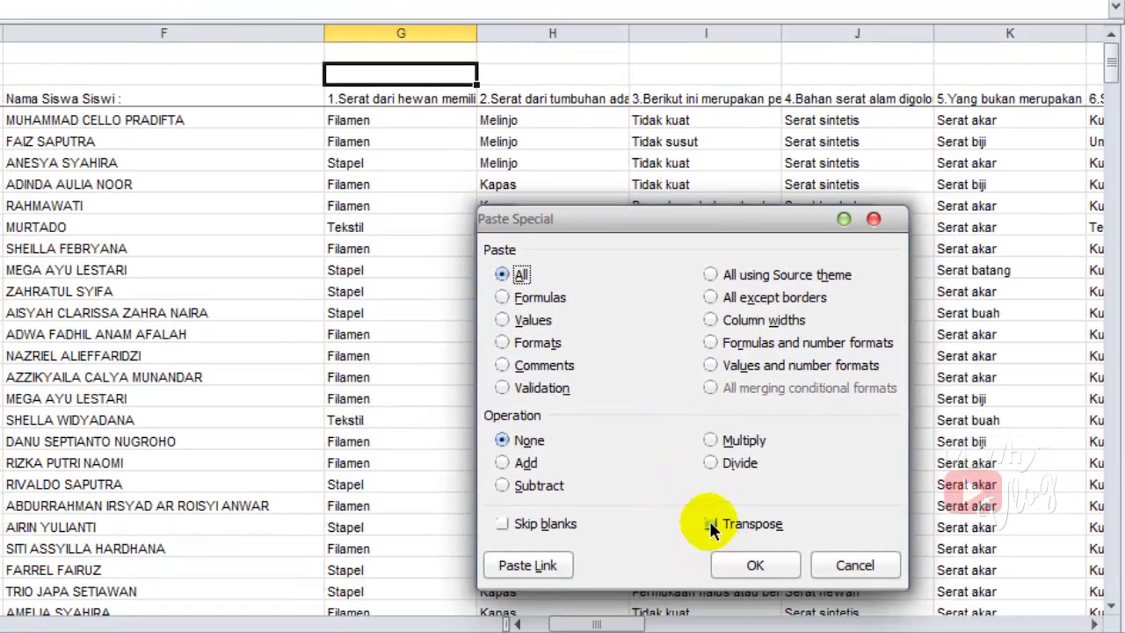
{"action": "left_click_drag", "start_coordinate": [599, 226], "coordinate": [534, 163]}
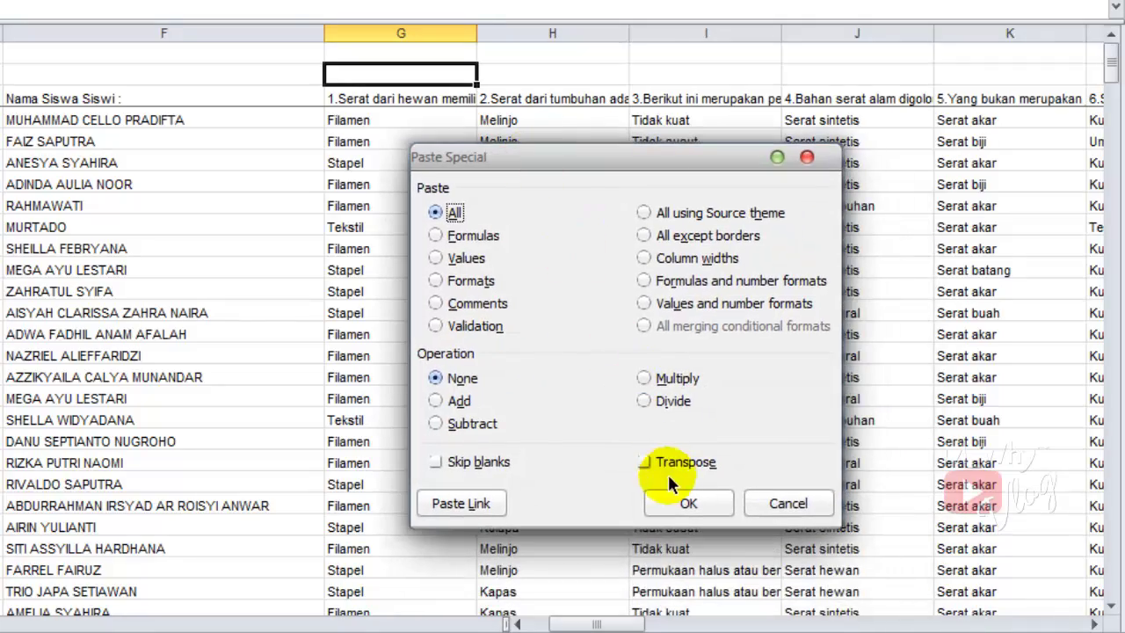
{"action": "left_click", "coordinate": [645, 463]}
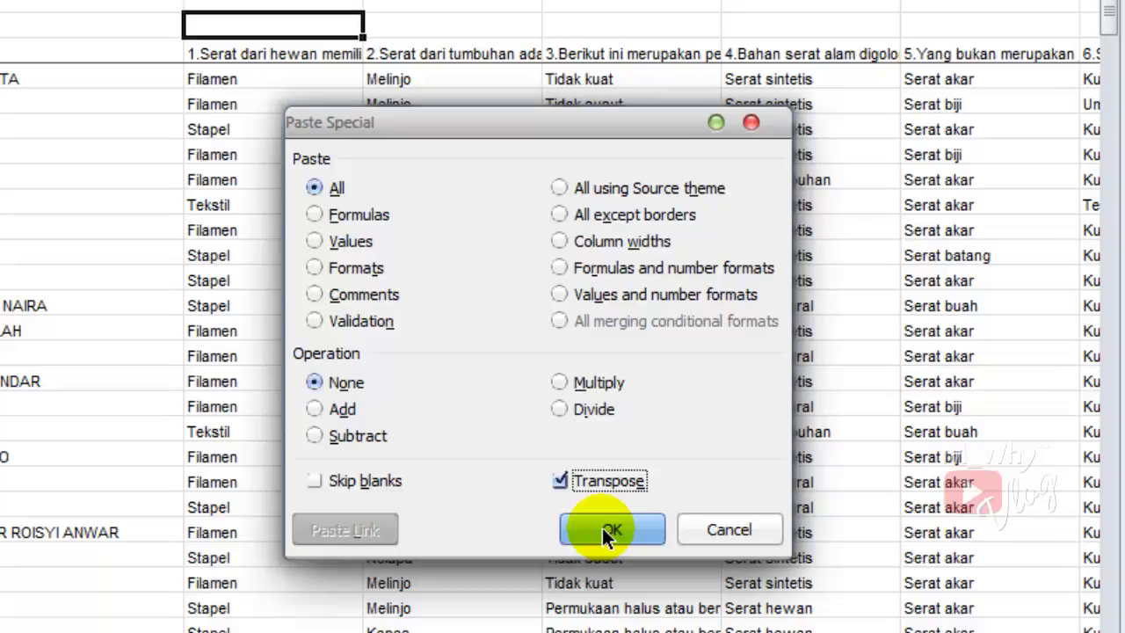
{"action": "left_click", "coordinate": [519, 532]}
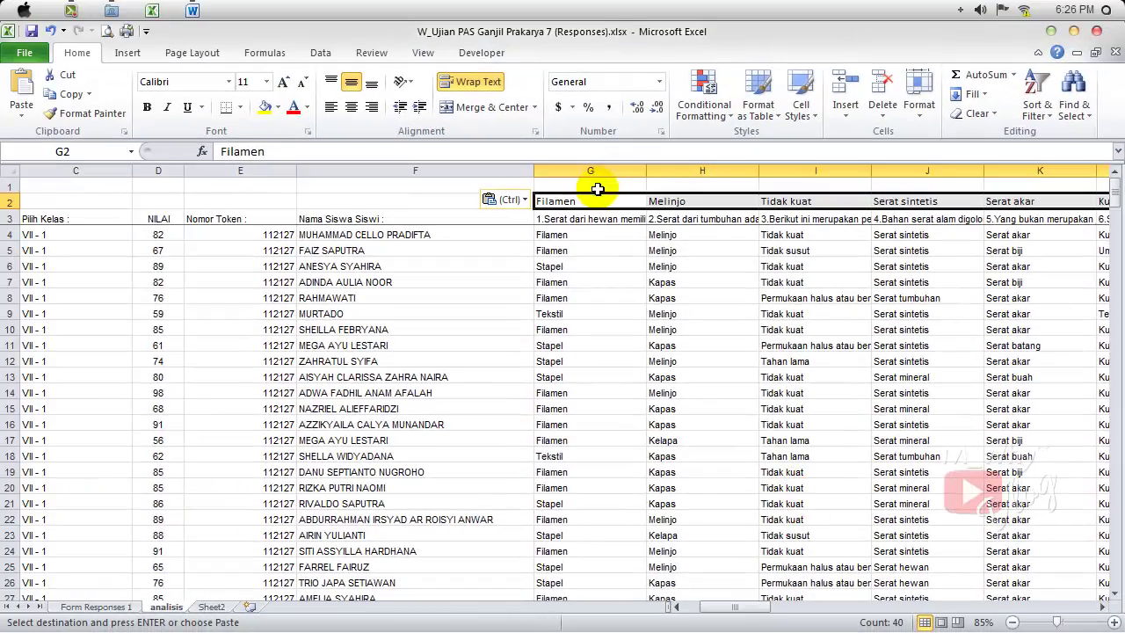
- Compare the transposed answers above the question columns with the vertical answer list on Sheet2
{"action": "left_click", "coordinate": [592, 204]}
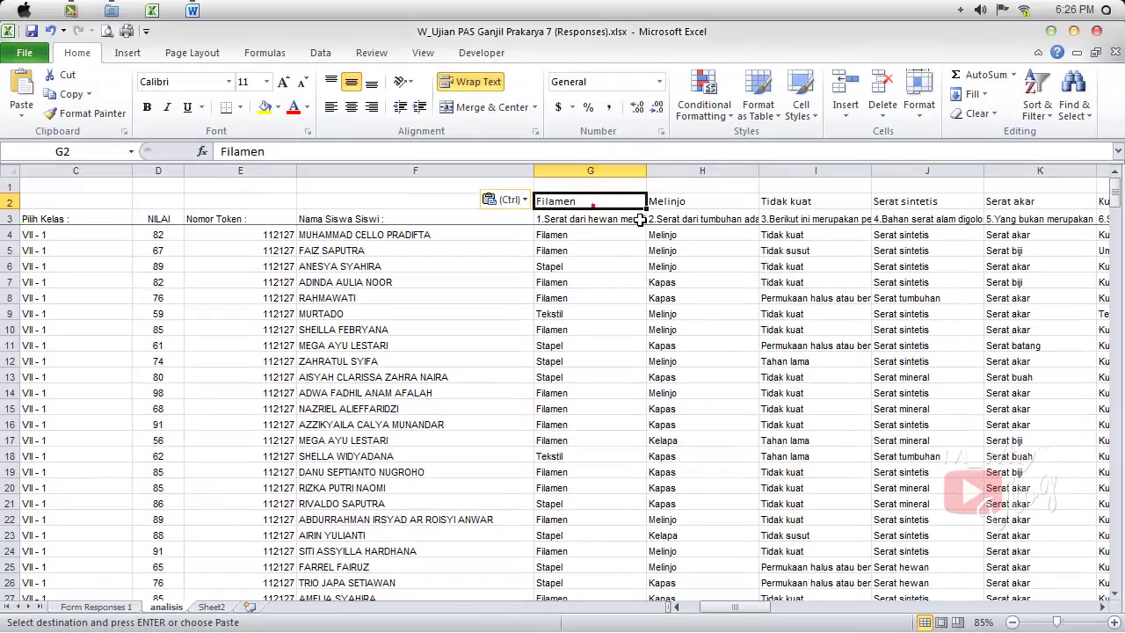
{"action": "left_click", "coordinate": [704, 208]}
{"action": "left_click_drag", "start_coordinate": [729, 607], "coordinate": [701, 608]}
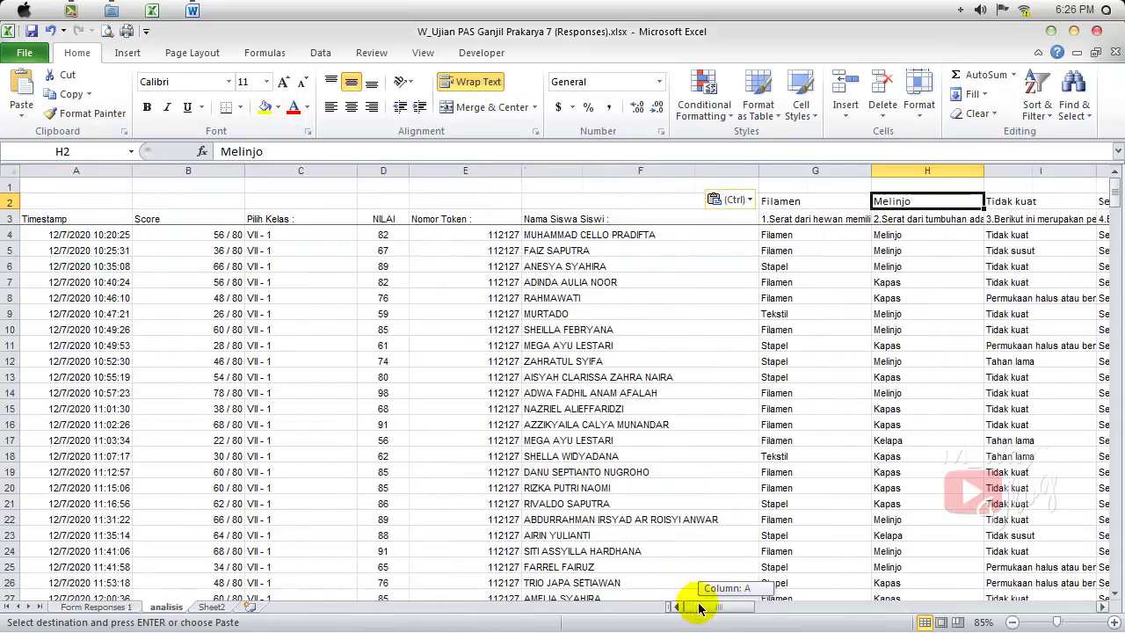
{"action": "left_click", "coordinate": [211, 606]}
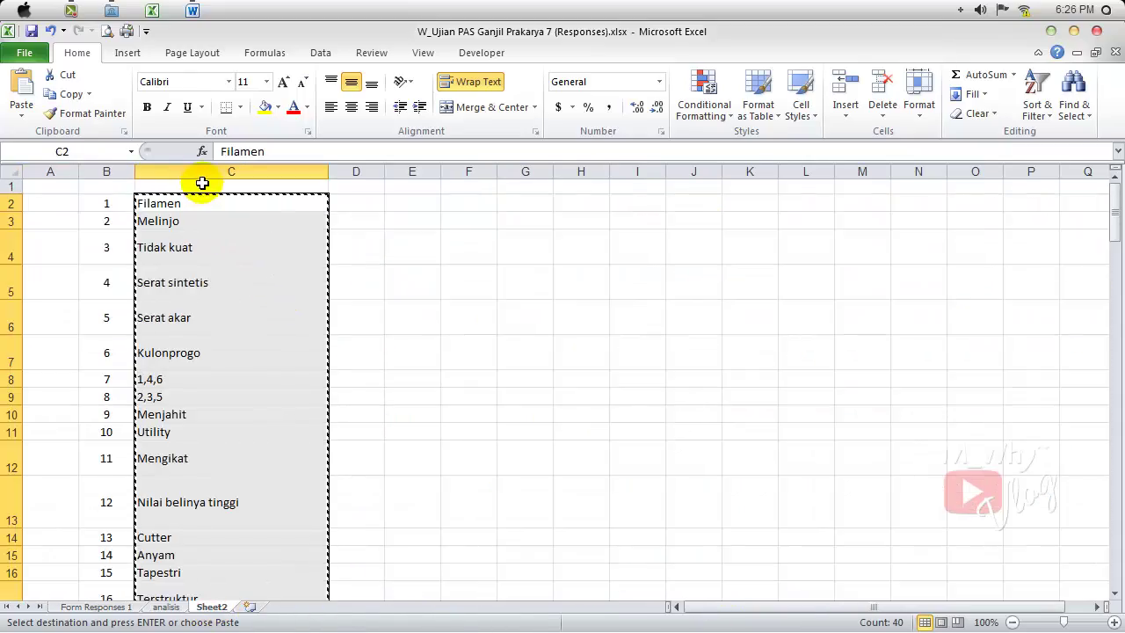
{"action": "scroll", "coordinate": [214, 234], "scroll_direction": "down", "scroll_amount": 4}
{"action": "scroll", "coordinate": [213, 427], "scroll_direction": "up", "scroll_amount": 2}
{"action": "left_click", "coordinate": [167, 606]}
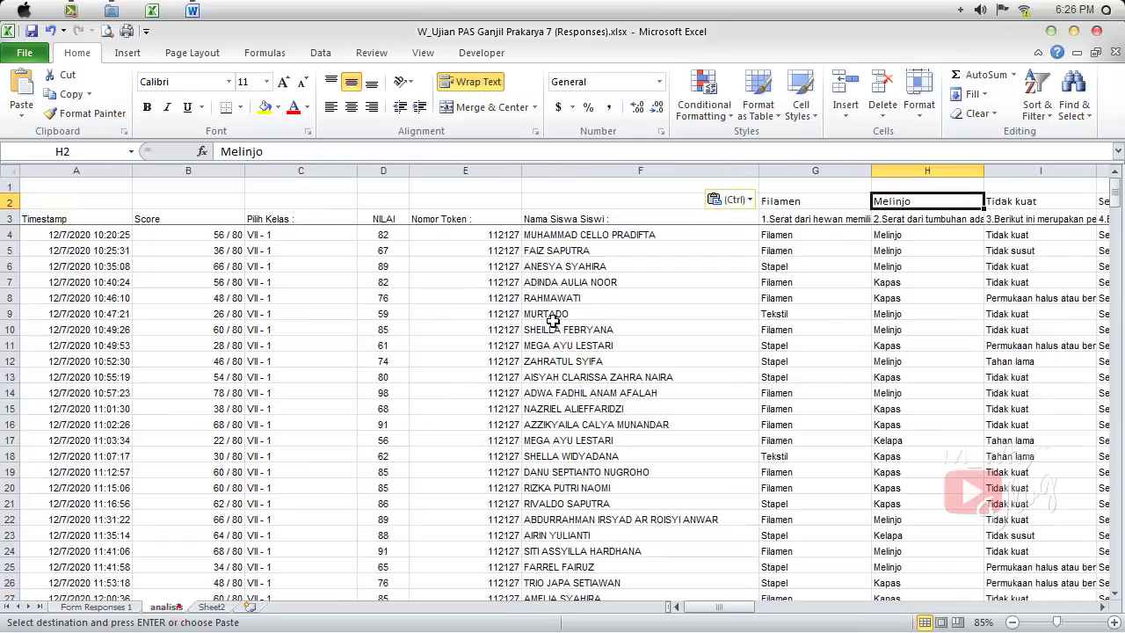
{"action": "left_click_drag", "start_coordinate": [725, 609], "coordinate": [569, 521]}
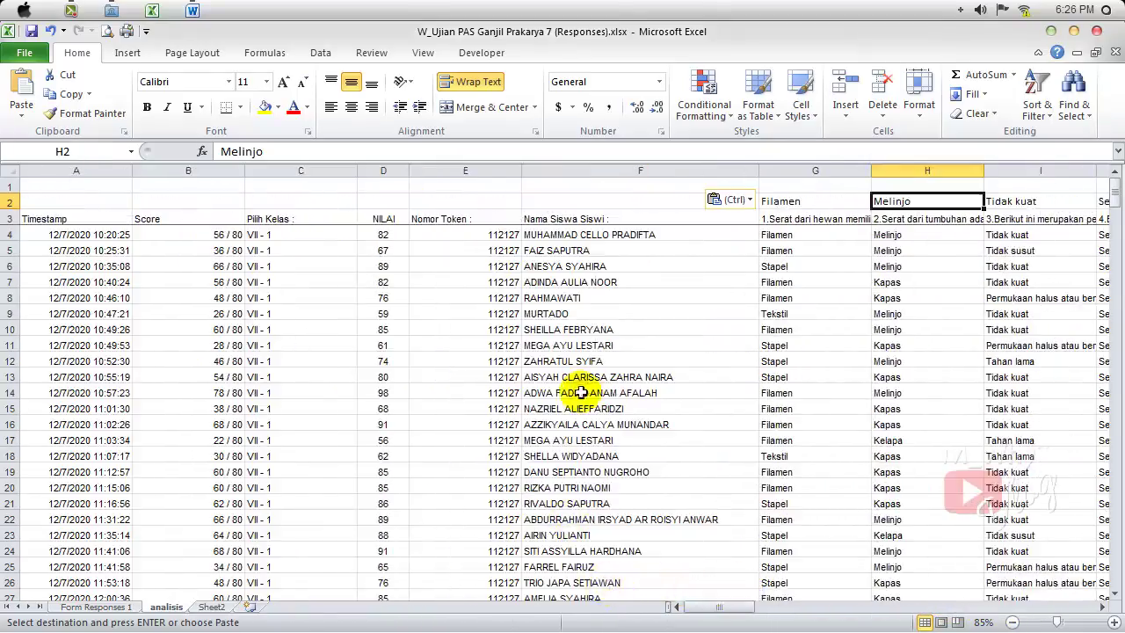
- Enter 1 in cell AV3 of the analisis sheet, leaving column AU empty after the question 40 column
{"action": "left_click", "coordinate": [665, 301]}
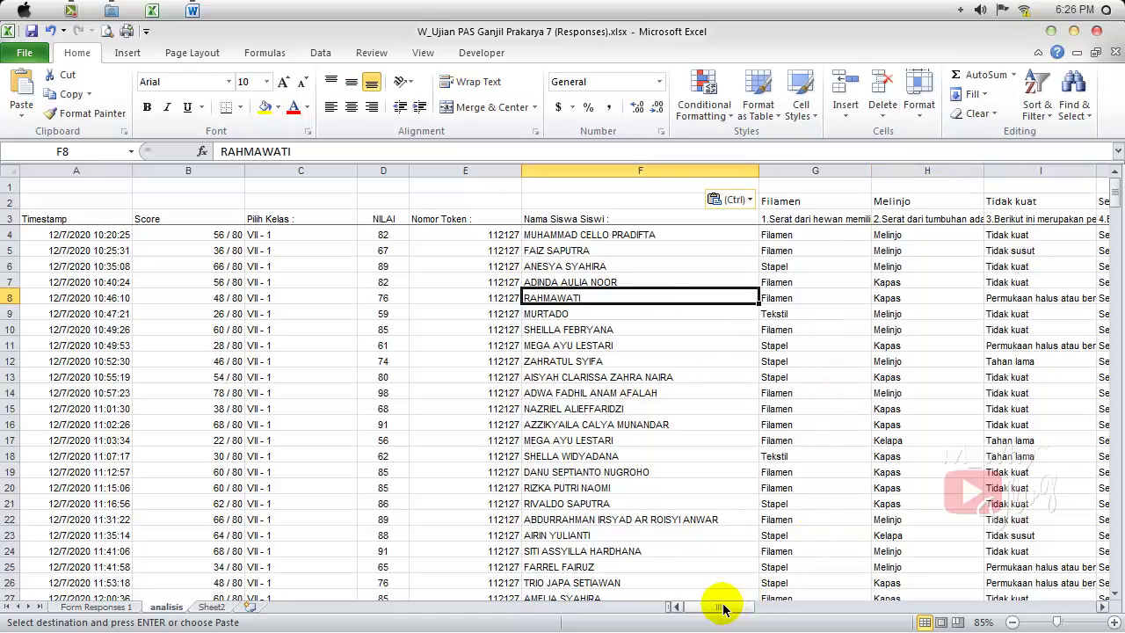
{"action": "left_click_drag", "start_coordinate": [725, 607], "coordinate": [1038, 604]}
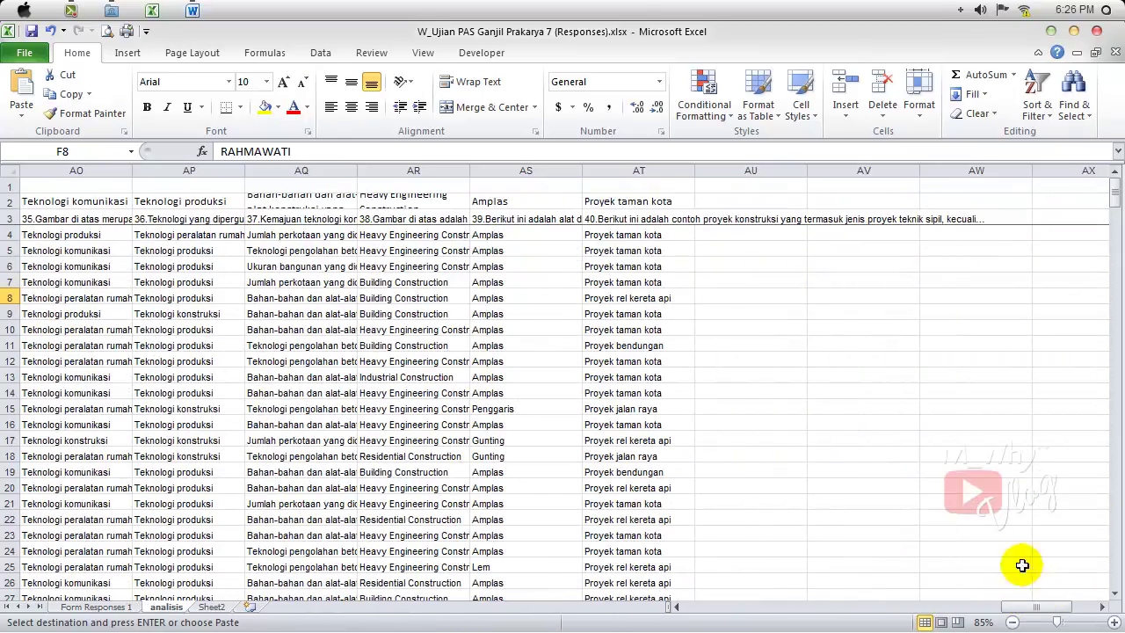
{"action": "left_click", "coordinate": [600, 220]}
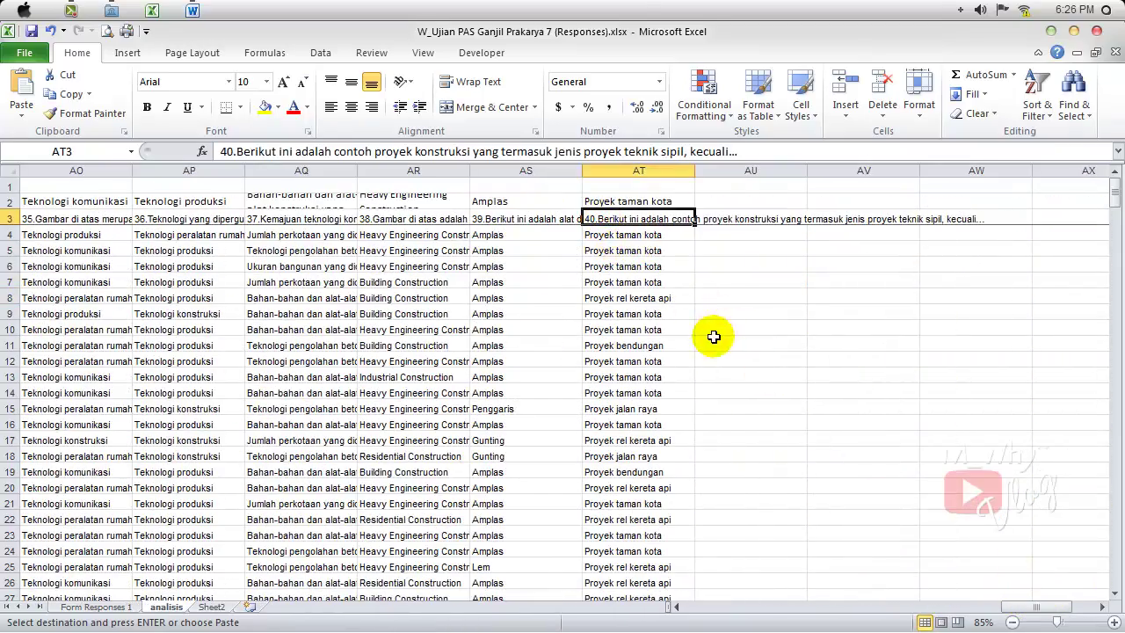
{"action": "left_click", "coordinate": [858, 221]}
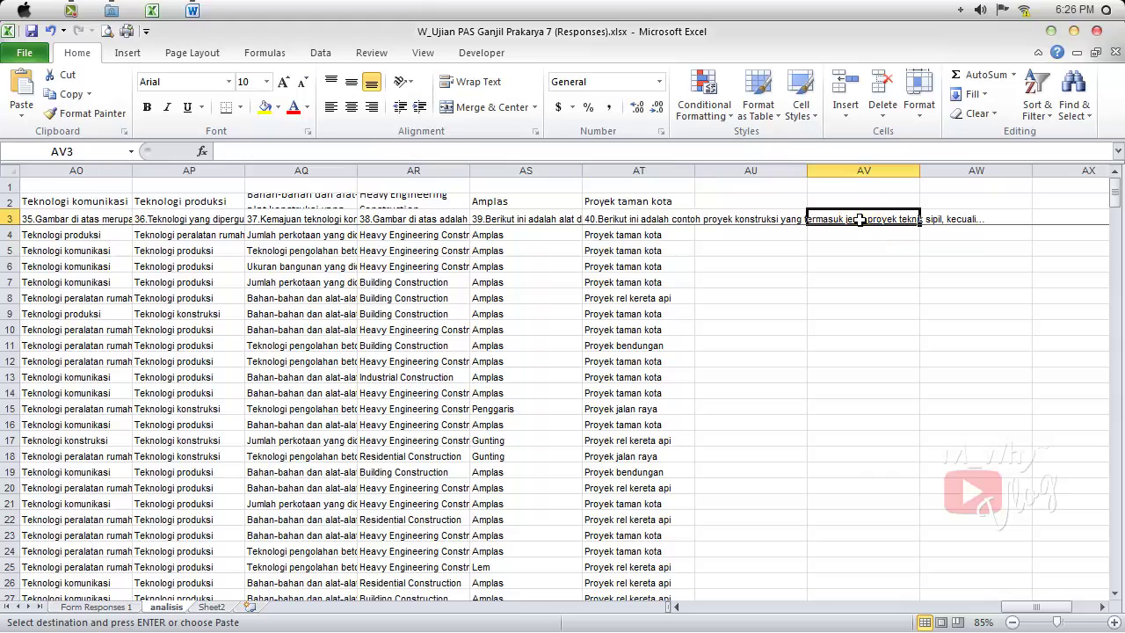
{"action": "left_click", "coordinate": [777, 220]}
{"action": "left_click", "coordinate": [850, 219]}
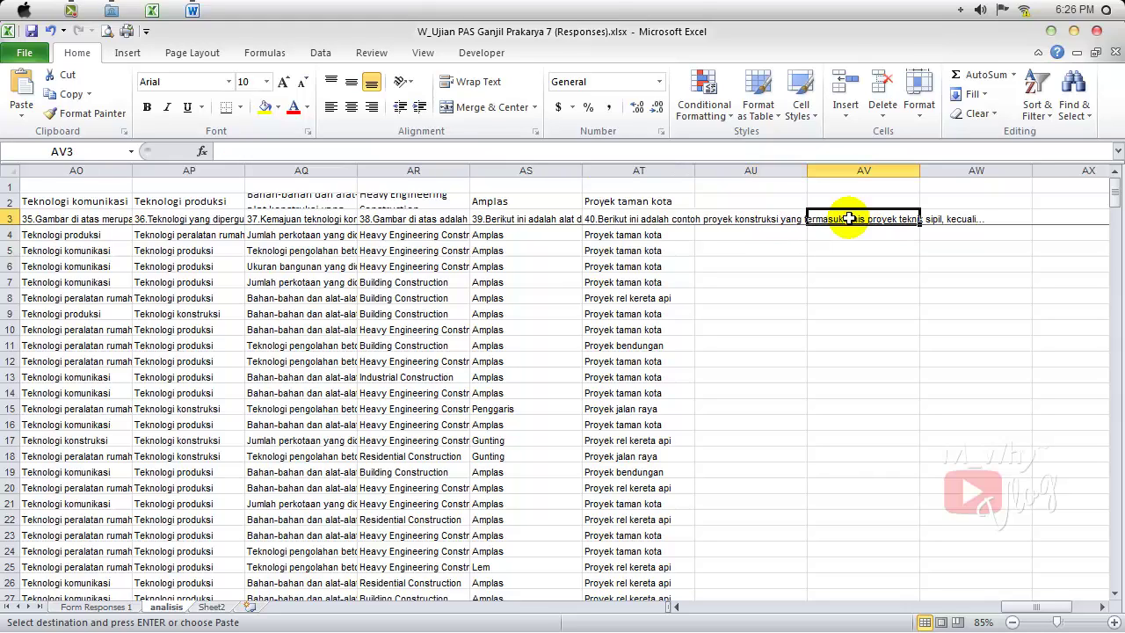
{"action": "left_click", "coordinate": [626, 221]}
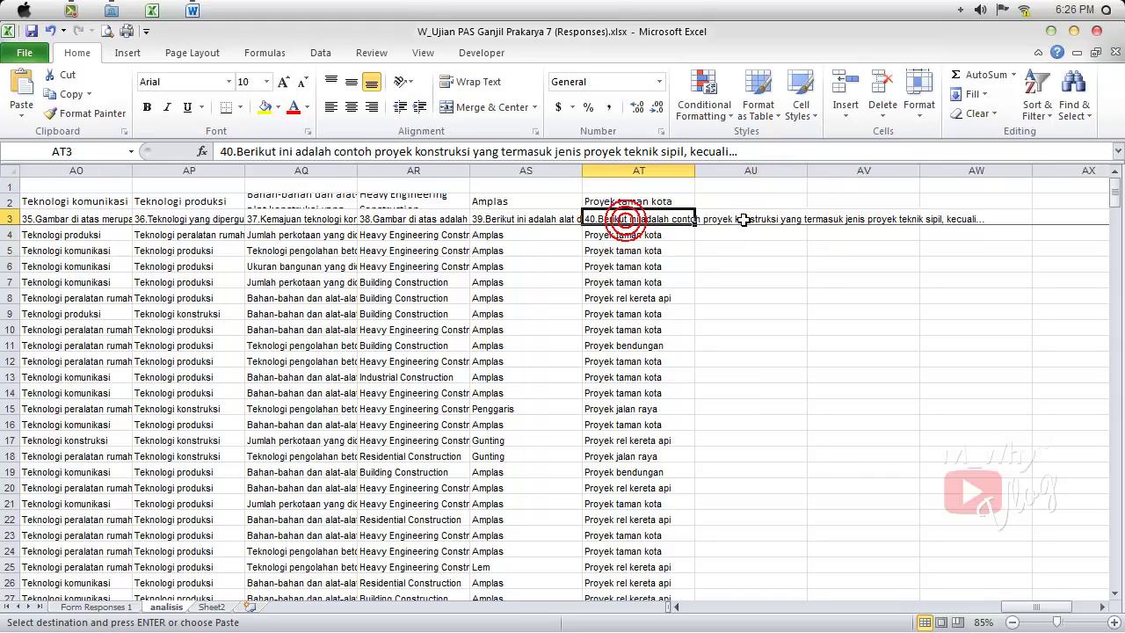
{"action": "left_click", "coordinate": [857, 221]}
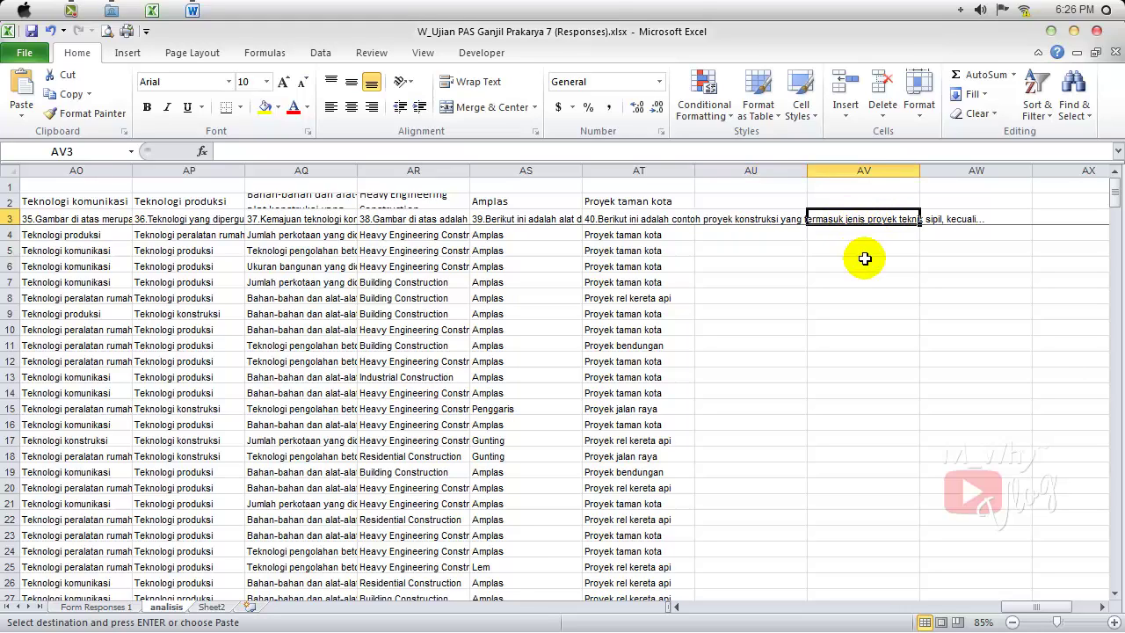
{"action": "type", "text": "1"}
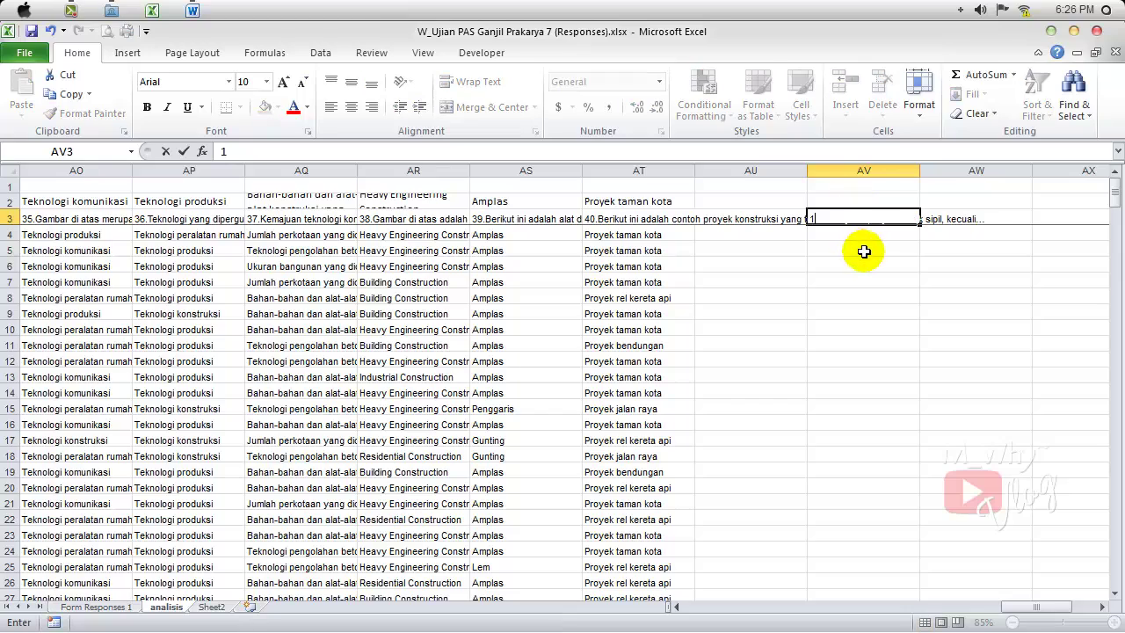
{"action": "left_click", "coordinate": [867, 271]}
- Fill a linear series in rows from cell AV3 with step value 1 and stop value 40
{"action": "left_click", "coordinate": [854, 218]}
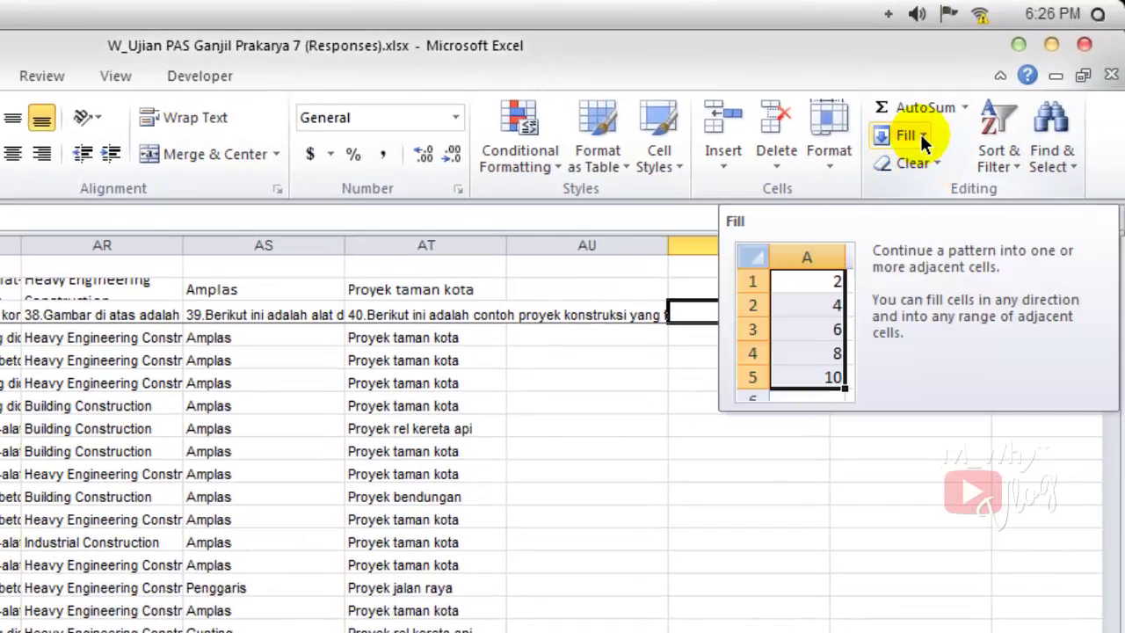
{"action": "left_click", "coordinate": [920, 134]}
{"action": "left_click", "coordinate": [945, 305]}
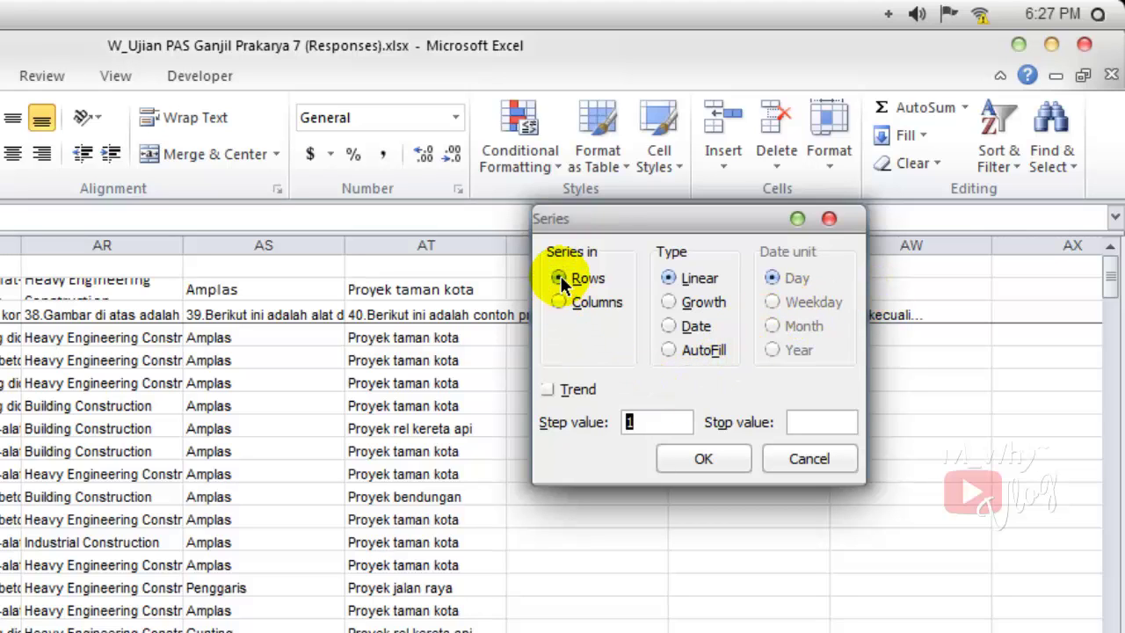
{"action": "left_click", "coordinate": [561, 278]}
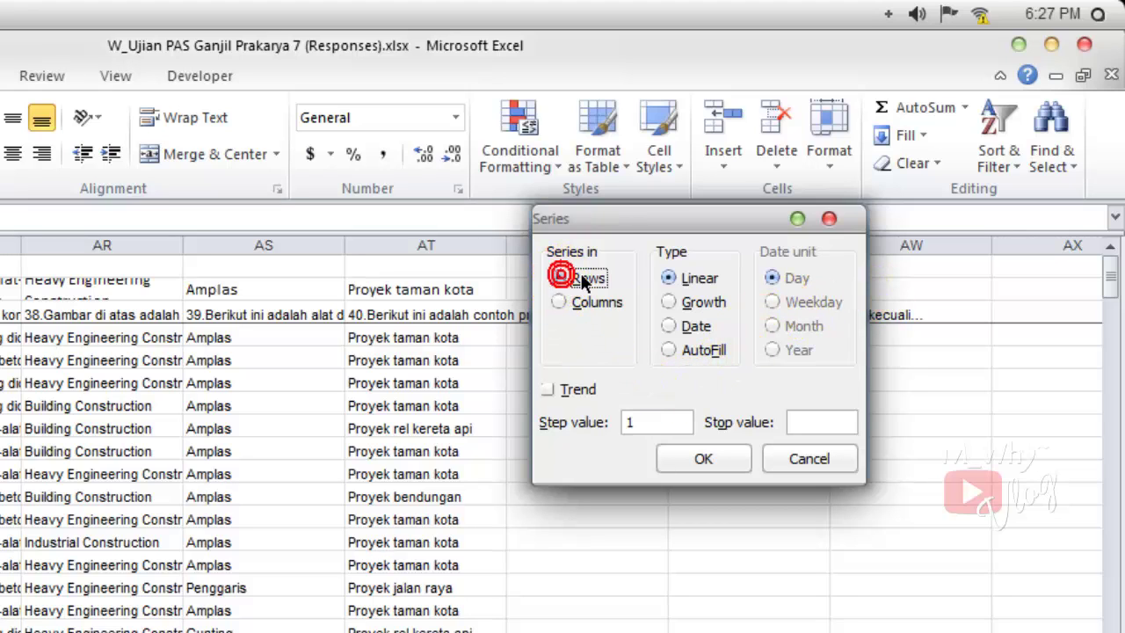
{"action": "left_click", "coordinate": [677, 279]}
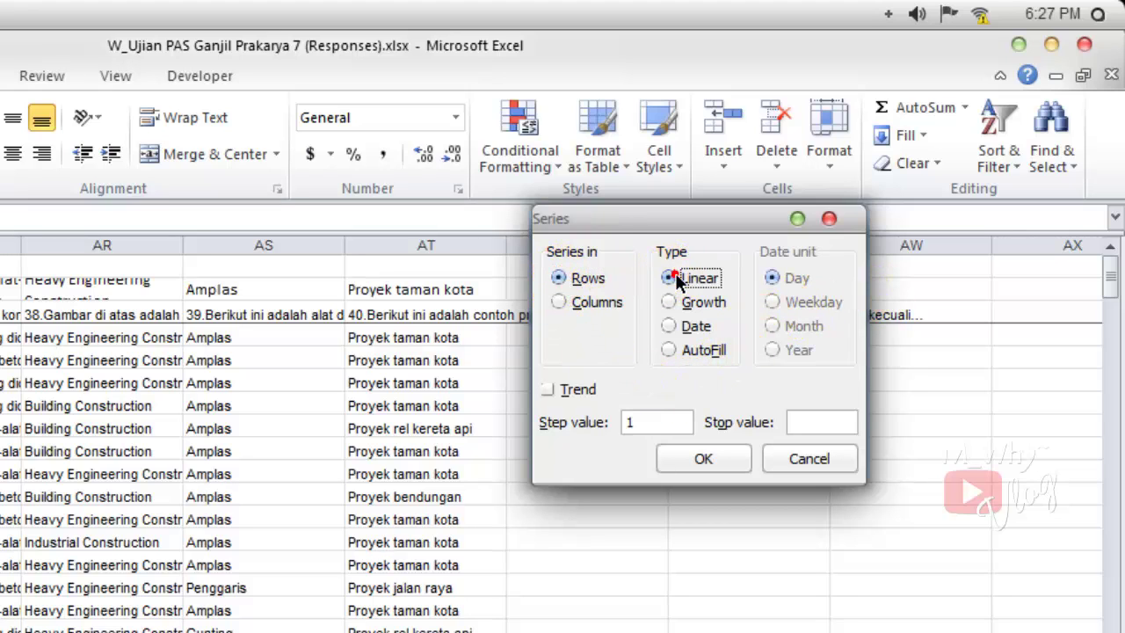
{"action": "left_click", "coordinate": [636, 422]}
{"action": "left_click", "coordinate": [802, 424]}
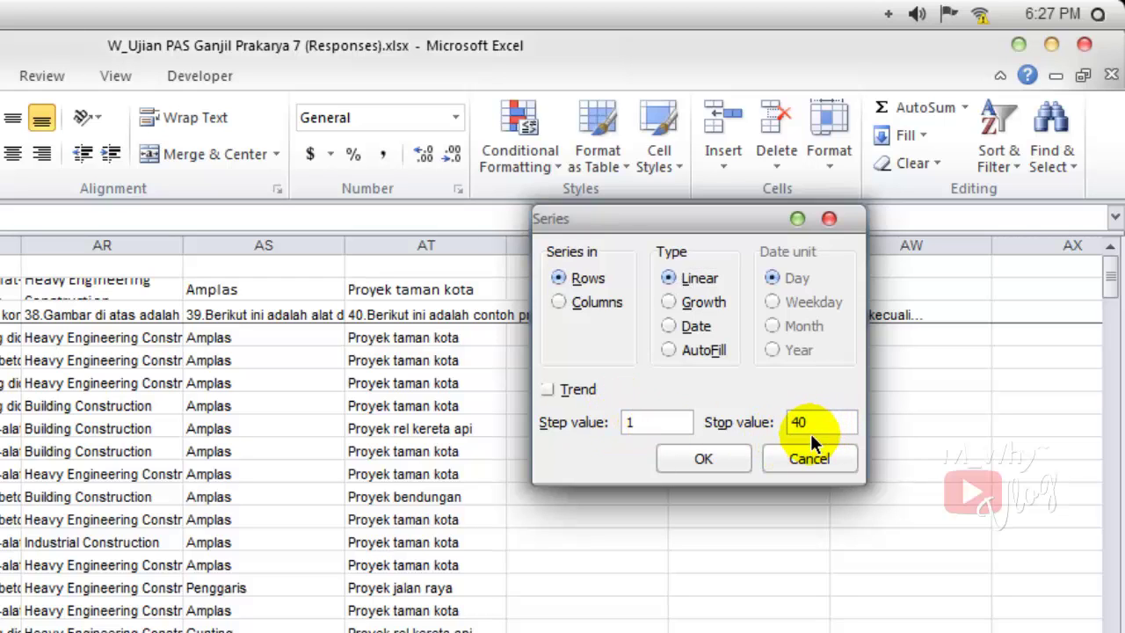
{"action": "left_click", "coordinate": [704, 461]}
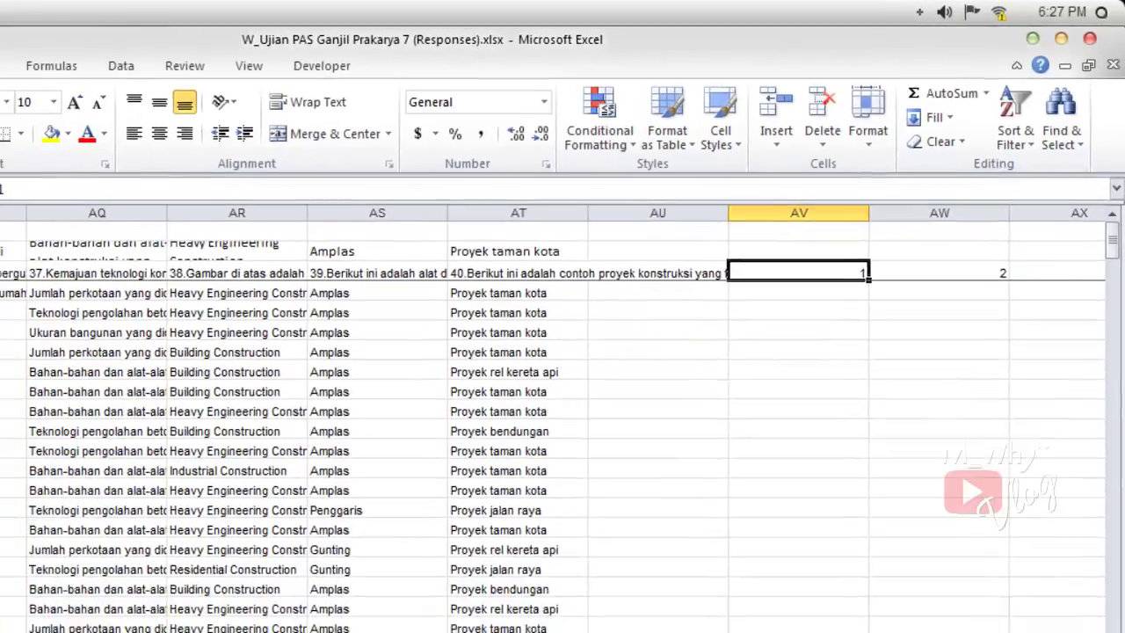
- Set the column width of the 40 numbered columns AV to CI to 2.5
{"action": "left_click_drag", "start_coordinate": [914, 625], "coordinate": [924, 593]}
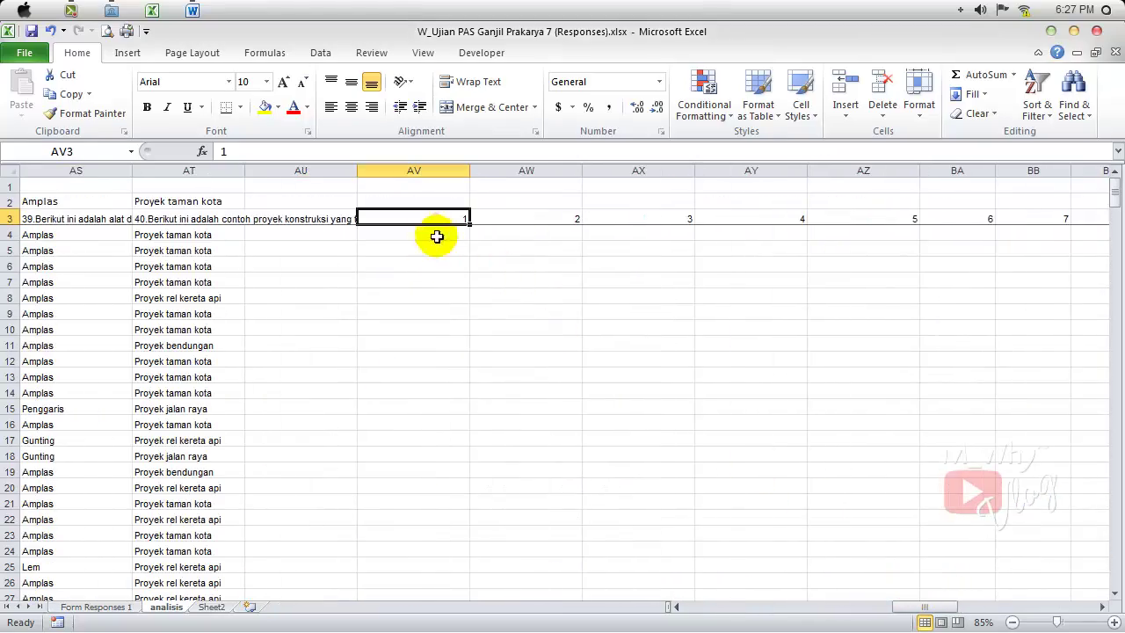
{"action": "left_click_drag", "start_coordinate": [426, 216], "coordinate": [991, 224]}
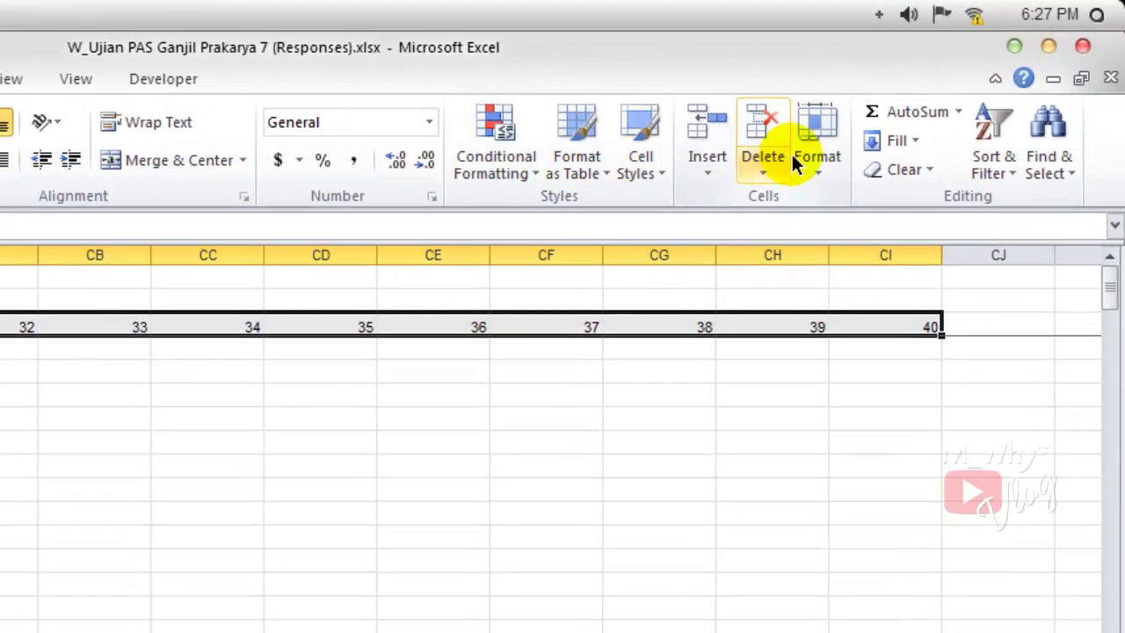
{"action": "left_click", "coordinate": [816, 169]}
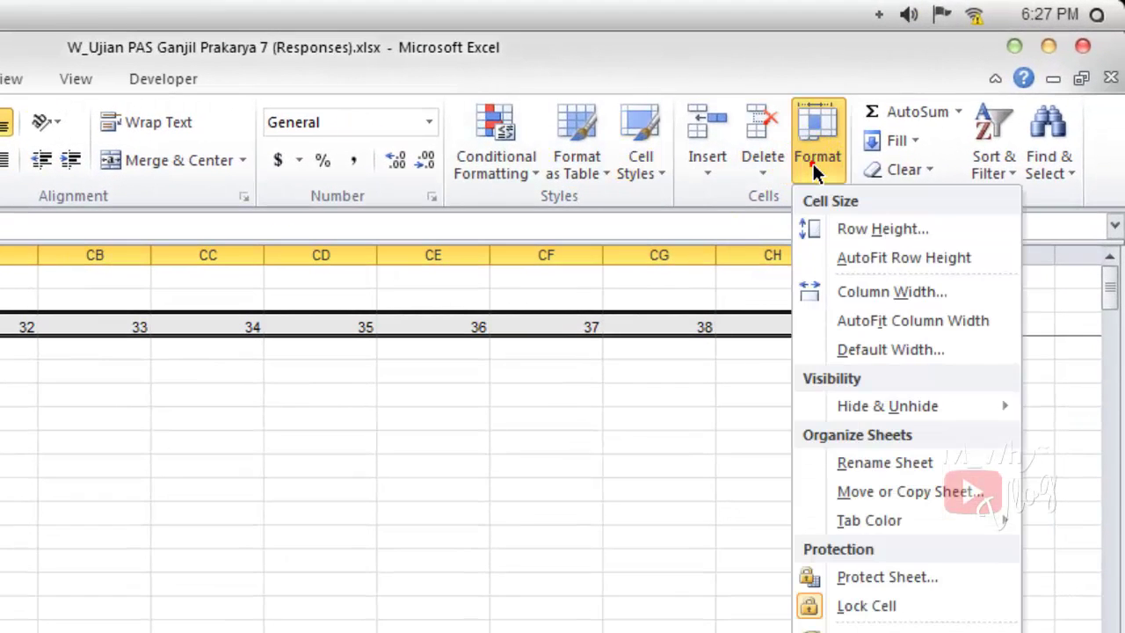
{"action": "left_click", "coordinate": [857, 281]}
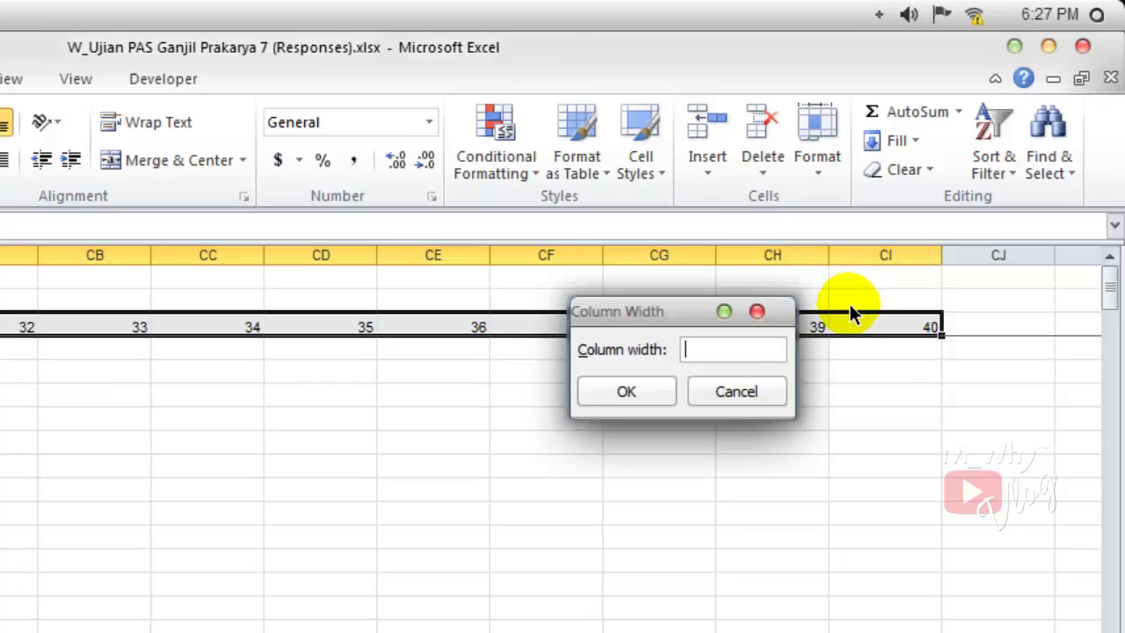
{"action": "type", "text": "2.5"}
{"action": "left_click", "coordinate": [635, 395]}
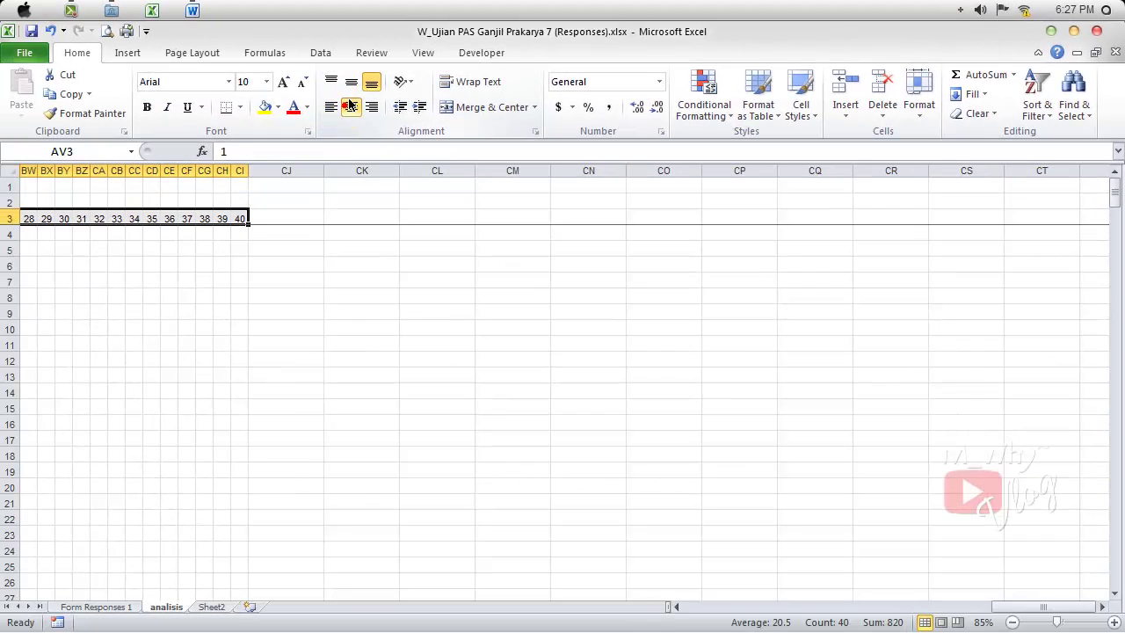
- Centre the question numbers 1 to 40 in row 3 horizontally and align them vertically to the middle
{"action": "left_click", "coordinate": [349, 103]}
{"action": "left_click", "coordinate": [351, 82]}
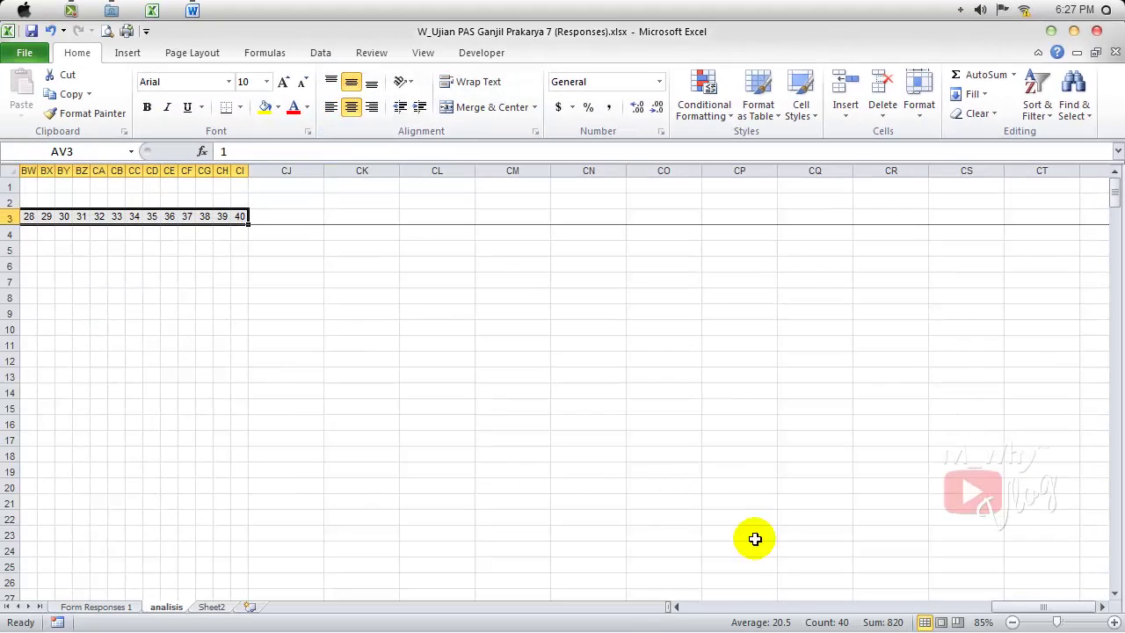
{"action": "left_click_drag", "start_coordinate": [1029, 608], "coordinate": [995, 607]}
{"action": "left_click", "coordinate": [342, 281]}
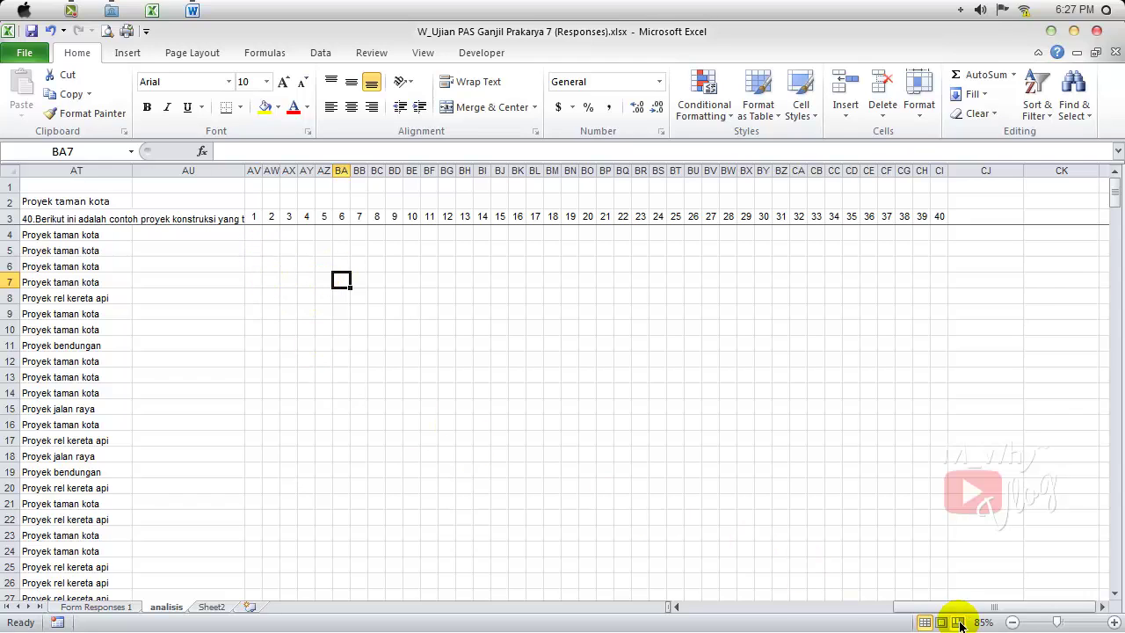
{"action": "mouse_move", "coordinate": [958, 607]}
{"action": "left_mouse_down"}
{"action": "mouse_move", "coordinate": [934, 608]}
{"action": "mouse_move", "coordinate": [958, 608]}
{"action": "left_mouse_up"}
{"action": "left_click", "coordinate": [253, 233]}
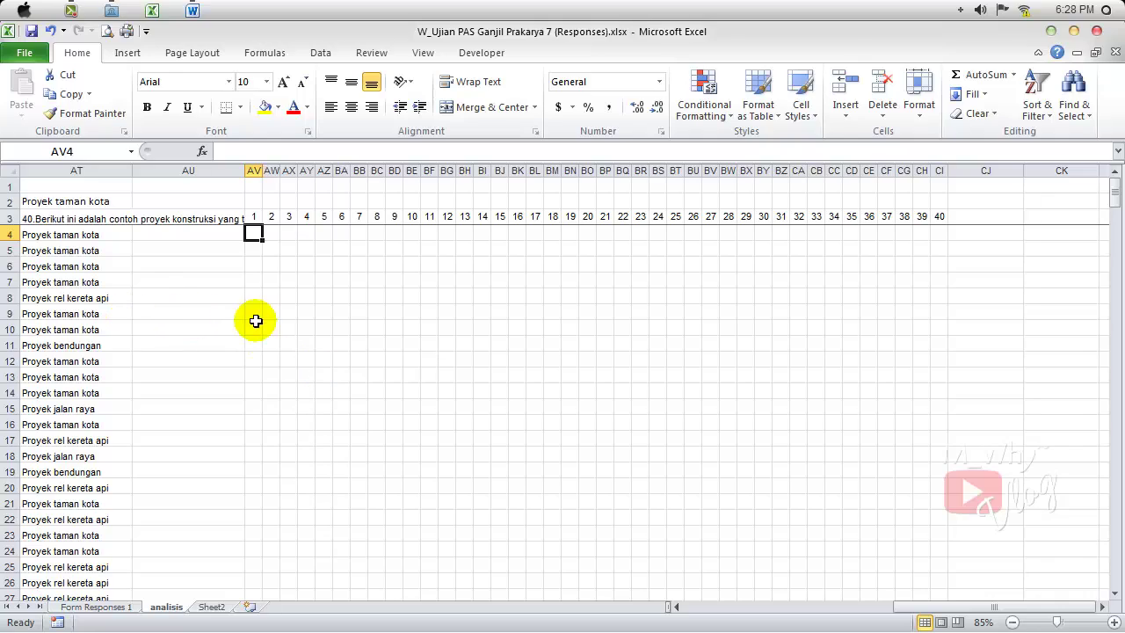
{"action": "left_click", "coordinate": [306, 313]}
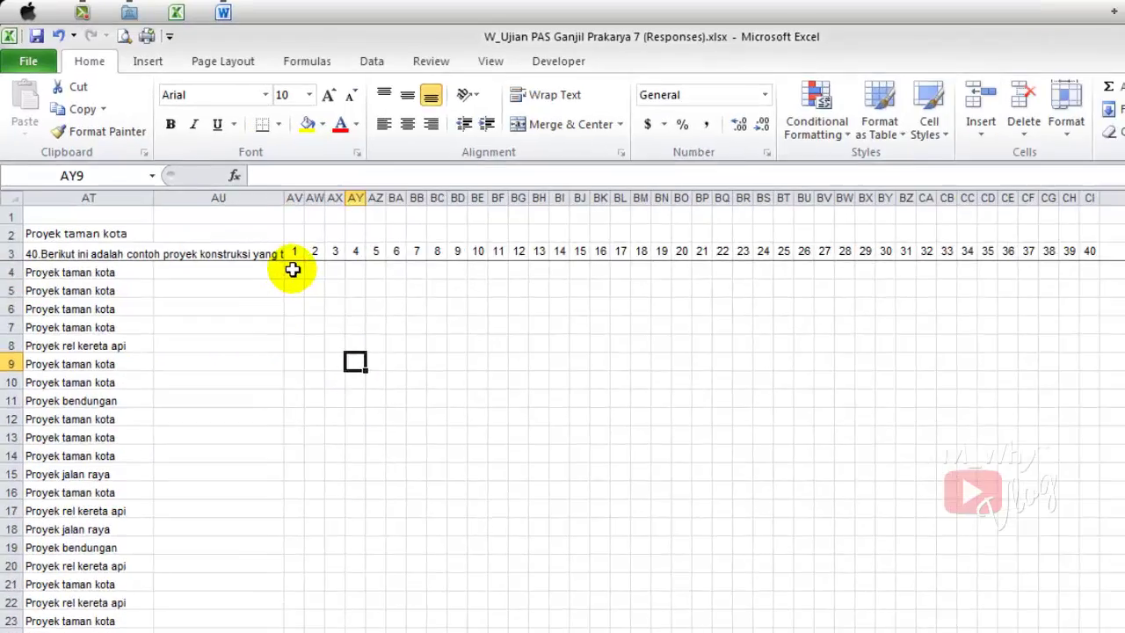
- Enter =IF(G4=G$2,1,0) in cell AV4 to score the first student's answer to question 1 against the key
{"action": "left_click", "coordinate": [253, 235]}
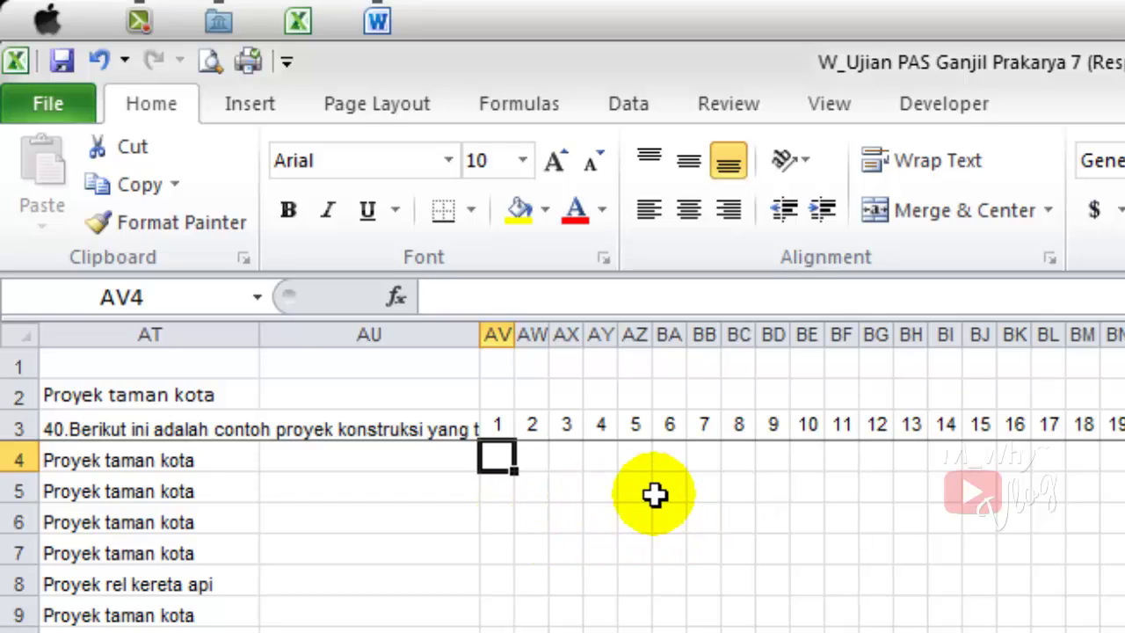
{"action": "type", "text": "="}
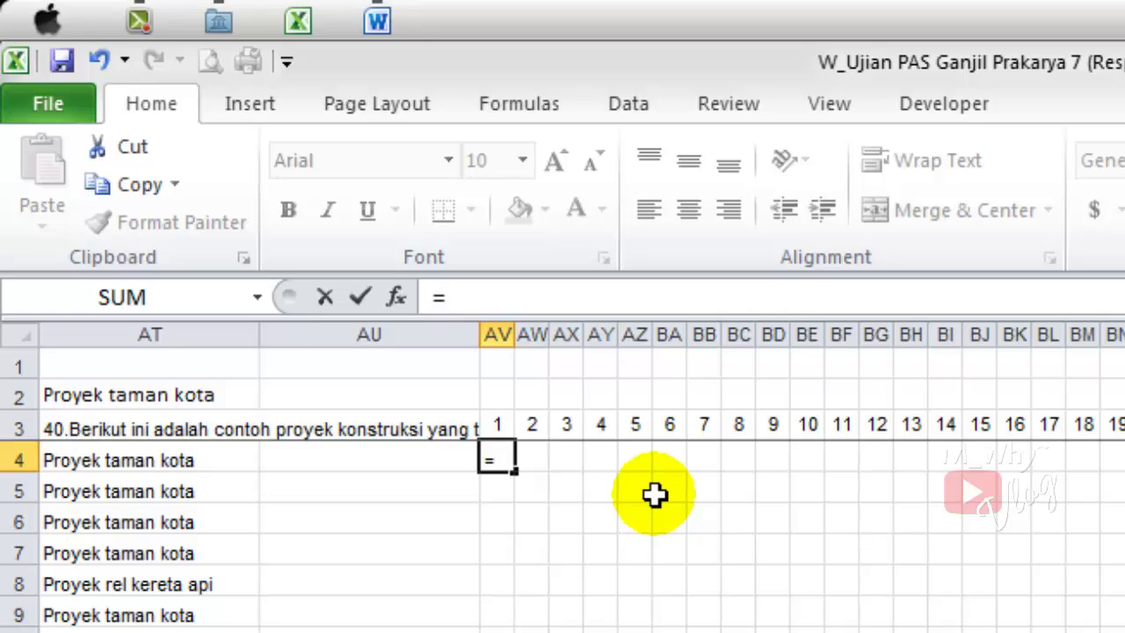
{"action": "type", "text": "IF"}
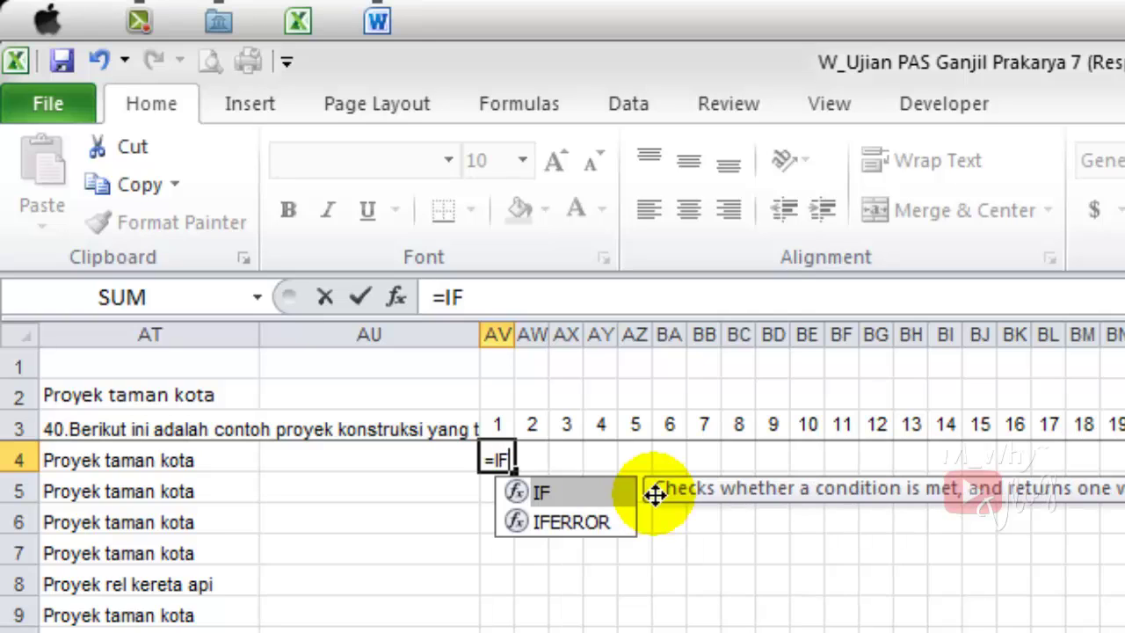
{"action": "type", "text": "("}
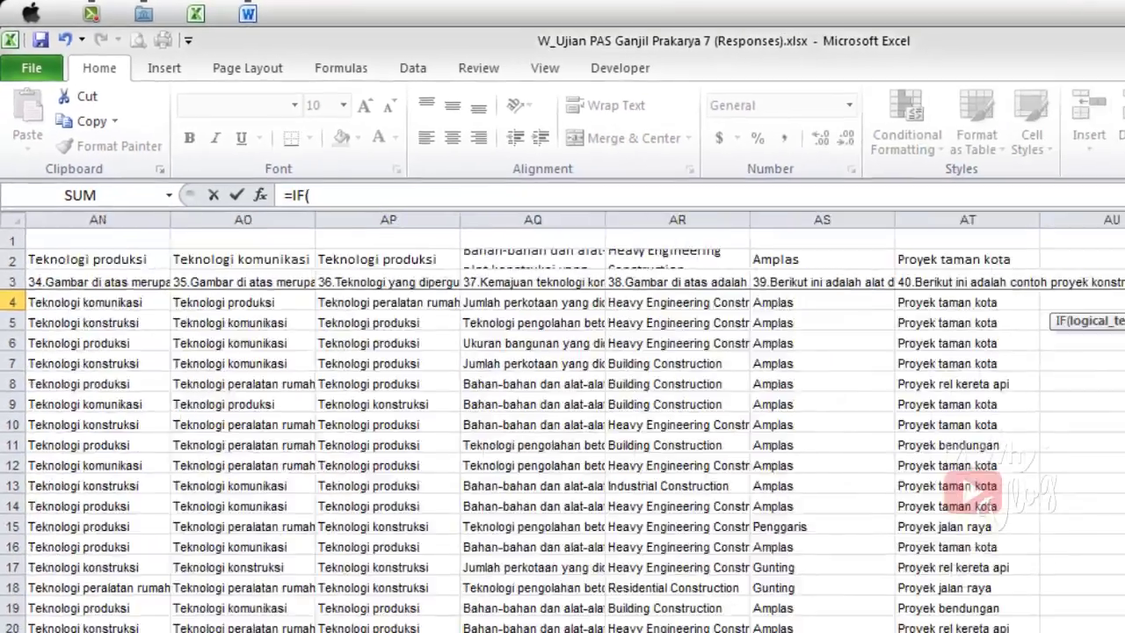
{"action": "left_click_drag", "start_coordinate": [975, 607], "coordinate": [677, 603]}
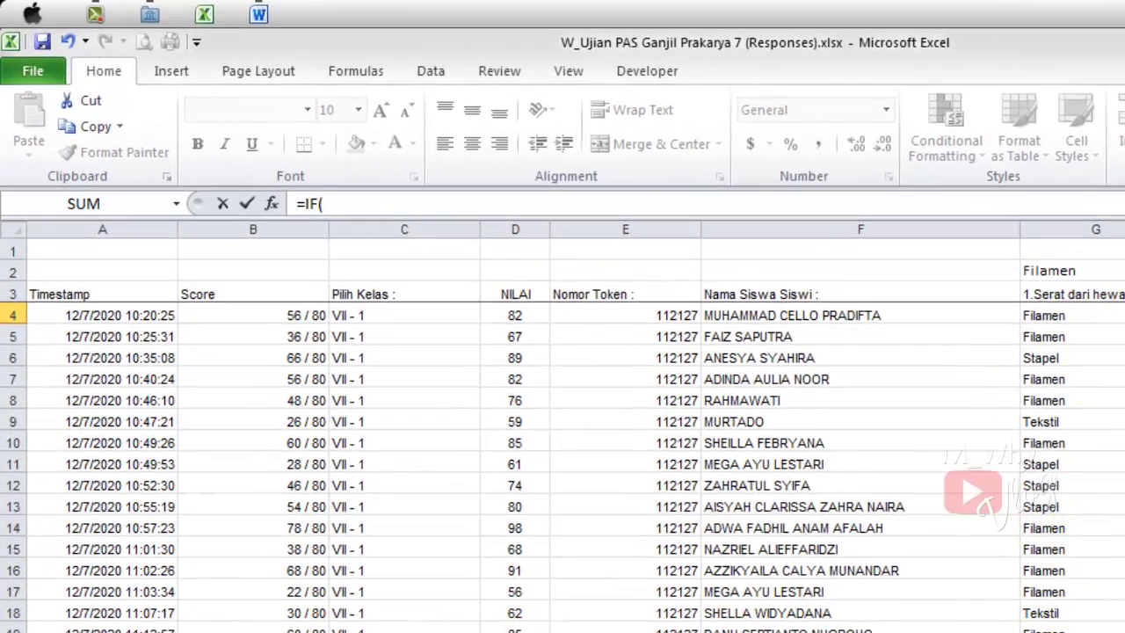
{"action": "scroll", "coordinate": [849, 536], "scroll_direction": "right", "scroll_amount": 5}
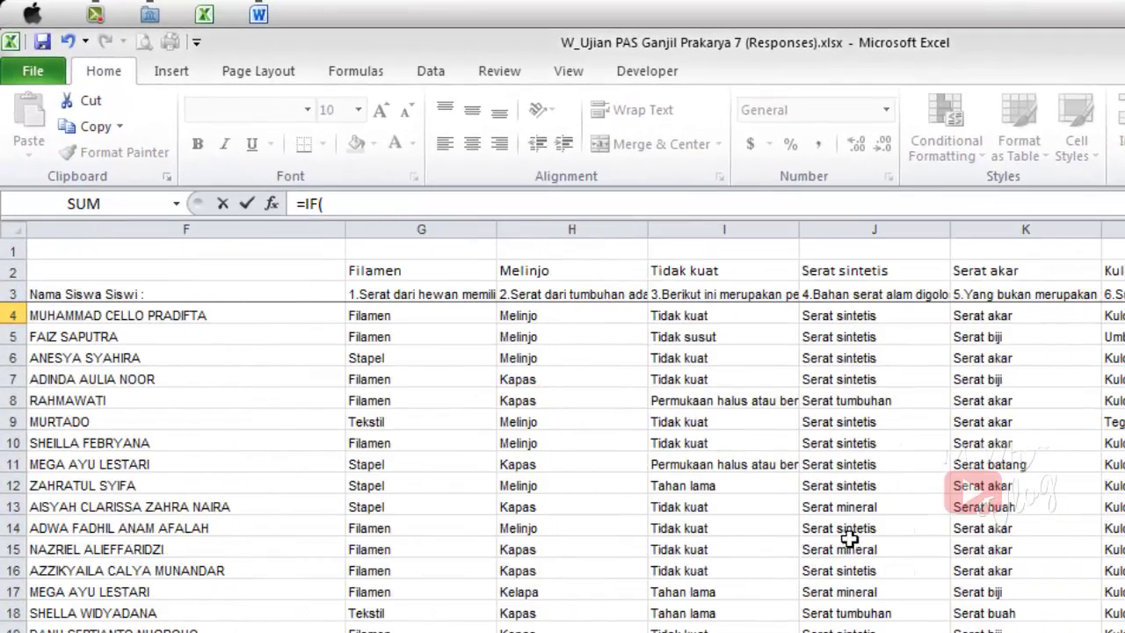
{"action": "left_click", "coordinate": [380, 315]}
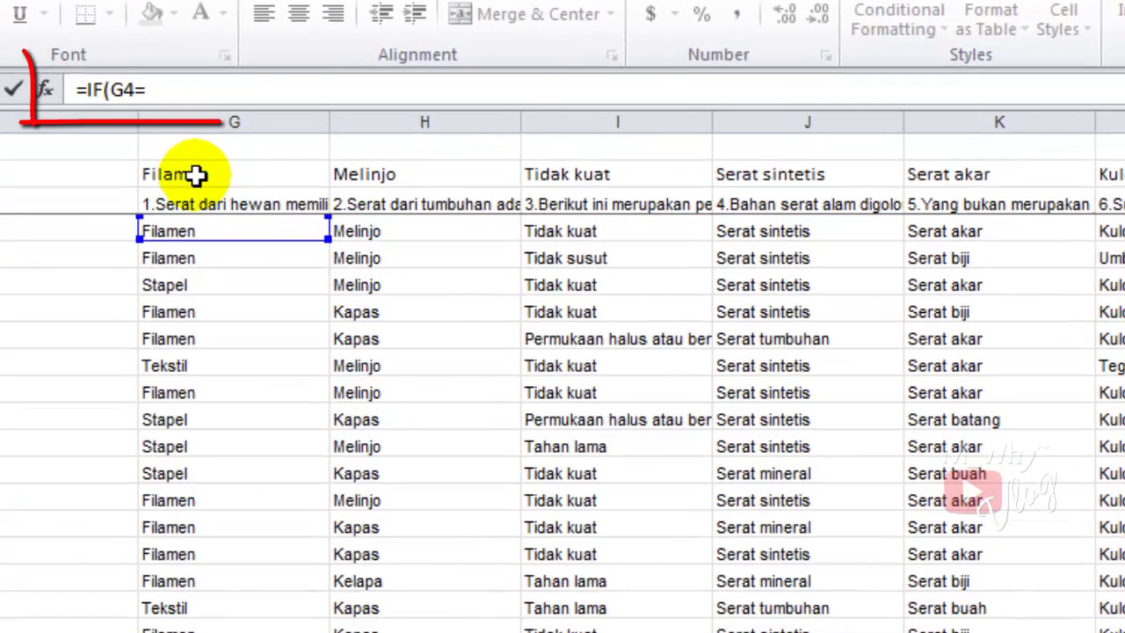
{"action": "left_click", "coordinate": [196, 174]}
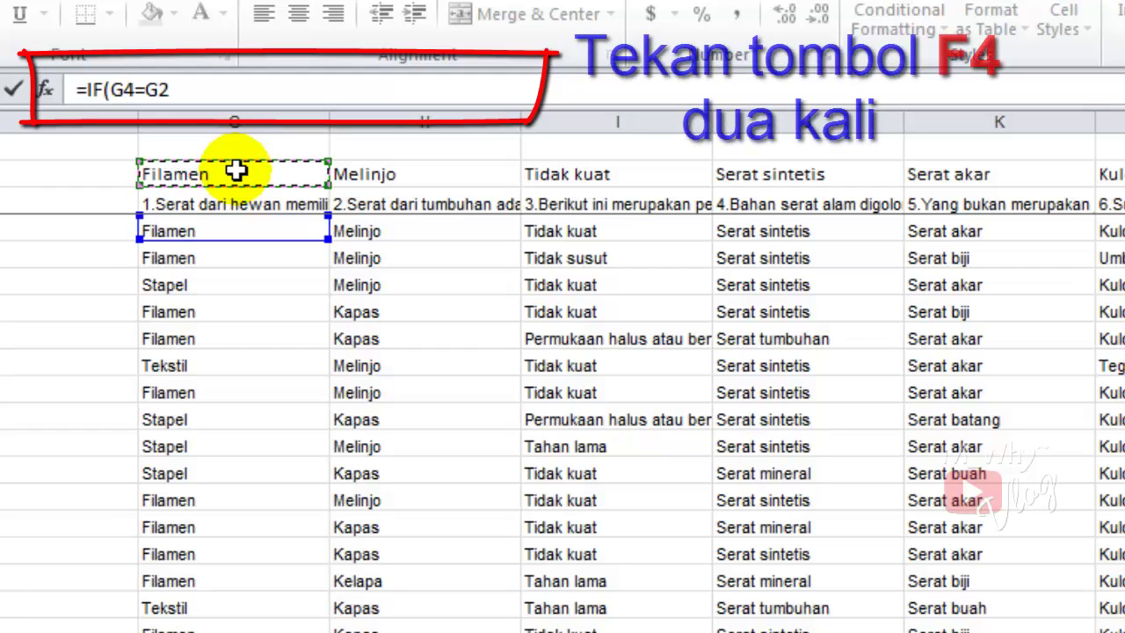
{"action": "key", "text": "F4"}
{"action": "key", "text": "F4"}
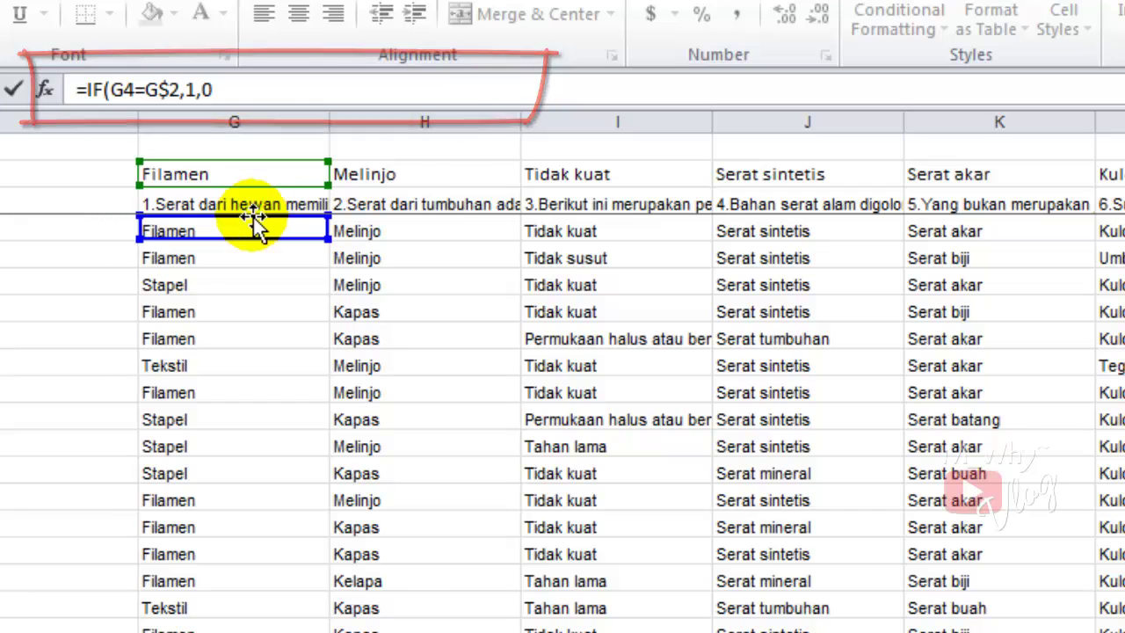
{"action": "type", "text": ")"}
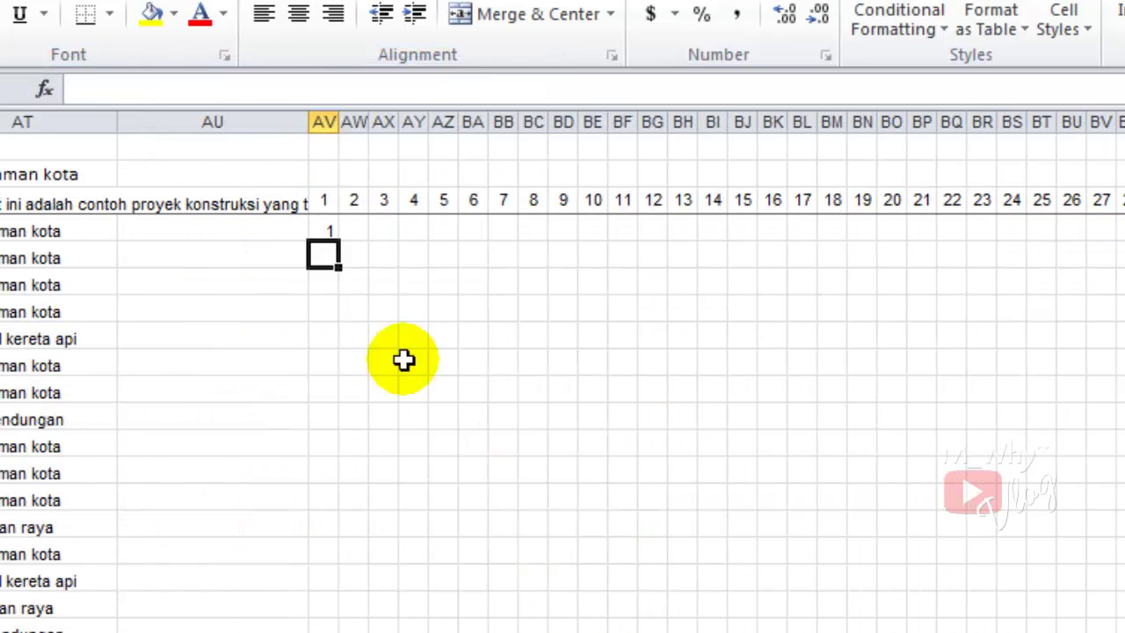
{"action": "left_click", "coordinate": [328, 225]}
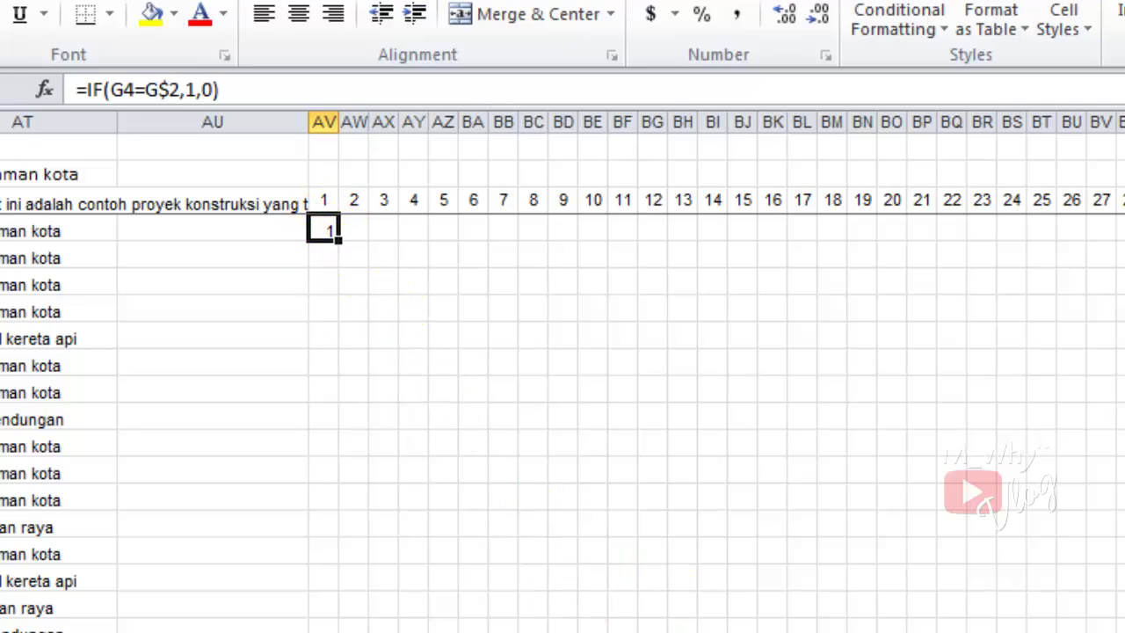
{"action": "scroll", "coordinate": [563, 369], "scroll_direction": "left", "scroll_amount": 15}
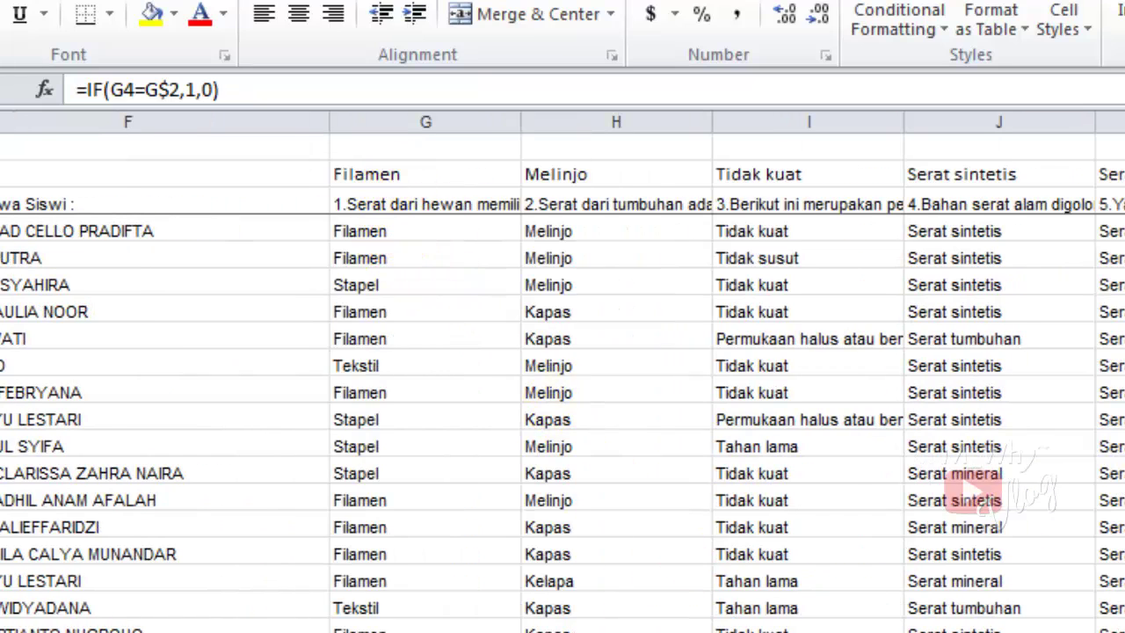
- Fill the scoring formula from cell AV4 across row 4 to CI4, covering all 40 questions
{"action": "scroll", "coordinate": [563, 370], "scroll_direction": "right", "scroll_amount": 15}
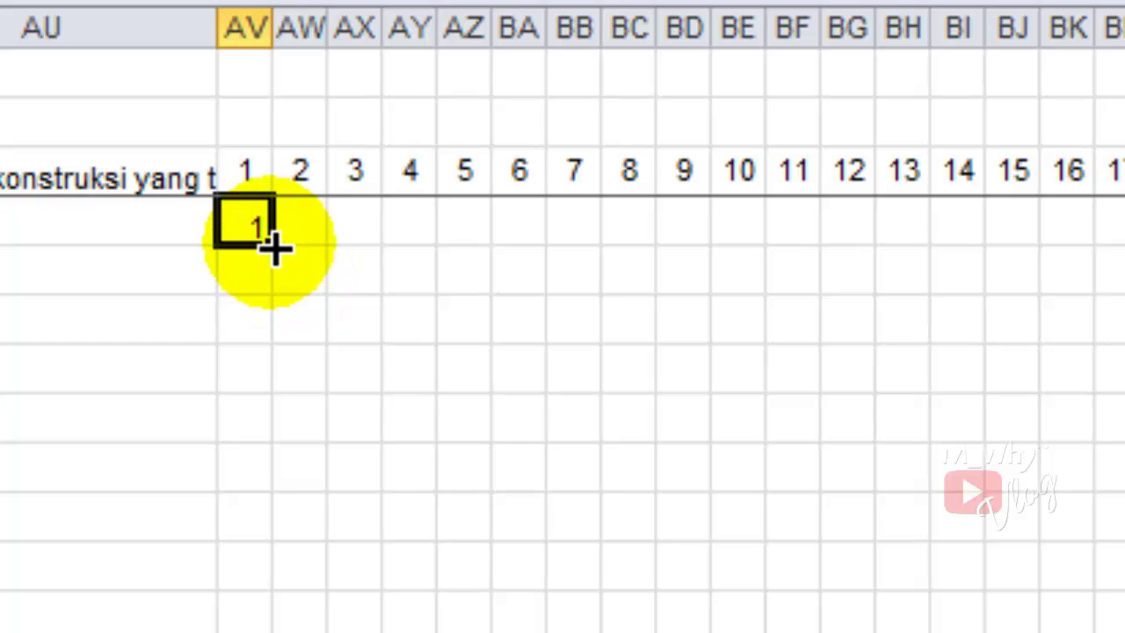
{"action": "left_click_drag", "start_coordinate": [274, 250], "coordinate": [1124, 249]}
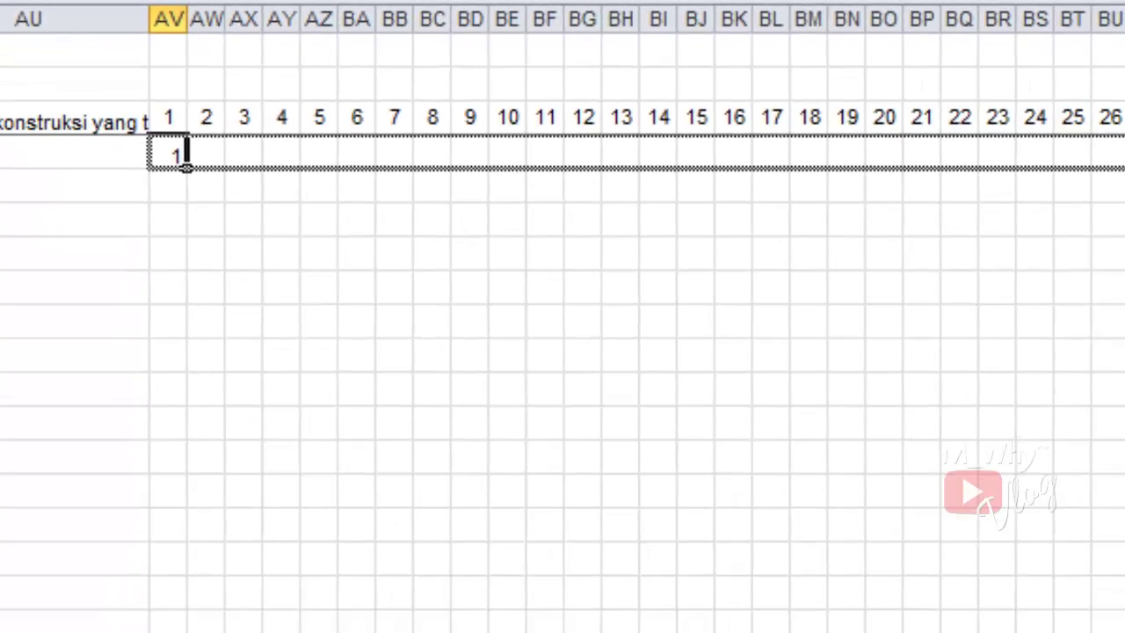
{"action": "left_click_drag", "start_coordinate": [1124, 154], "coordinate": [1073, 109]}
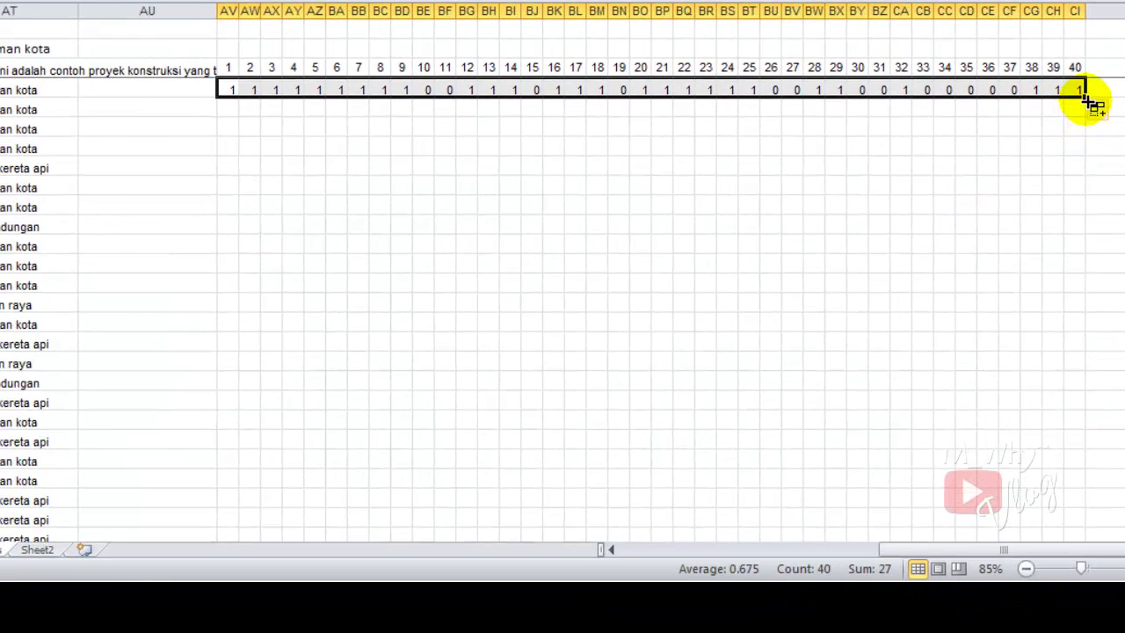
- Fill the row 4 scoring formulas down through all student rows and centre the scores horizontally and vertically
{"action": "left_click_drag", "start_coordinate": [1087, 100], "coordinate": [1088, 313]}
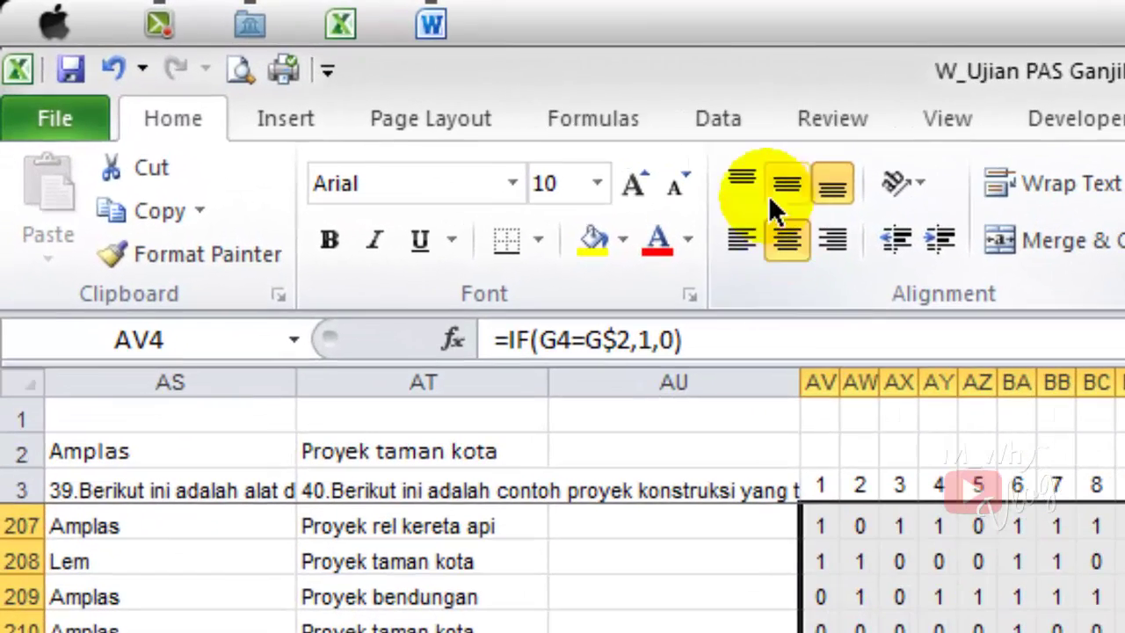
{"action": "left_click", "coordinate": [541, 127]}
{"action": "scroll", "coordinate": [879, 562], "scroll_direction": "up", "scroll_amount": 20}
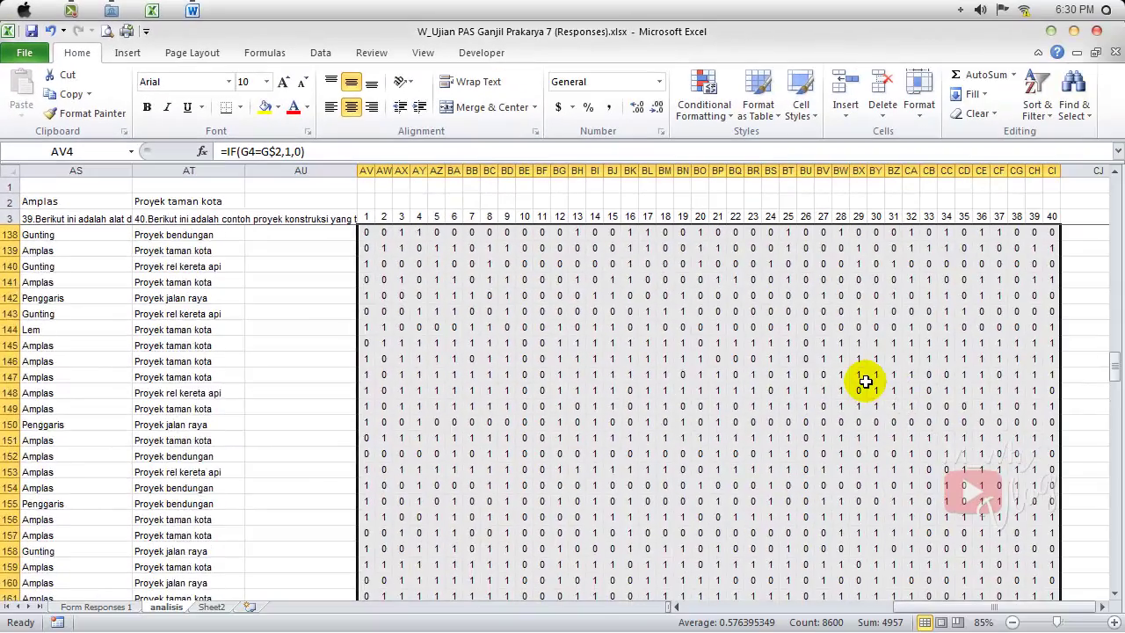
{"action": "scroll", "coordinate": [866, 380], "scroll_direction": "up", "scroll_amount": 20}
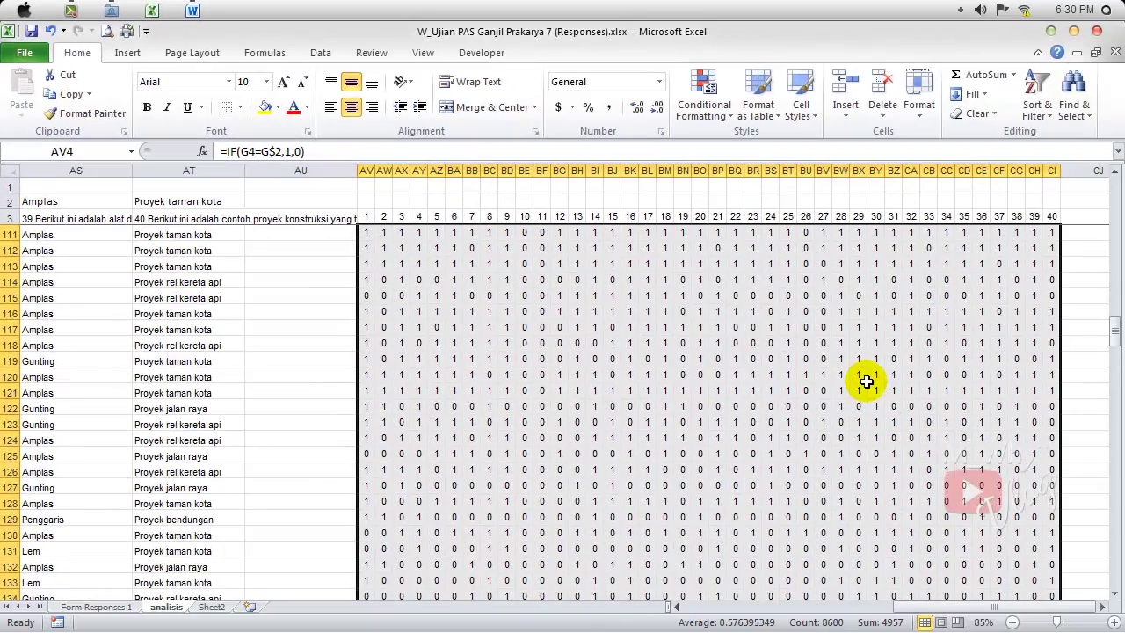
{"action": "scroll", "coordinate": [866, 380], "scroll_direction": "up", "scroll_amount": 11}
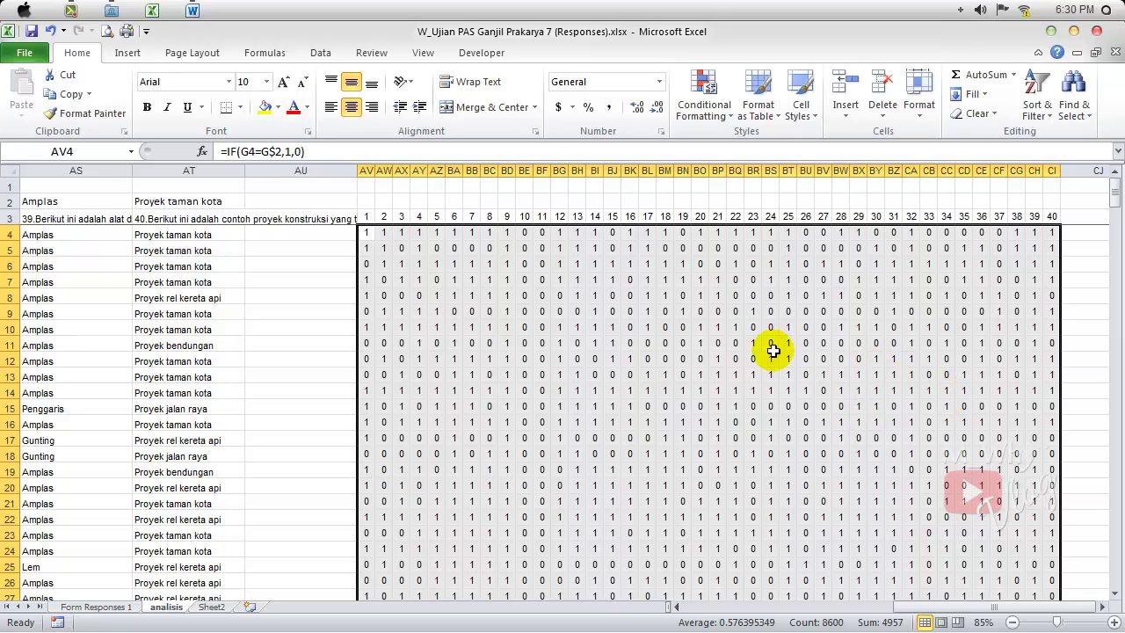
{"action": "left_click", "coordinate": [647, 311]}
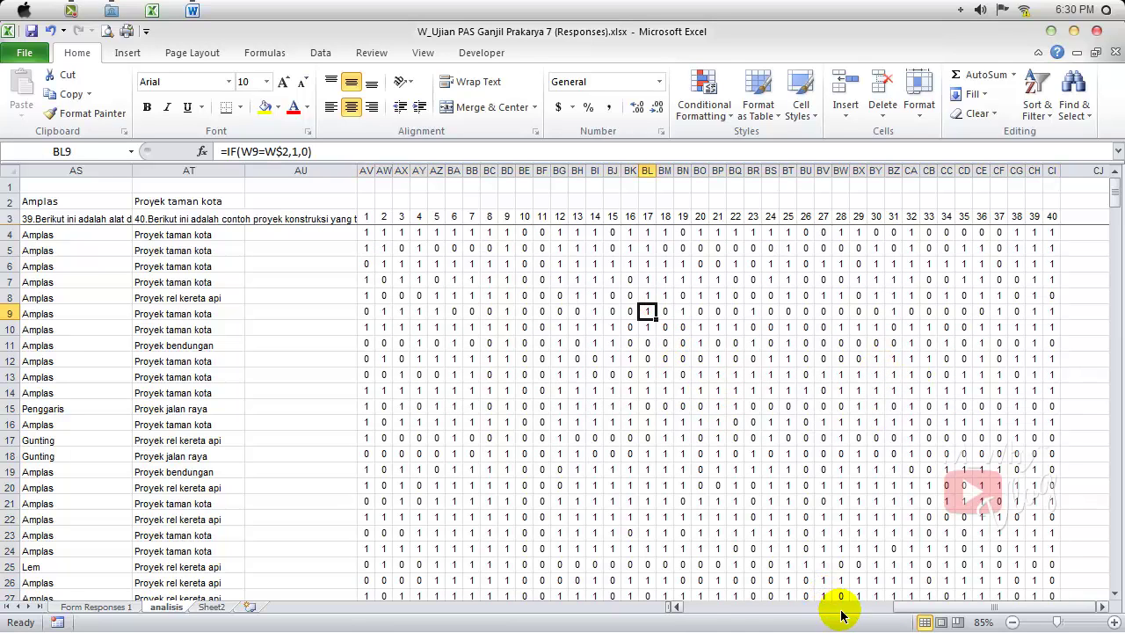
- Enter the heading JUMLAH in CJ2, with the subheadings Benar in CJ3 and Salah in CK3
{"action": "left_click", "coordinate": [979, 608]}
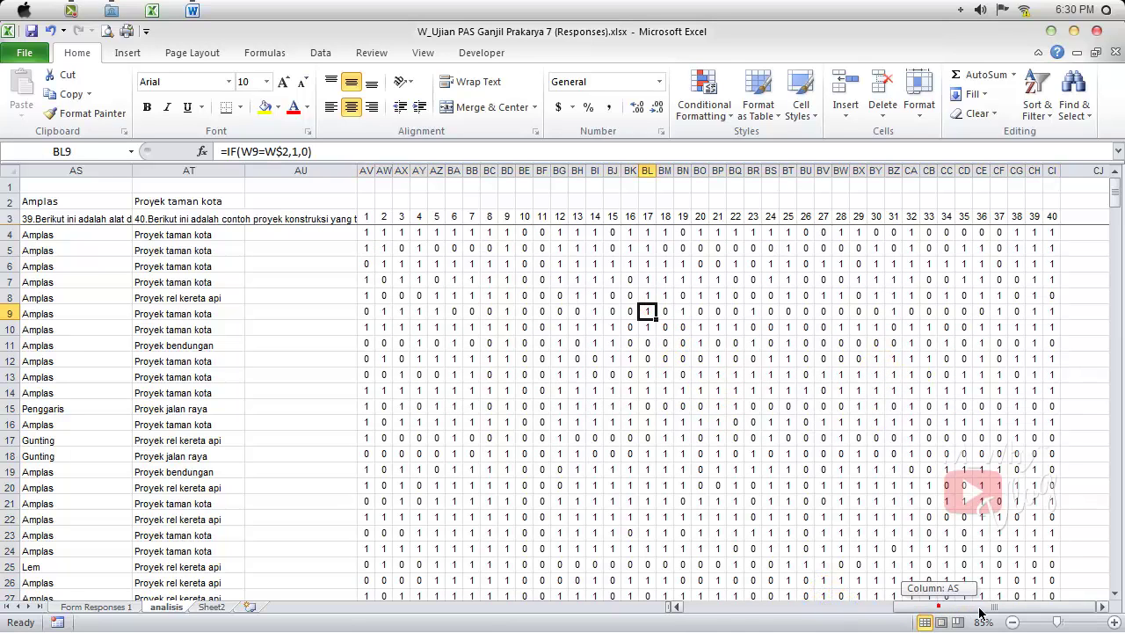
{"action": "left_click", "coordinate": [1103, 610]}
{"action": "left_click", "coordinate": [1103, 610]}
{"action": "left_click", "coordinate": [1103, 610]}
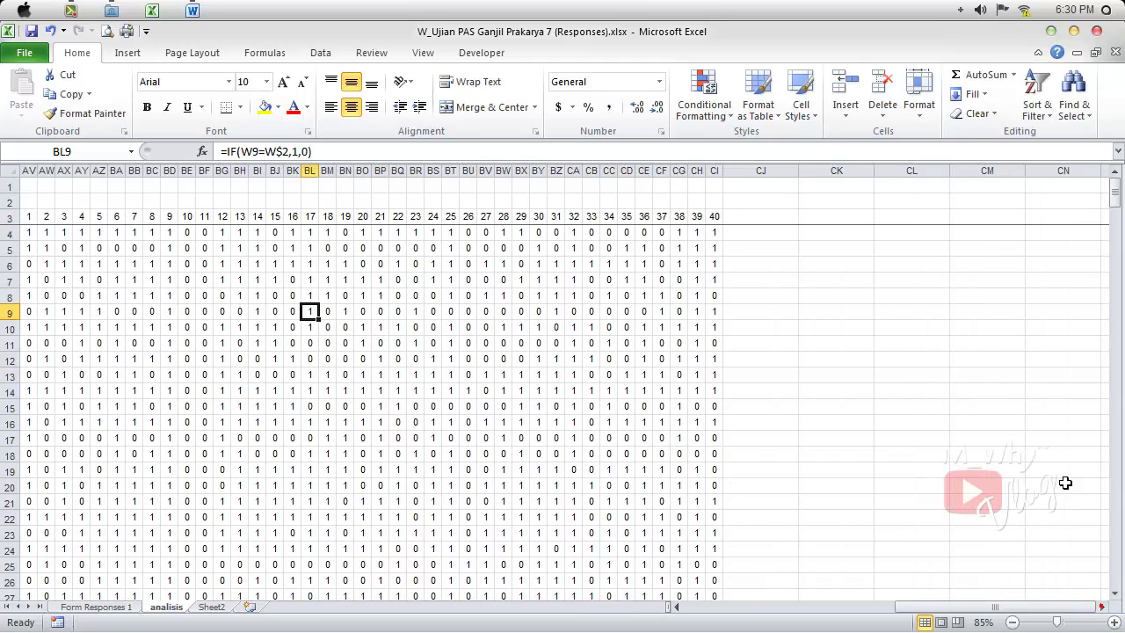
{"action": "left_click", "coordinate": [736, 200]}
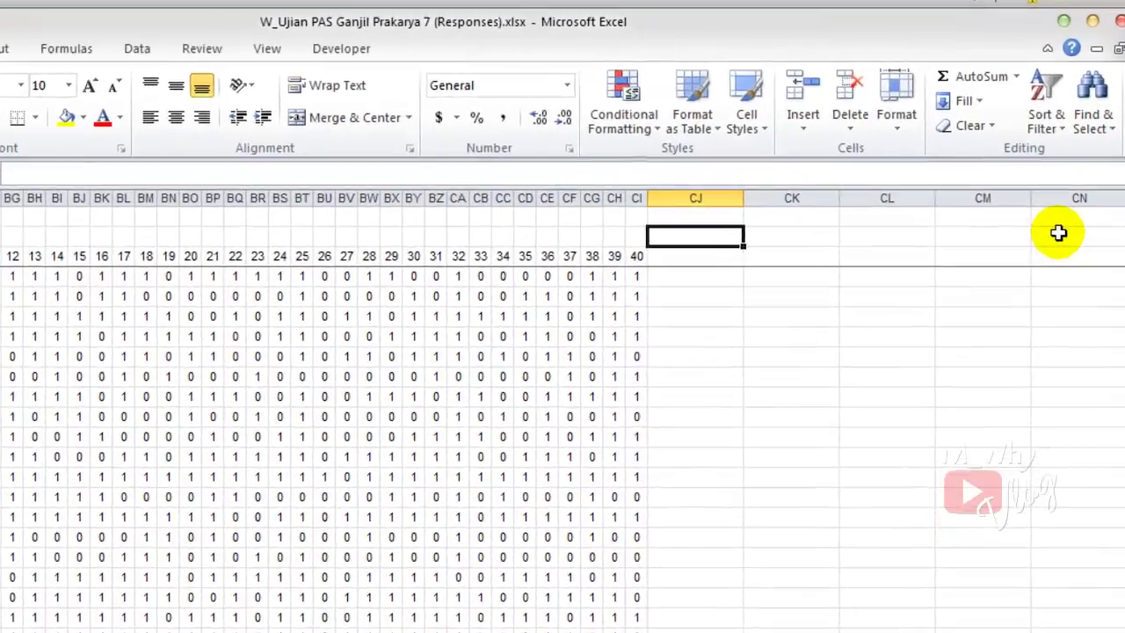
{"action": "type", "text": "JUMLAH"}
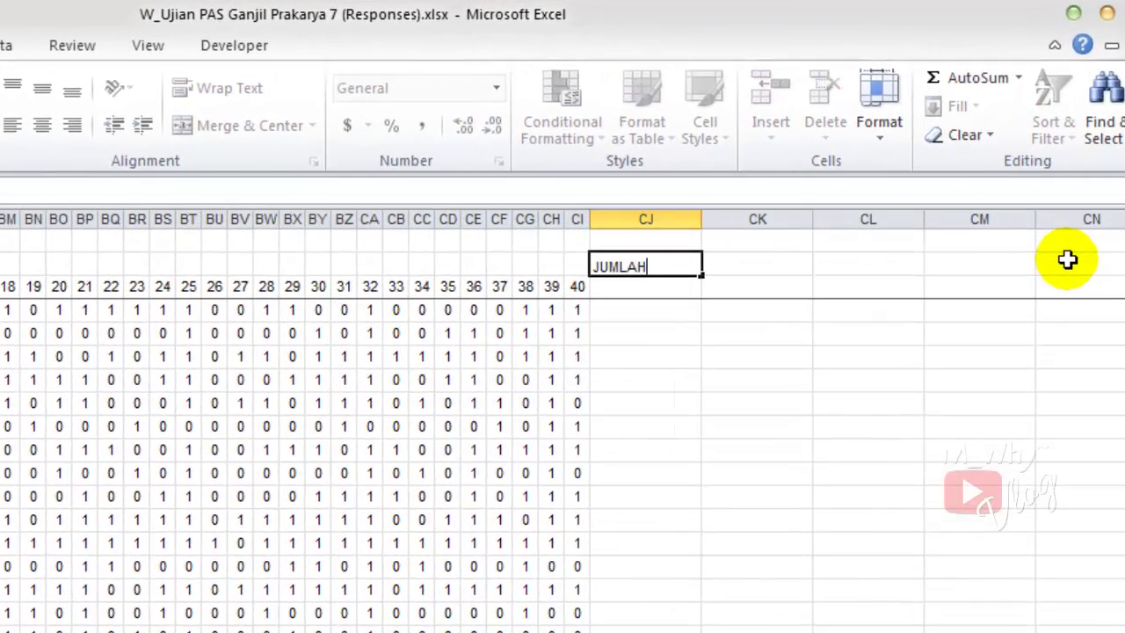
{"action": "key", "text": "Return"}
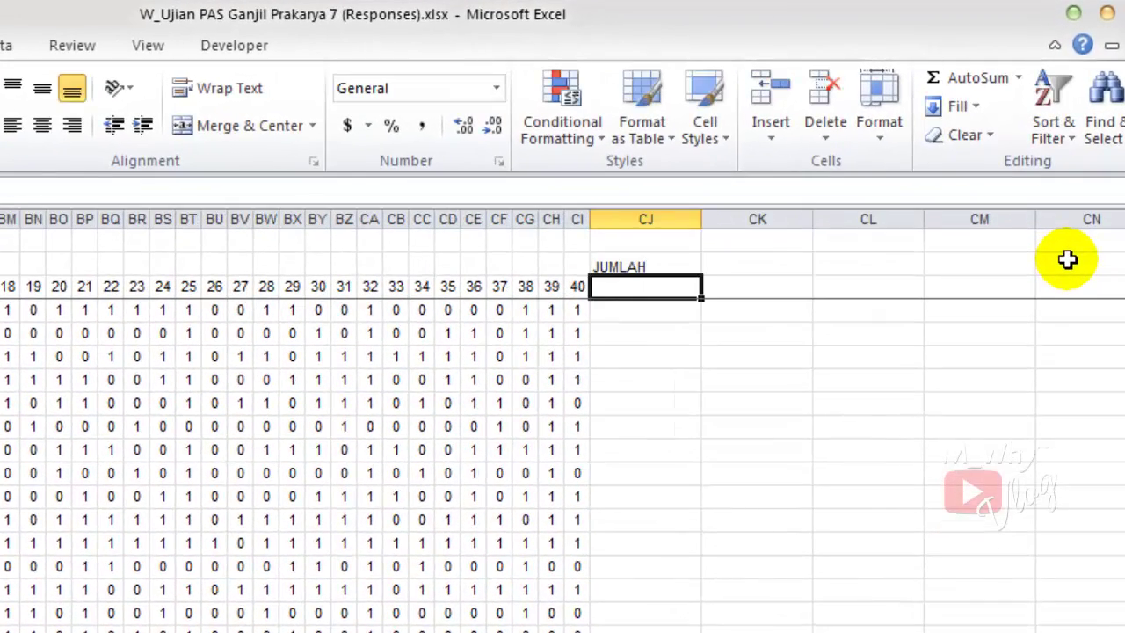
{"action": "type", "text": "Benar"}
{"action": "key", "text": "Tab"}
{"action": "type", "text": "Salah"}
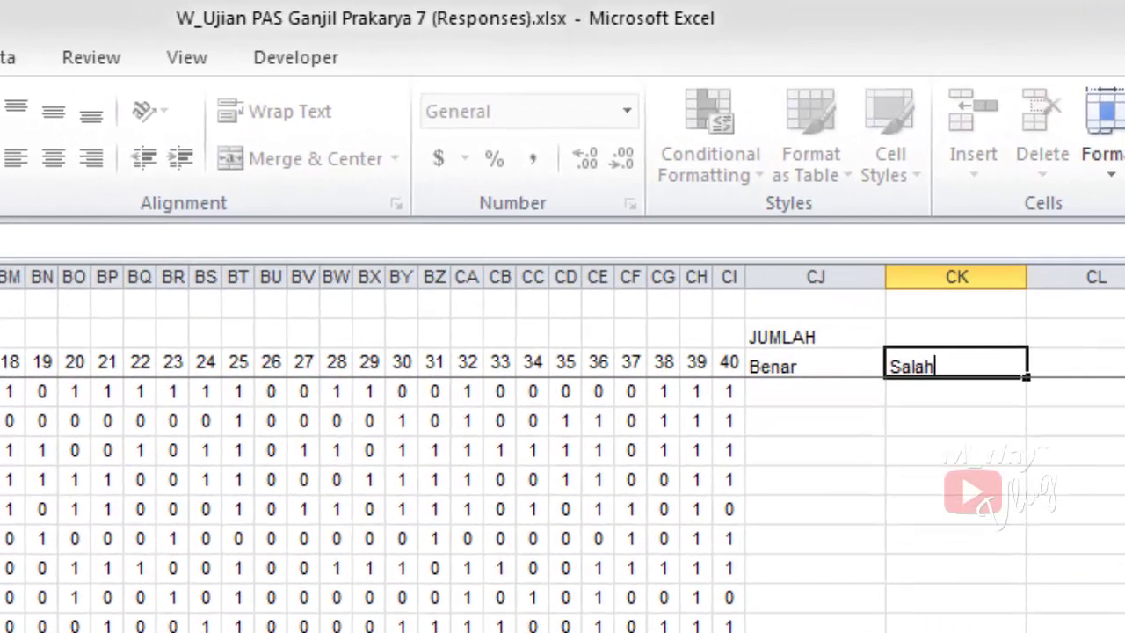
{"action": "key", "text": "Return"}
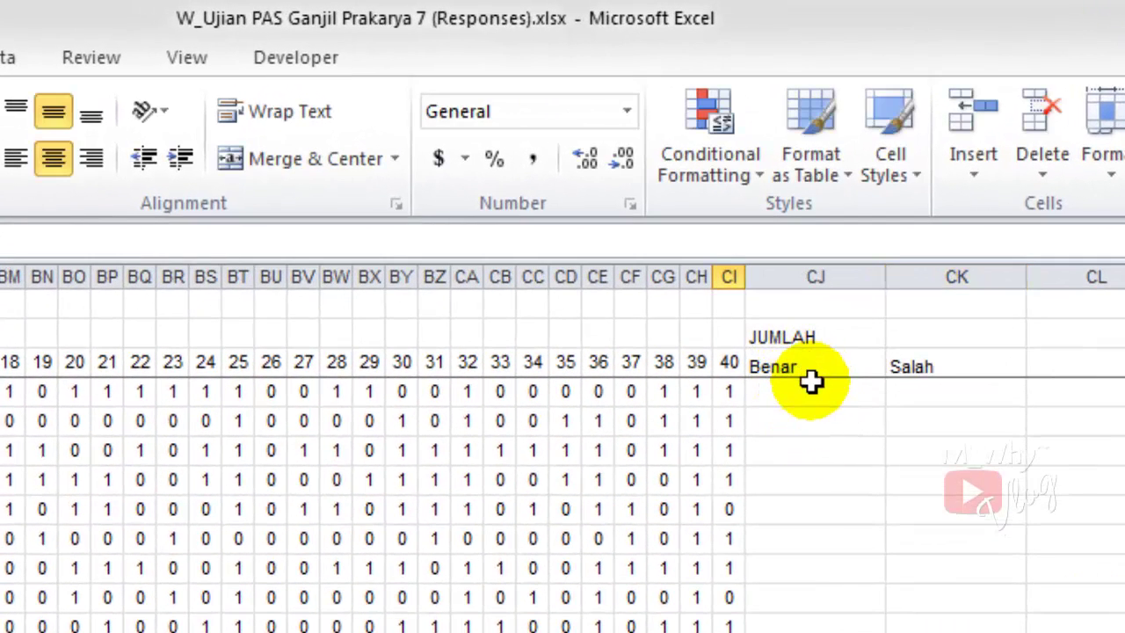
- Set the width of the Benar and Salah columns, CJ and CK, to 6
{"action": "left_click_drag", "start_coordinate": [813, 360], "coordinate": [900, 367]}
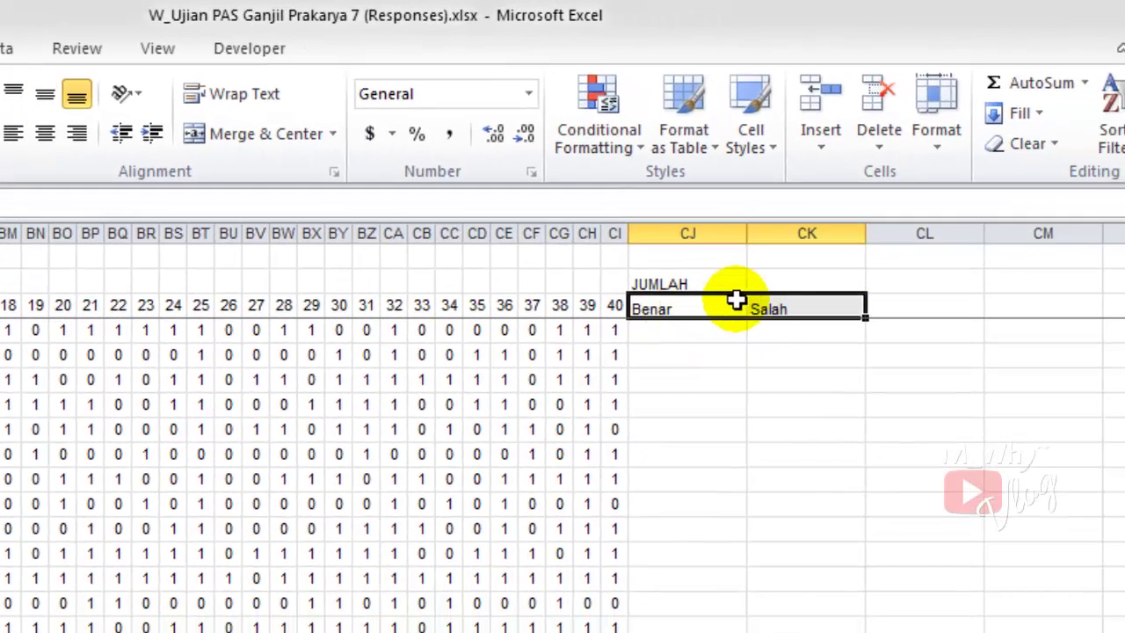
{"action": "left_click", "coordinate": [934, 146]}
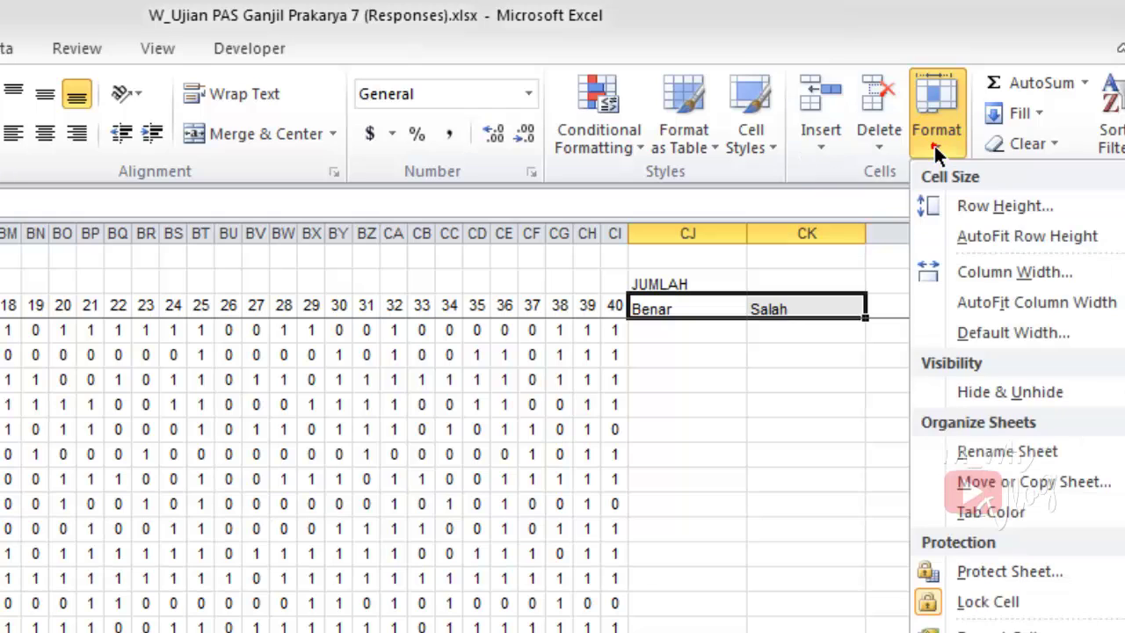
{"action": "left_click", "coordinate": [999, 262]}
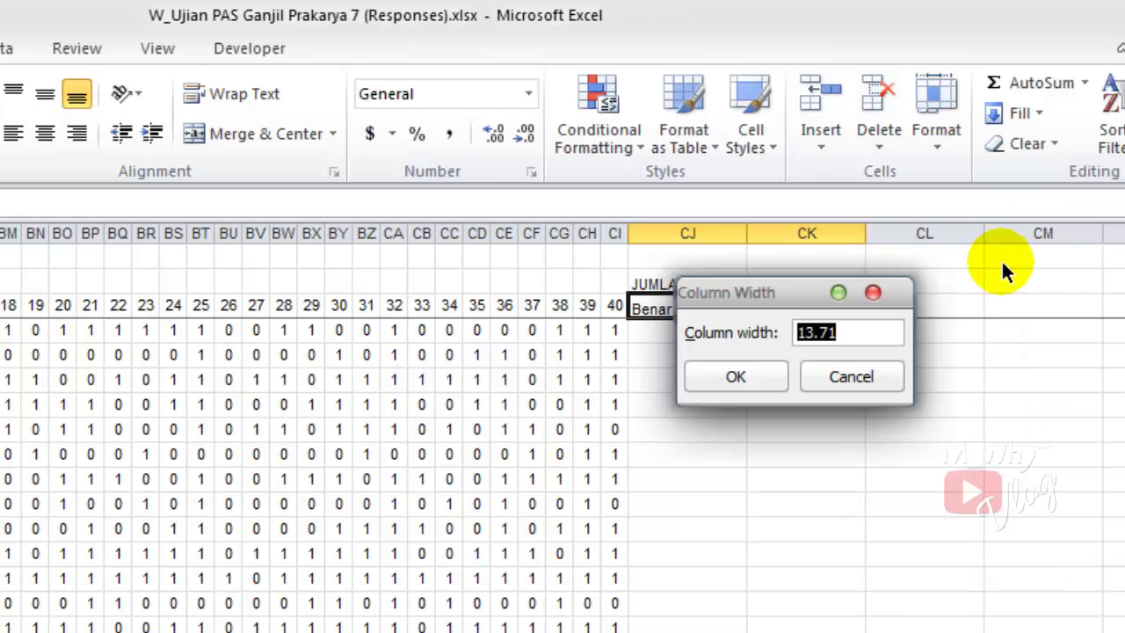
{"action": "type", "text": "6"}
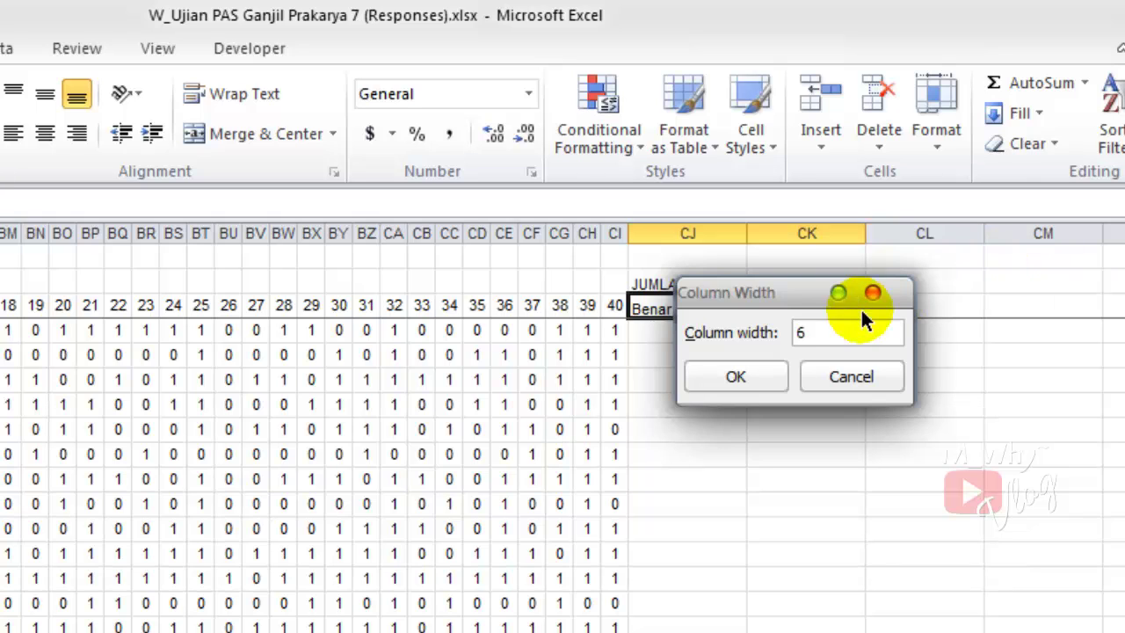
{"action": "left_click", "coordinate": [736, 376]}
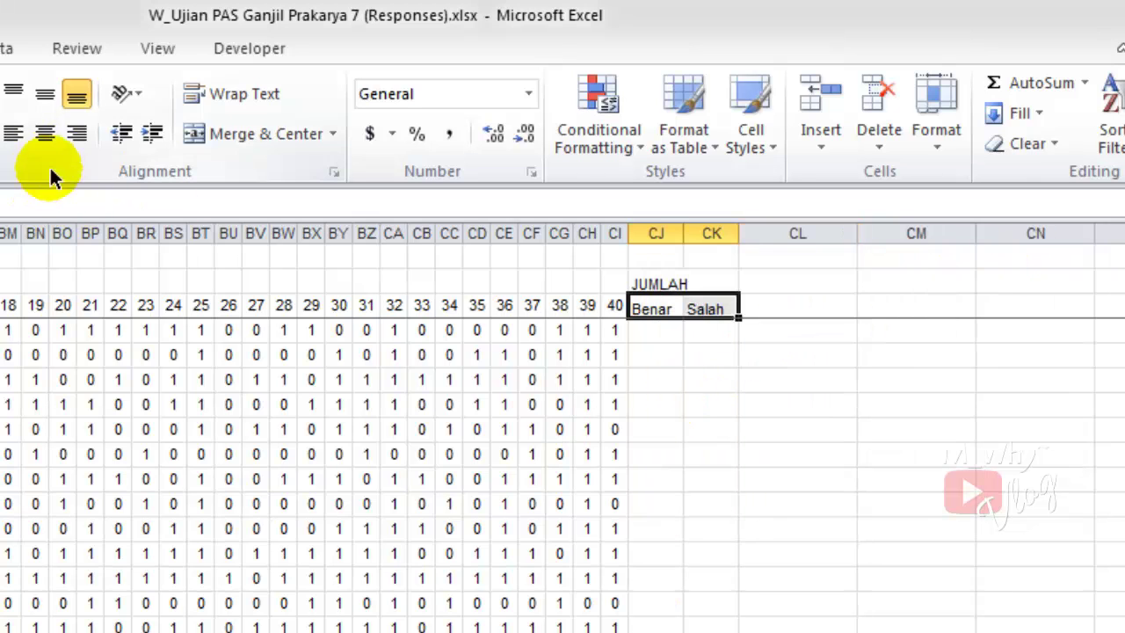
- Centre the Benar and Salah subheadings horizontally, and merge and centre JUMLAH across CJ2:CK2
{"action": "left_click", "coordinate": [47, 134]}
{"action": "left_click_drag", "start_coordinate": [661, 281], "coordinate": [686, 279]}
{"action": "left_click", "coordinate": [686, 341]}
{"action": "left_click", "coordinate": [652, 281]}
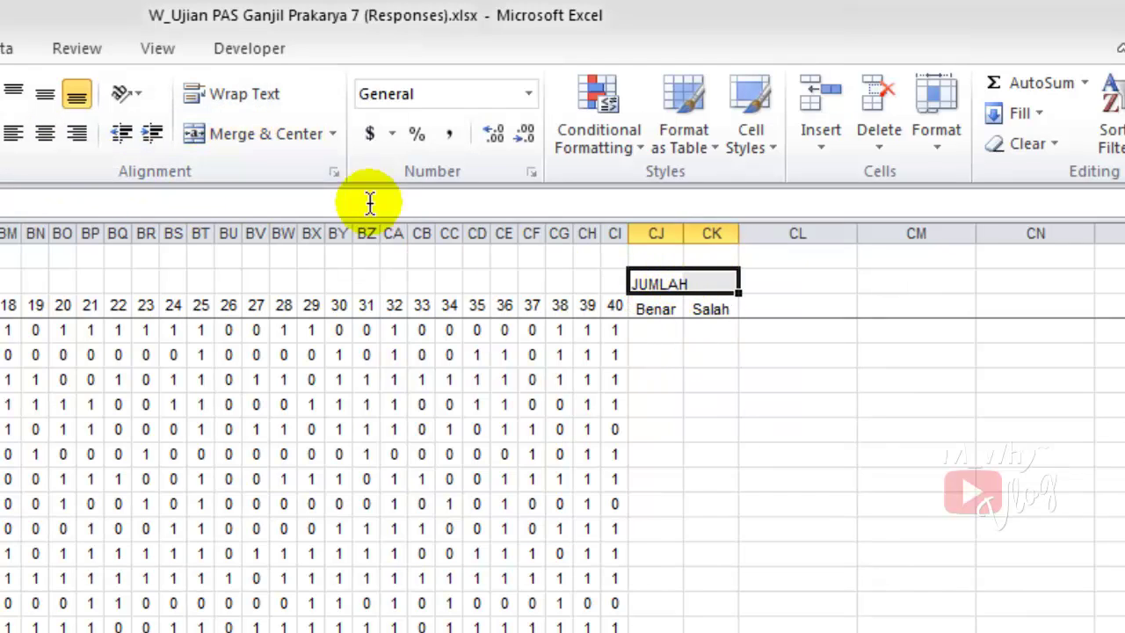
{"action": "left_click", "coordinate": [241, 145]}
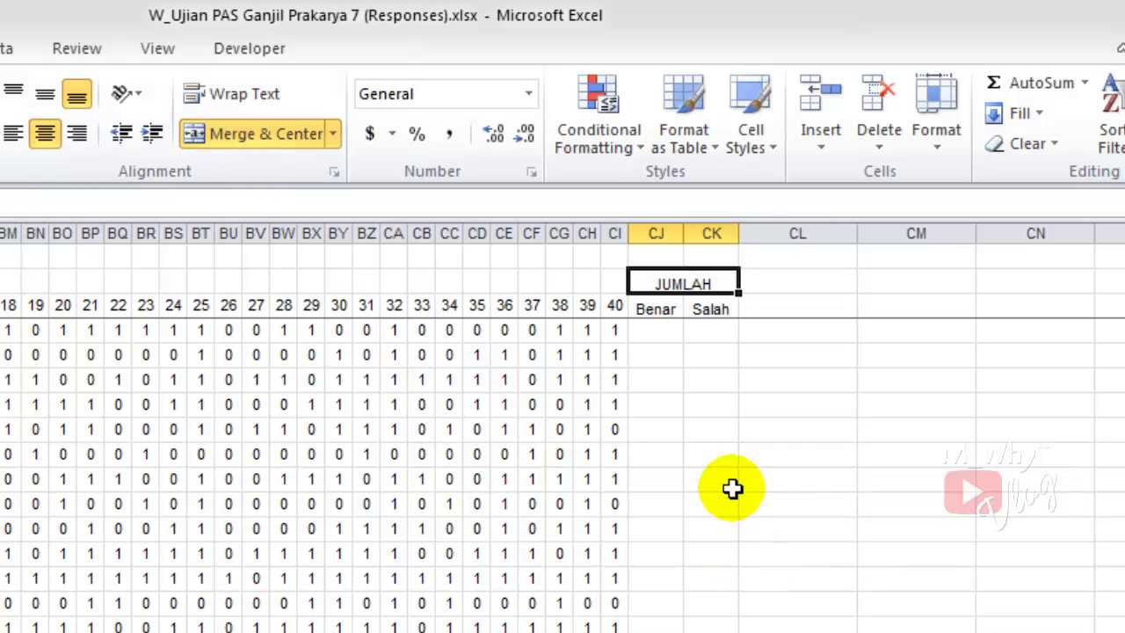
- Align the JUMLAH, Benar and Salah headings vertically to the middle of their cells
{"action": "left_click_drag", "start_coordinate": [703, 281], "coordinate": [710, 311]}
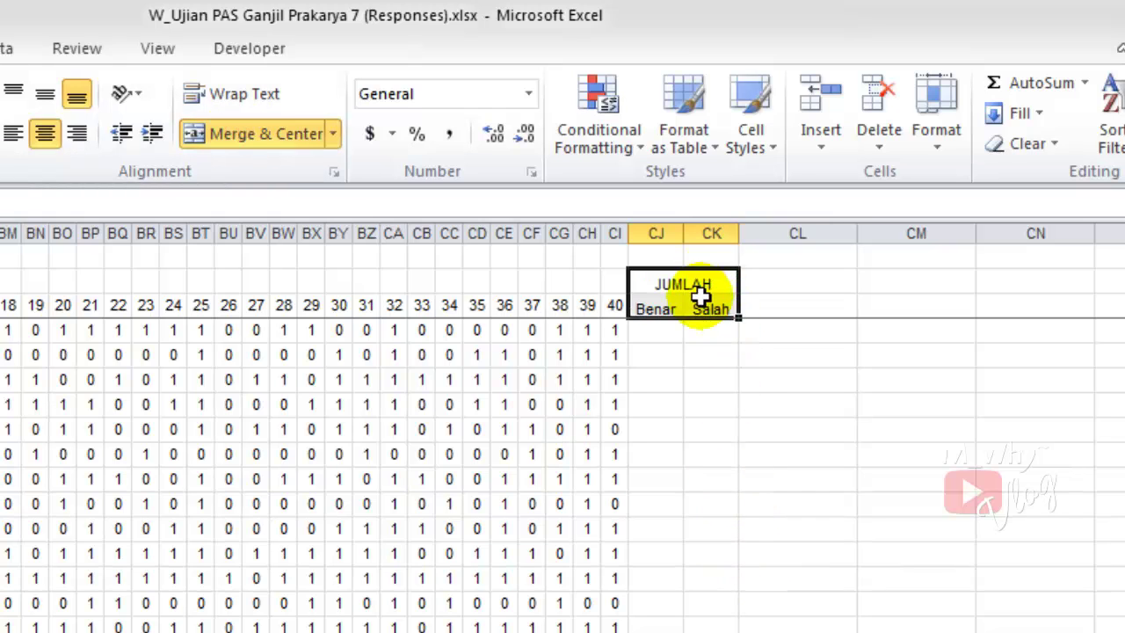
{"action": "left_click", "coordinate": [41, 132]}
{"action": "left_click", "coordinate": [37, 132]}
{"action": "left_click", "coordinate": [45, 94]}
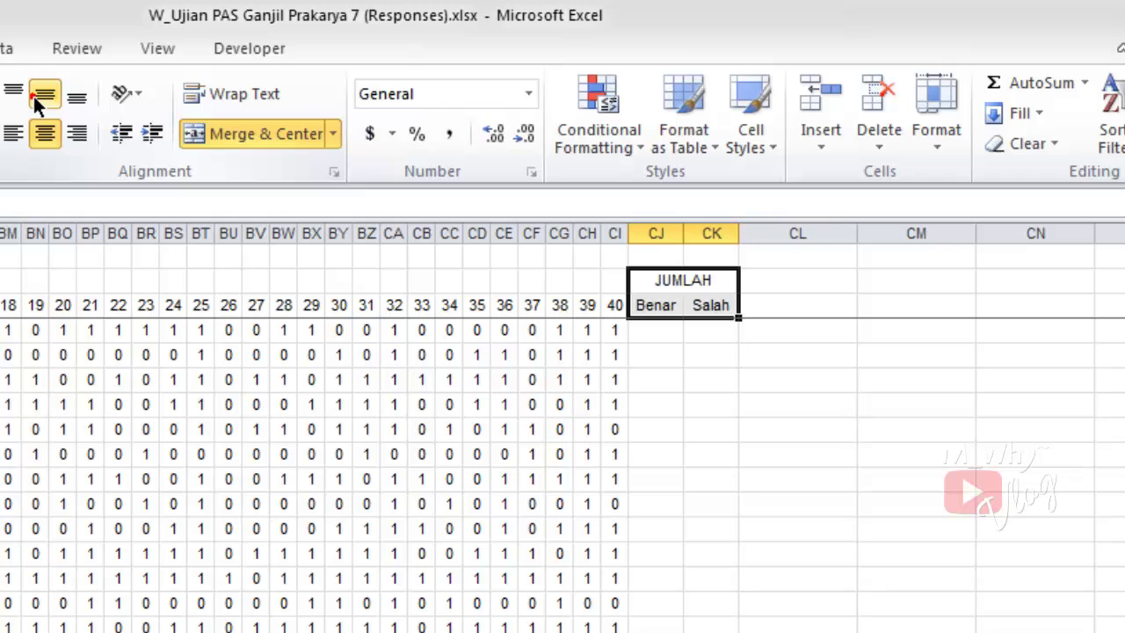
{"action": "left_click", "coordinate": [872, 582]}
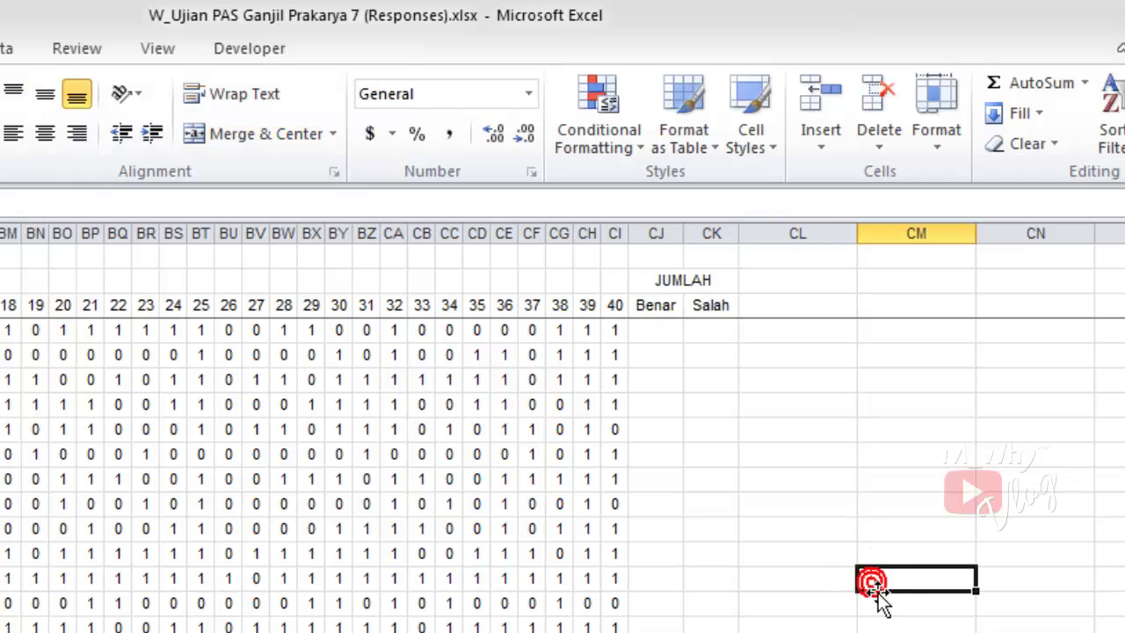
- Enter =SUM(AV4:CI4) in cell CJ4 to total the first student's correct answers
{"action": "left_click", "coordinate": [662, 334]}
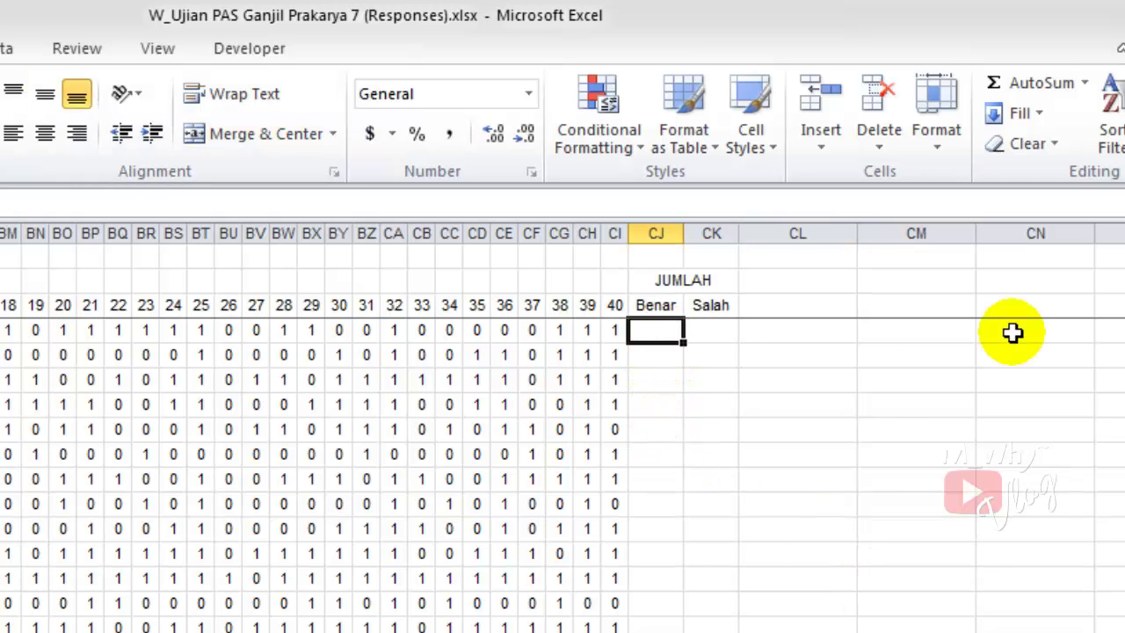
{"action": "type", "text": "="}
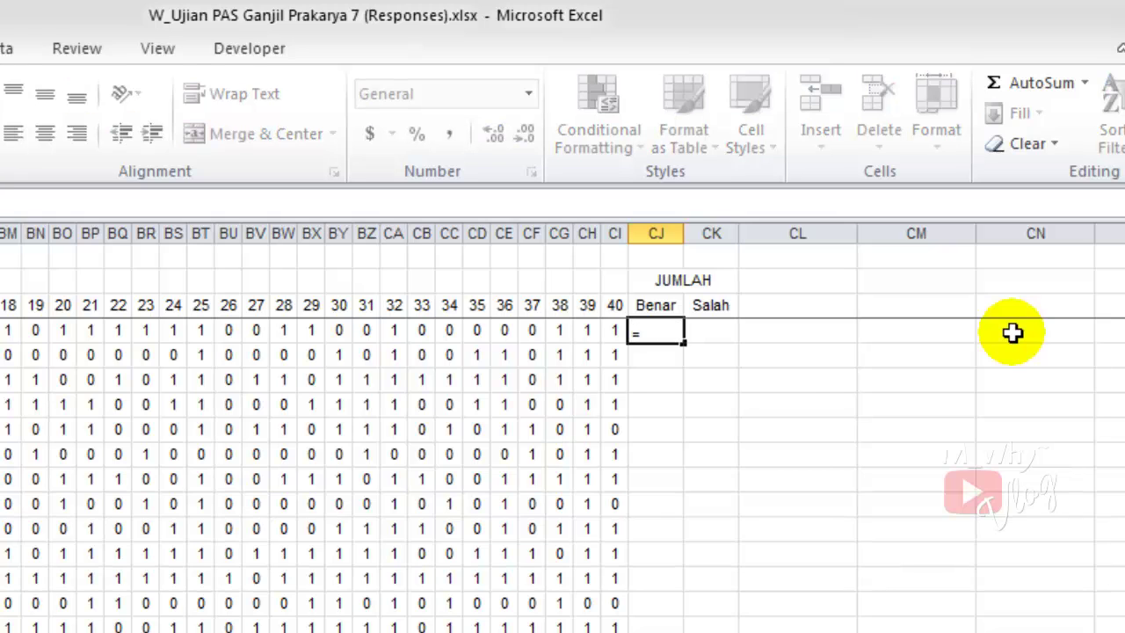
{"action": "type", "text": "SUM"}
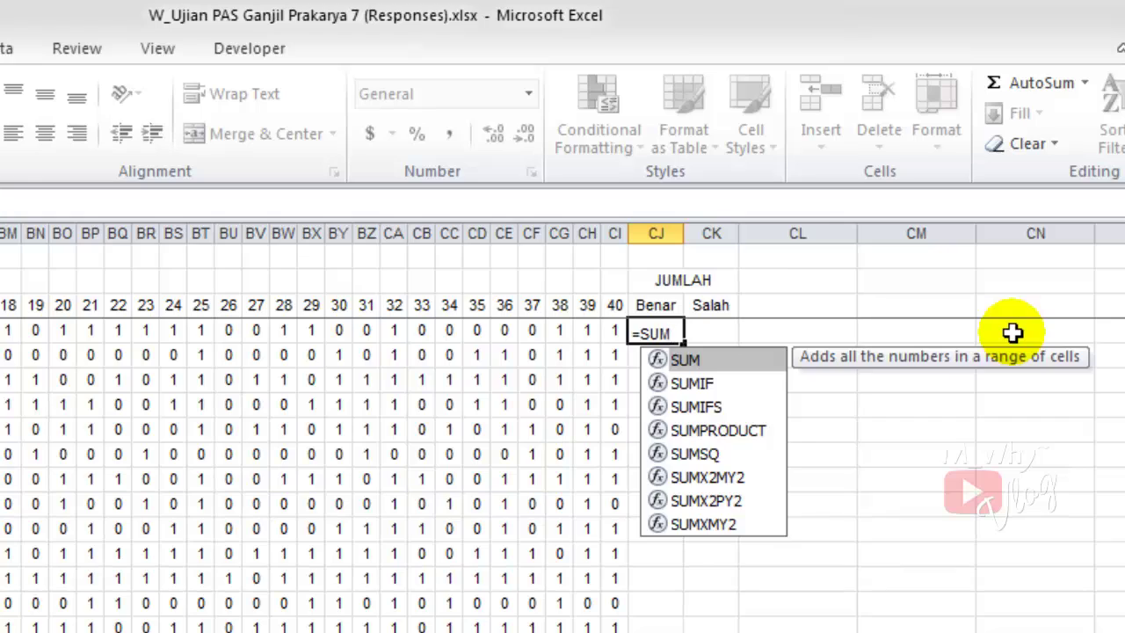
{"action": "type", "text": "("}
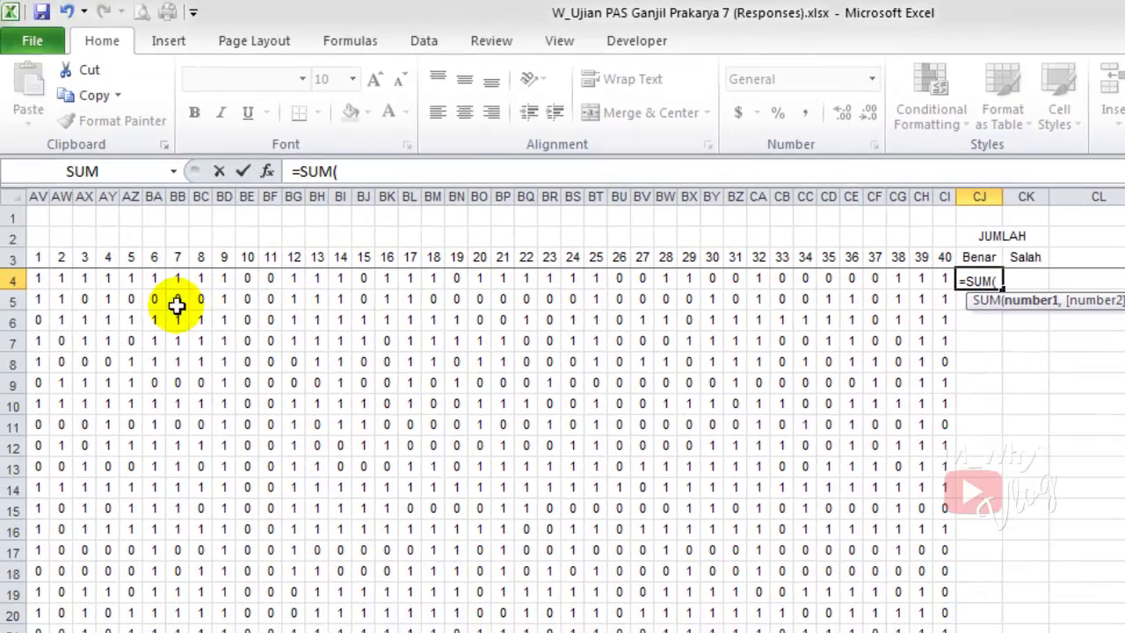
{"action": "left_click_drag", "start_coordinate": [35, 282], "coordinate": [944, 281]}
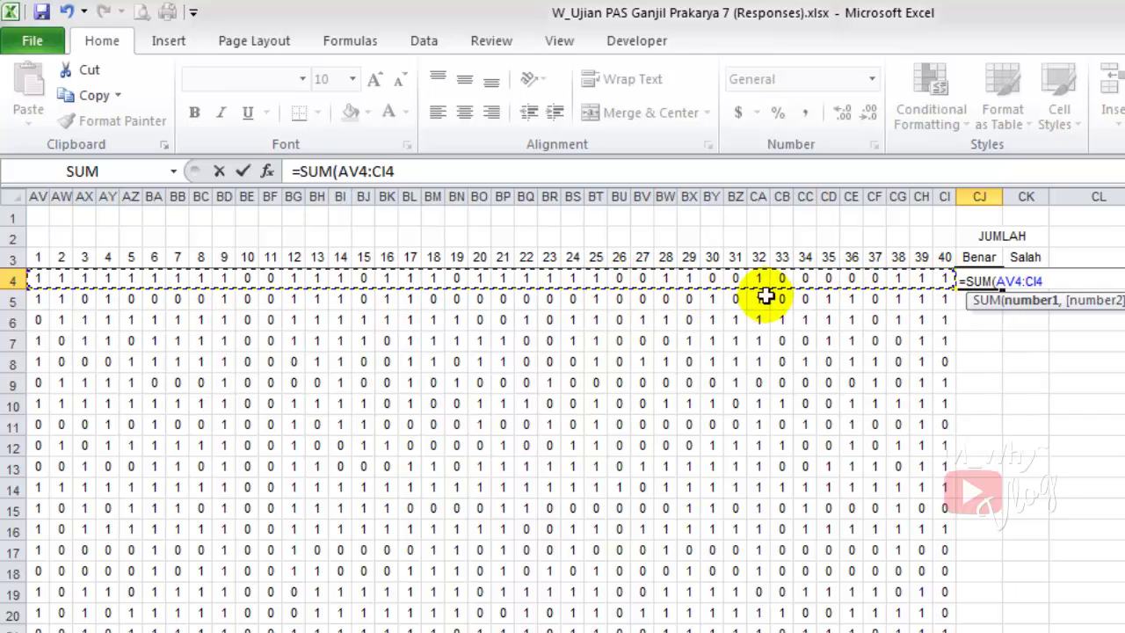
{"action": "type", "text": ")"}
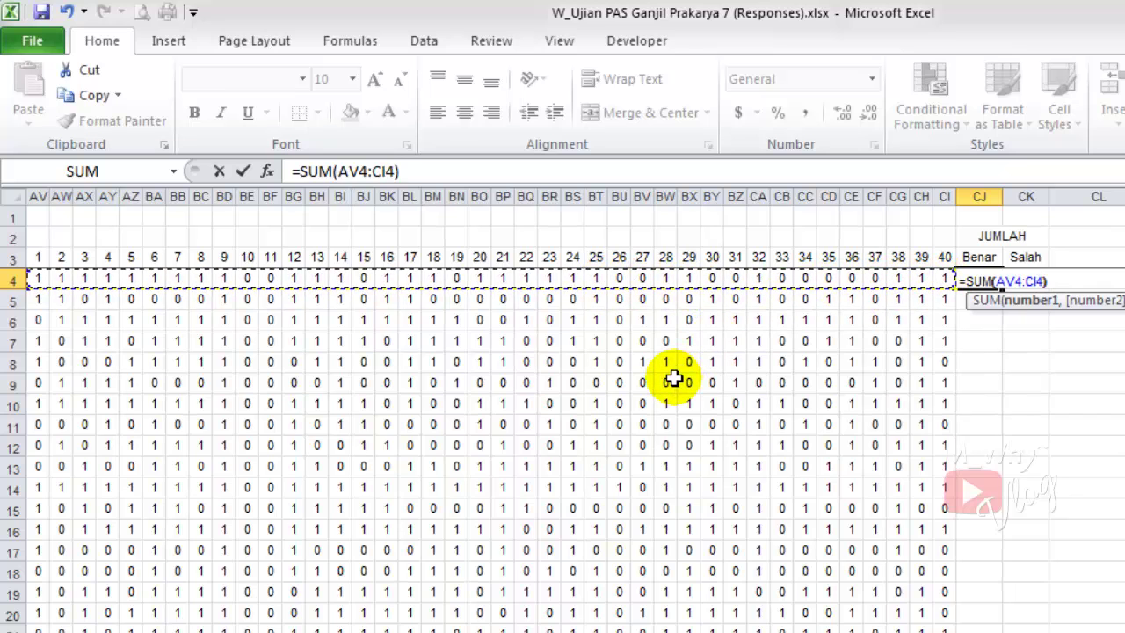
{"action": "key", "text": "Return"}
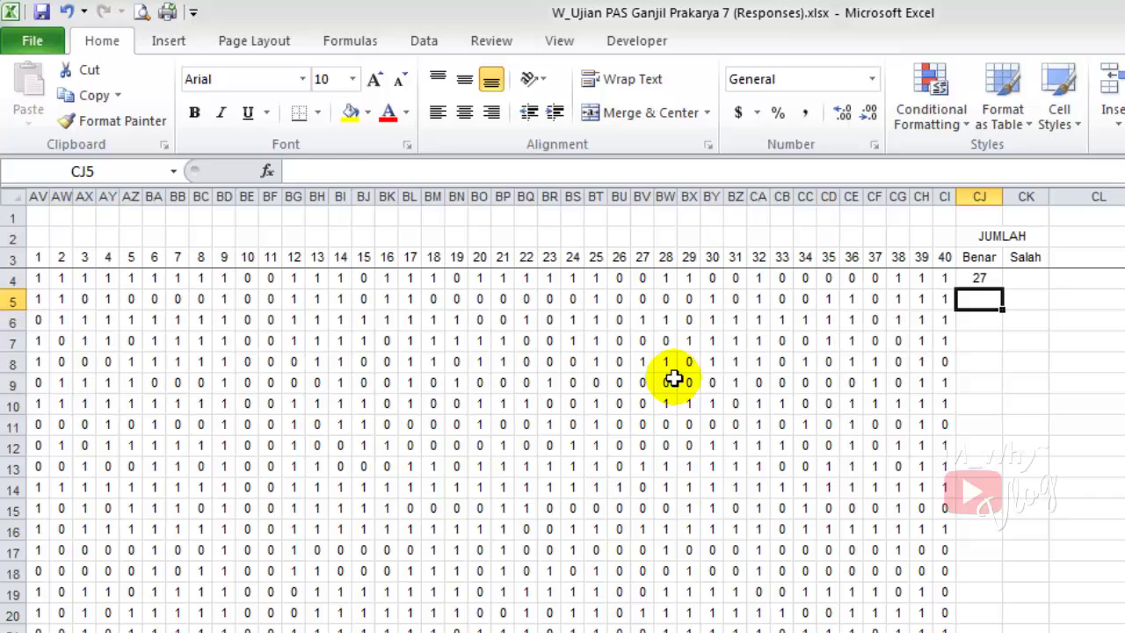
- Enter =COUNTIF(AV4:CI4,0) in cell CK4 to count the first student's wrong answers
{"action": "key", "text": "Up"}
{"action": "key", "text": "Right"}
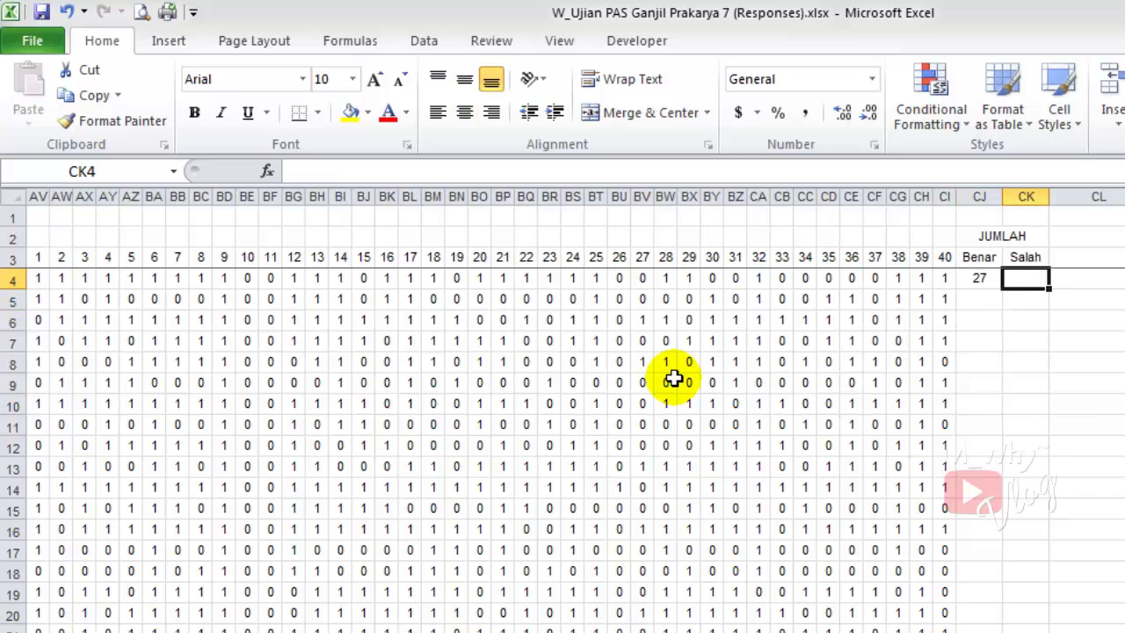
{"action": "type", "text": "="}
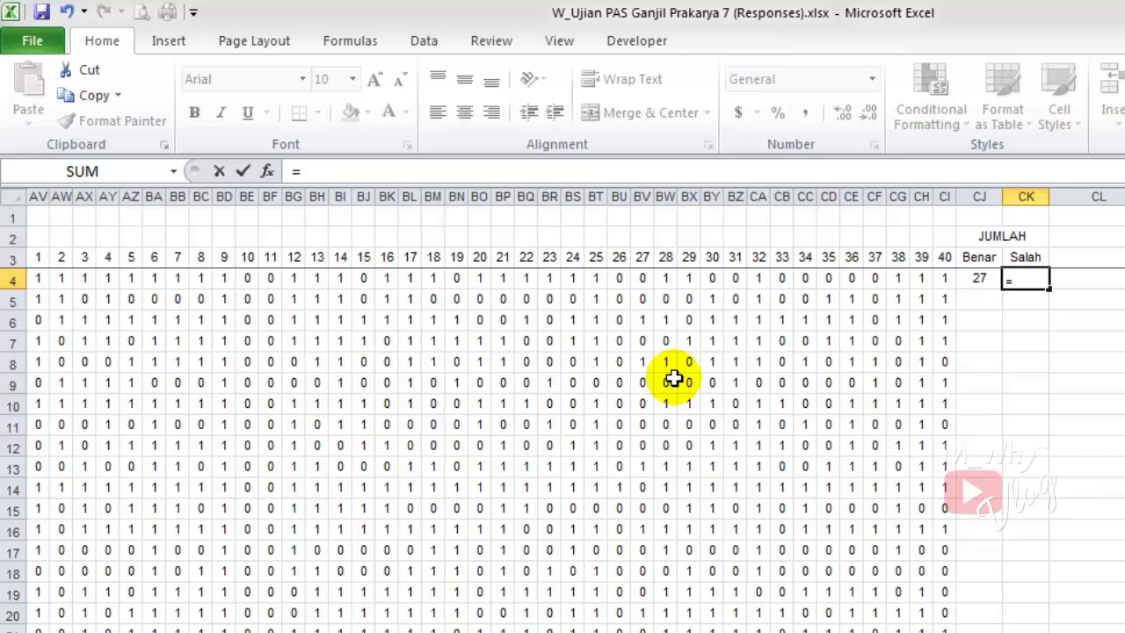
{"action": "type", "text": "COUNT"}
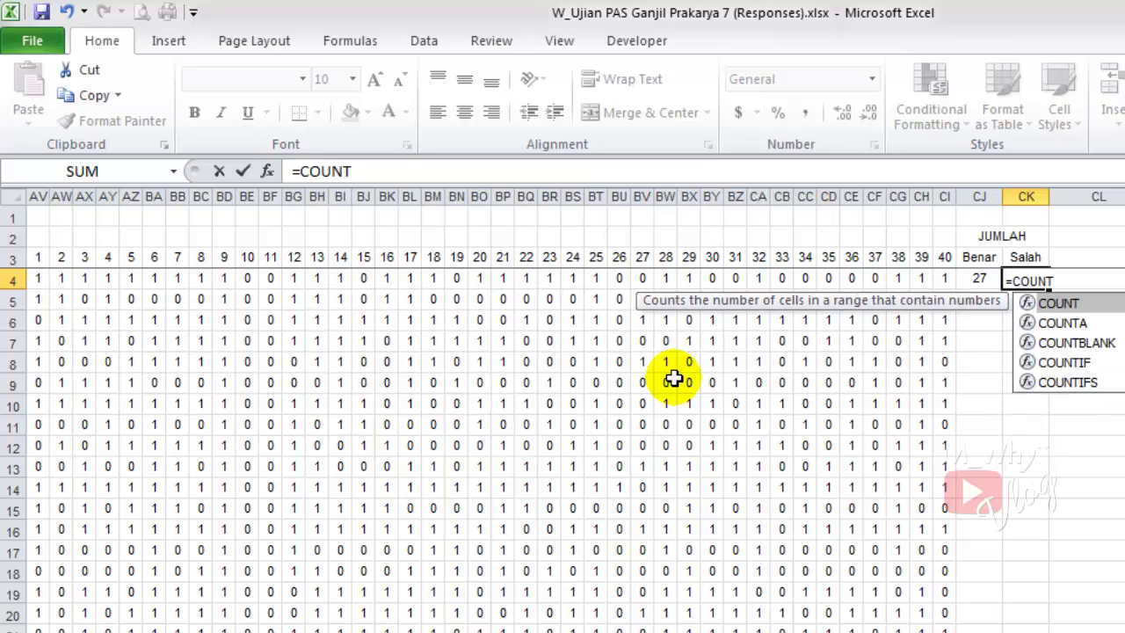
{"action": "type", "text": "IF("}
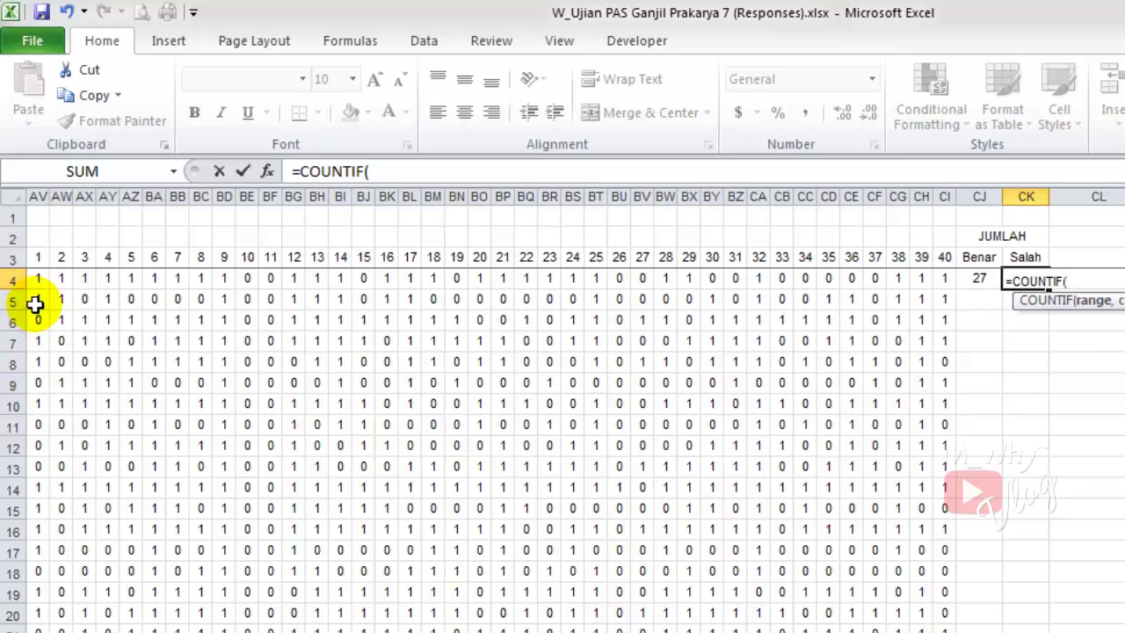
{"action": "left_click_drag", "start_coordinate": [37, 280], "coordinate": [946, 278]}
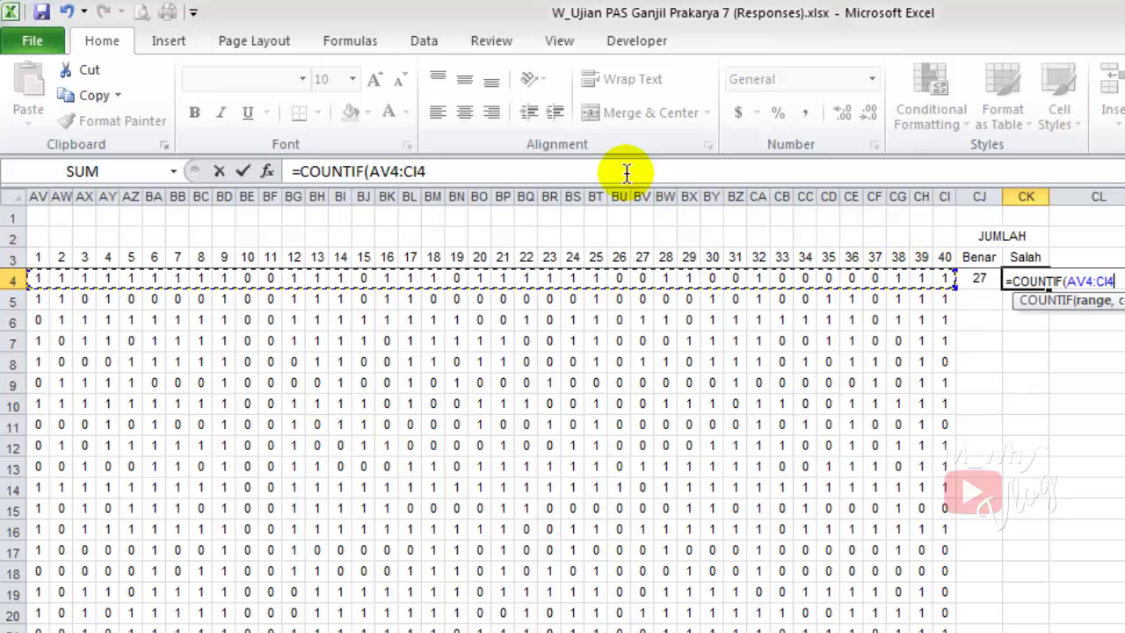
{"action": "type", "text": ",0"}
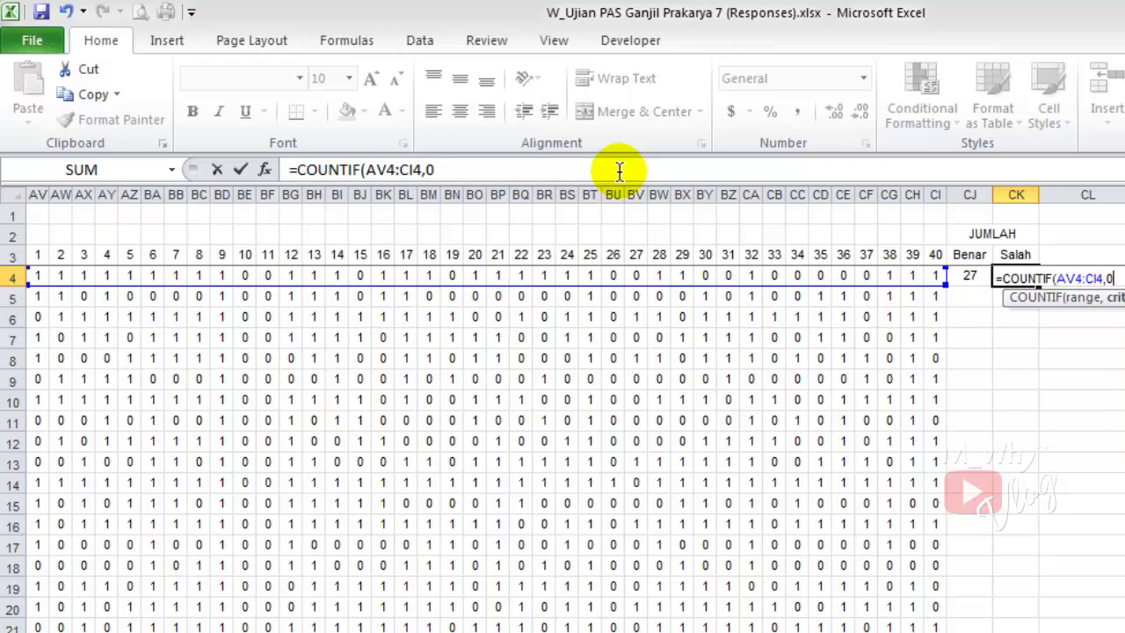
{"action": "type", "text": ")"}
{"action": "key", "text": "Return"}
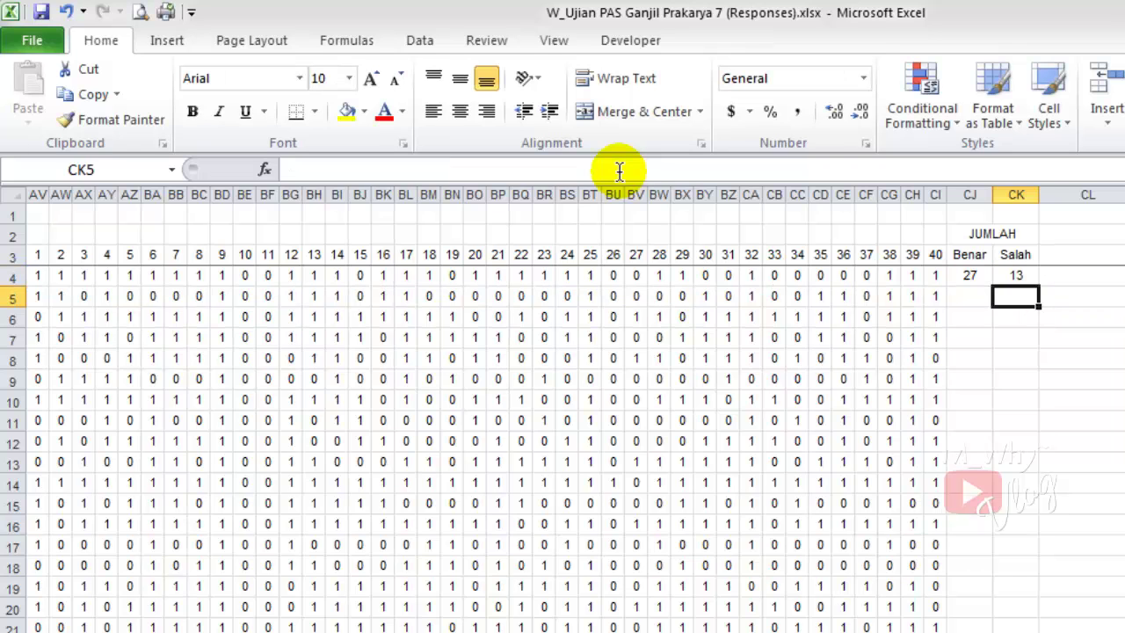
- Fill the Benar and Salah formulas from CJ4:CK4 down to row 218
{"action": "key", "text": "Up"}
{"action": "key", "text": "Left"}
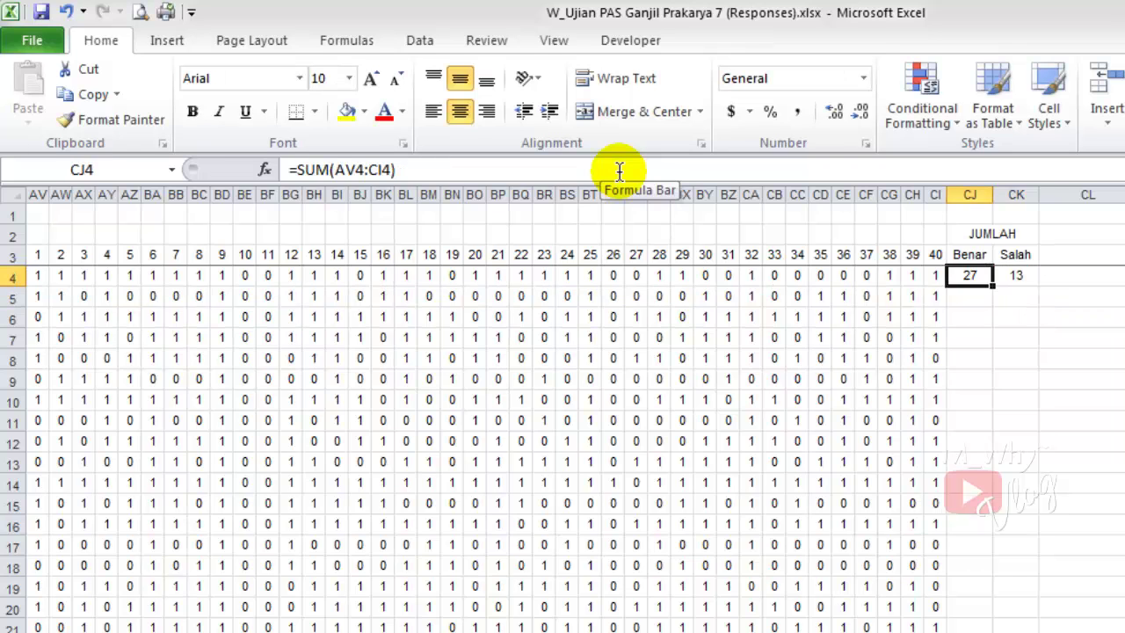
{"action": "key", "text": "Right"}
{"action": "key", "text": "Down"}
{"action": "key", "text": "Up"}
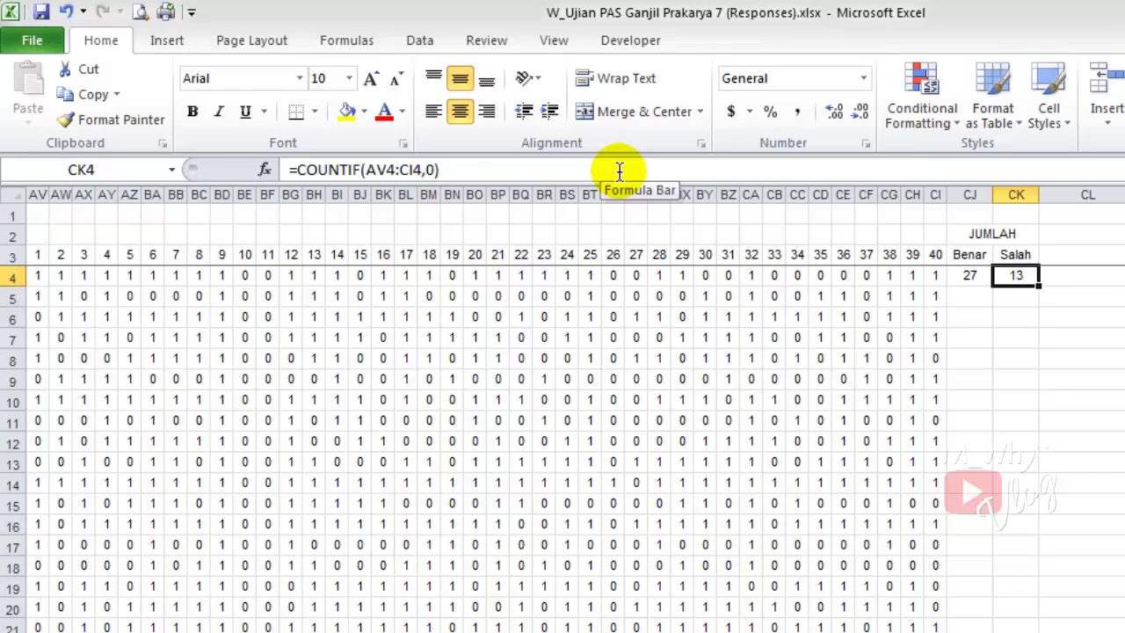
{"action": "key", "text": "Left"}
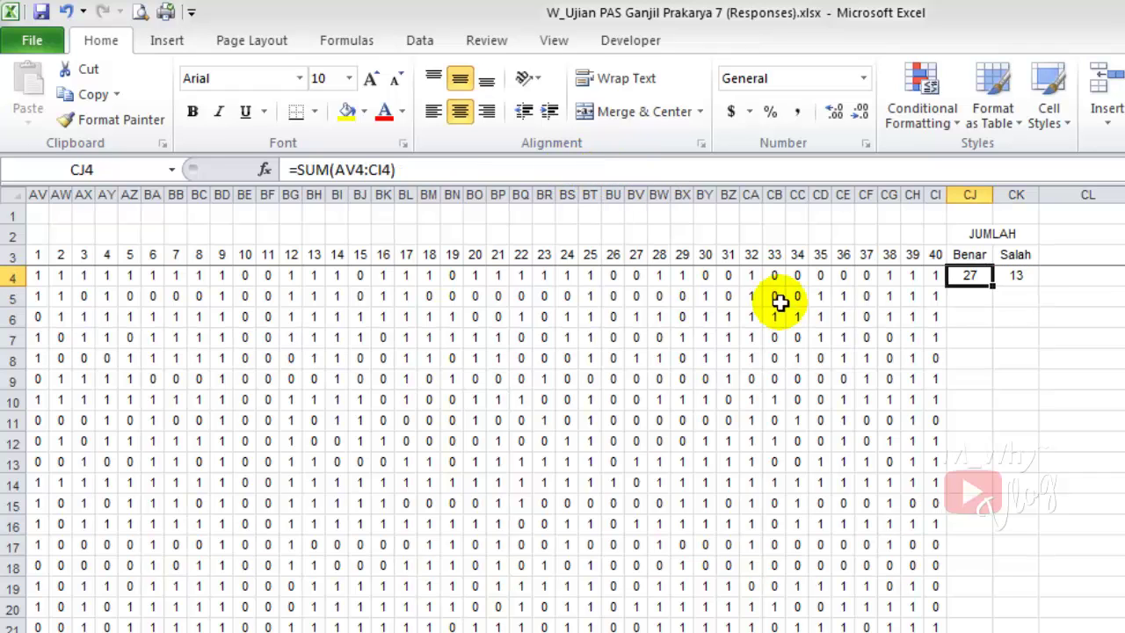
{"action": "left_click", "coordinate": [1015, 378]}
{"action": "left_click_drag", "start_coordinate": [967, 274], "coordinate": [1008, 276]}
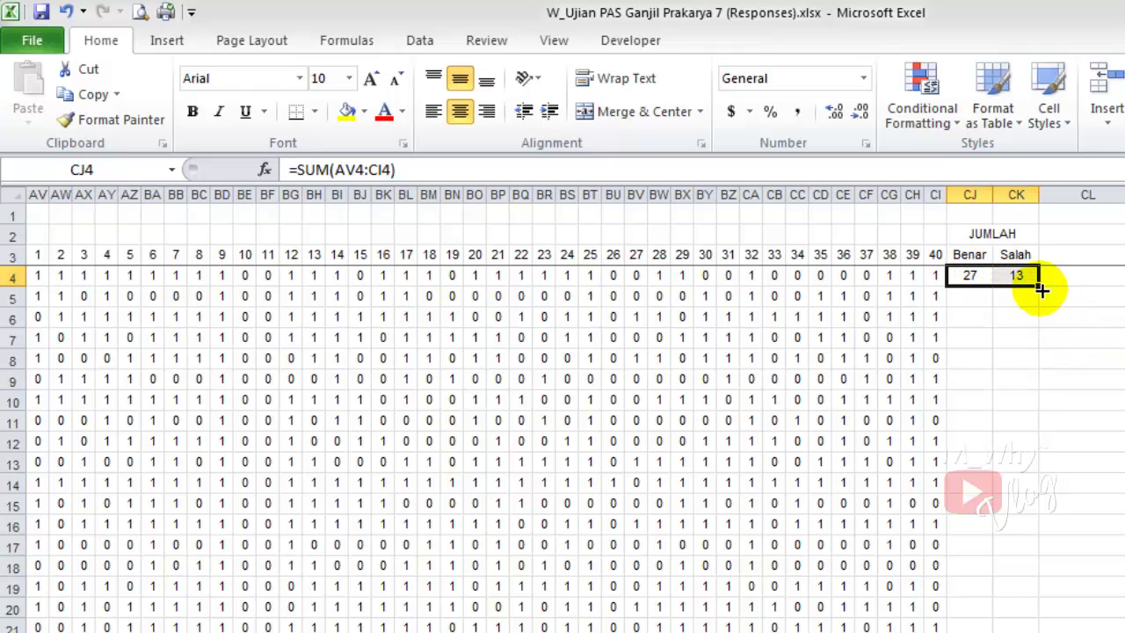
{"action": "left_click_drag", "start_coordinate": [1038, 292], "coordinate": [1029, 632]}
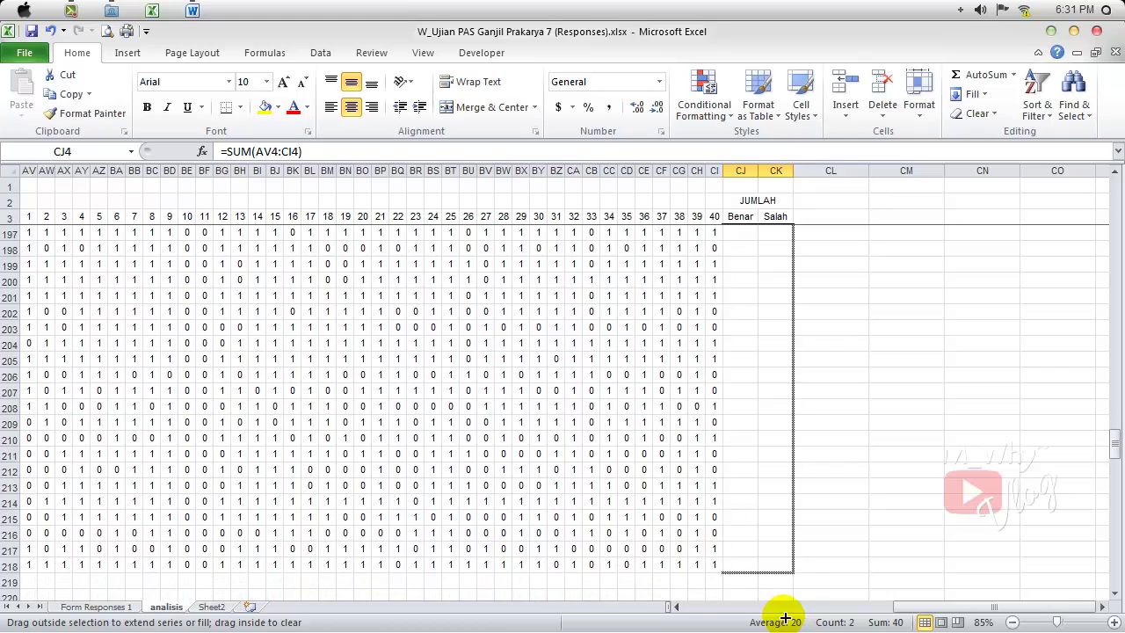
{"action": "left_click_drag", "start_coordinate": [785, 620], "coordinate": [780, 552]}
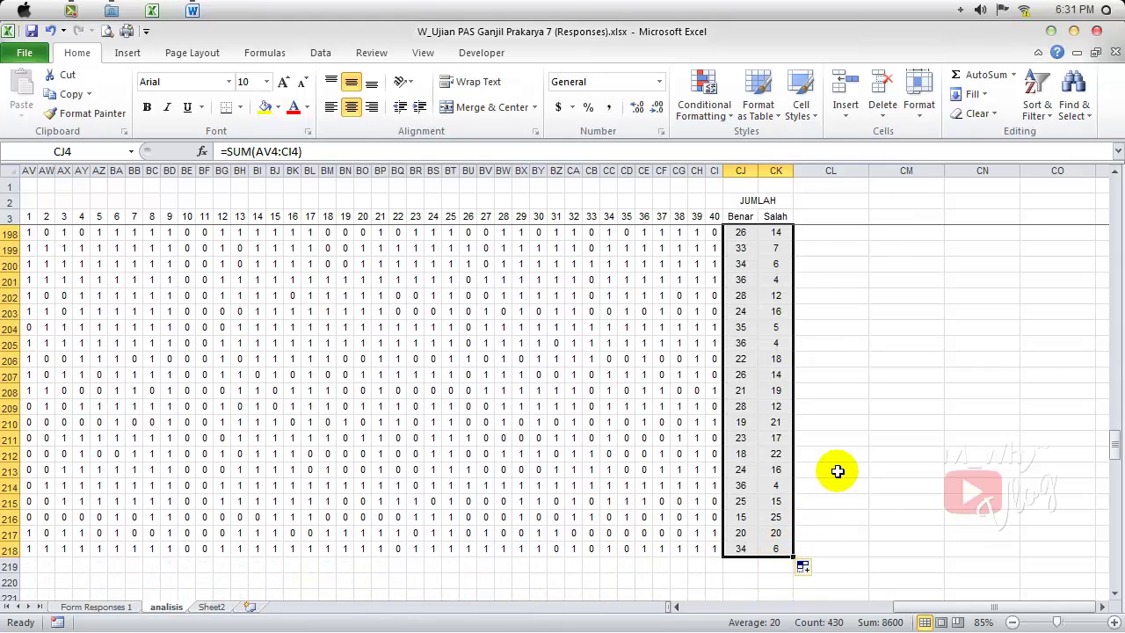
{"action": "scroll", "coordinate": [838, 471], "scroll_direction": "up", "scroll_amount": 20}
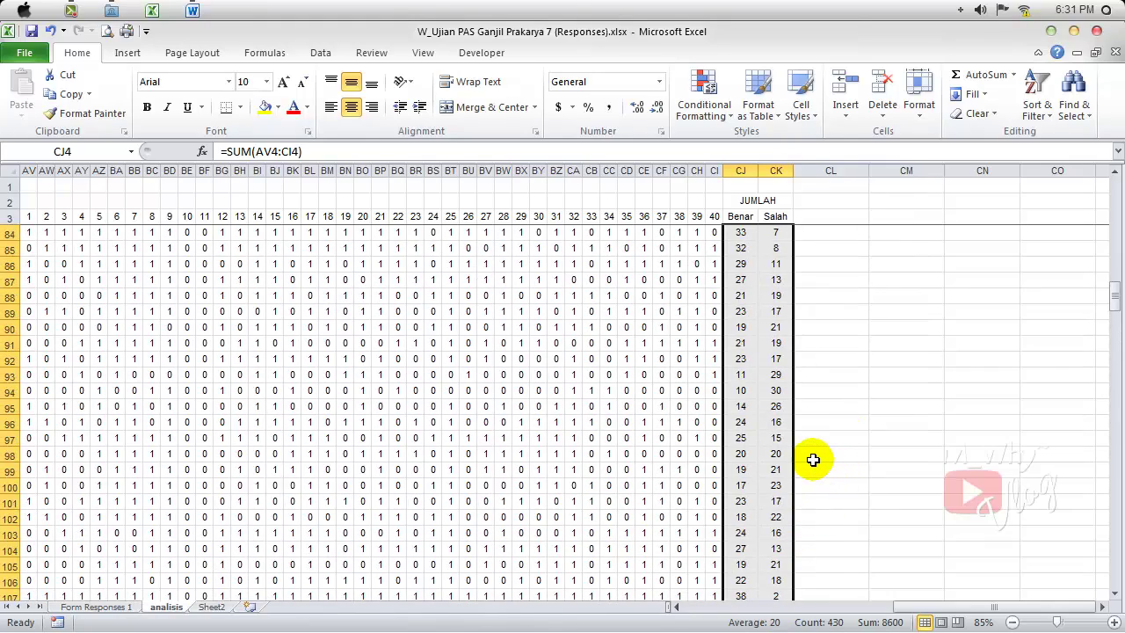
{"action": "scroll", "coordinate": [813, 460], "scroll_direction": "up", "scroll_amount": 20}
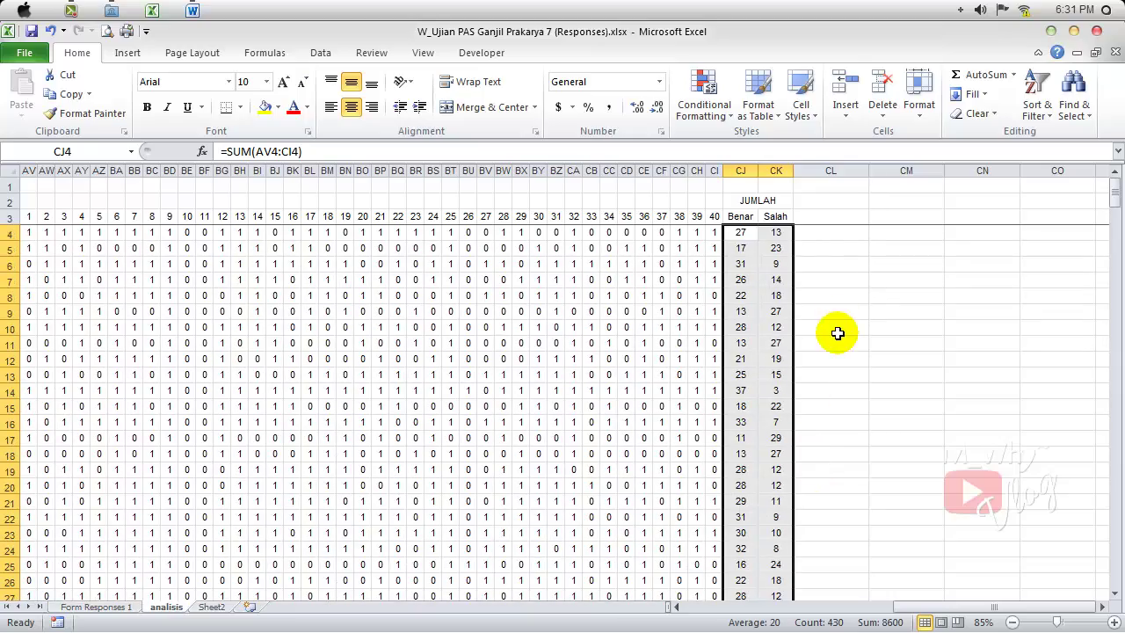
- Enter the heading NILAI in cell CL2, beside the JUMLAH heading
{"action": "left_click", "coordinate": [827, 278]}
{"action": "left_click", "coordinate": [826, 204]}
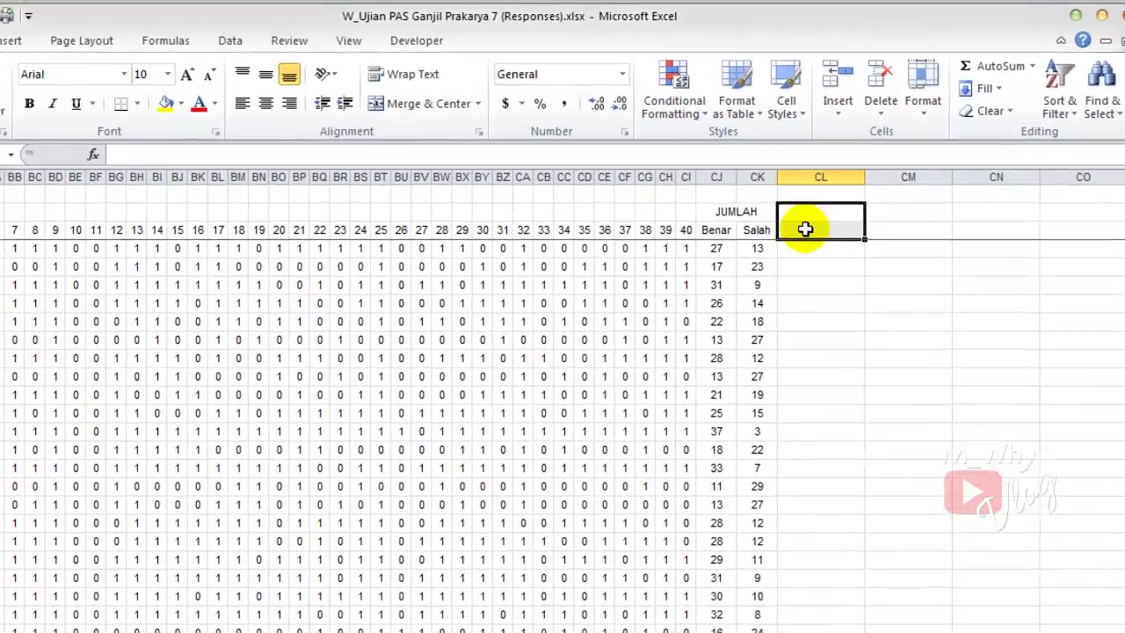
{"action": "left_click", "coordinate": [805, 229]}
{"action": "left_click", "coordinate": [830, 214]}
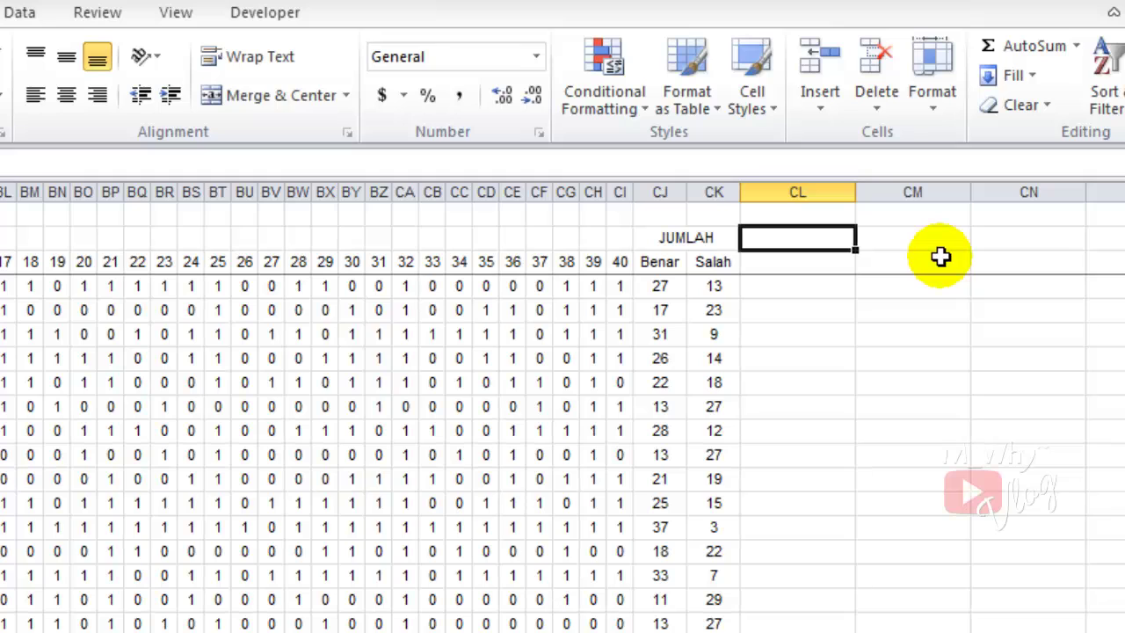
{"action": "type", "text": "NILAI"}
{"action": "key", "text": "Return"}
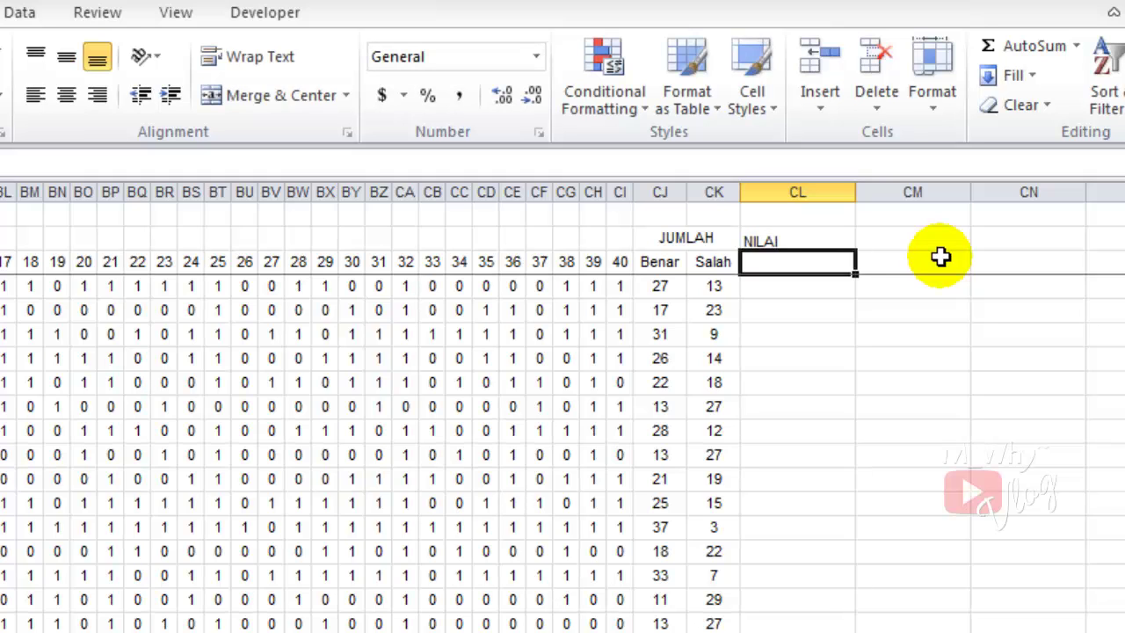
- Merge and centre the NILAI heading across CL2:CL3 and align it vertically to the middle
{"action": "key", "text": "Up"}
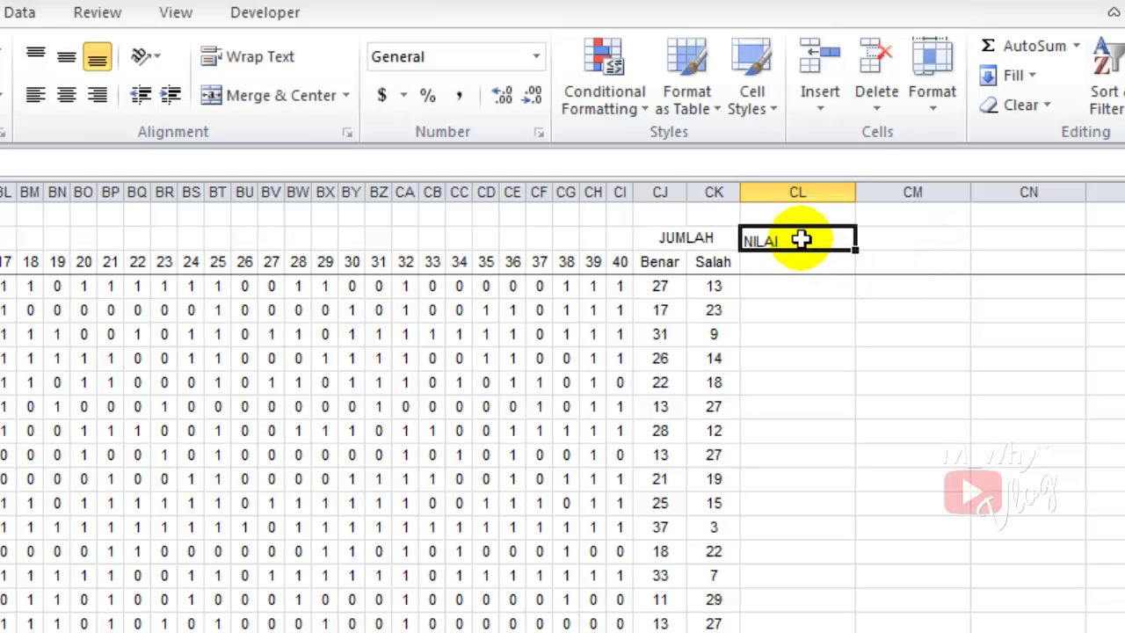
{"action": "left_click_drag", "start_coordinate": [799, 238], "coordinate": [799, 256]}
{"action": "left_click", "coordinate": [279, 95]}
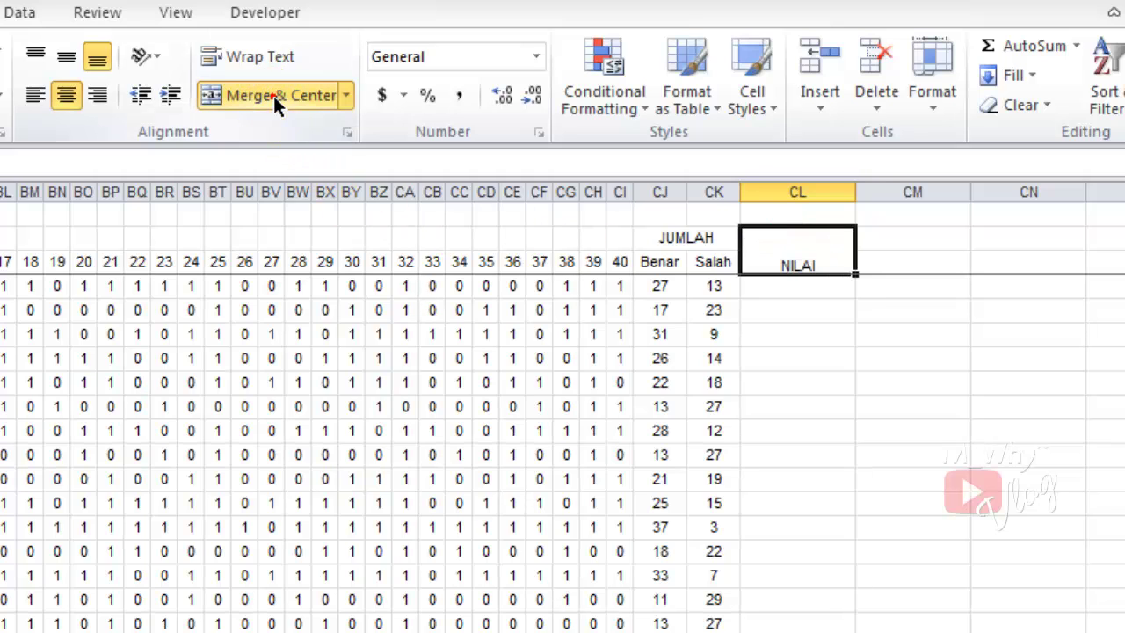
{"action": "left_click", "coordinate": [70, 58]}
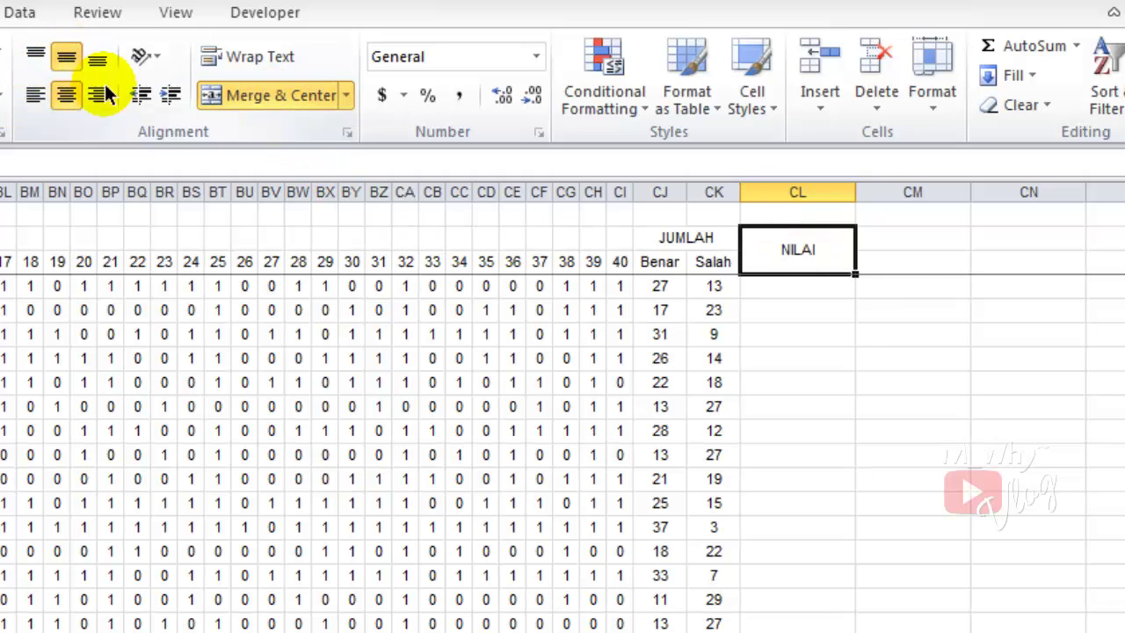
- Enter =(CJ4/$CI$3)*100 in cell CL4 to calculate the first student's score
{"action": "left_click", "coordinate": [806, 288]}
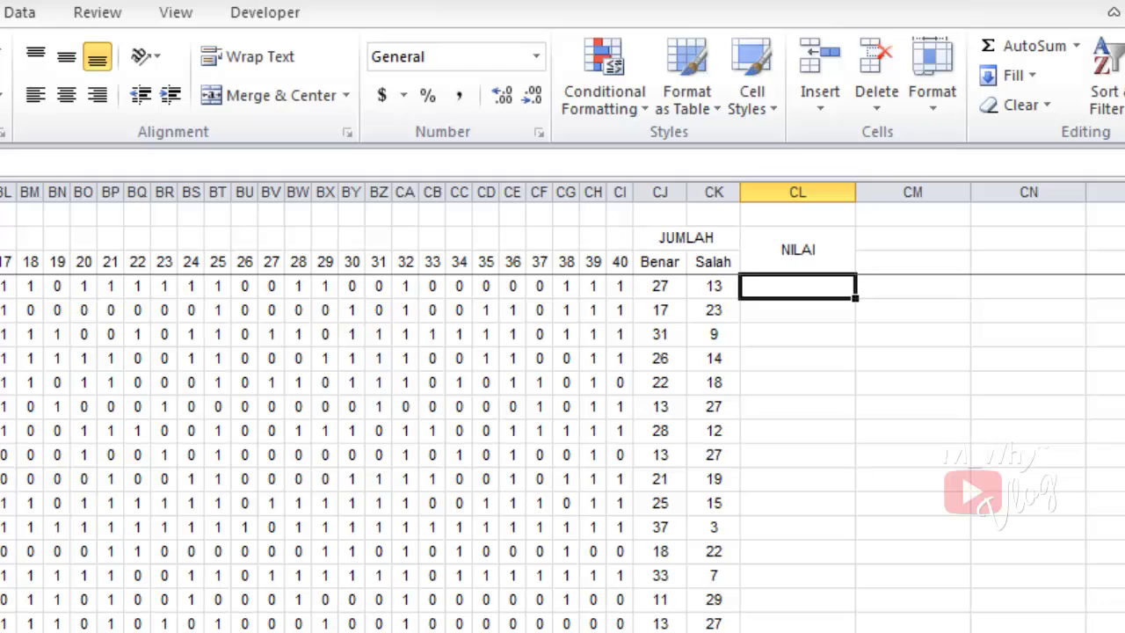
{"action": "type", "text": "="}
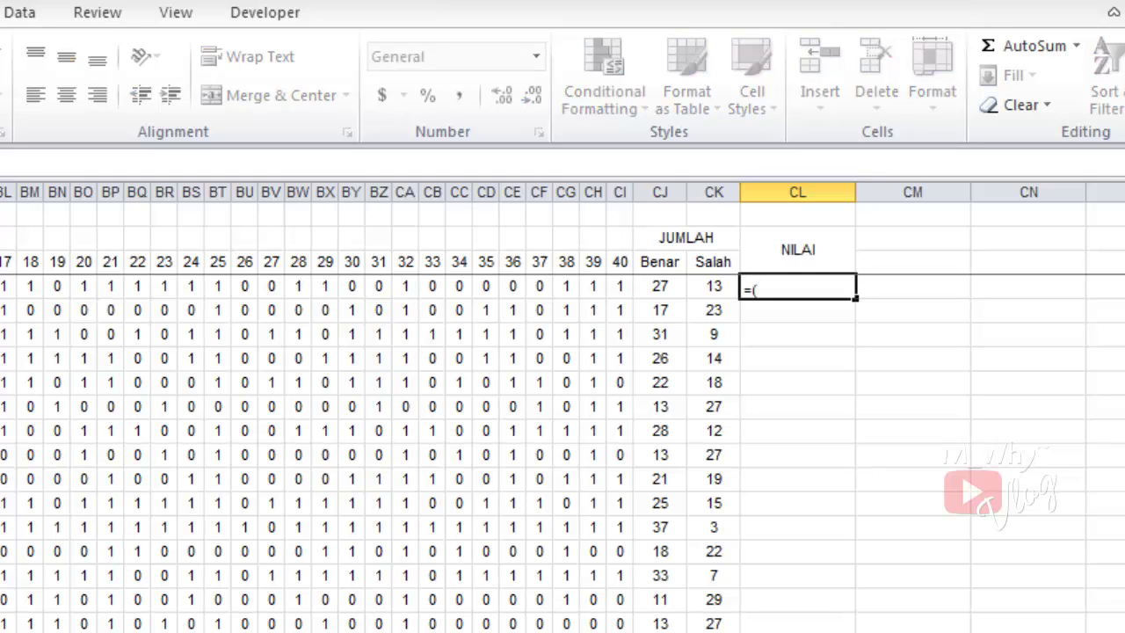
{"action": "type", "text": "("}
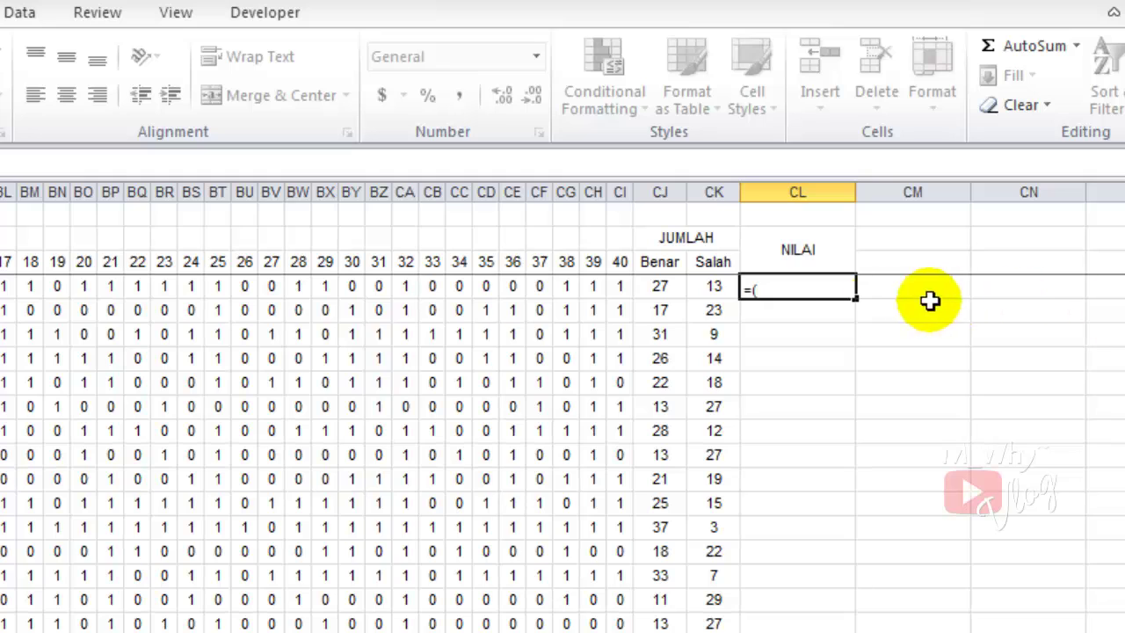
{"action": "left_click", "coordinate": [648, 290]}
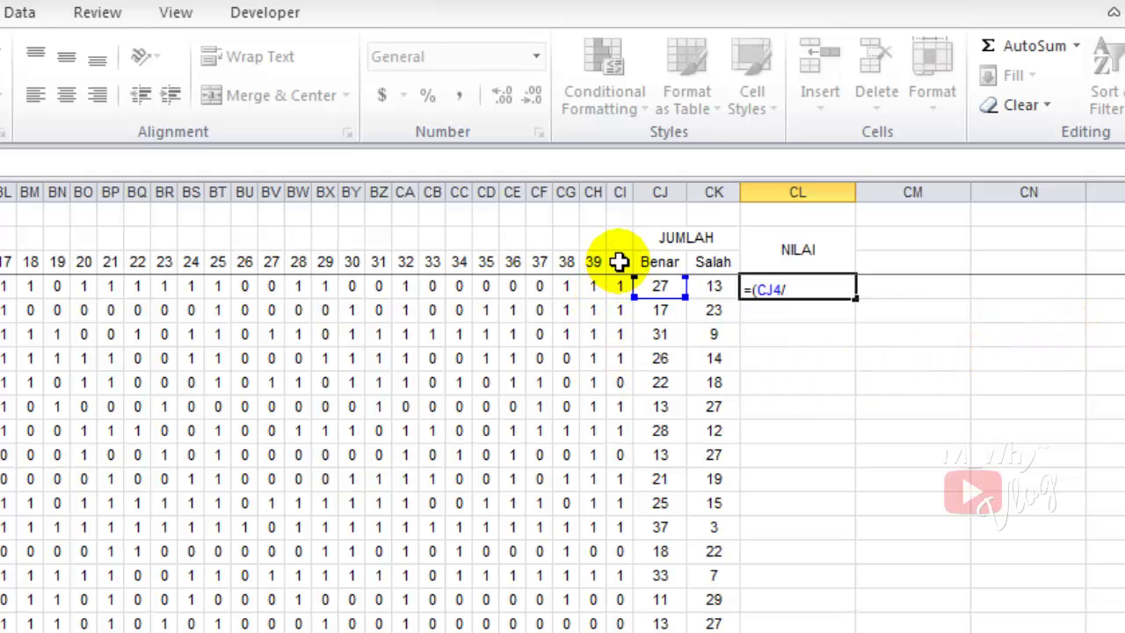
{"action": "left_click", "coordinate": [619, 261]}
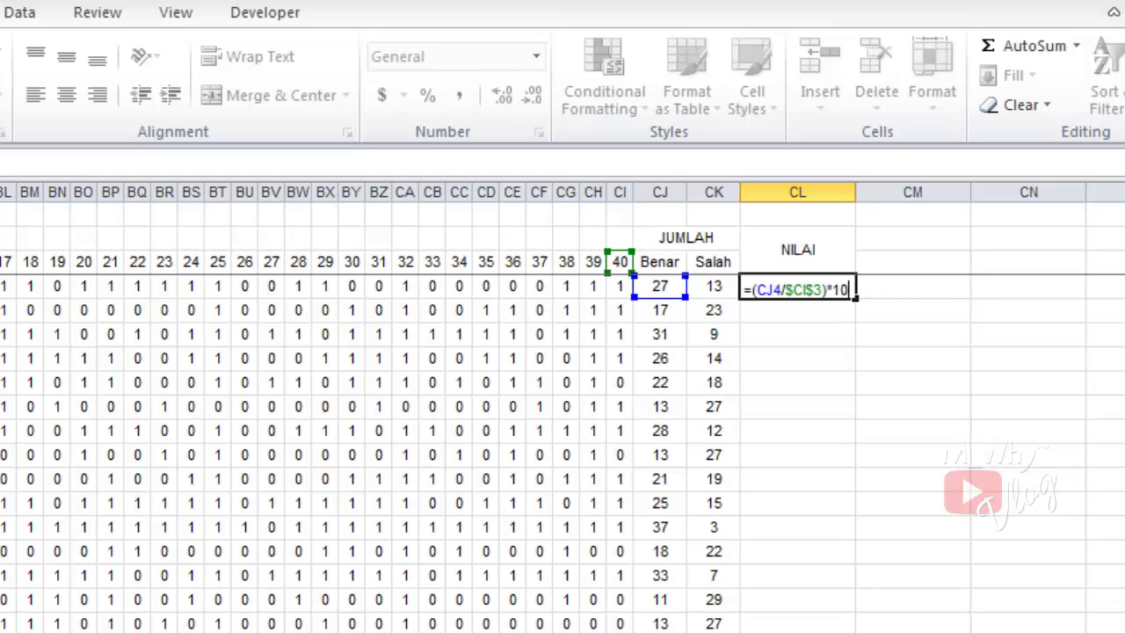
{"action": "key", "text": "Return"}
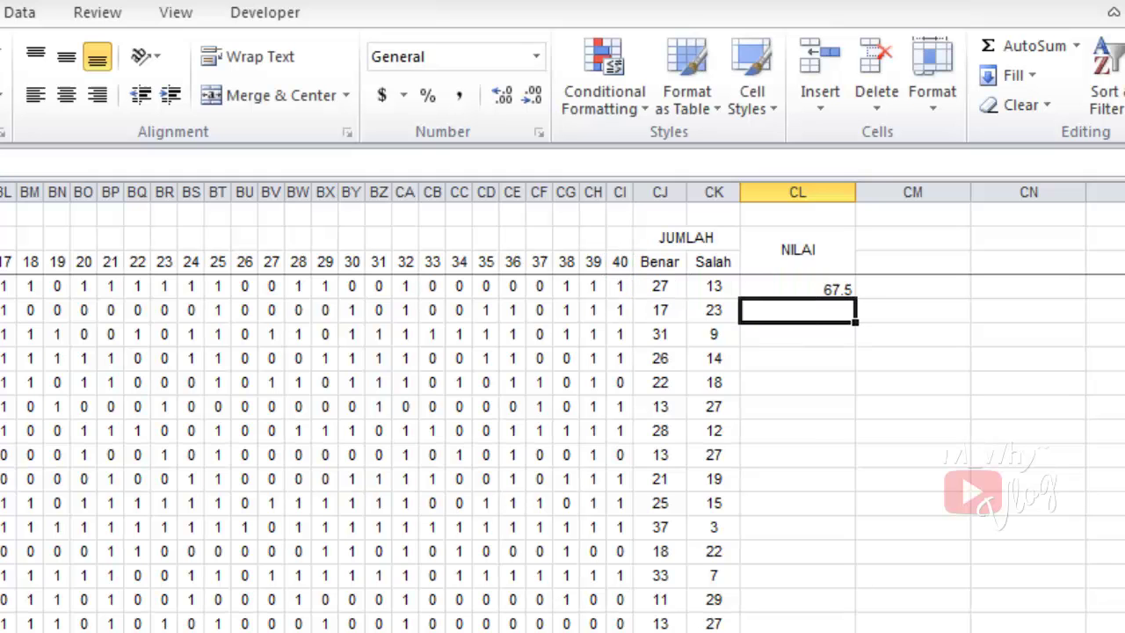
- Fill the NILAI formula from CL4 down to the last student row and centre the scores horizontally and vertically
{"action": "left_click", "coordinate": [797, 289]}
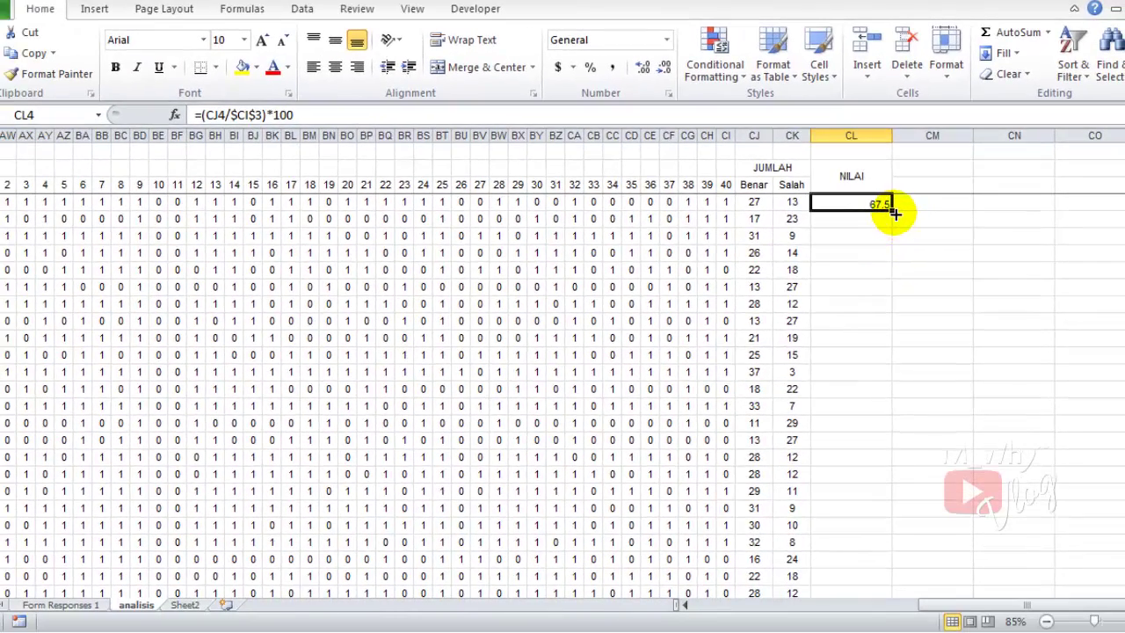
{"action": "left_click_drag", "start_coordinate": [892, 209], "coordinate": [878, 568]}
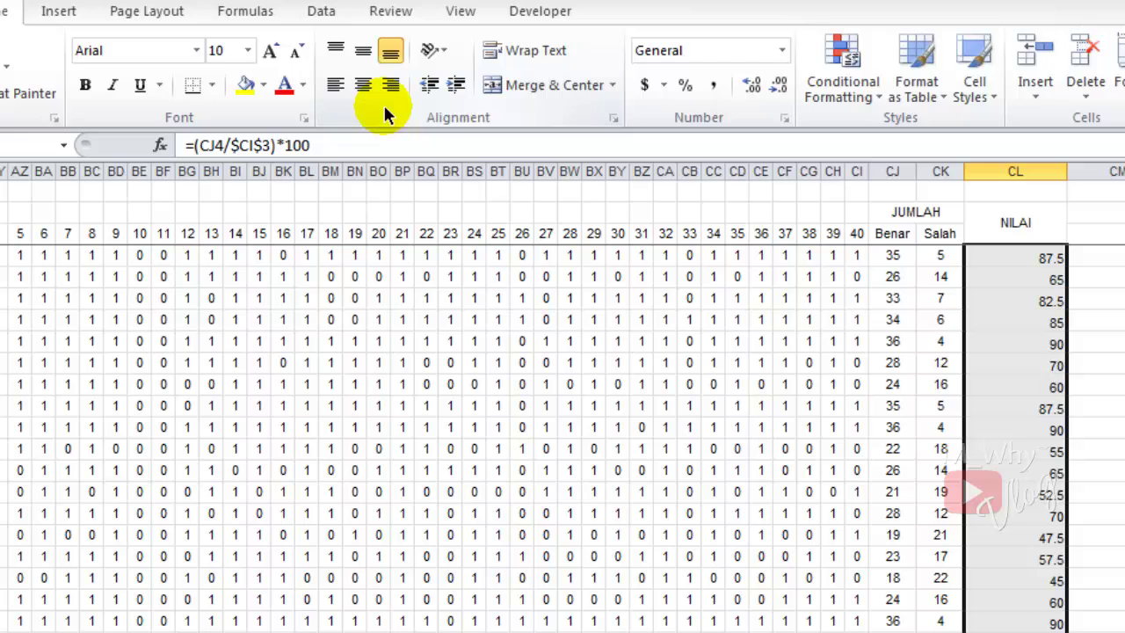
{"action": "left_click", "coordinate": [362, 84]}
{"action": "left_click", "coordinate": [363, 50]}
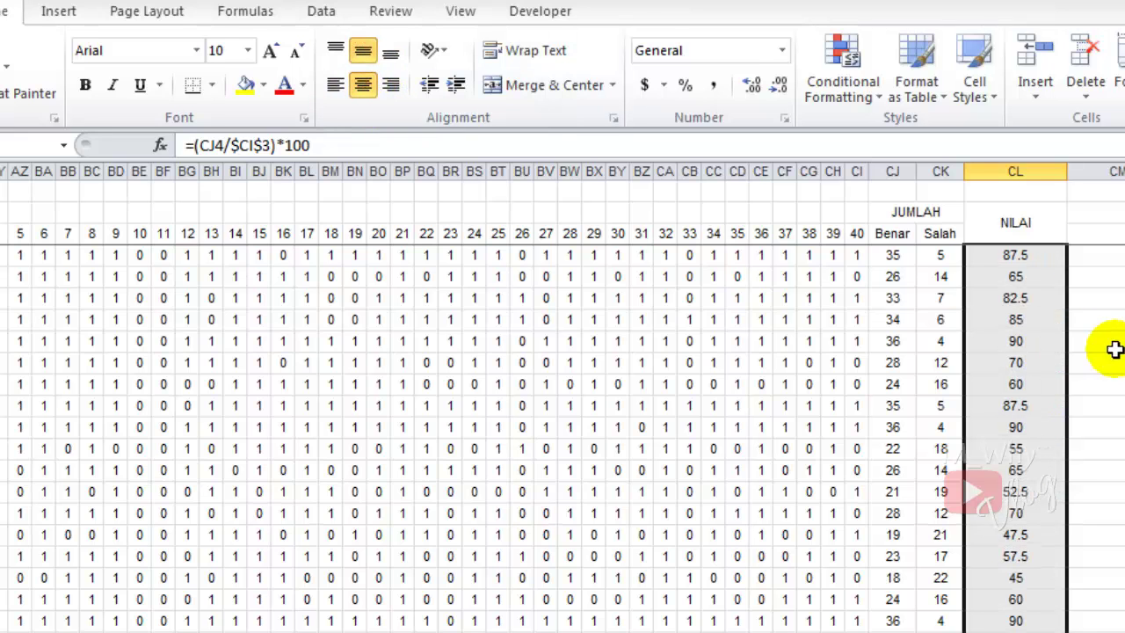
- Show the NILAI scores without decimal places and narrow column CL to about half its width
{"action": "scroll", "coordinate": [1117, 356], "scroll_direction": "down", "scroll_amount": 4}
{"action": "scroll", "coordinate": [1121, 356], "scroll_direction": "up", "scroll_amount": 3}
{"action": "scroll", "coordinate": [1121, 356], "scroll_direction": "down", "scroll_amount": 4}
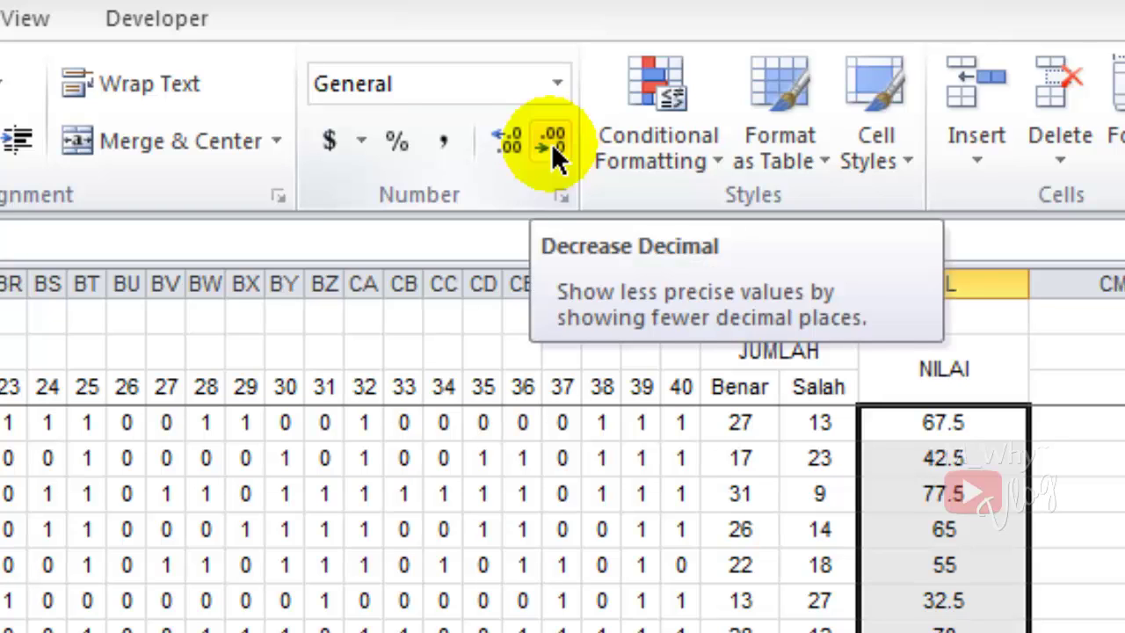
{"action": "left_click", "coordinate": [551, 144]}
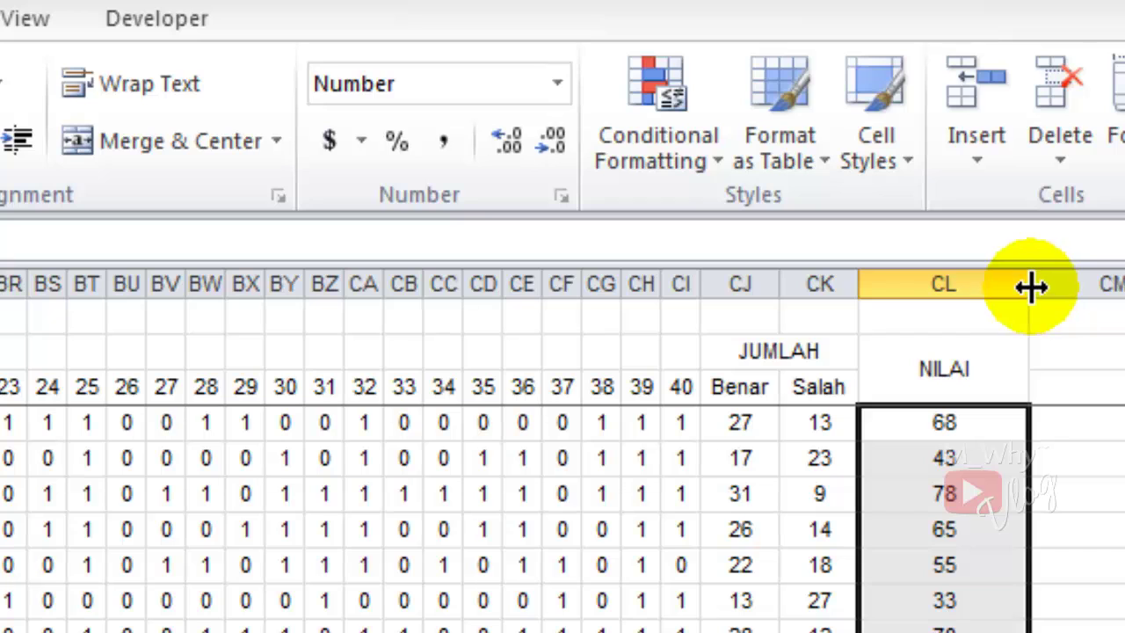
{"action": "left_click_drag", "start_coordinate": [1030, 287], "coordinate": [942, 295]}
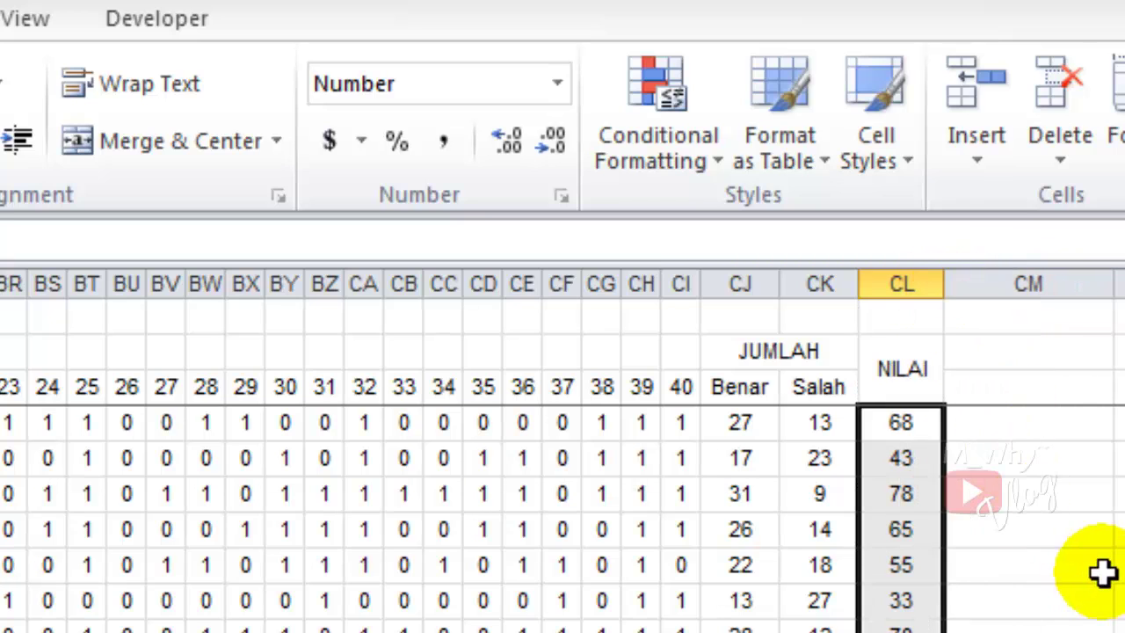
{"action": "left_click", "coordinate": [1059, 545]}
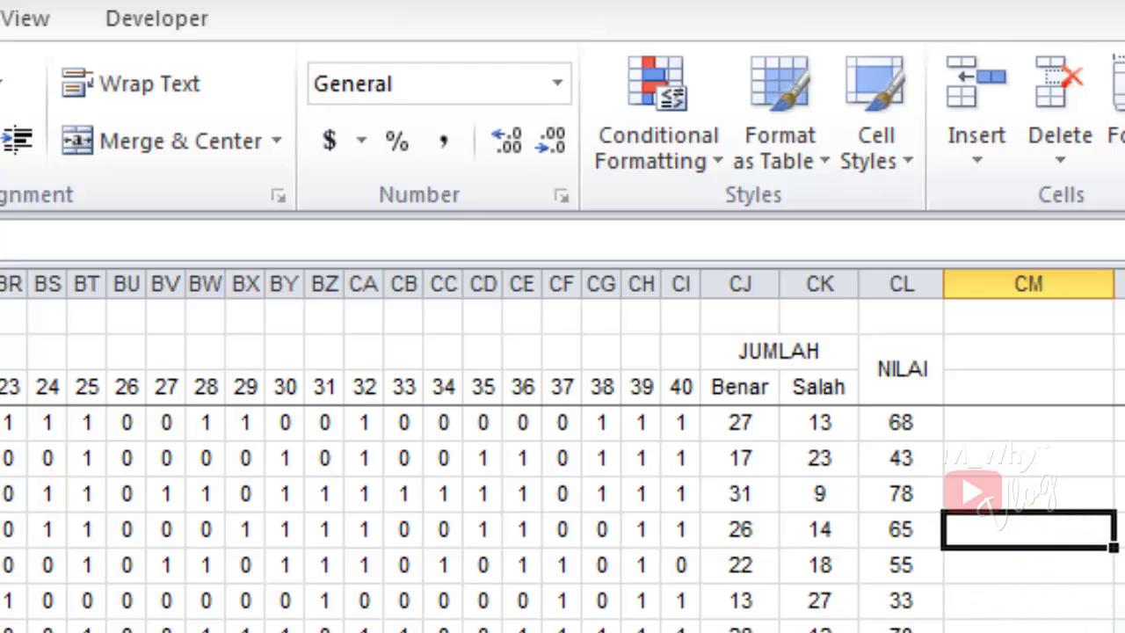
{"action": "left_click", "coordinate": [735, 356]}
{"action": "left_click", "coordinate": [729, 384]}
{"action": "left_click", "coordinate": [817, 384]}
{"action": "left_click", "coordinate": [929, 362]}
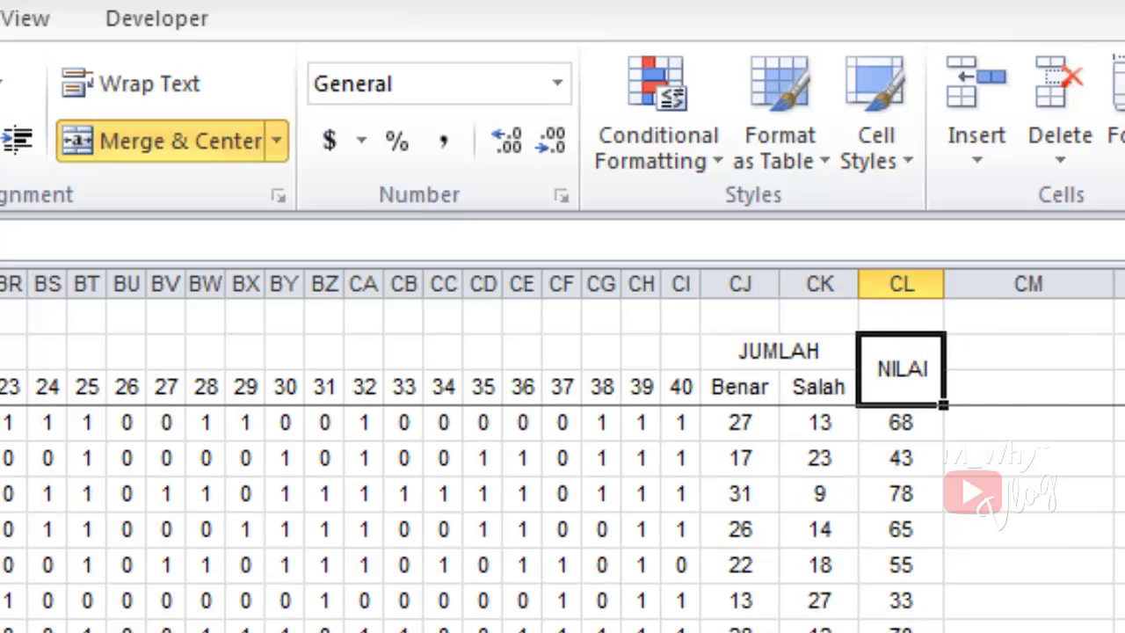
- Hide the answer-text columns from G through AU so the student names sit beside the scored answers
{"action": "scroll", "coordinate": [563, 440], "scroll_direction": "left", "scroll_amount": 10}
{"action": "scroll", "coordinate": [563, 439], "scroll_direction": "right", "scroll_amount": 4}
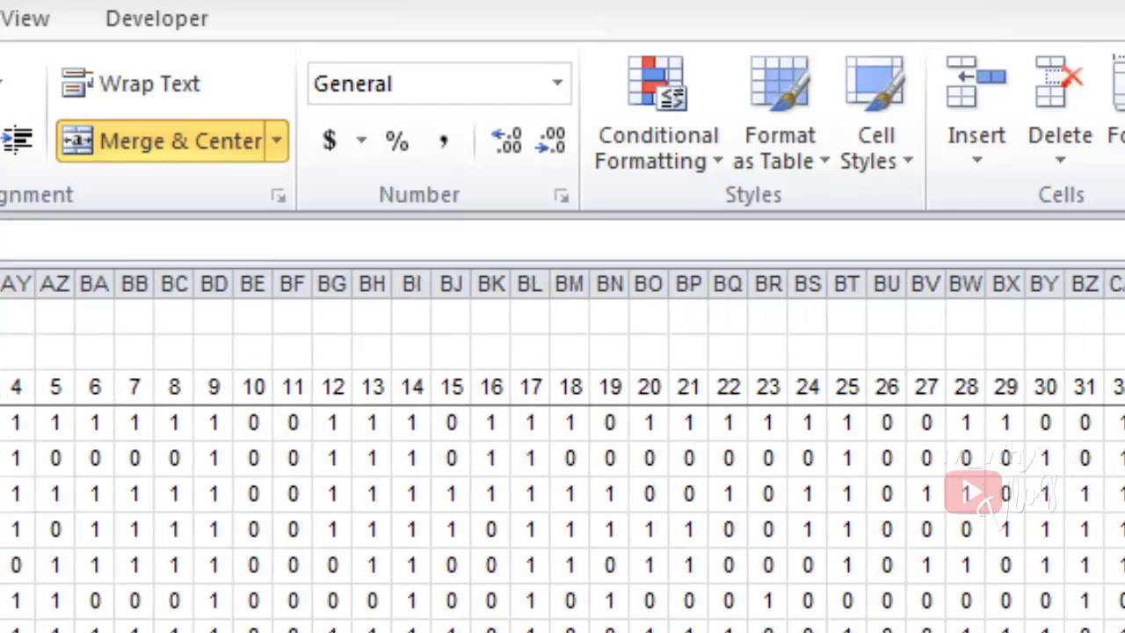
{"action": "left_click_drag", "start_coordinate": [976, 607], "coordinate": [1047, 605]}
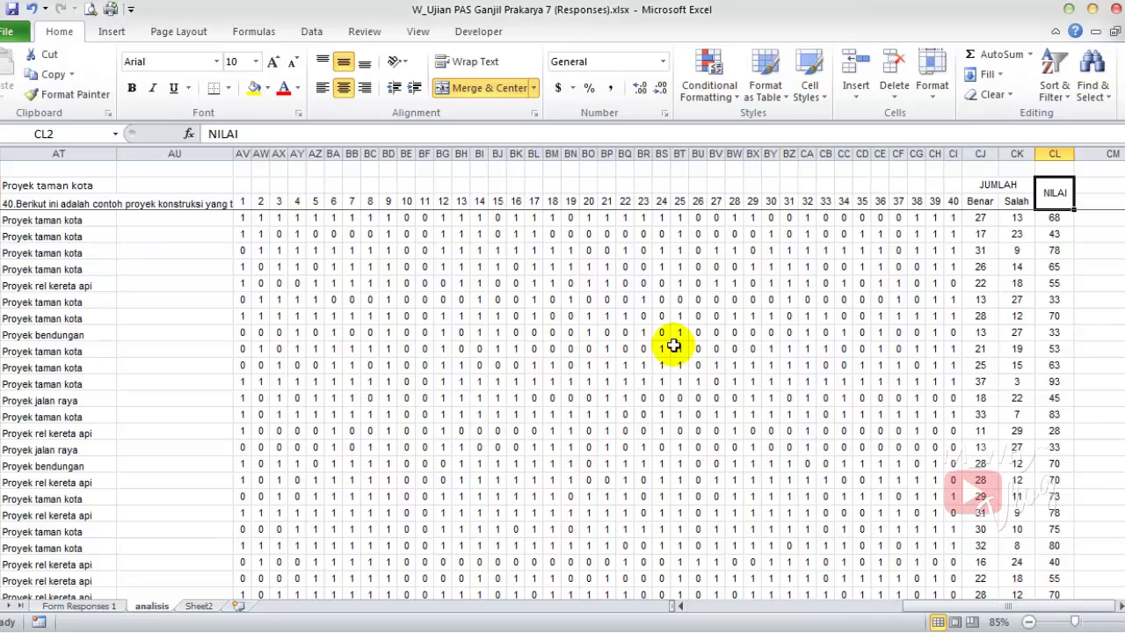
{"action": "left_click_drag", "start_coordinate": [942, 606], "coordinate": [917, 611]}
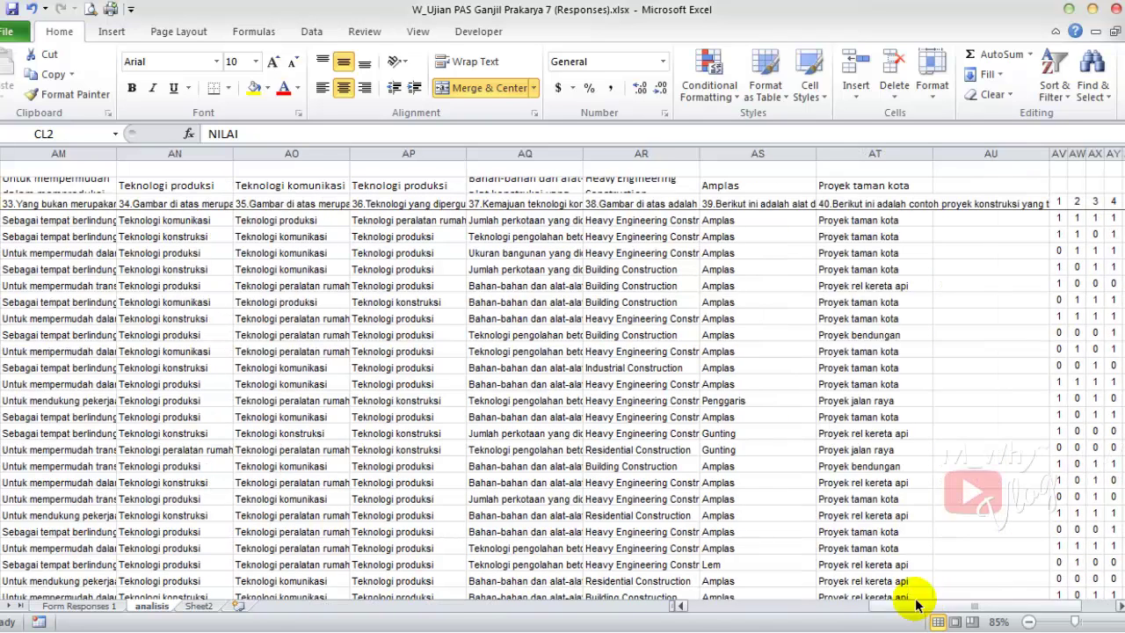
{"action": "left_click", "coordinate": [974, 184]}
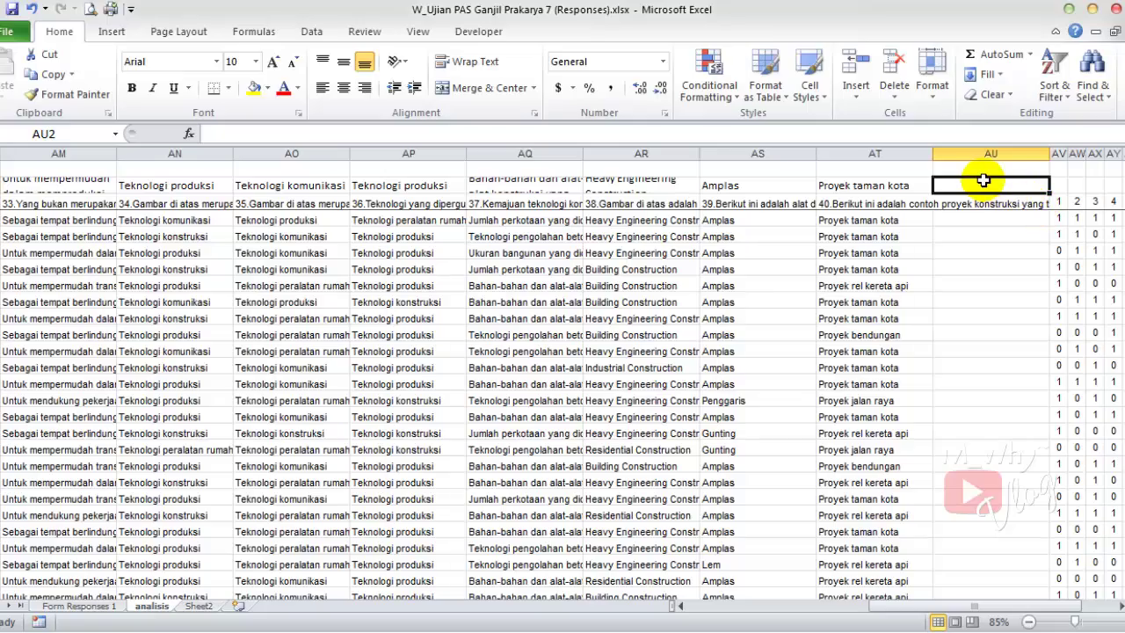
{"action": "left_click_drag", "start_coordinate": [983, 181], "coordinate": [448, 200]}
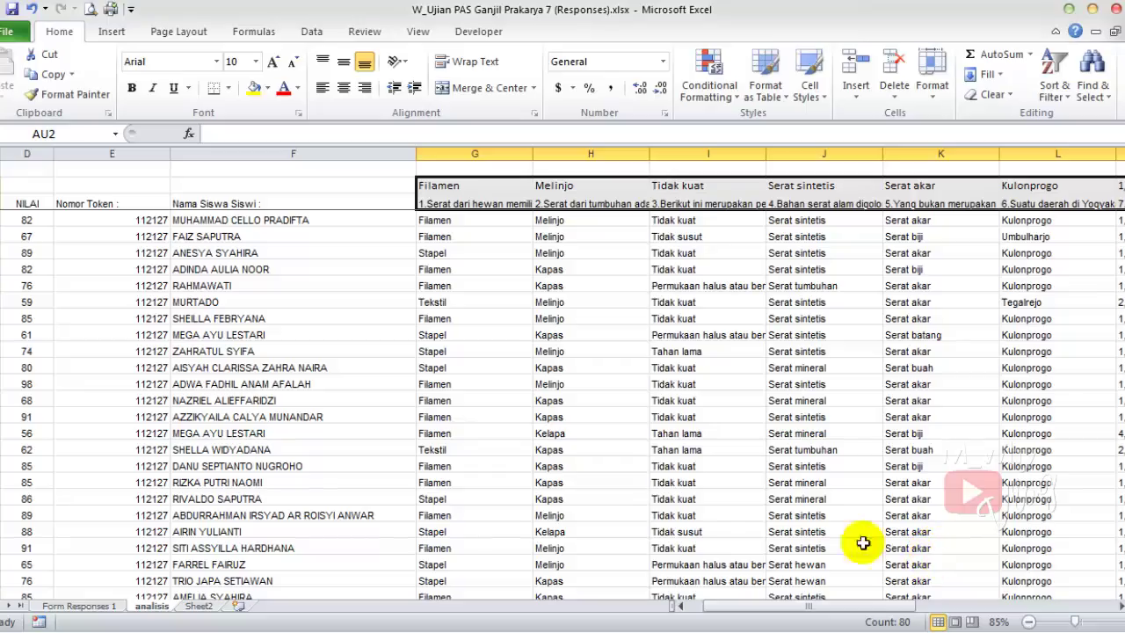
{"action": "left_click_drag", "start_coordinate": [801, 605], "coordinate": [646, 609]}
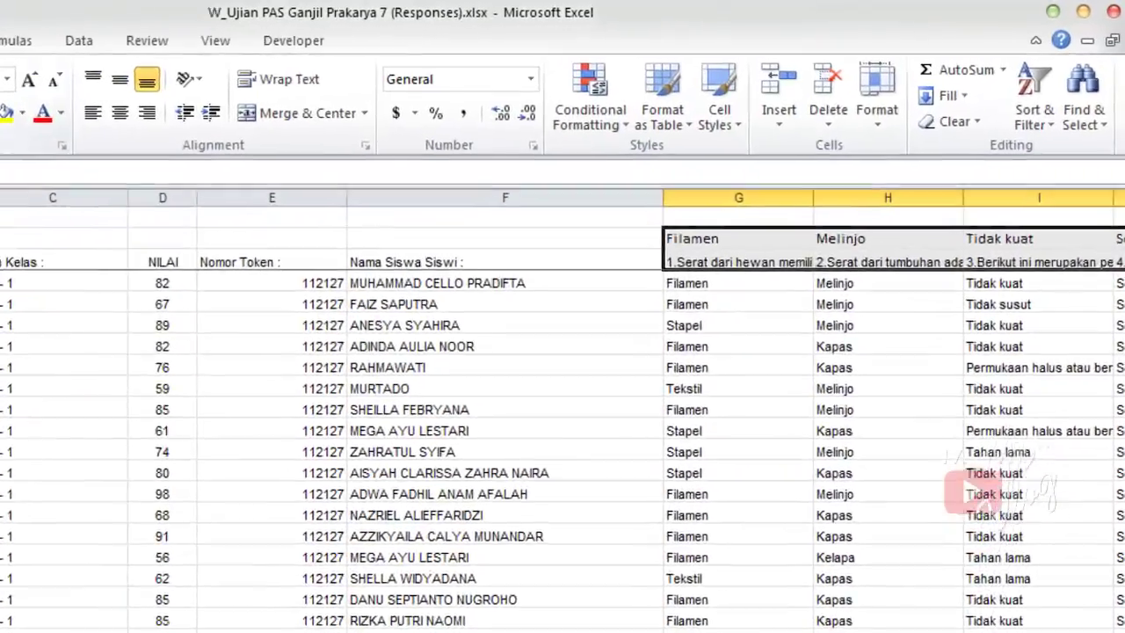
{"action": "left_click", "coordinate": [876, 118]}
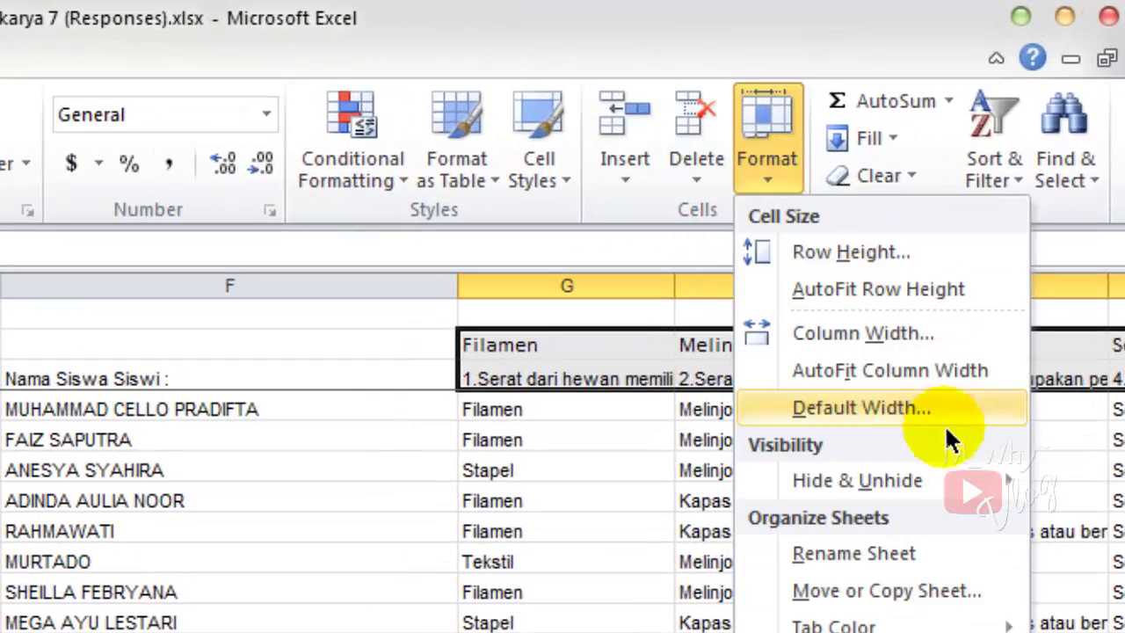
{"action": "mouse_move", "coordinate": [947, 484]}
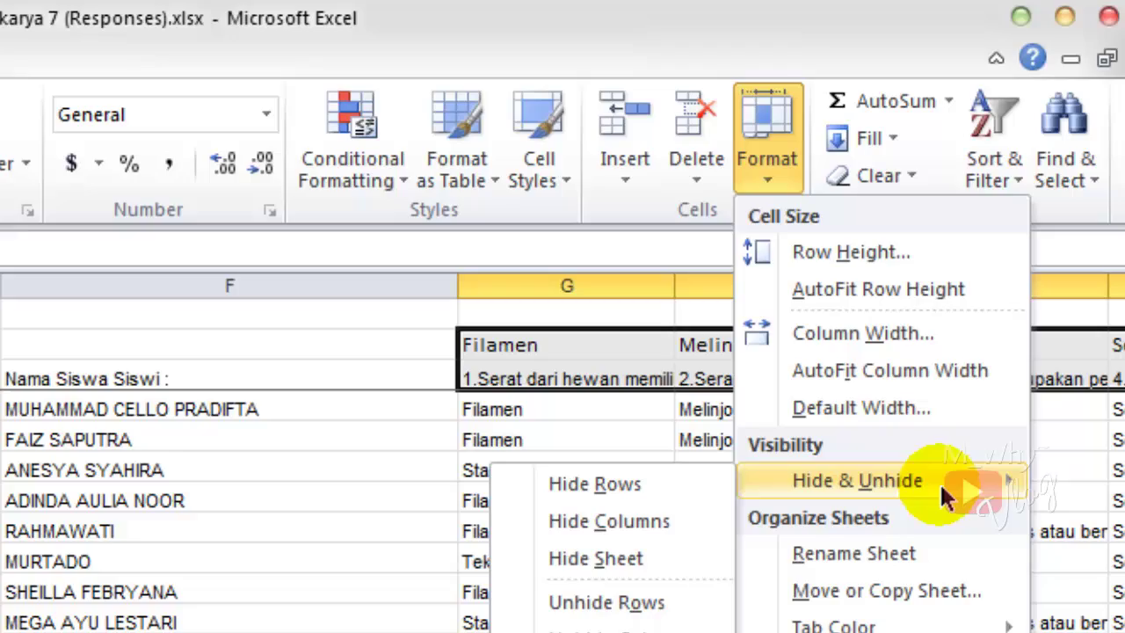
{"action": "left_click", "coordinate": [665, 518]}
{"action": "left_click", "coordinate": [402, 592]}
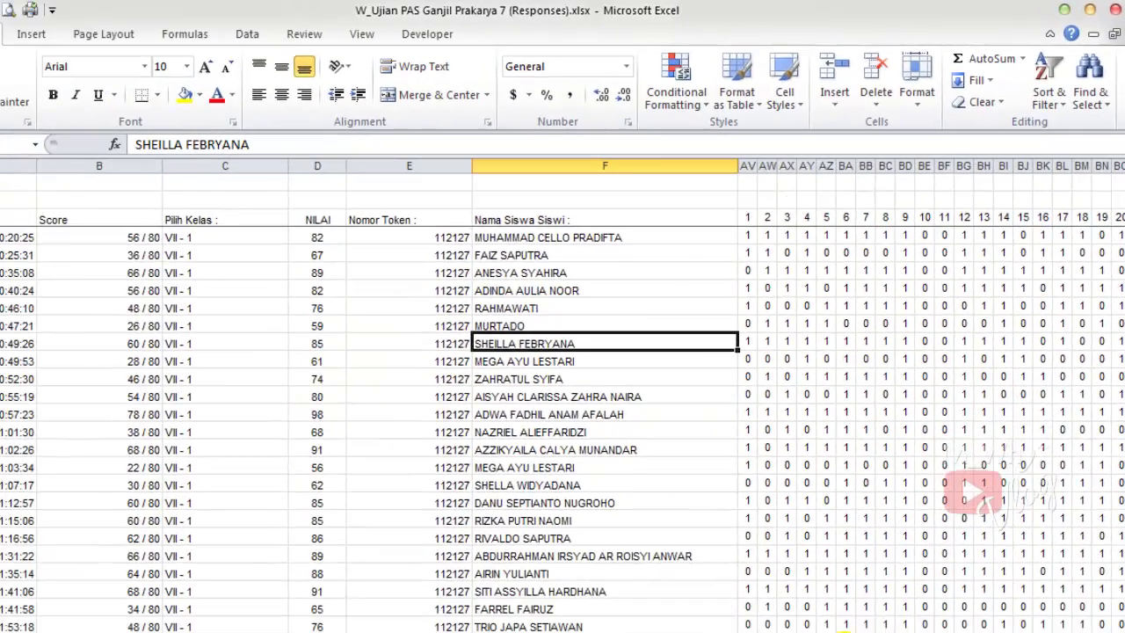
- Narrow the Nama Siswa Siswi column F to just fit the longest student name
{"action": "scroll", "coordinate": [562, 395], "scroll_direction": "right", "scroll_amount": 3}
{"action": "scroll", "coordinate": [563, 396], "scroll_direction": "left", "scroll_amount": 2}
{"action": "left_click", "coordinate": [618, 236]}
{"action": "left_click_drag", "start_coordinate": [737, 171], "coordinate": [698, 170]}
{"action": "left_click", "coordinate": [761, 324]}
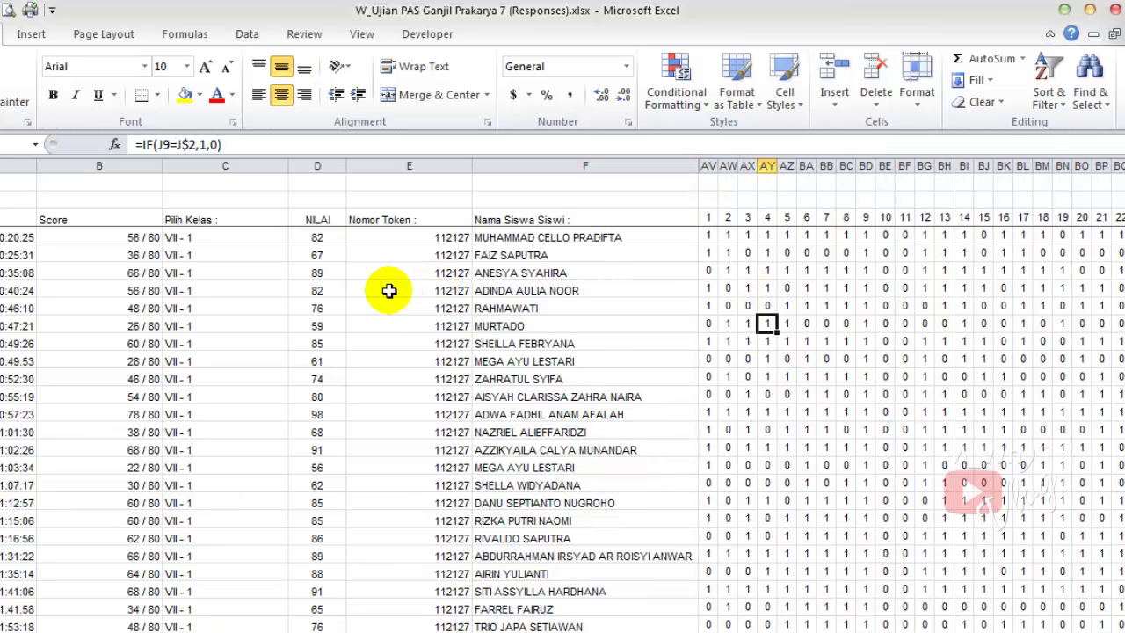
- Hide the NILAI and Nomor Token columns, D and E
{"action": "left_click", "coordinate": [402, 221]}
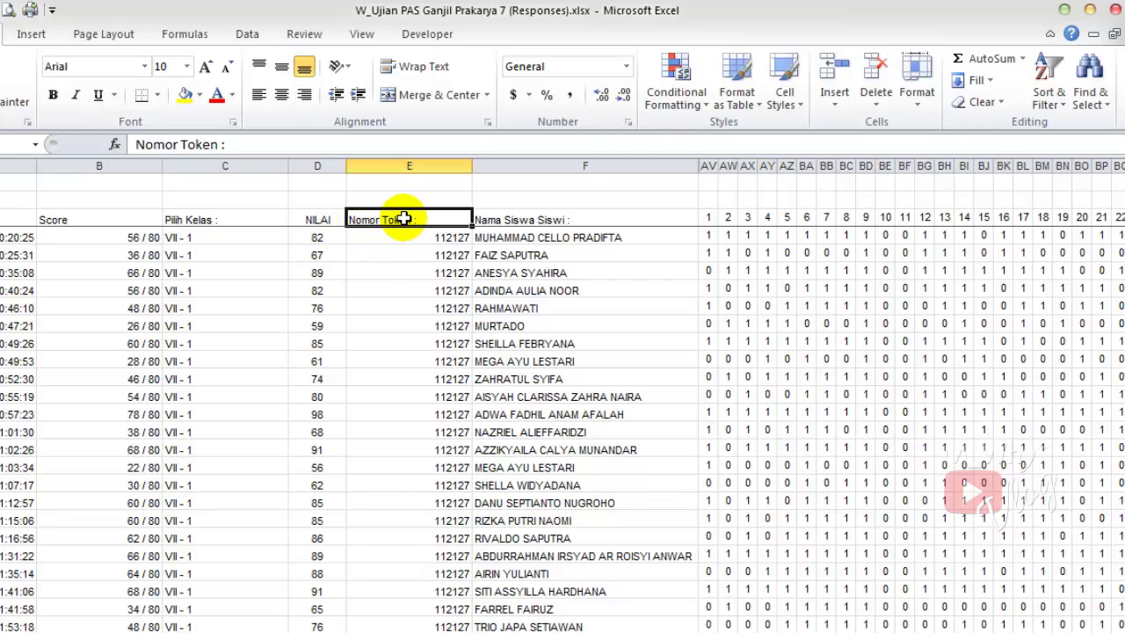
{"action": "mouse_move", "coordinate": [402, 219]}
{"action": "left_mouse_down"}
{"action": "mouse_move", "coordinate": [326, 215]}
{"action": "mouse_move", "coordinate": [404, 220]}
{"action": "left_mouse_up"}
{"action": "left_click", "coordinate": [387, 254]}
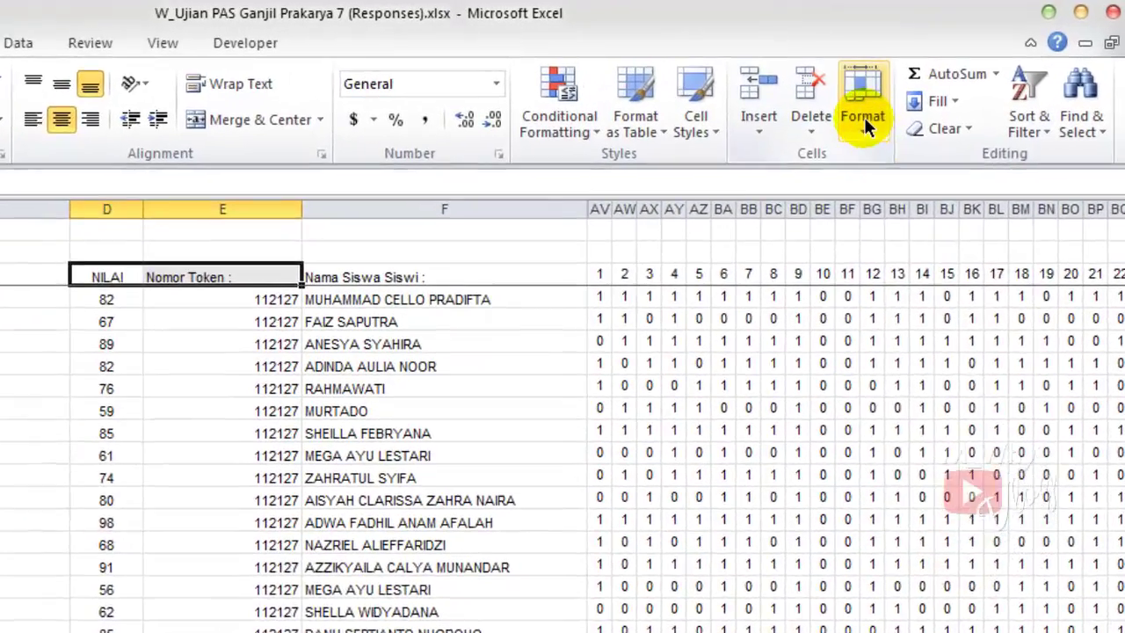
{"action": "left_click", "coordinate": [900, 92]}
{"action": "mouse_move", "coordinate": [935, 297]}
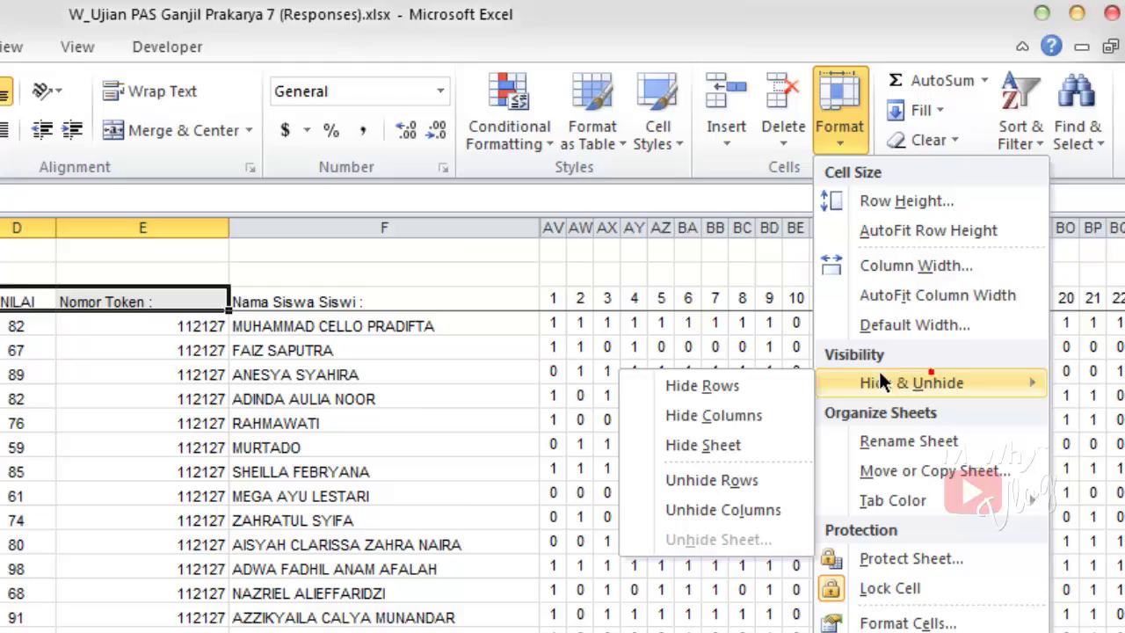
{"action": "left_click", "coordinate": [752, 414]}
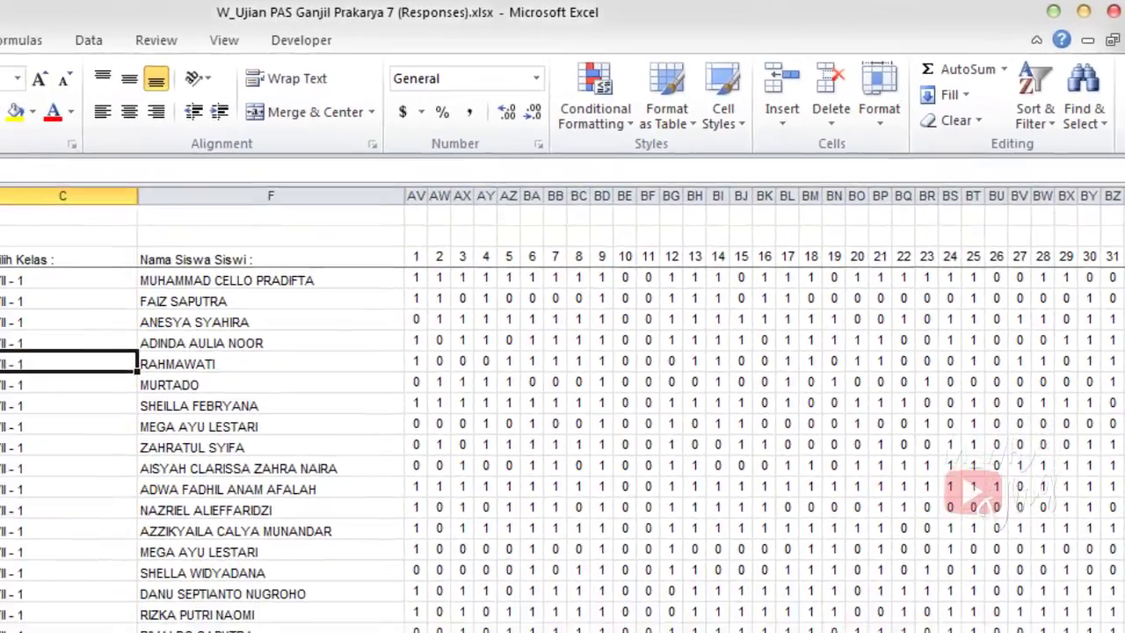
- Hide the Score column B
{"action": "left_click", "coordinate": [114, 217]}
{"action": "left_click", "coordinate": [921, 95]}
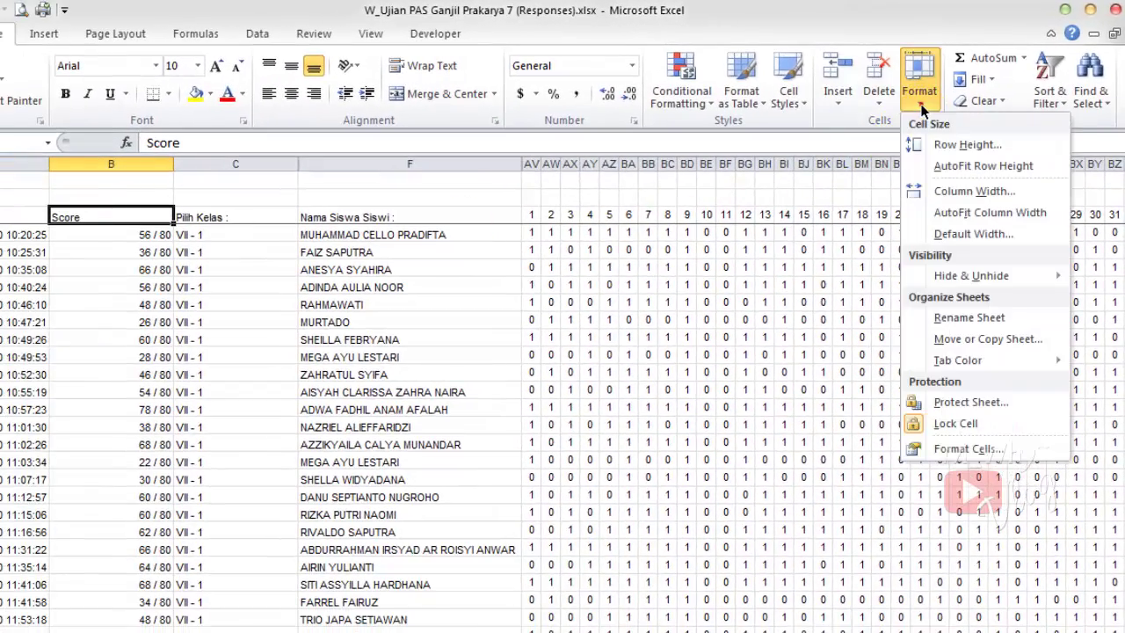
{"action": "mouse_move", "coordinate": [955, 275]}
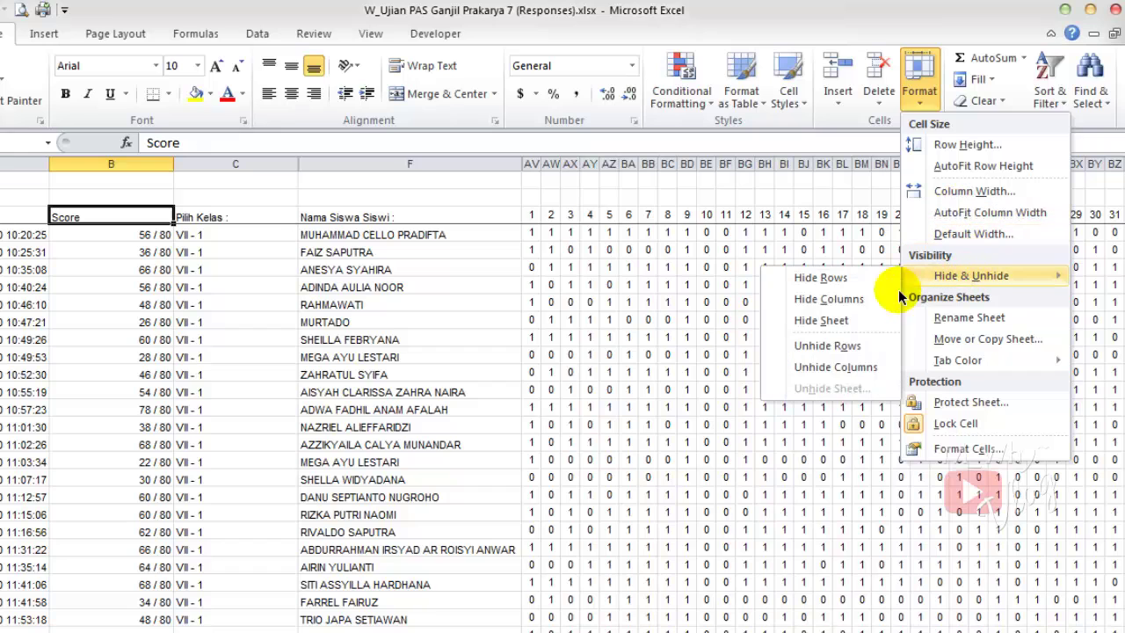
{"action": "left_click", "coordinate": [854, 300]}
{"action": "left_click", "coordinate": [345, 353]}
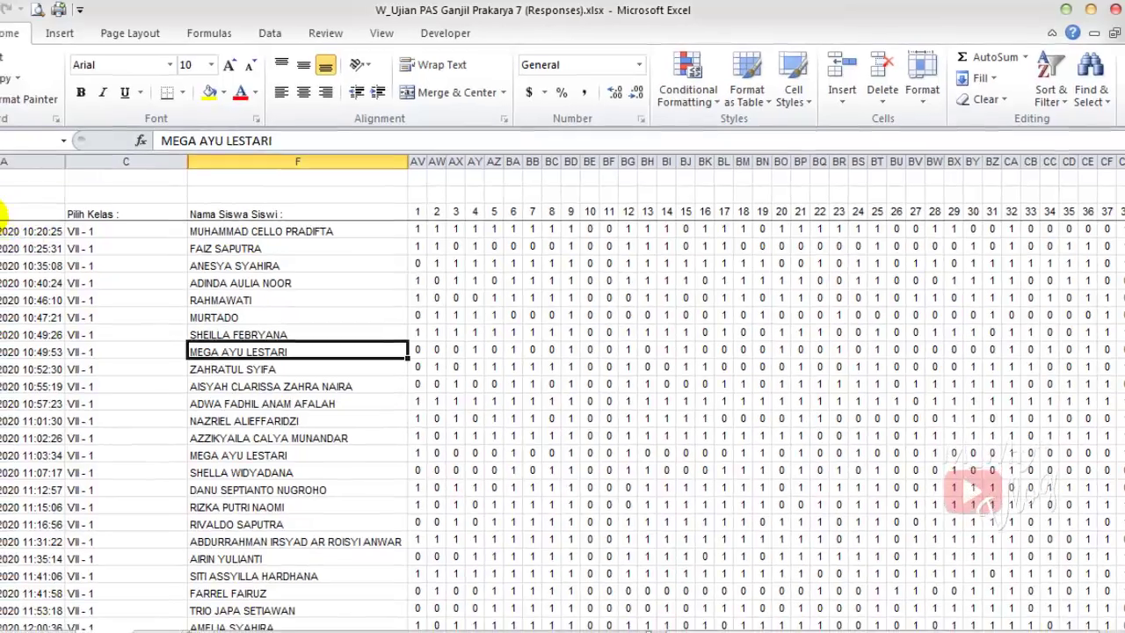
- Centre the Timestamp heading in A3 and resize columns A and C to fit their contents
{"action": "left_click", "coordinate": [18, 219]}
{"action": "left_click_drag", "start_coordinate": [48, 164], "coordinate": [91, 159]}
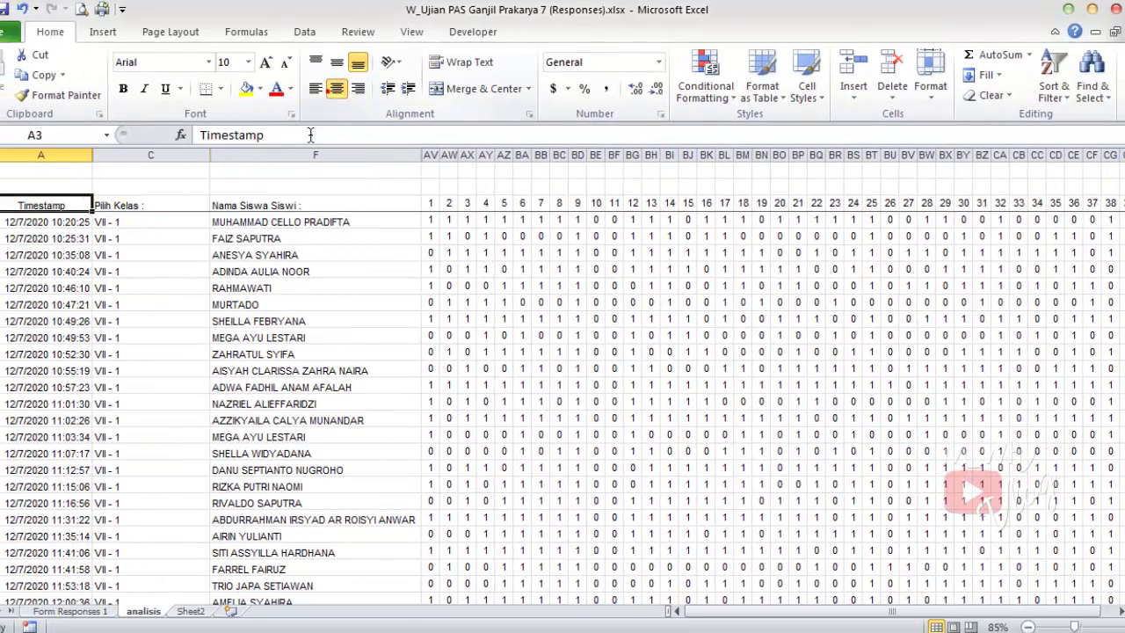
{"action": "left_click_drag", "start_coordinate": [208, 156], "coordinate": [152, 157]}
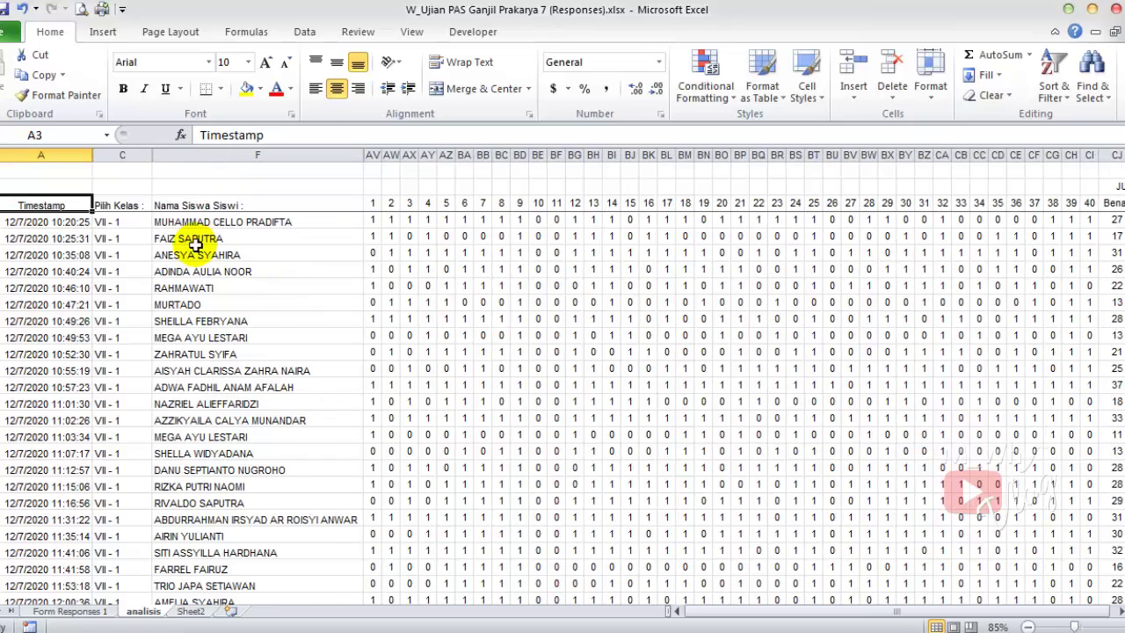
- Select the whole Pilih Kelas column C
{"action": "left_click", "coordinate": [128, 148]}
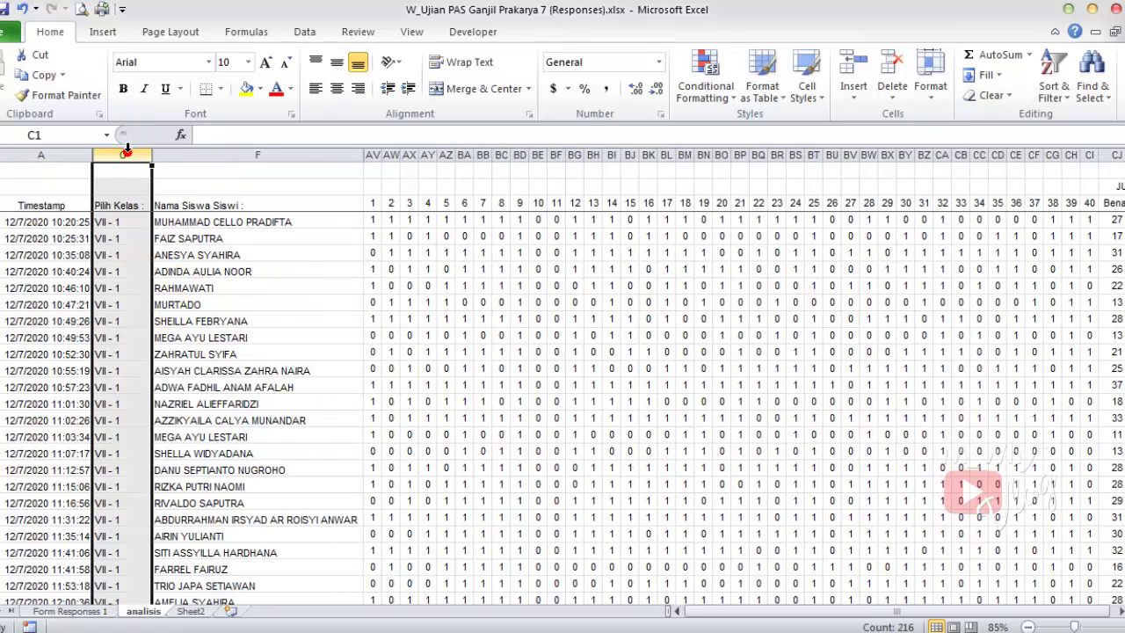
- Centre the contents of the Pilih Kelas column horizontally
{"action": "left_click", "coordinate": [337, 88]}
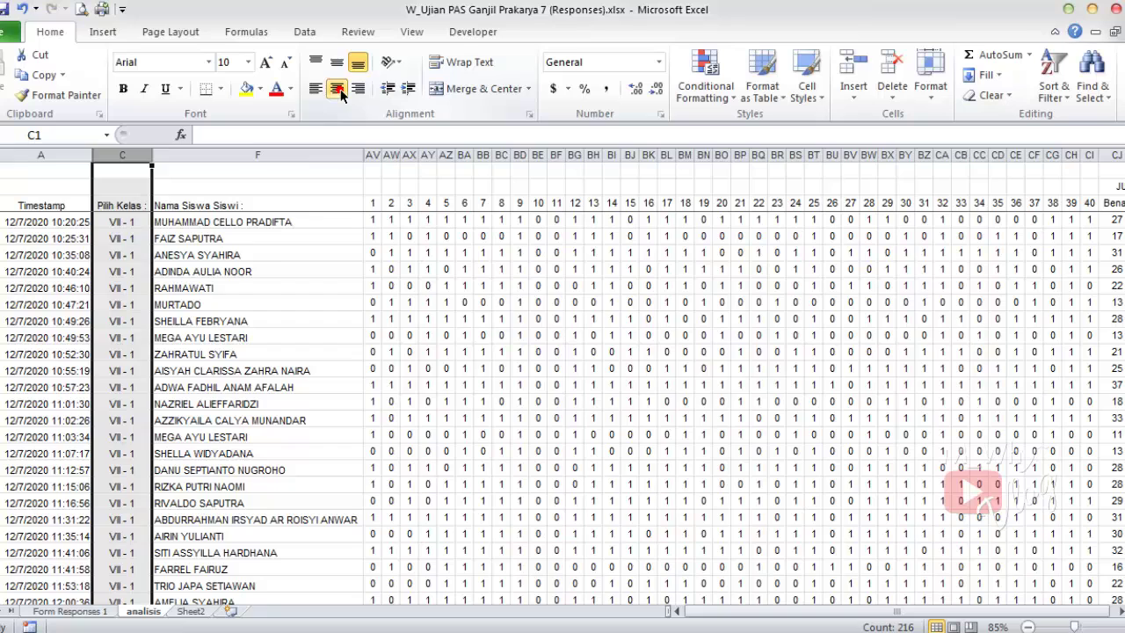
{"action": "left_click", "coordinate": [290, 290]}
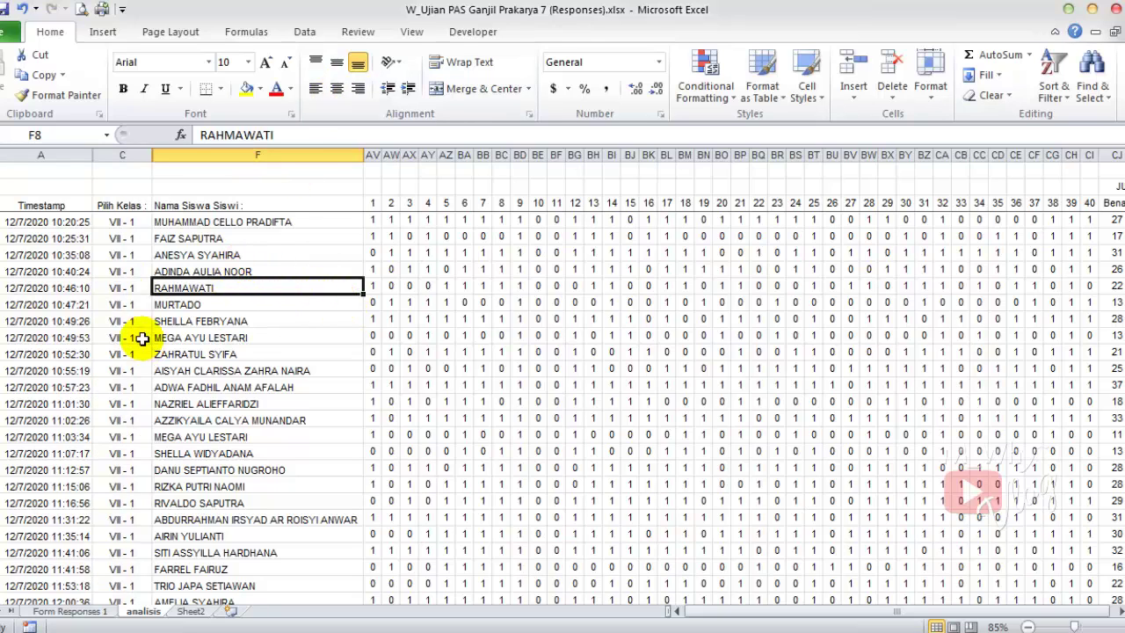
{"action": "left_click", "coordinate": [44, 222]}
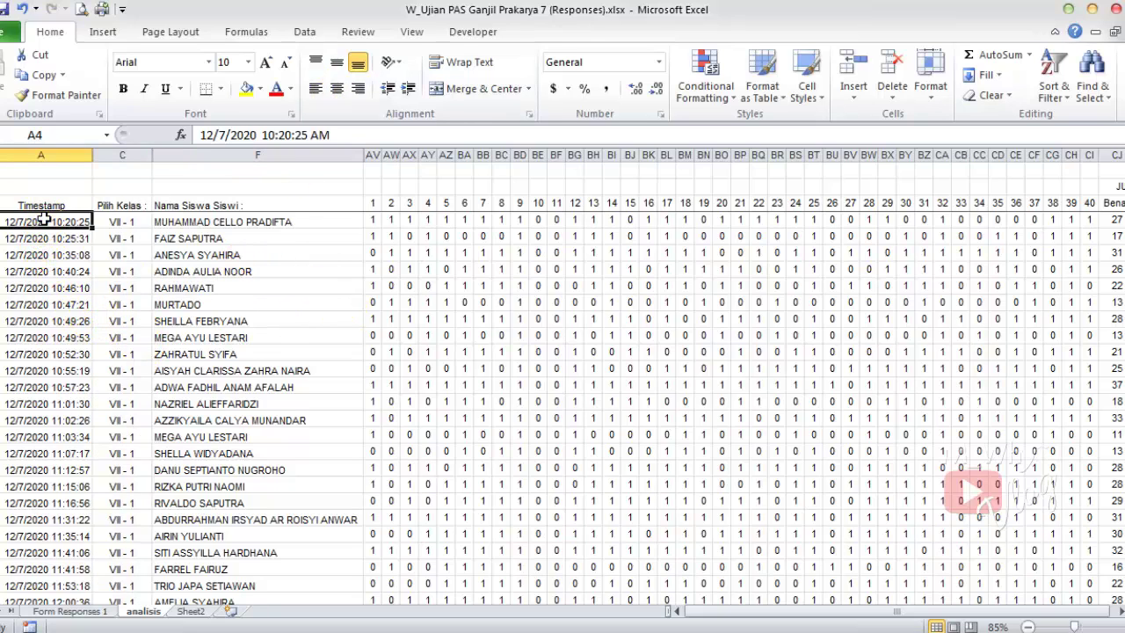
{"action": "left_click", "coordinate": [123, 221]}
{"action": "left_click", "coordinate": [199, 226]}
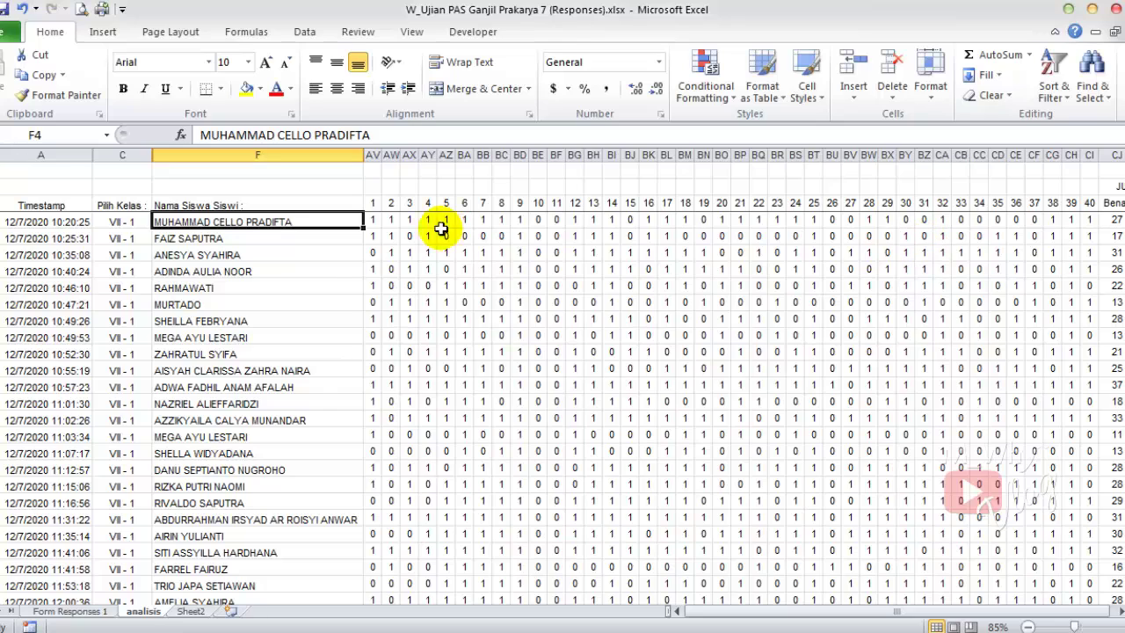
- Enter the label "Kunci Jawaban --->" in cell F2, above the student name heading
{"action": "left_click", "coordinate": [270, 188]}
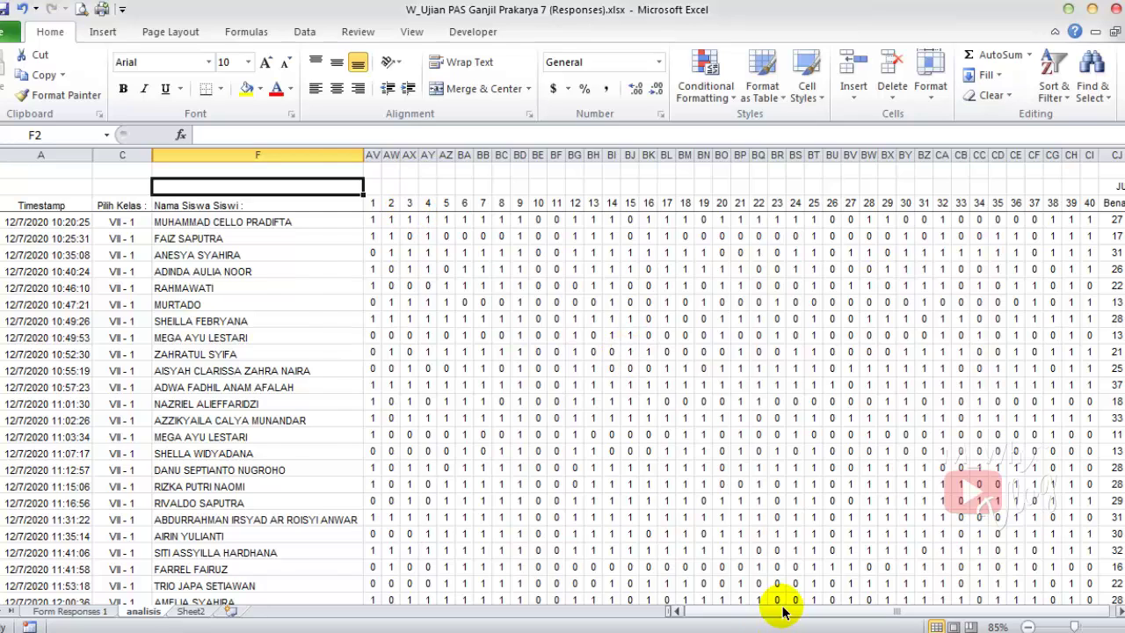
{"action": "left_click_drag", "start_coordinate": [781, 611], "coordinate": [809, 618]}
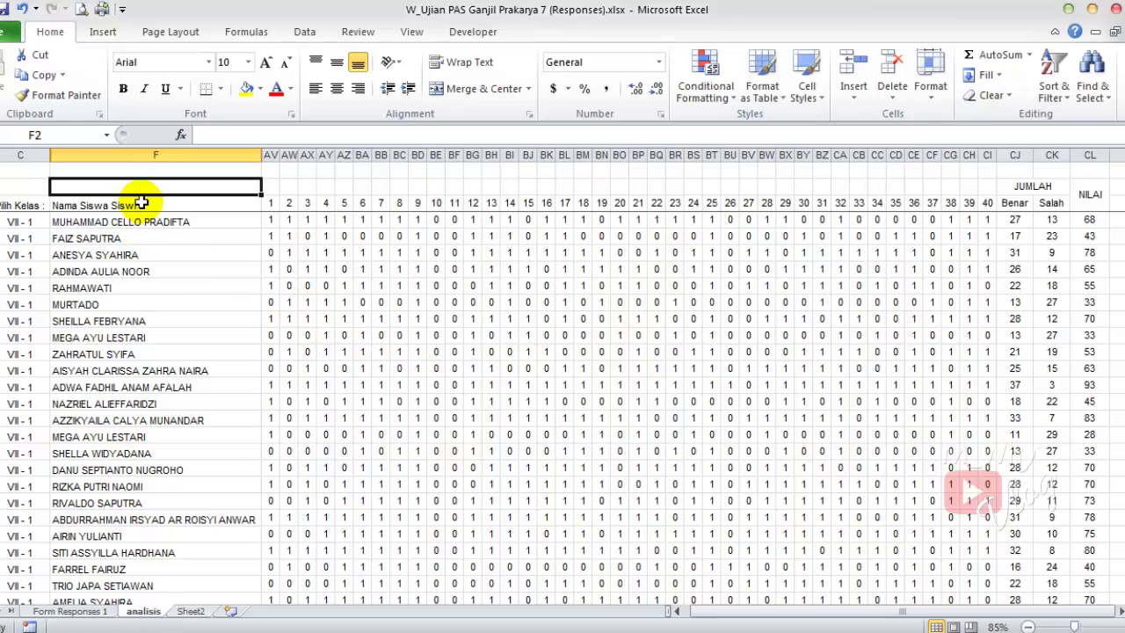
{"action": "type", "text": "Kunci Jawaban --->"}
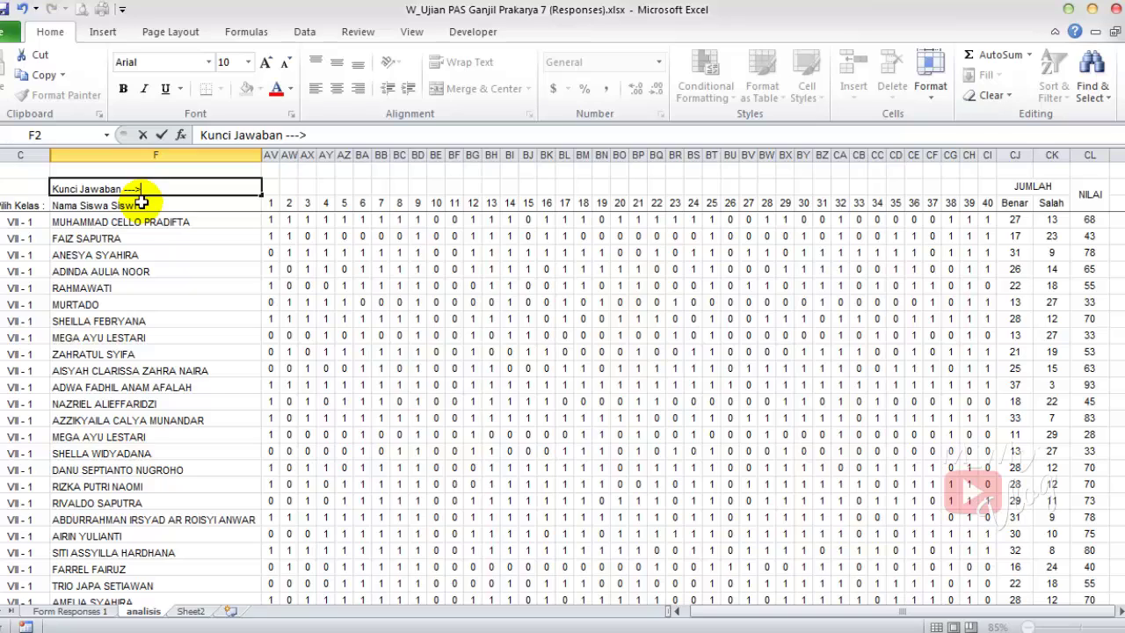
{"action": "key", "text": "Return"}
{"action": "key", "text": "Up"}
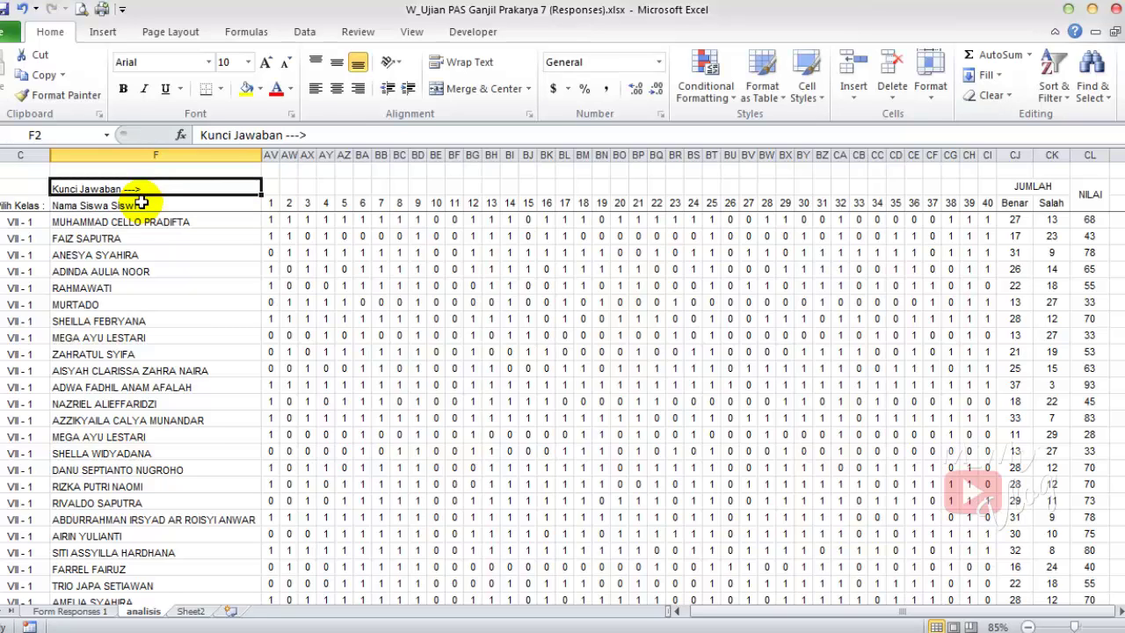
- Right-align the answer key label in F2 and colour its text blue
{"action": "left_click", "coordinate": [359, 89]}
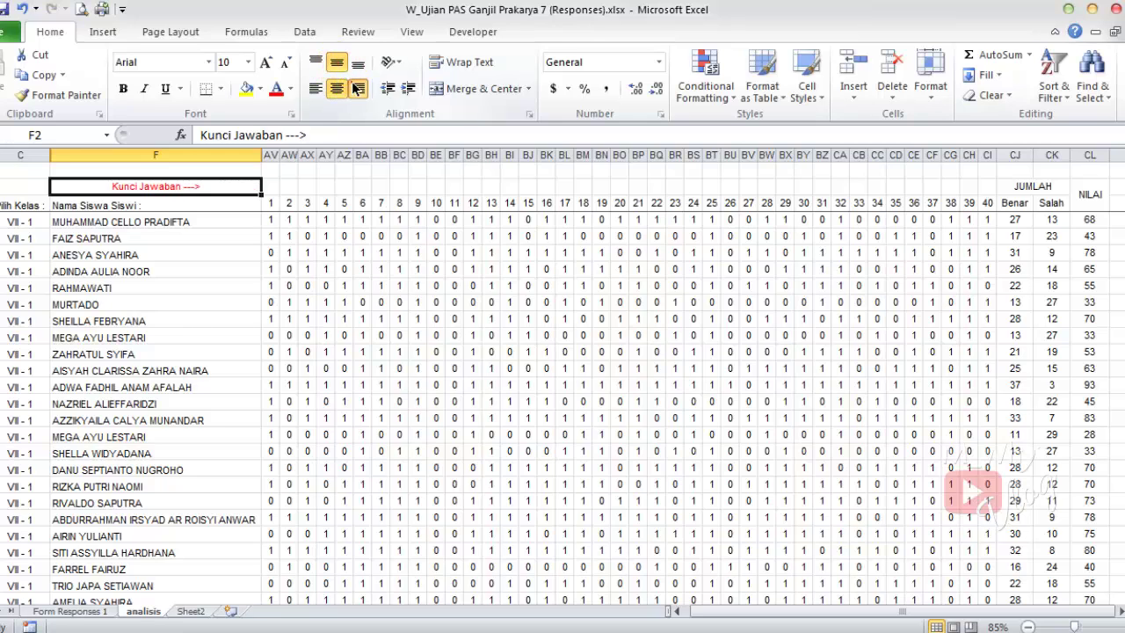
{"action": "left_click", "coordinate": [290, 89]}
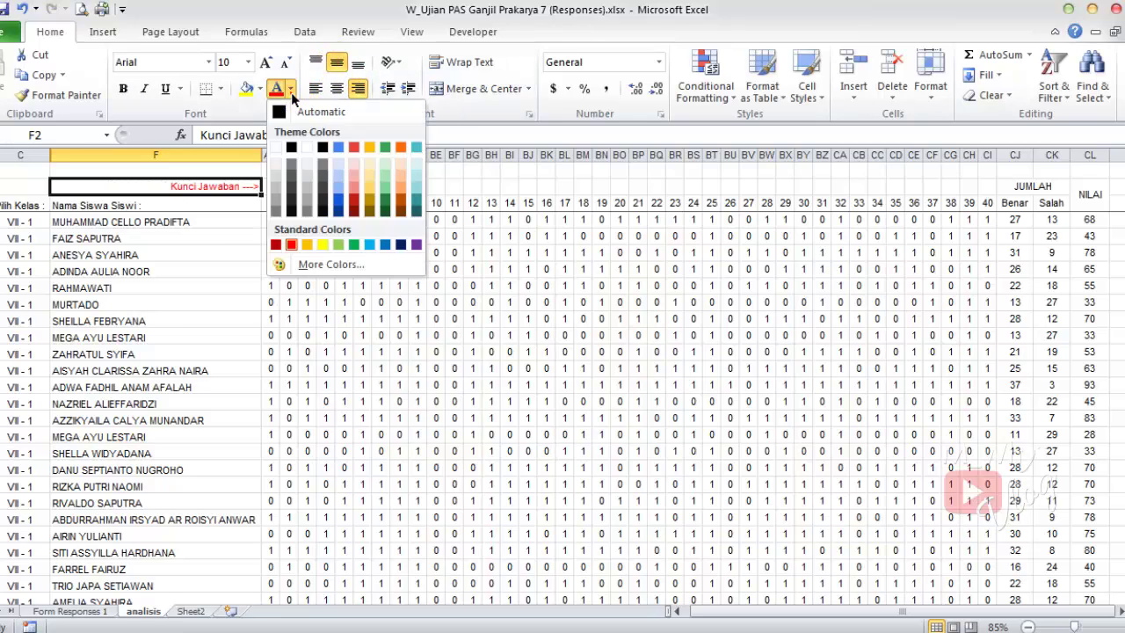
{"action": "left_click", "coordinate": [383, 246]}
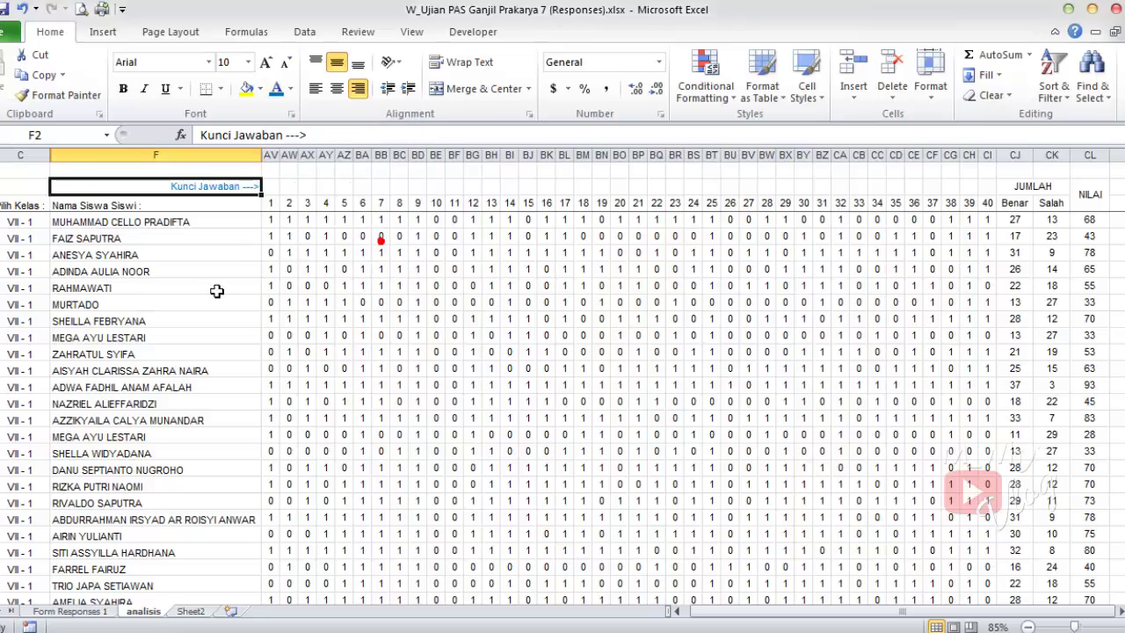
{"action": "left_click", "coordinate": [216, 288]}
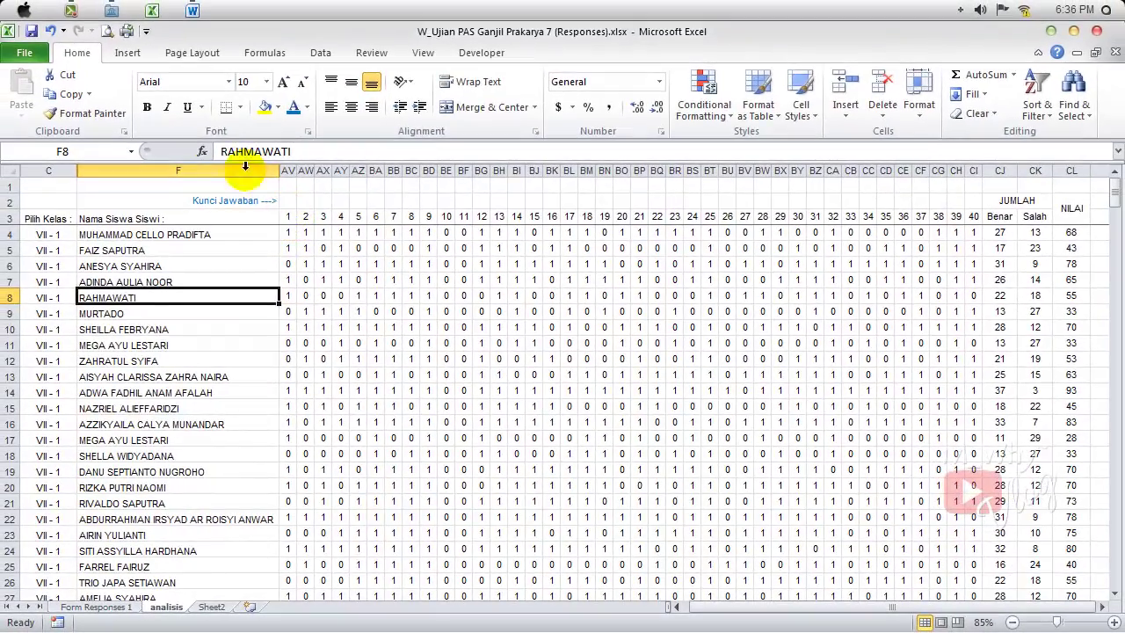
- Open KUNCI JAWABAN PRAKARYA 7.docx in Word from the PAS PRAKARYA 7 folder and place its window over the workbook
{"action": "left_click", "coordinate": [115, 14]}
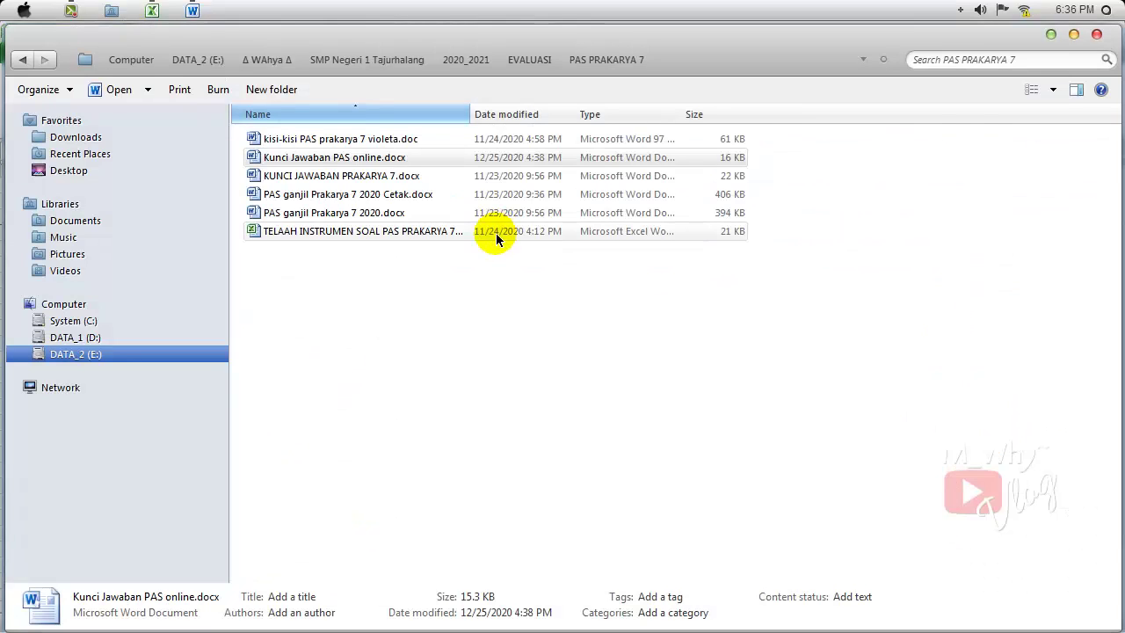
{"action": "double_click", "coordinate": [360, 176]}
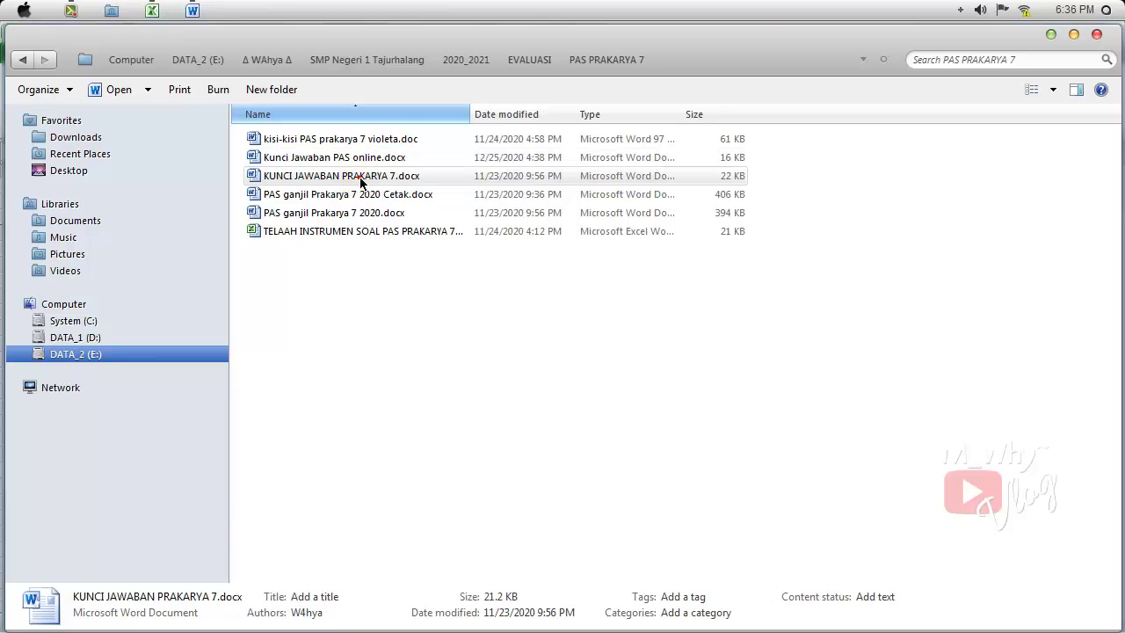
{"action": "scroll", "coordinate": [395, 312], "scroll_direction": "down", "scroll_amount": 5}
{"action": "scroll", "coordinate": [392, 315], "scroll_direction": "up", "scroll_amount": 2}
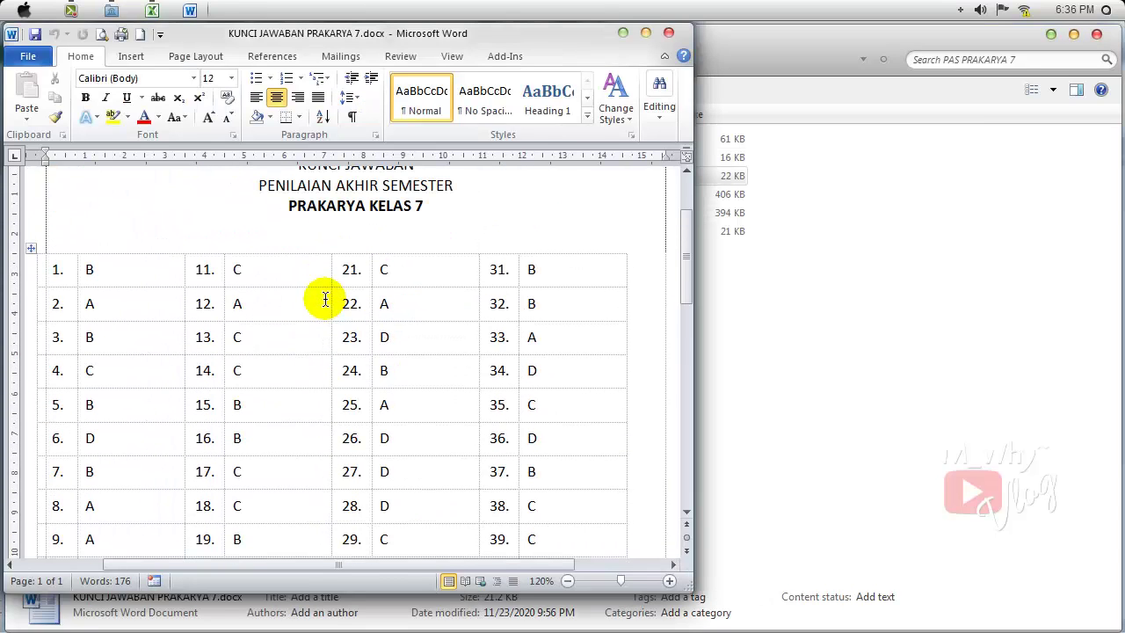
{"action": "left_click", "coordinate": [1074, 34]}
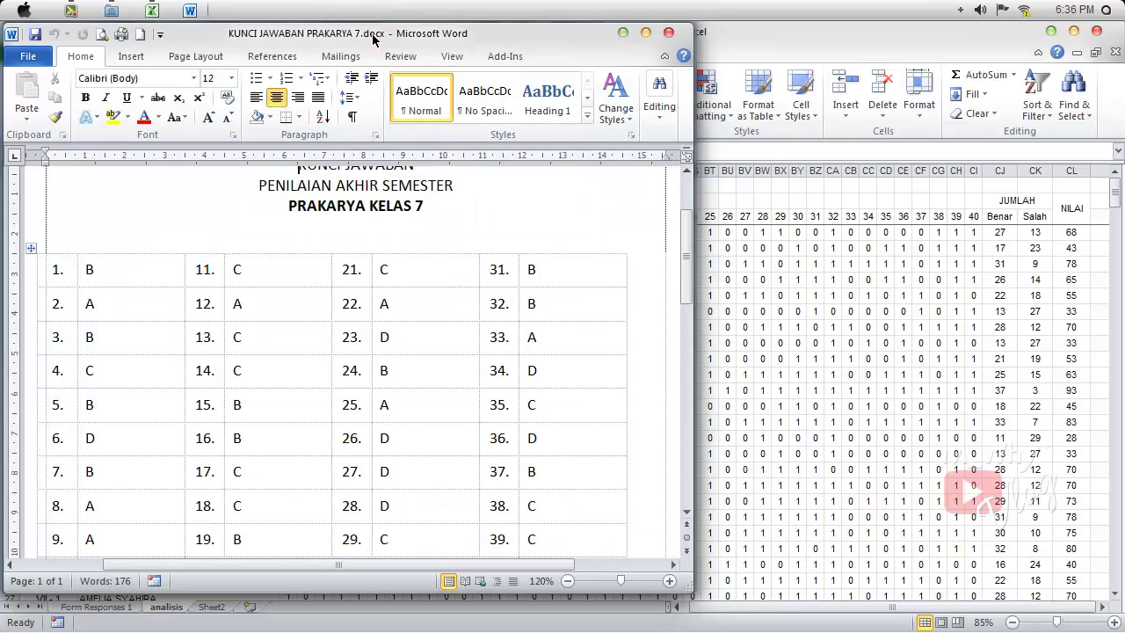
{"action": "left_click_drag", "start_coordinate": [373, 39], "coordinate": [609, 251]}
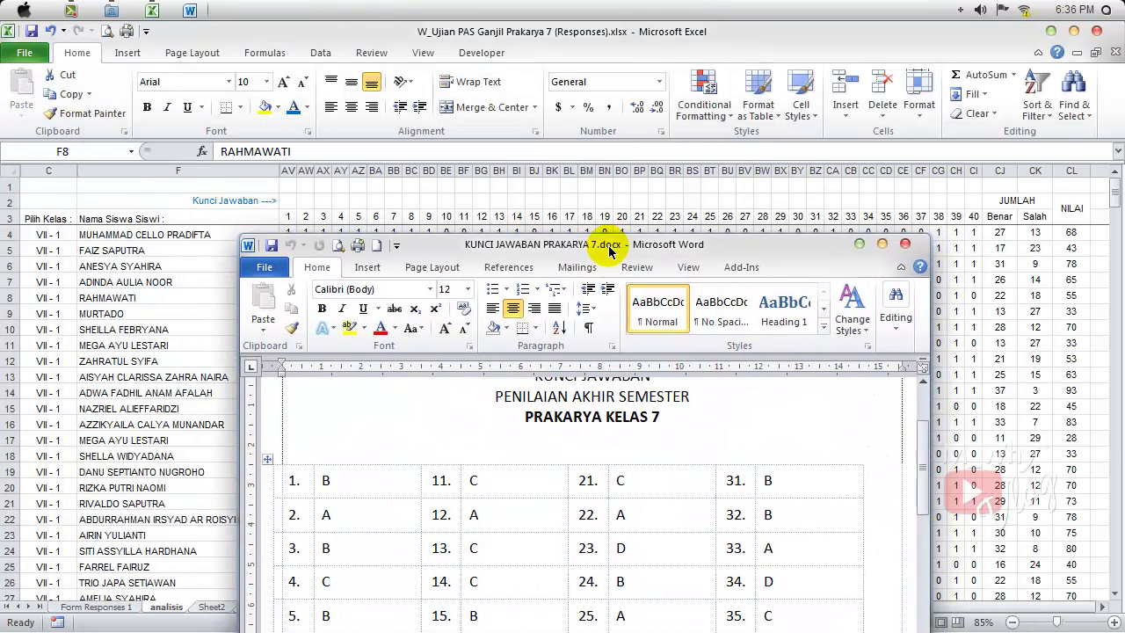
- Copy the entire answer key table for questions 1 to 40 from the Word document
{"action": "left_click", "coordinate": [299, 204]}
{"action": "left_click", "coordinate": [484, 200]}
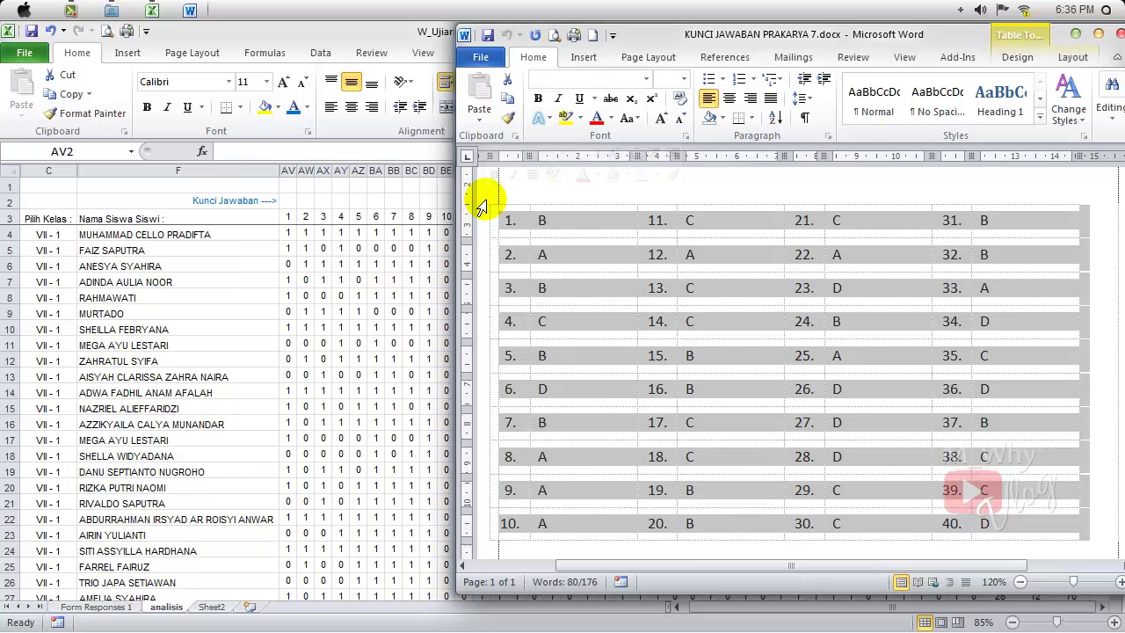
{"action": "right_click", "coordinate": [481, 204]}
{"action": "left_click", "coordinate": [674, 242]}
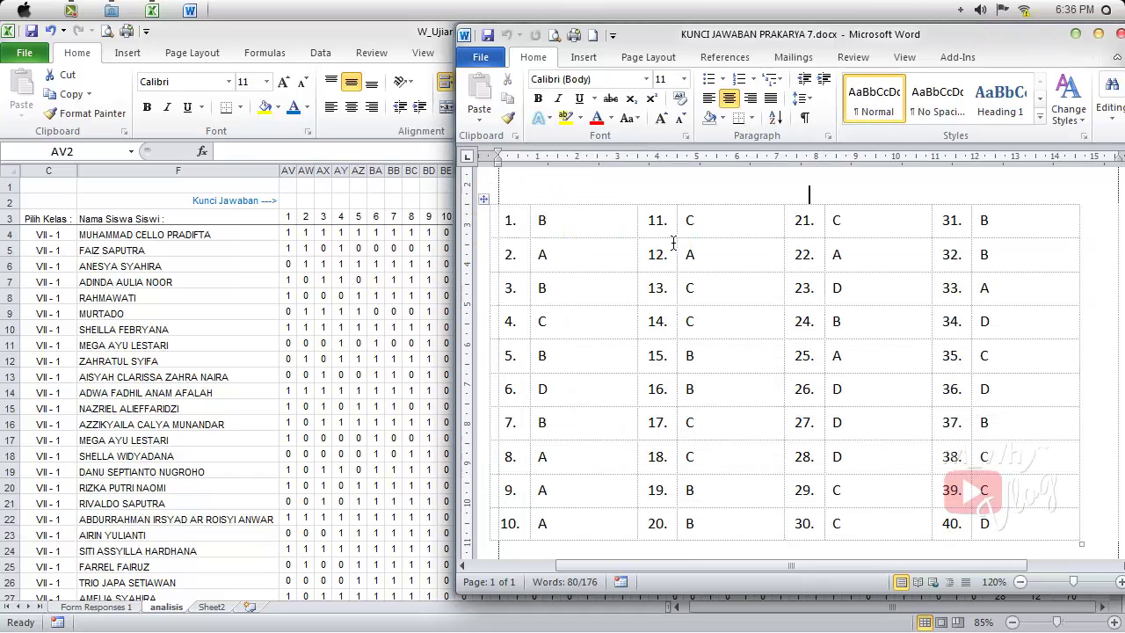
{"action": "left_click", "coordinate": [488, 199]}
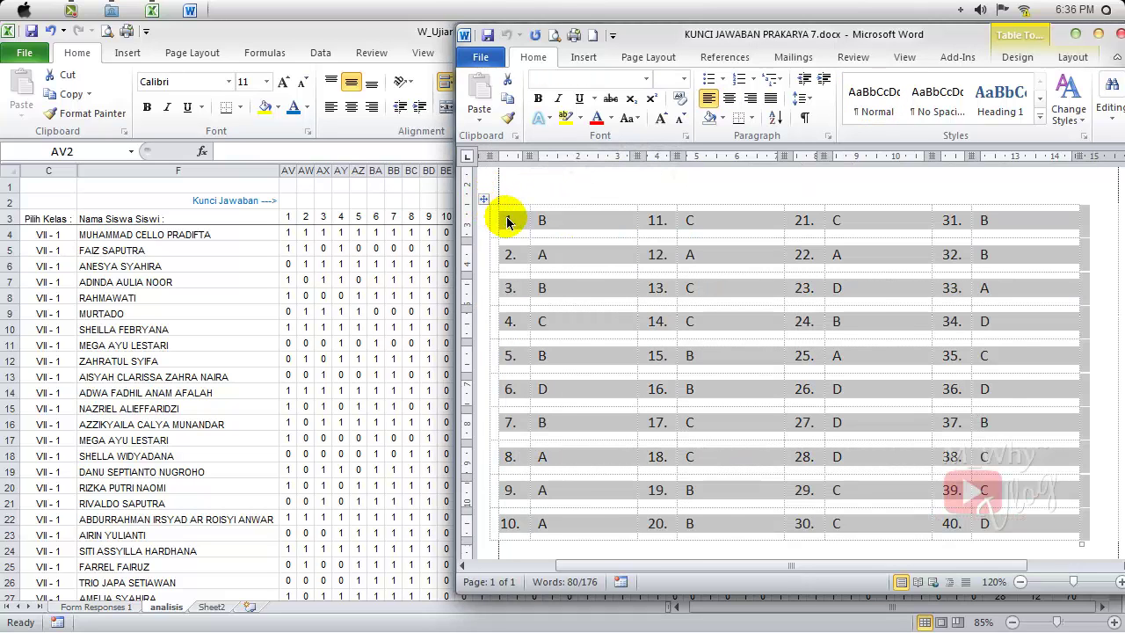
{"action": "right_click", "coordinate": [484, 201]}
{"action": "left_click", "coordinate": [543, 237]}
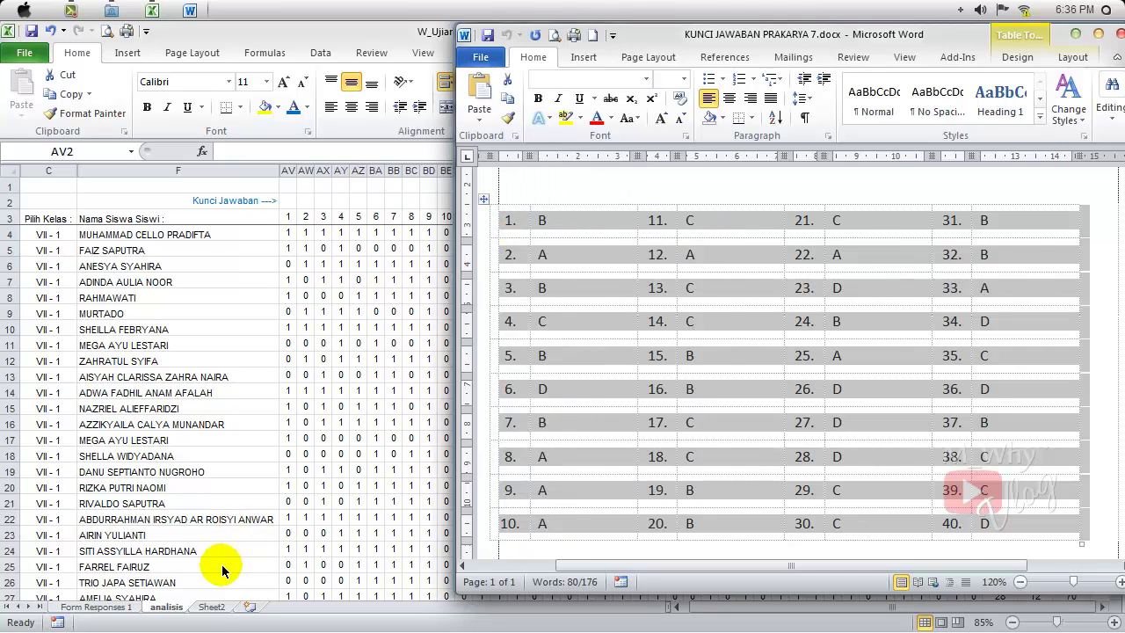
- Switch to Sheet2 of the Excel workbook and paste the answer key table starting at cell E2
{"action": "left_click", "coordinate": [210, 606]}
{"action": "left_click", "coordinate": [213, 605]}
{"action": "scroll", "coordinate": [286, 530], "scroll_direction": "up", "scroll_amount": 2}
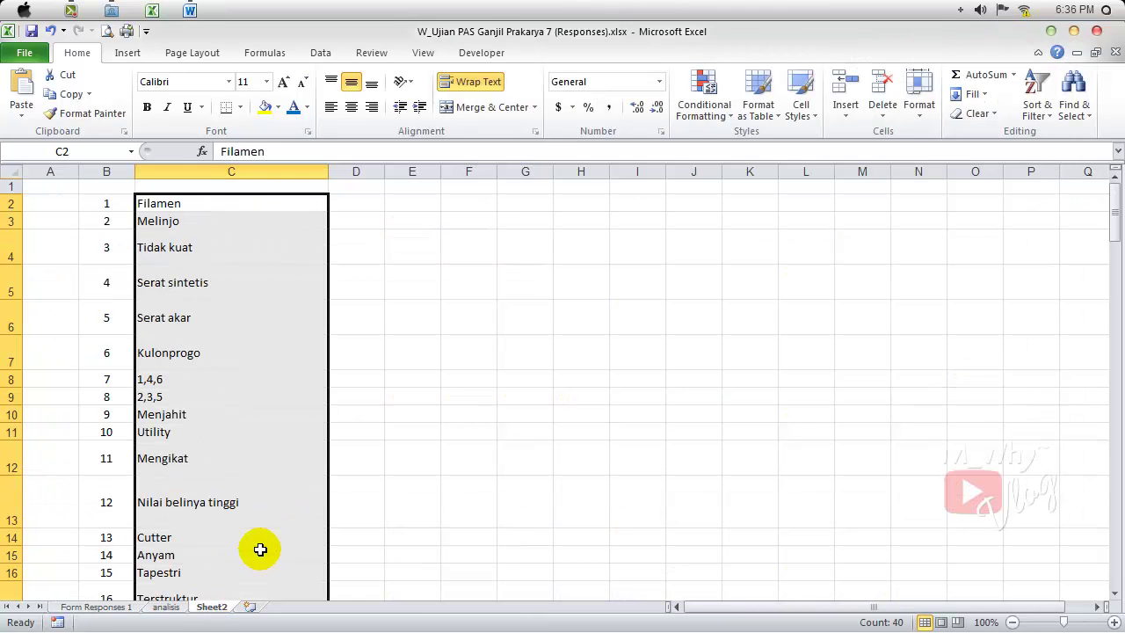
{"action": "left_click", "coordinate": [422, 209]}
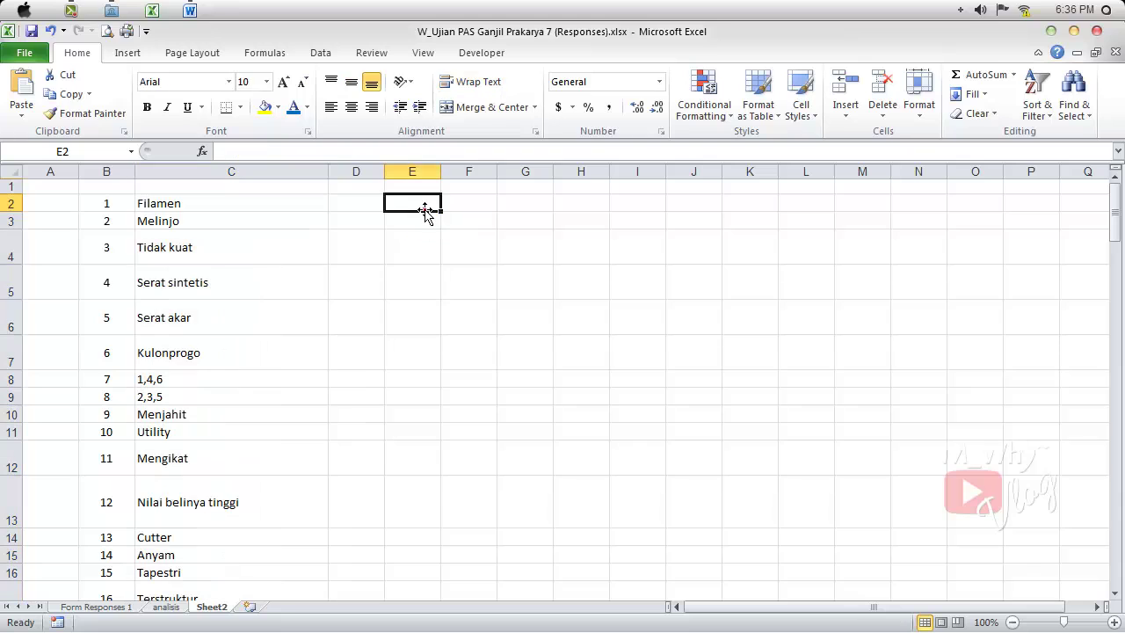
{"action": "left_click", "coordinate": [20, 82]}
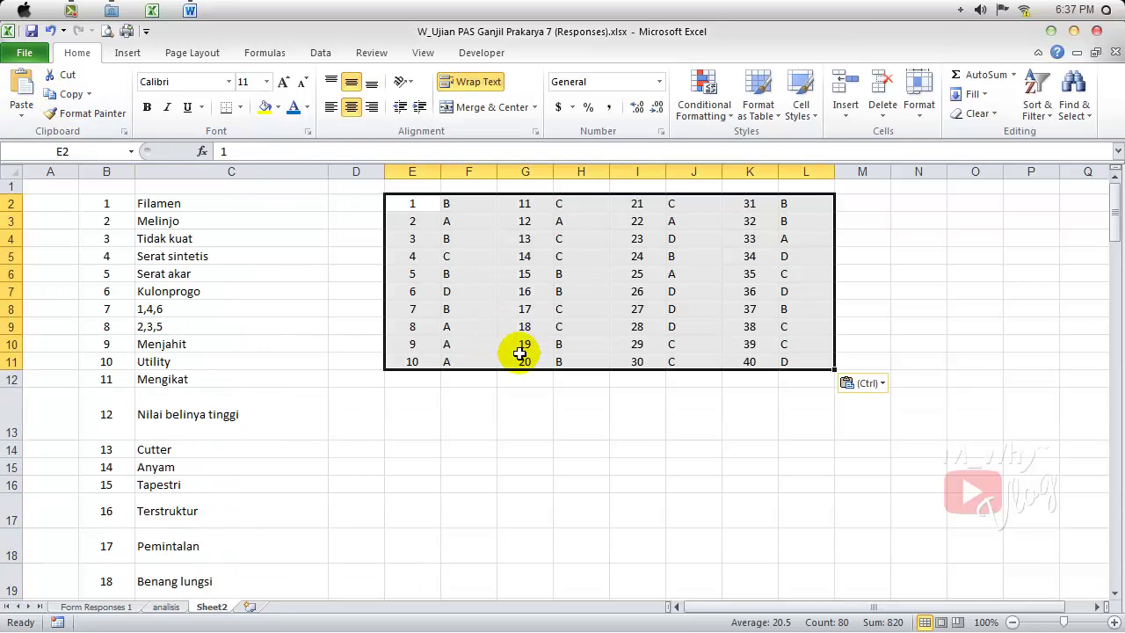
{"action": "left_click", "coordinate": [525, 414]}
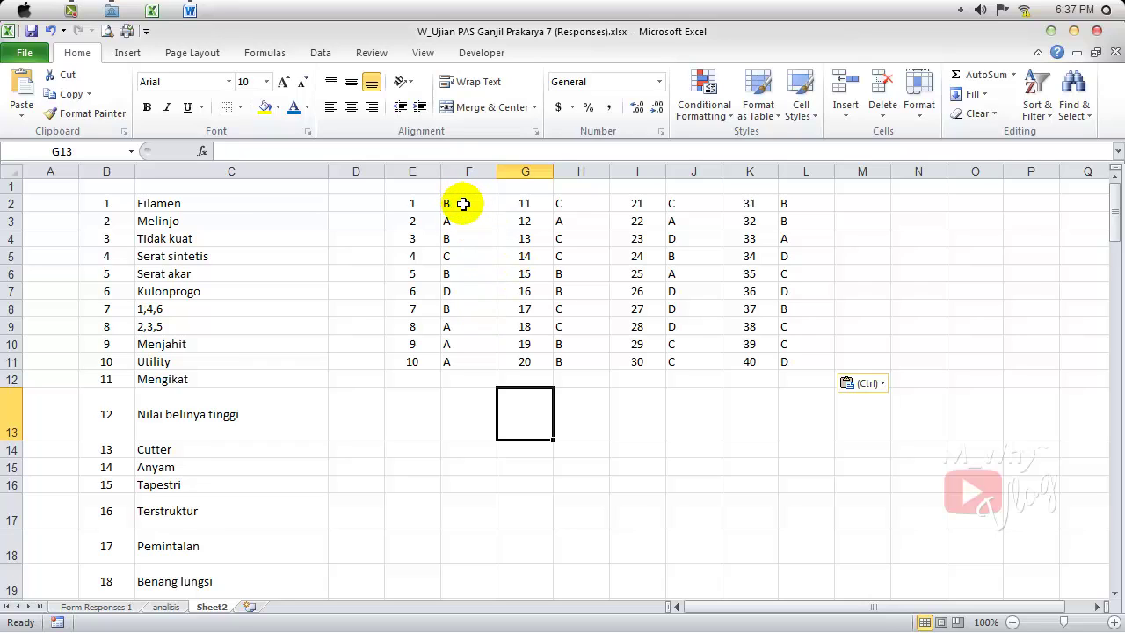
- Copy answers 1 to 10 (F2:F11) and paste them transposed into the analisis sheet's answer key row, starting at AV2
{"action": "left_click_drag", "start_coordinate": [463, 204], "coordinate": [452, 358]}
{"action": "right_click", "coordinate": [452, 293]}
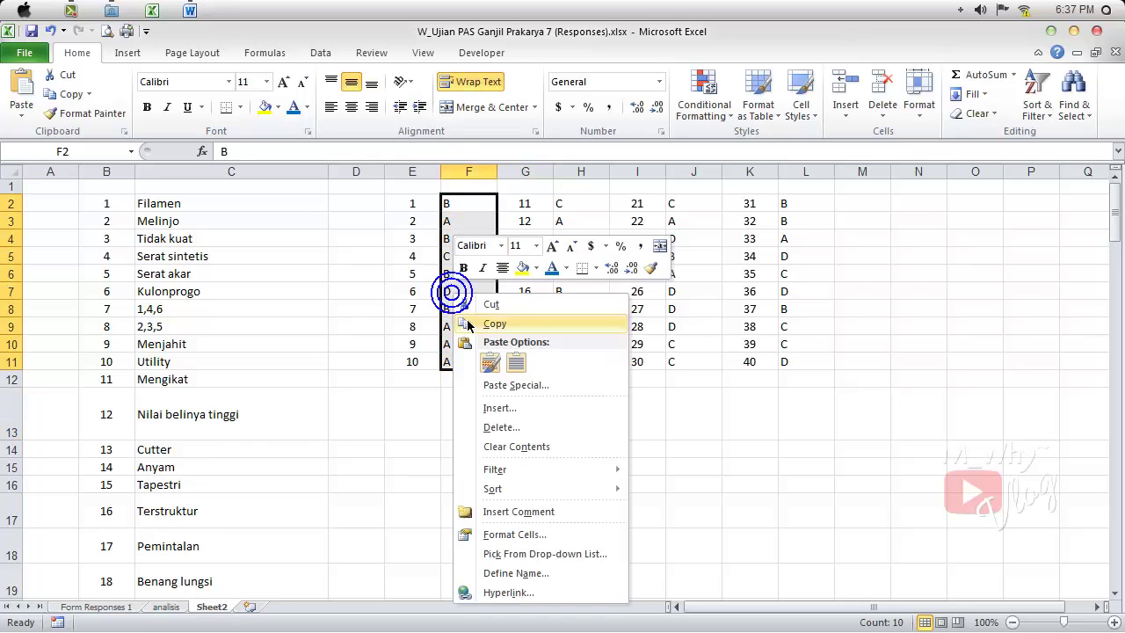
{"action": "left_click", "coordinate": [494, 323]}
{"action": "left_click", "coordinate": [164, 606]}
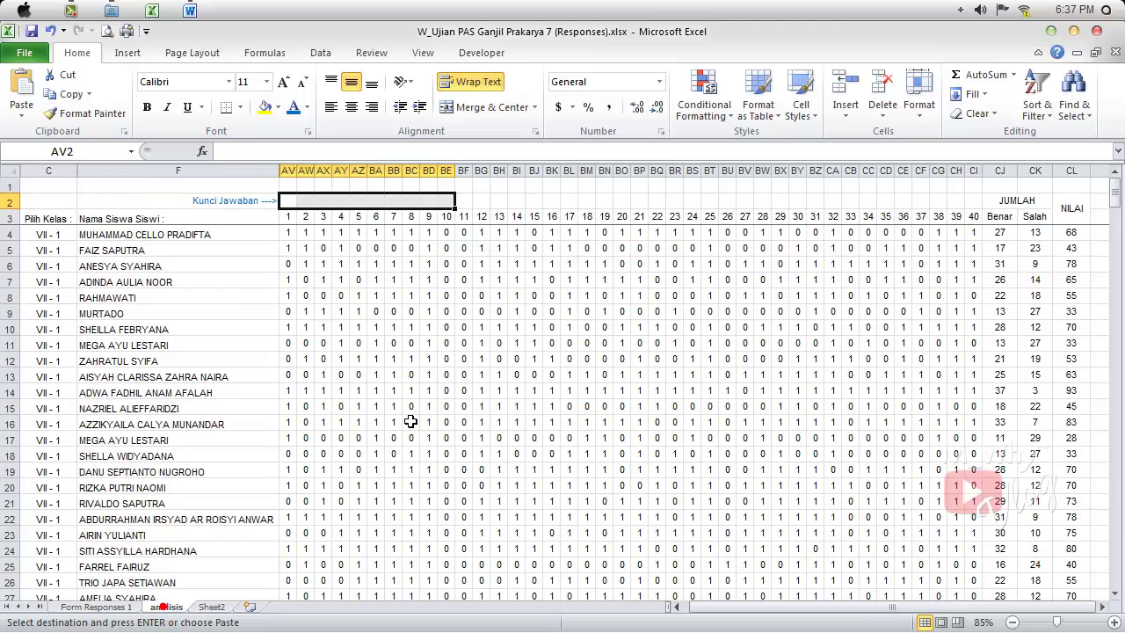
{"action": "left_click", "coordinate": [290, 200]}
{"action": "right_click", "coordinate": [290, 200]}
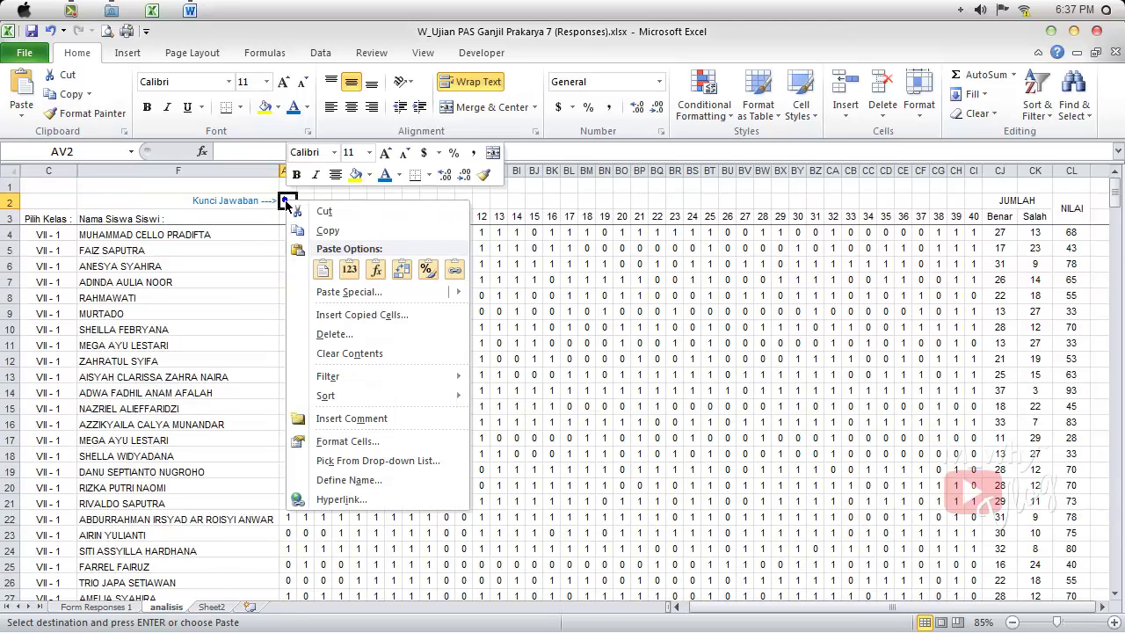
{"action": "mouse_move", "coordinate": [466, 292]}
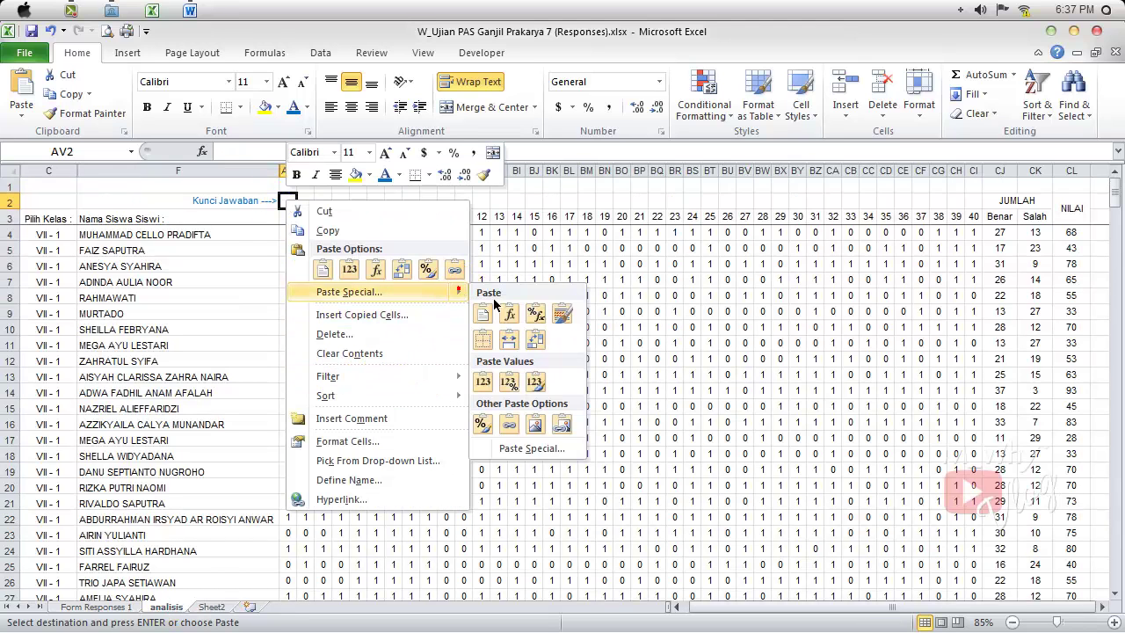
{"action": "left_click", "coordinate": [519, 446]}
{"action": "left_click", "coordinate": [552, 529]}
{"action": "left_click", "coordinate": [577, 560]}
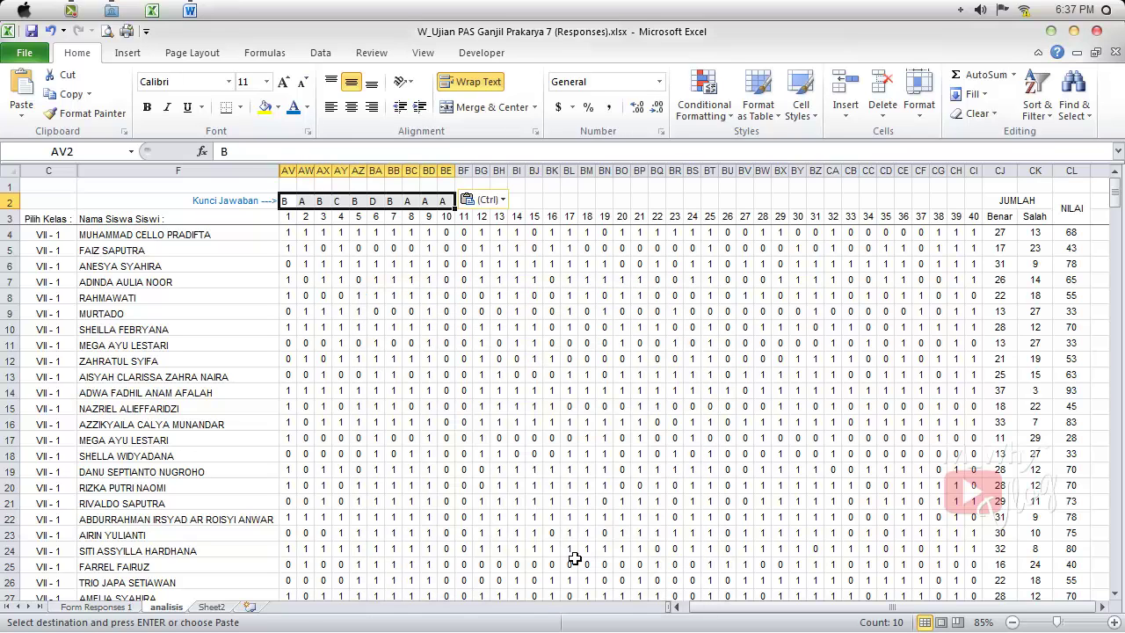
{"action": "left_click", "coordinate": [490, 266]}
{"action": "left_click", "coordinate": [439, 205]}
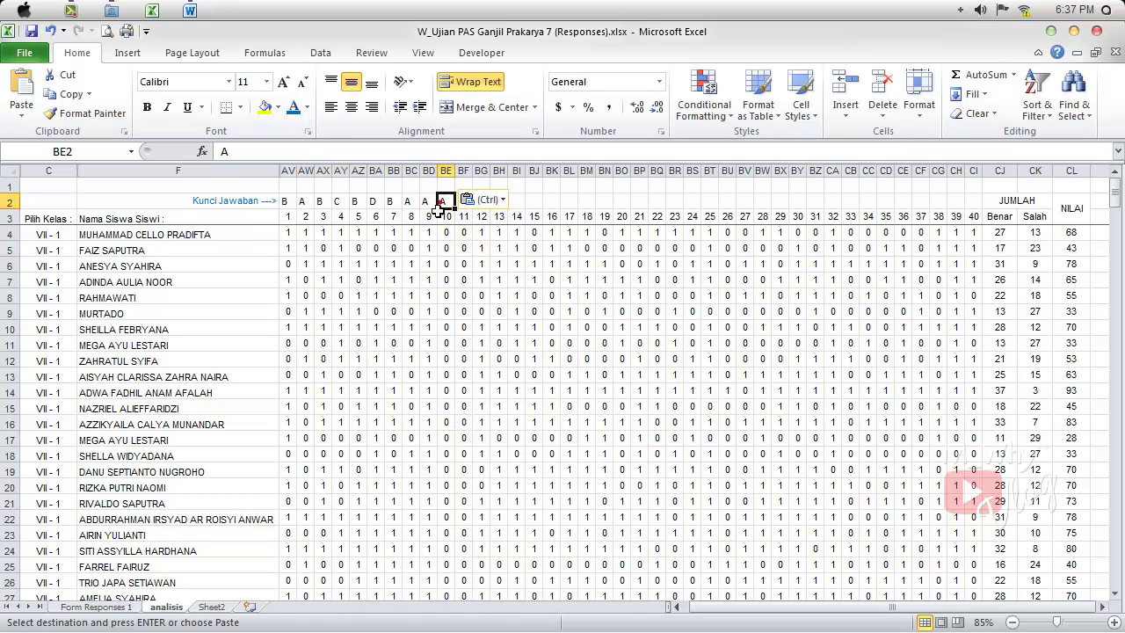
{"action": "key", "text": "Right"}
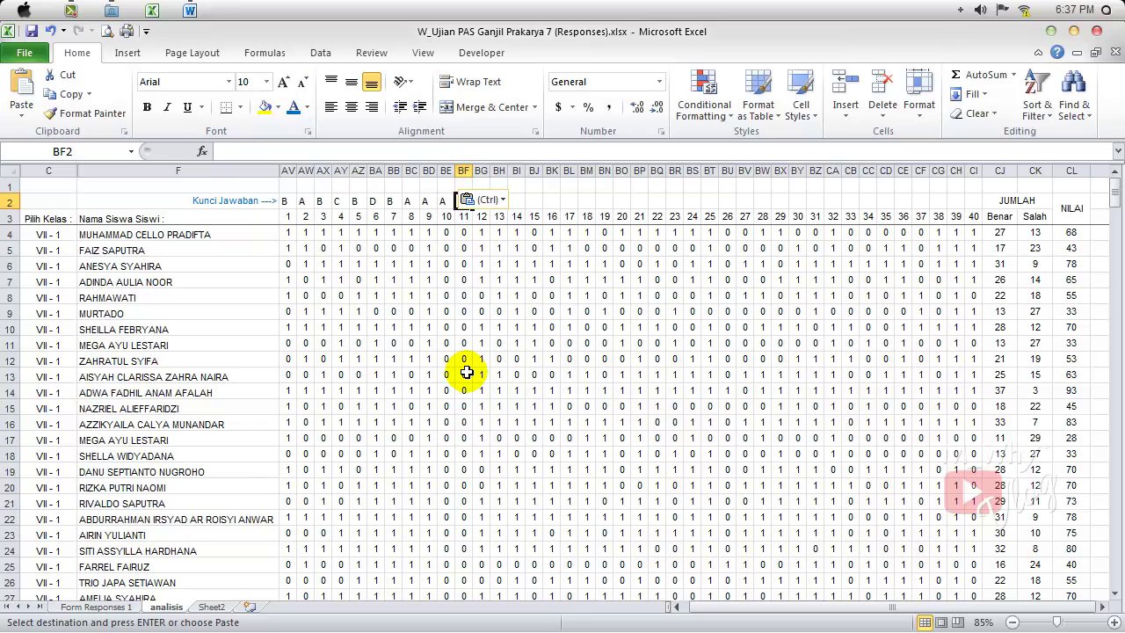
{"action": "key", "text": "Escape"}
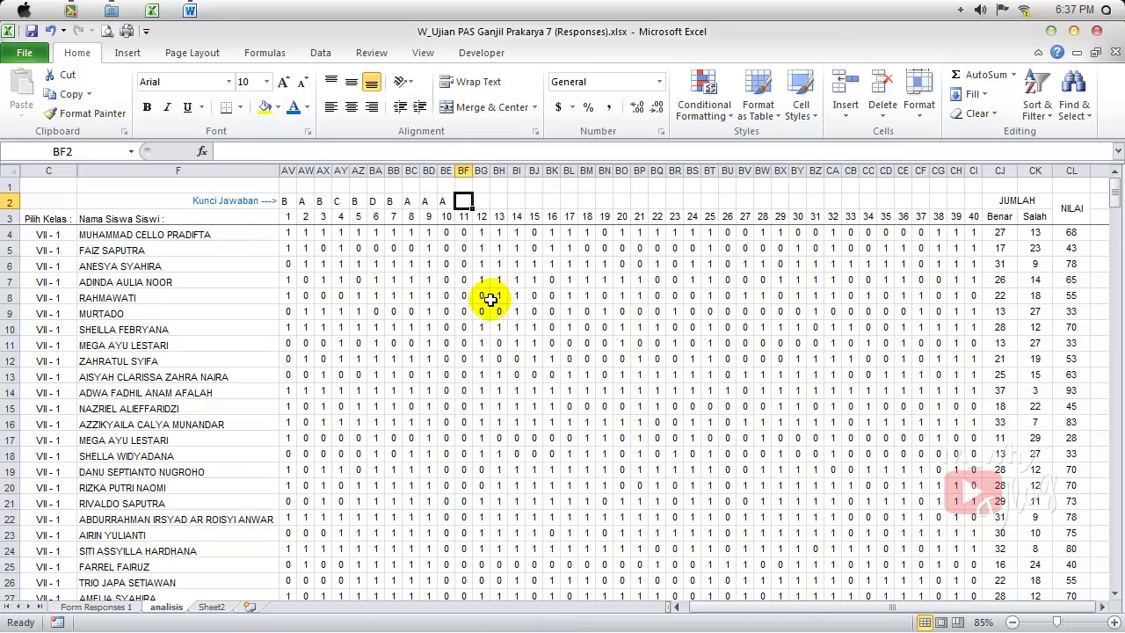
- Copy answers 11 to 20 (H2:H11) from Sheet2 and paste them transposed into the analisis sheet's answer key row, starting at BF2
{"action": "left_click", "coordinate": [218, 606]}
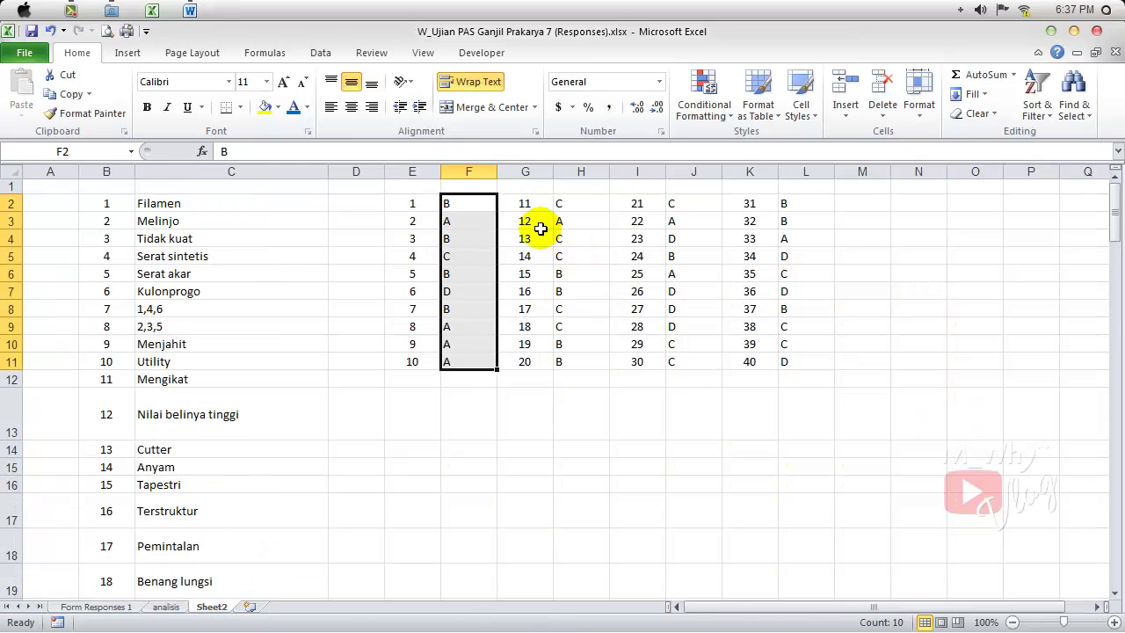
{"action": "left_click", "coordinate": [573, 205]}
{"action": "left_click_drag", "start_coordinate": [573, 206], "coordinate": [571, 356]}
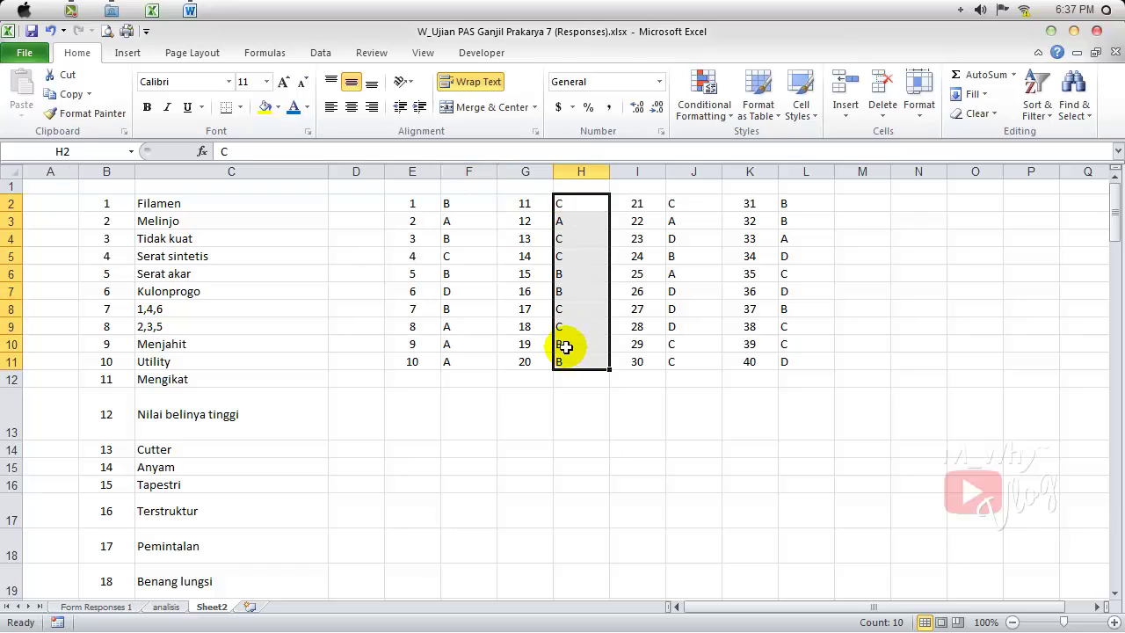
{"action": "right_click", "coordinate": [572, 356]}
{"action": "left_click", "coordinate": [608, 67]}
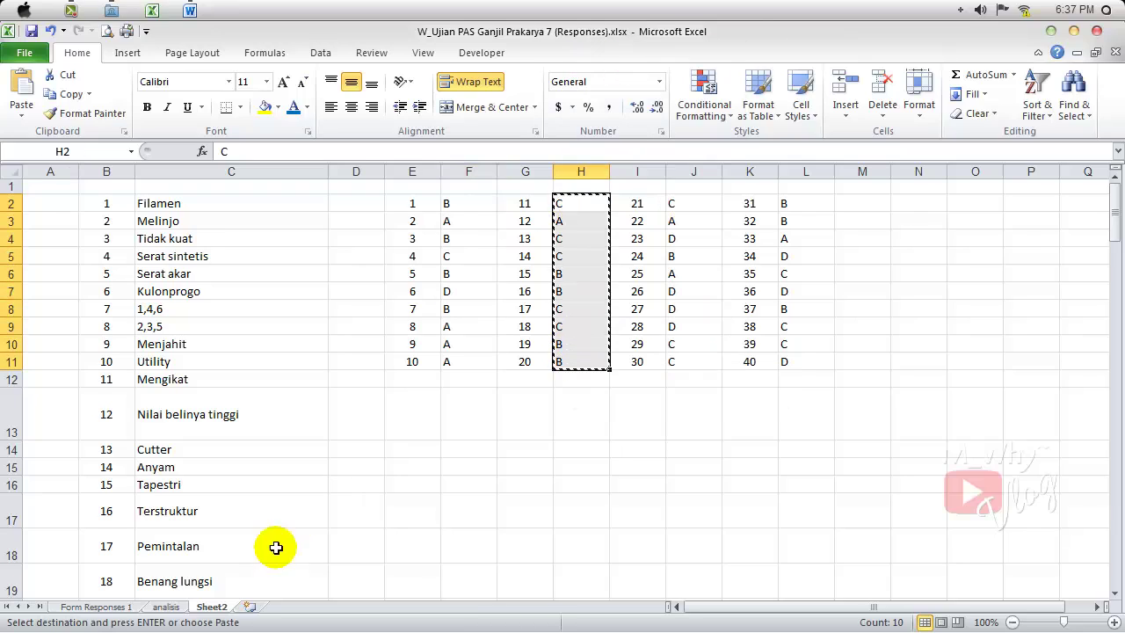
{"action": "left_click", "coordinate": [164, 606]}
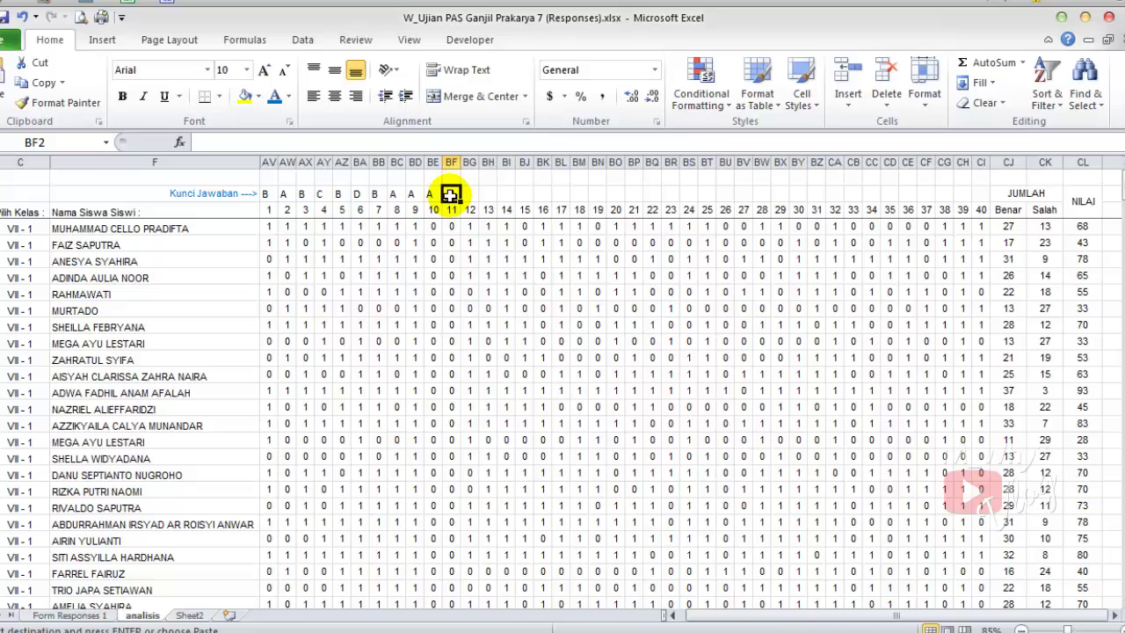
{"action": "right_click", "coordinate": [461, 200]}
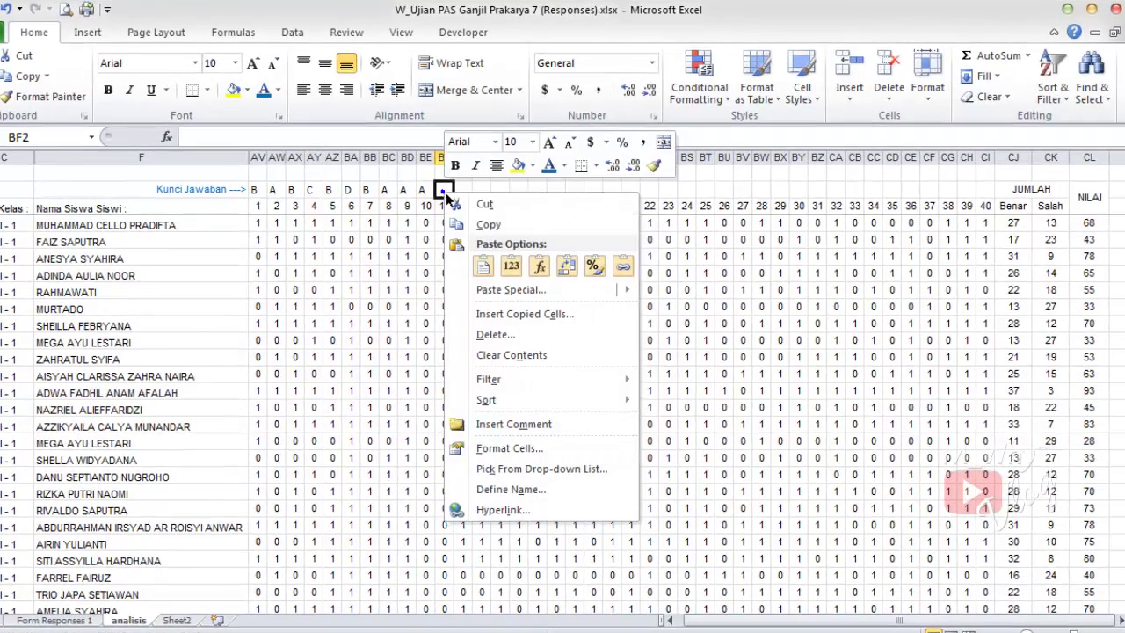
{"action": "mouse_move", "coordinate": [647, 310]}
{"action": "left_click", "coordinate": [703, 456]}
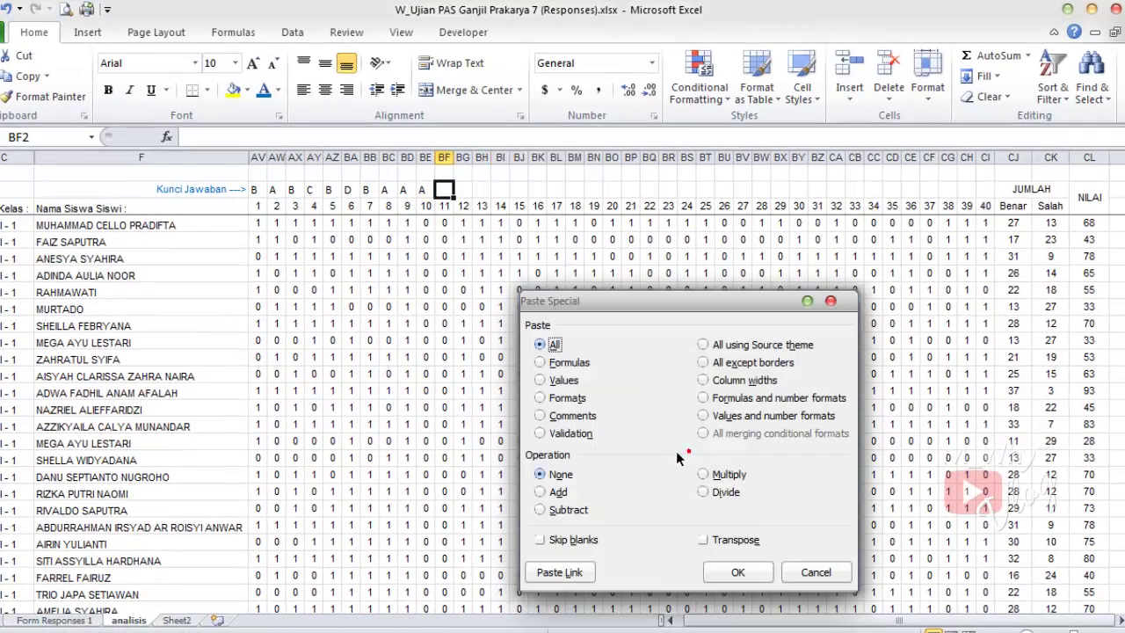
{"action": "left_click", "coordinate": [708, 539]}
{"action": "left_click", "coordinate": [724, 574]}
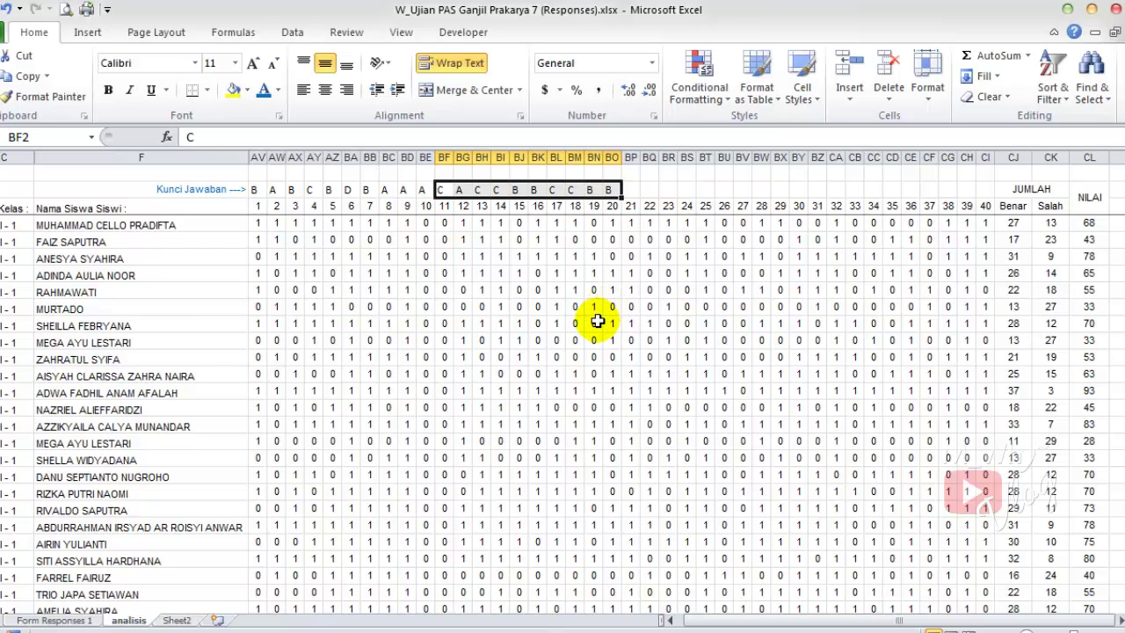
- Copy answers 21 to 30 (J2:J11) from Sheet2 and paste them transposed into the analisis sheet's answer key row, starting at BP2
{"action": "left_click", "coordinate": [632, 191]}
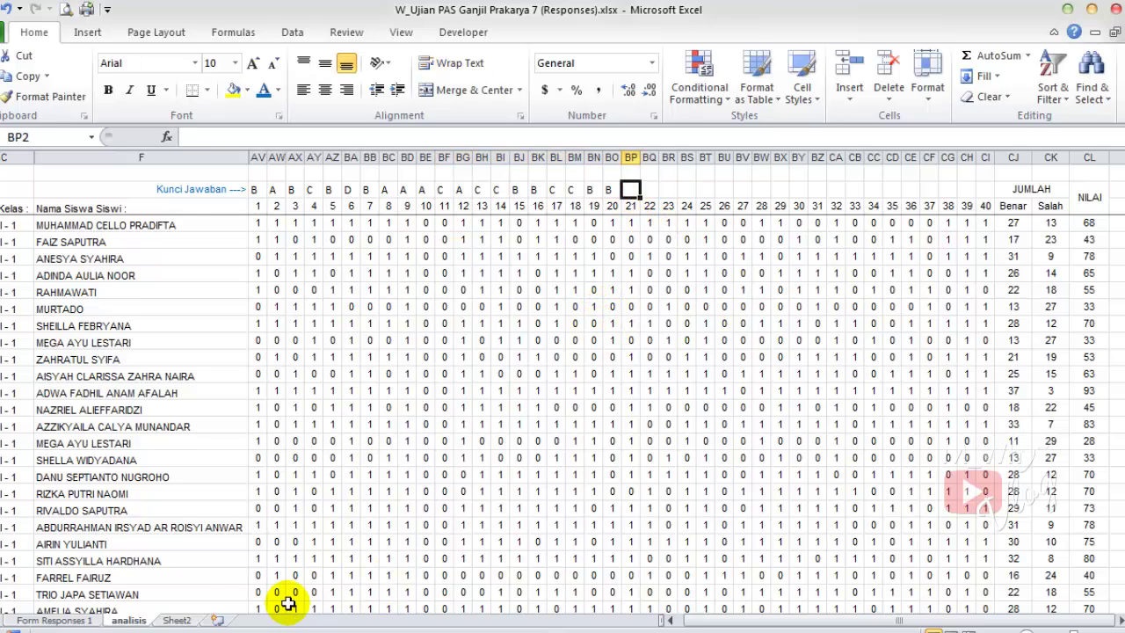
{"action": "left_click", "coordinate": [175, 619]}
{"action": "left_click_drag", "start_coordinate": [678, 191], "coordinate": [673, 356]}
{"action": "right_click", "coordinate": [671, 309]}
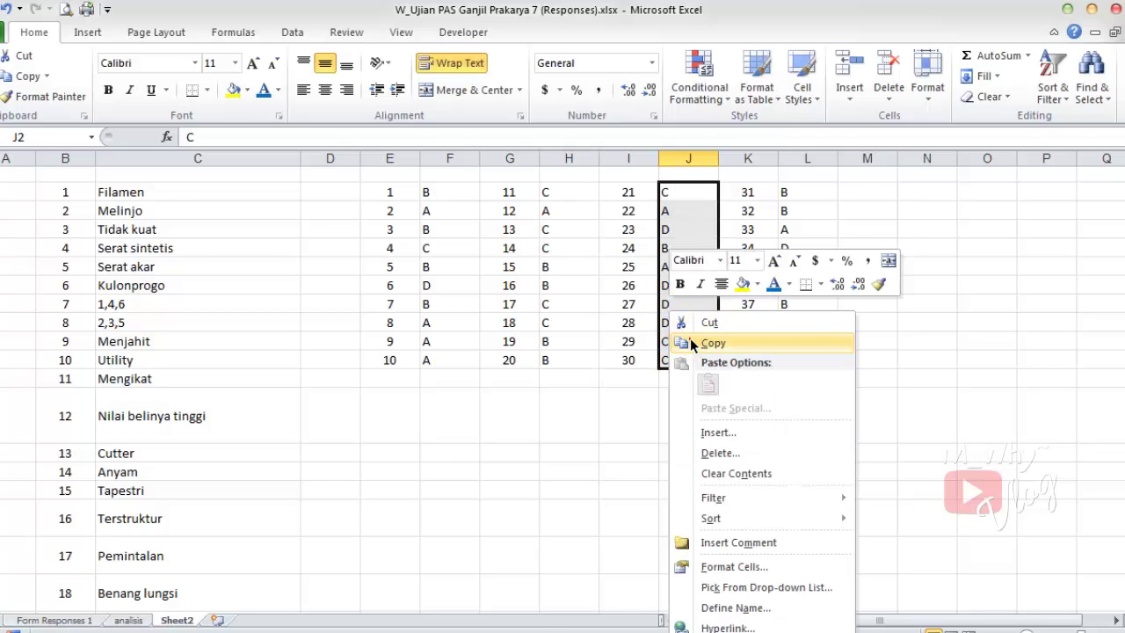
{"action": "left_click", "coordinate": [695, 344]}
{"action": "left_click", "coordinate": [130, 620]}
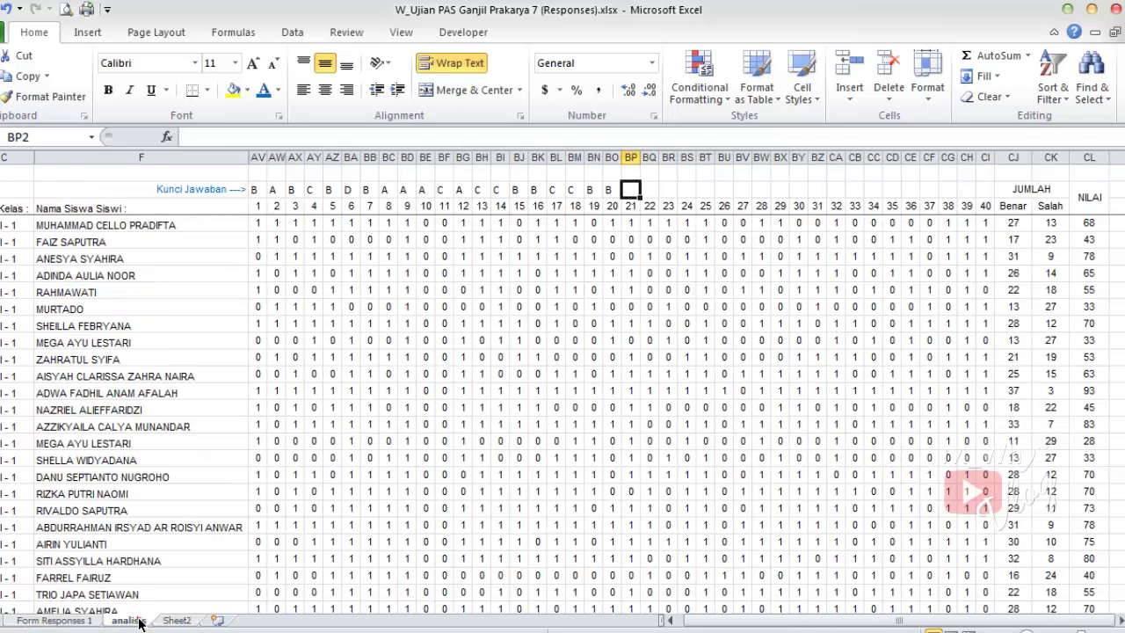
{"action": "right_click", "coordinate": [630, 189]}
{"action": "mouse_move", "coordinate": [822, 298]}
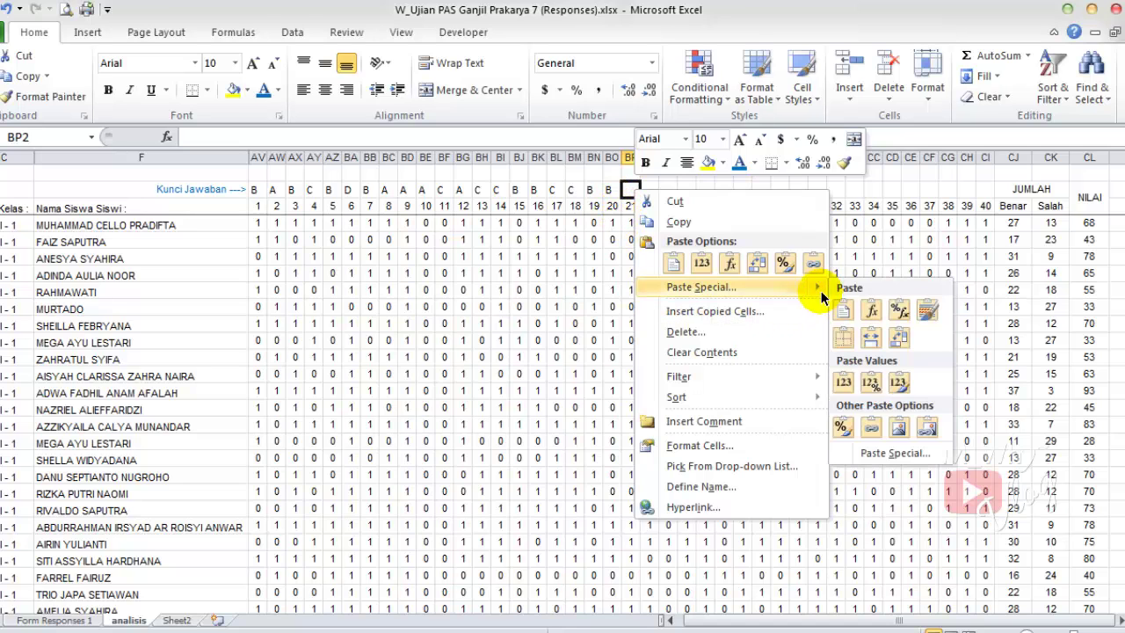
{"action": "left_click", "coordinate": [890, 453]}
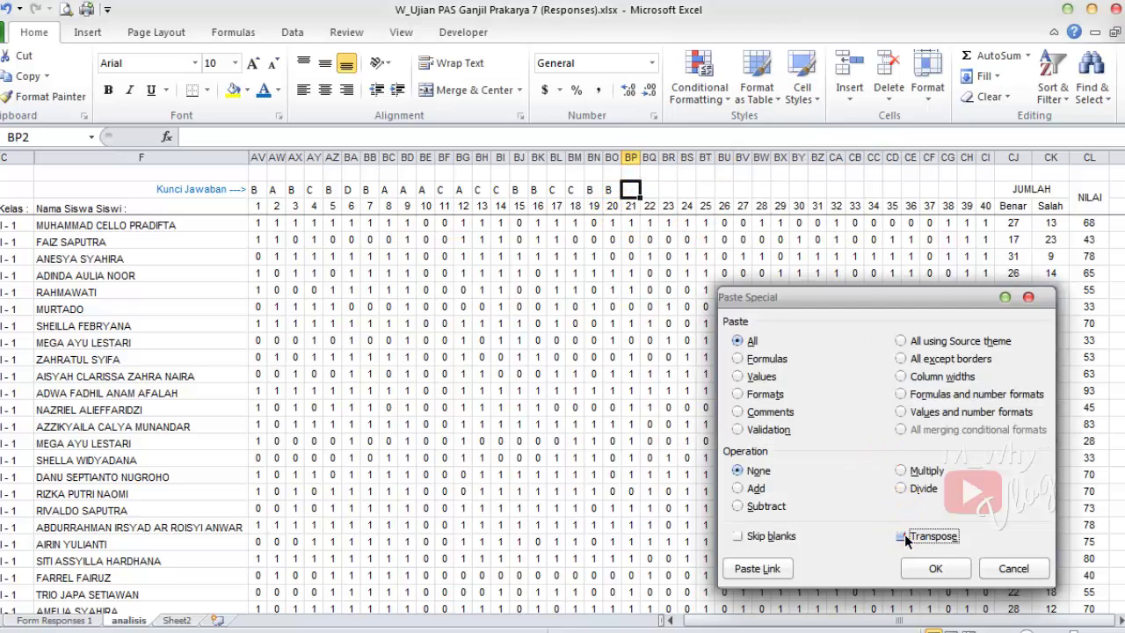
{"action": "left_click", "coordinate": [932, 568]}
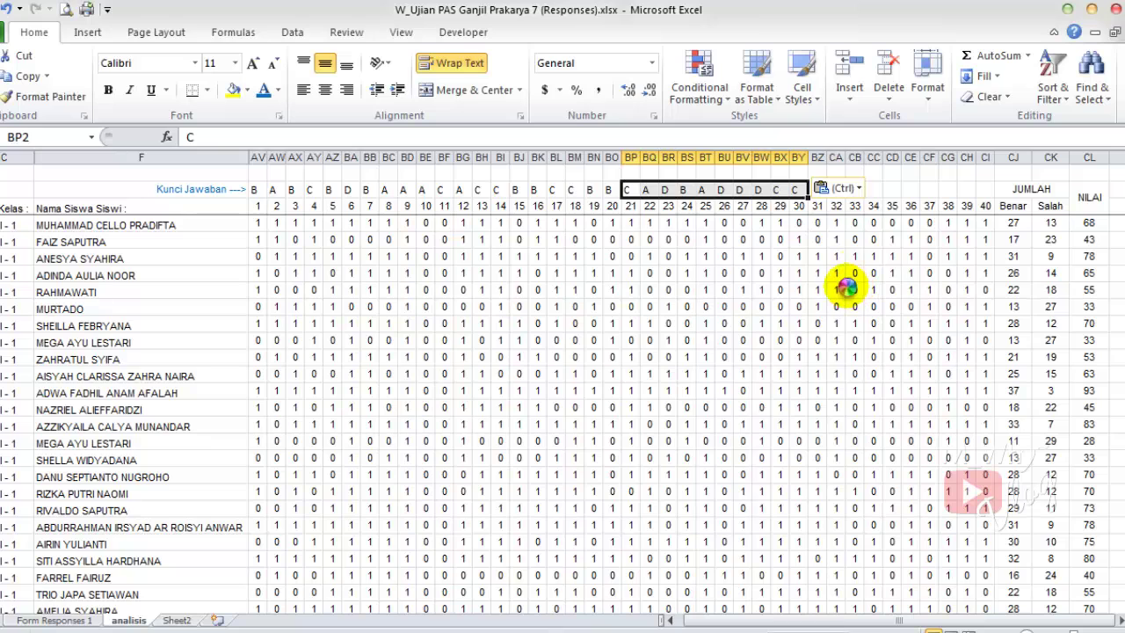
- Copy answers 31 to 40 (L2:L11) from Sheet2 and paste them transposed into the analisis sheet's answer key row, starting at BZ2
{"action": "left_click", "coordinate": [816, 196]}
{"action": "left_click", "coordinate": [177, 621]}
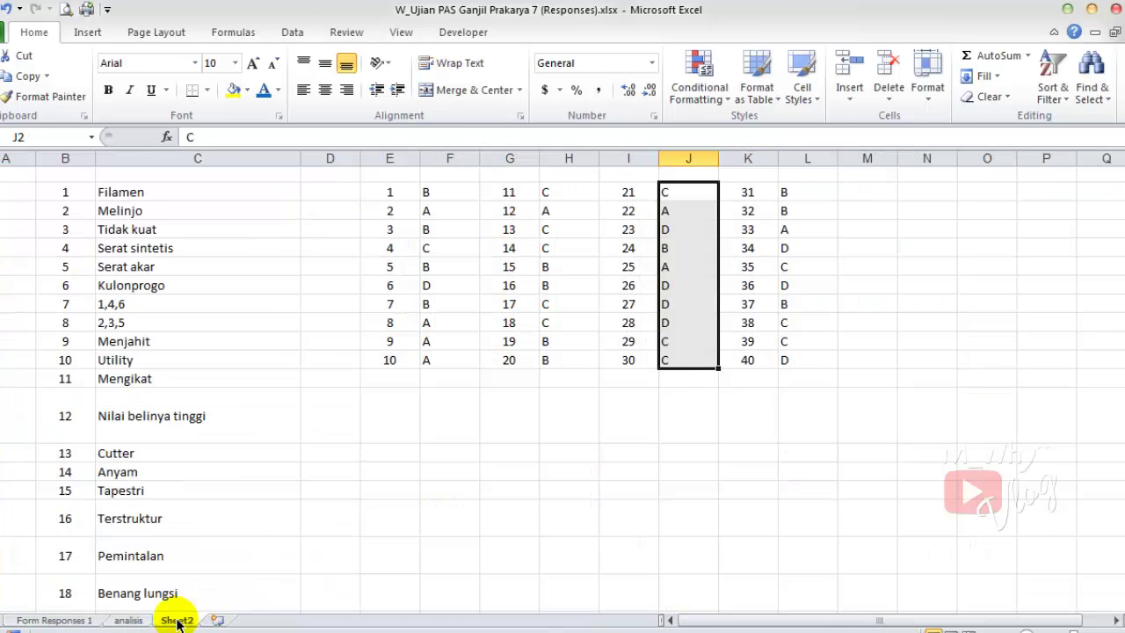
{"action": "left_click_drag", "start_coordinate": [791, 191], "coordinate": [794, 359]}
{"action": "right_click", "coordinate": [785, 279]}
{"action": "left_click", "coordinate": [819, 292]}
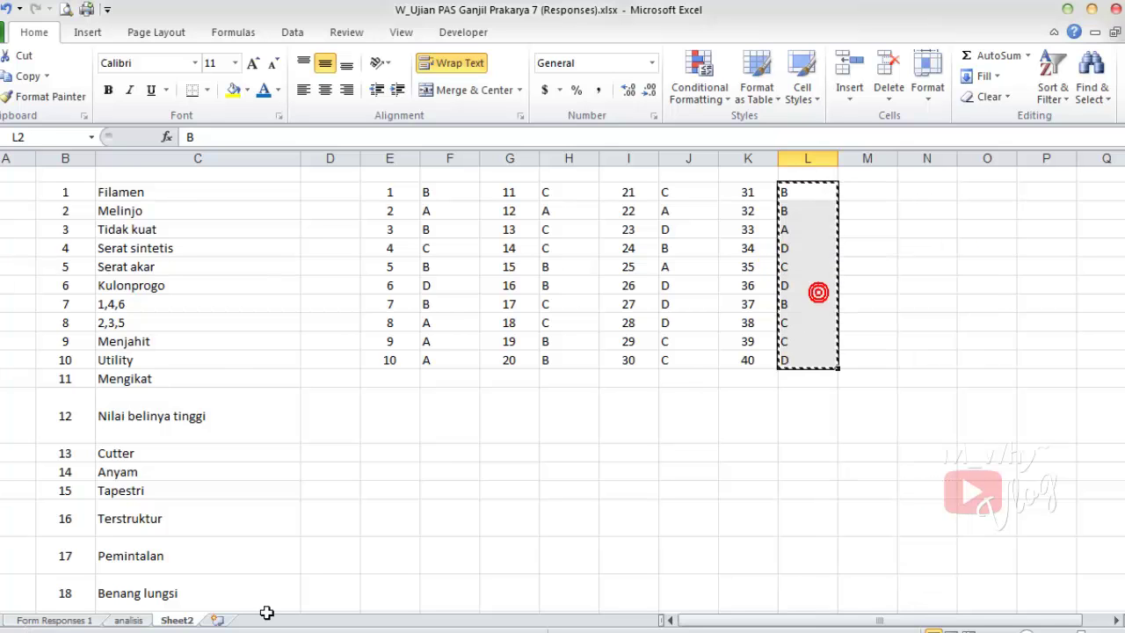
{"action": "left_click", "coordinate": [127, 621]}
{"action": "right_click", "coordinate": [817, 192]}
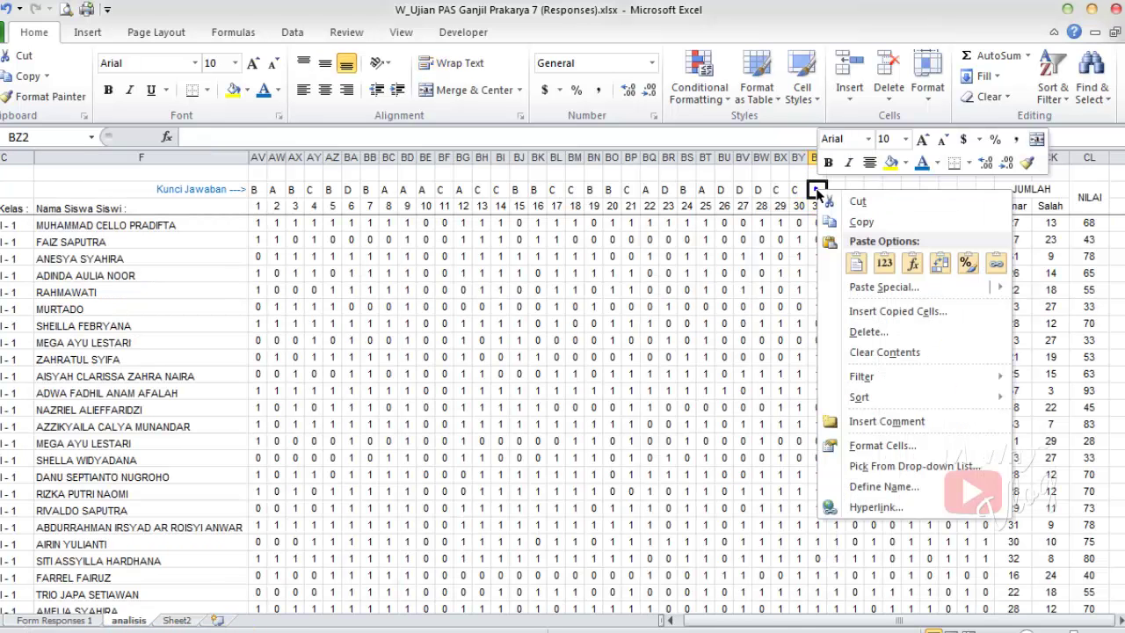
{"action": "mouse_move", "coordinate": [1001, 291]}
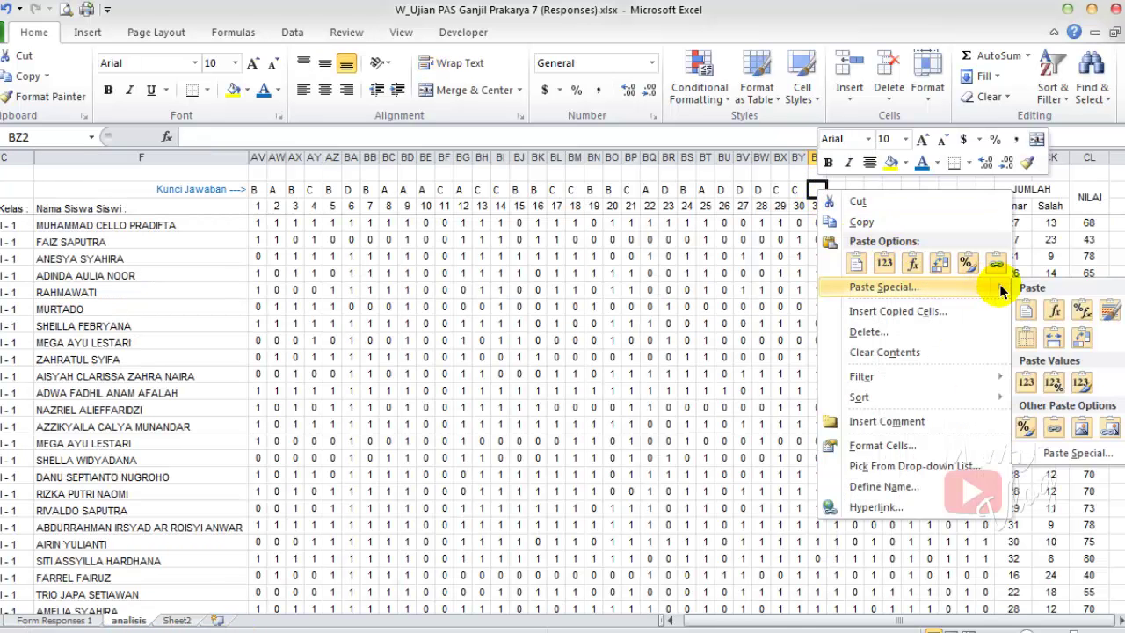
{"action": "left_click", "coordinate": [1078, 453]}
{"action": "left_click", "coordinate": [1019, 541]}
{"action": "left_click", "coordinate": [1021, 572]}
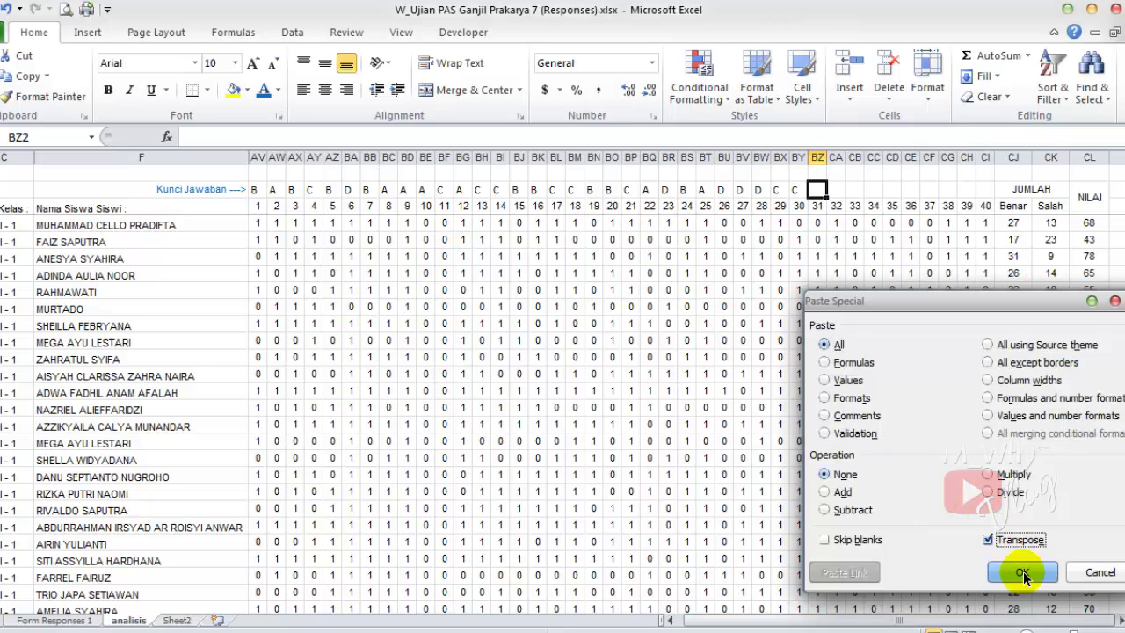
{"action": "left_click", "coordinate": [176, 621]}
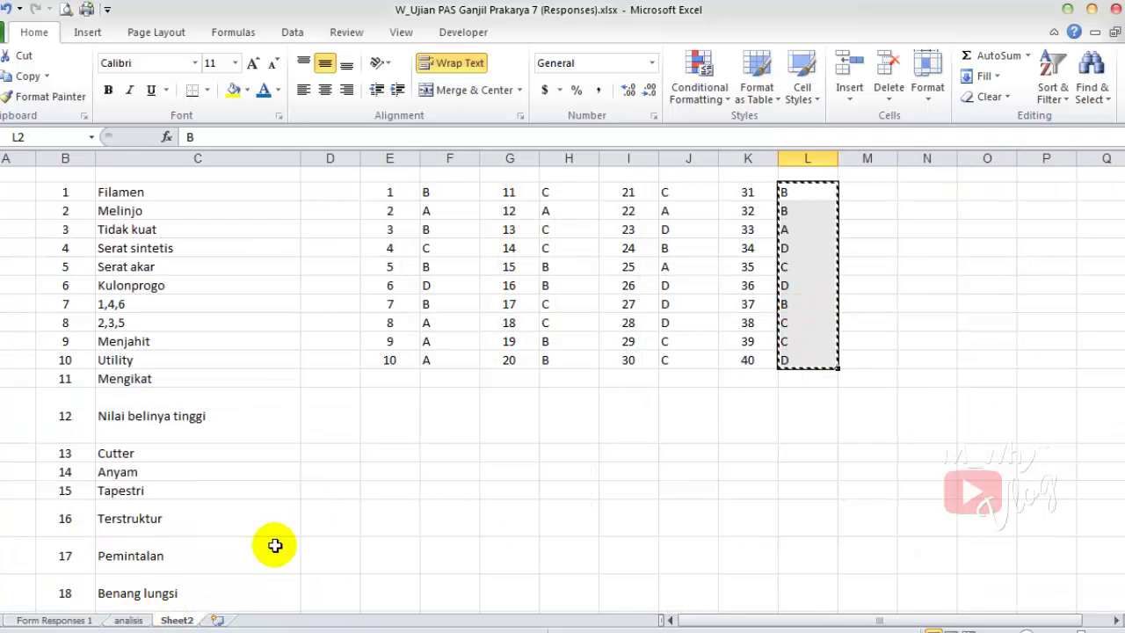
{"action": "left_click", "coordinate": [129, 621]}
{"action": "left_click", "coordinate": [761, 324]}
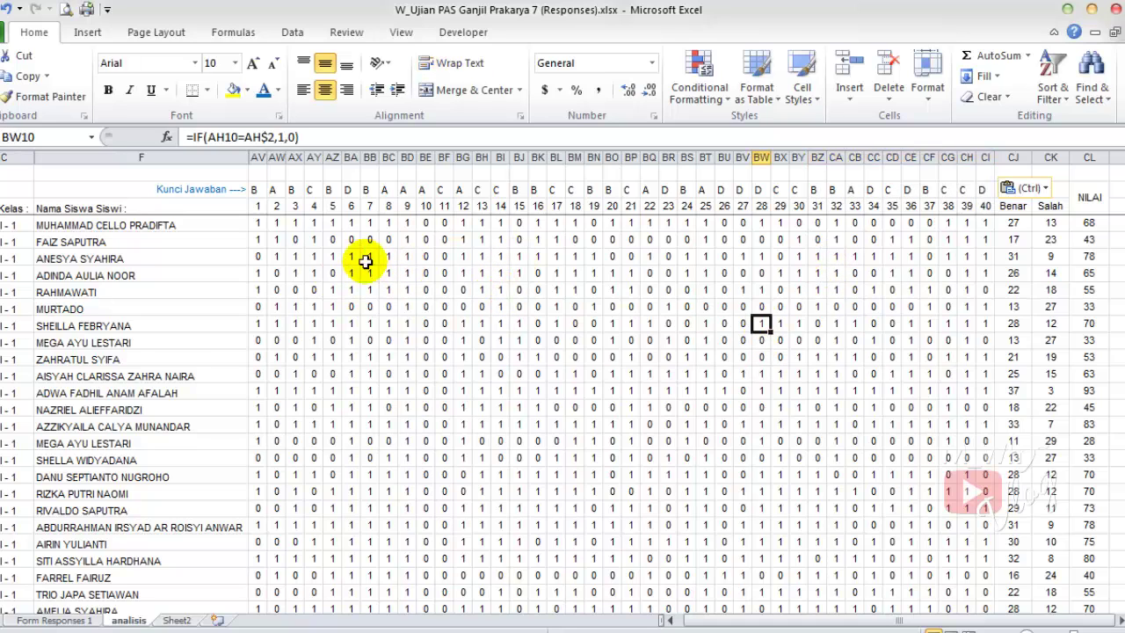
- Merge and center AV1:CI1 above the answer key row and enter the heading PILIHAN GANDA
{"action": "left_click_drag", "start_coordinate": [261, 175], "coordinate": [984, 173]}
{"action": "left_click", "coordinate": [475, 94]}
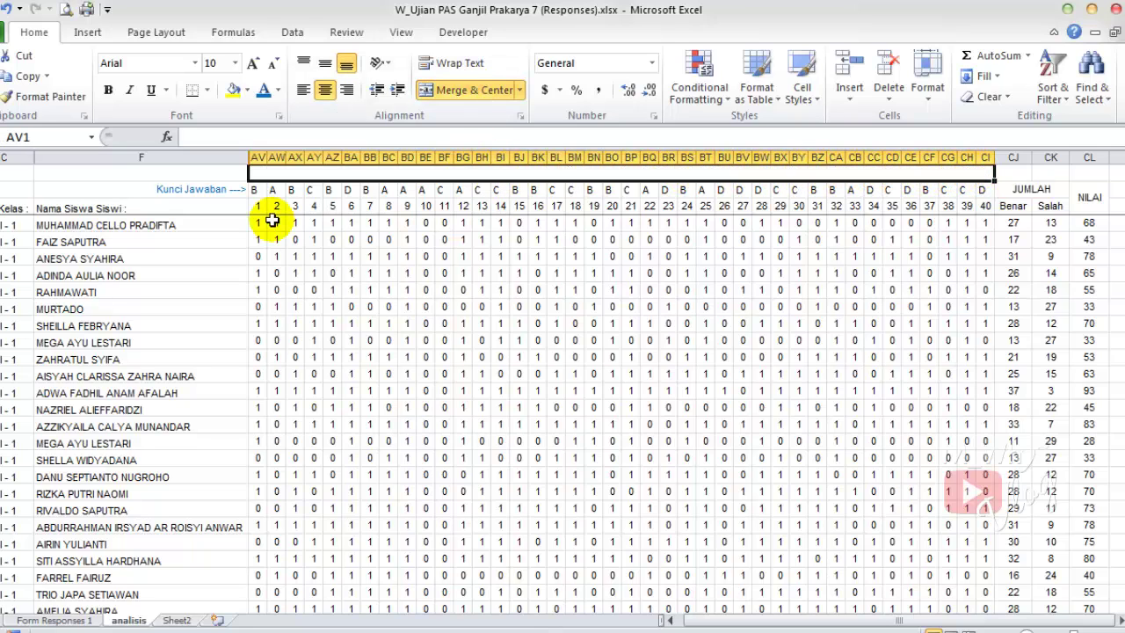
{"action": "type", "text": "PILIHAN GANDA"}
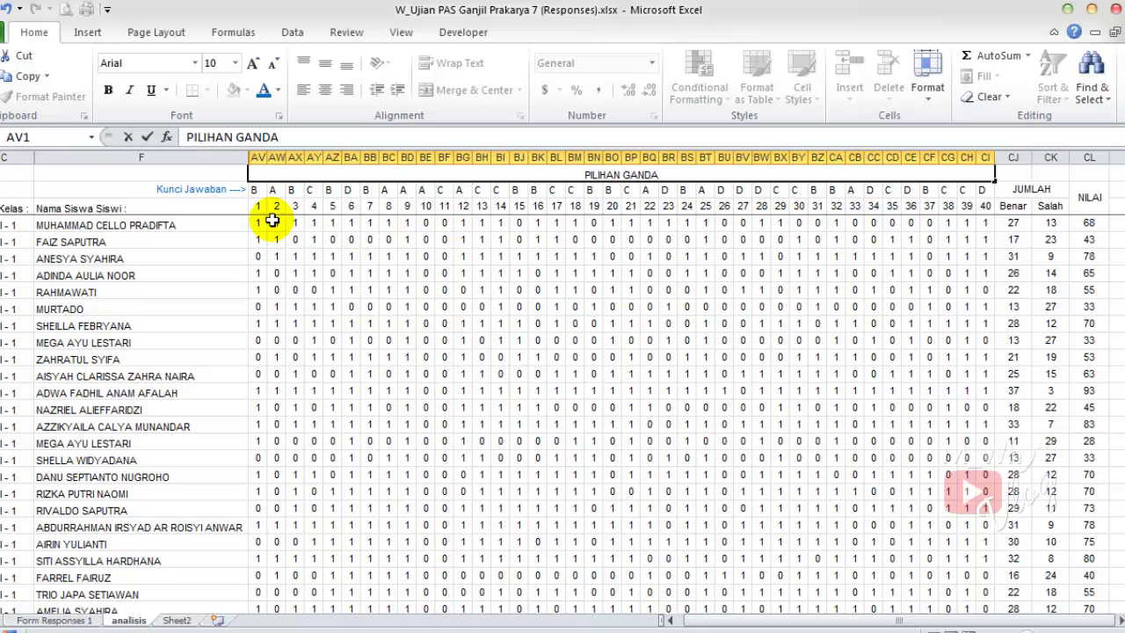
{"action": "key", "text": "Return"}
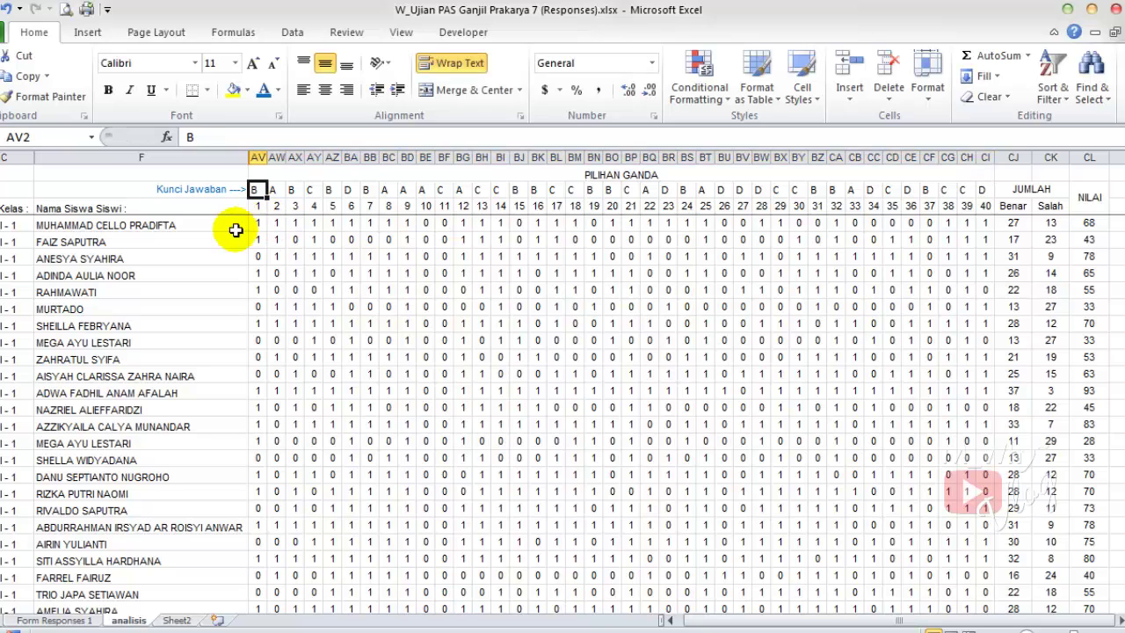
- Center the PILIHAN GANDA heading and the answer key letters (AV1:CI2) horizontally and vertically in their cells
{"action": "left_click", "coordinate": [602, 173]}
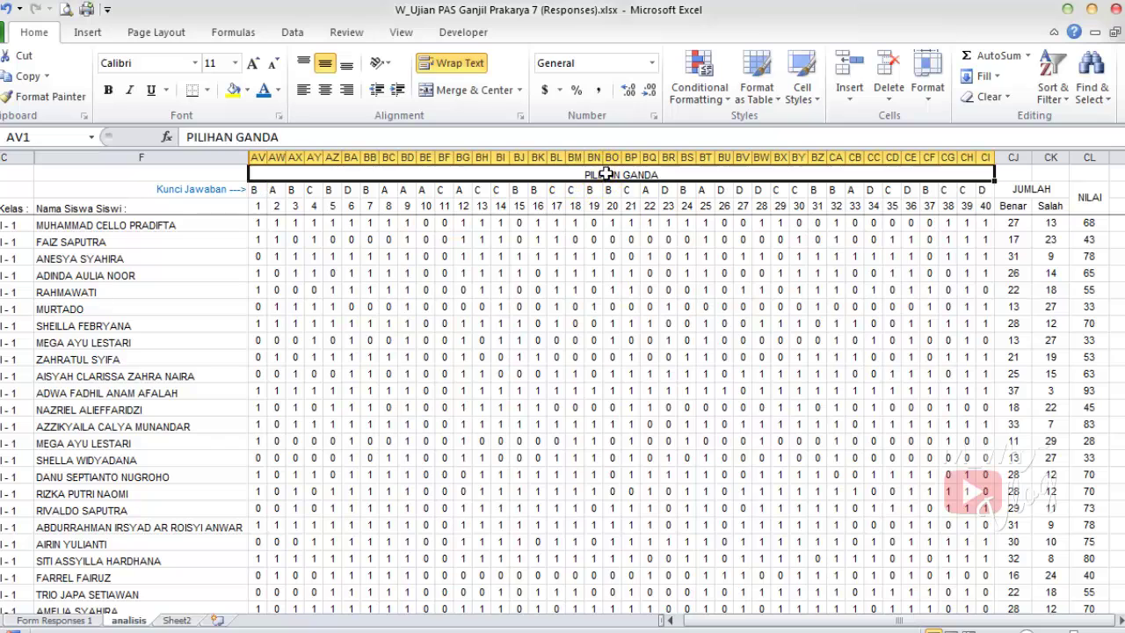
{"action": "left_click", "coordinate": [327, 91]}
{"action": "left_click", "coordinate": [325, 64]}
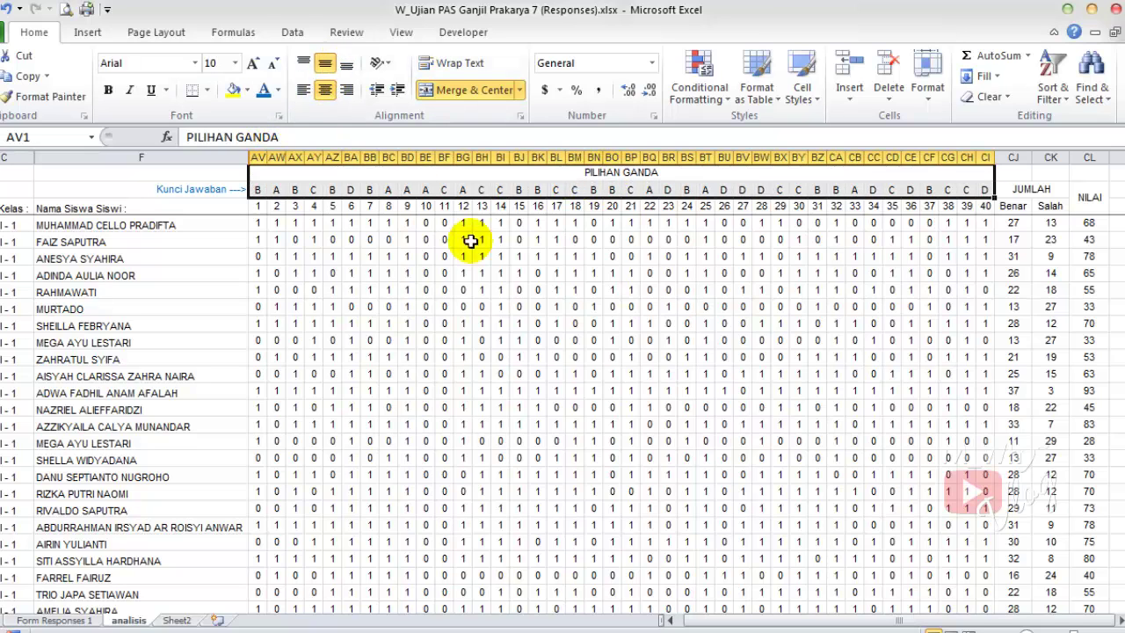
{"action": "left_click", "coordinate": [631, 307]}
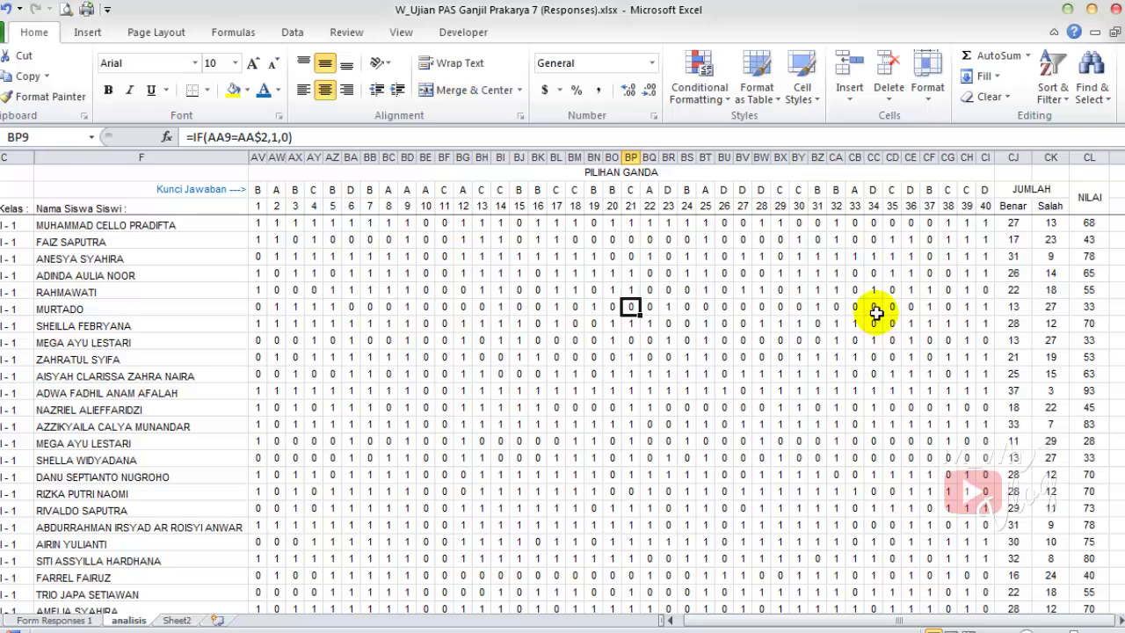
- Enter the title ANALISIS HASIL JAWABAN PAS PRAKARYA 7 in A1 and TAHUN PELAJARAN 2020/2021 in A2
{"action": "left_click", "coordinate": [842, 620]}
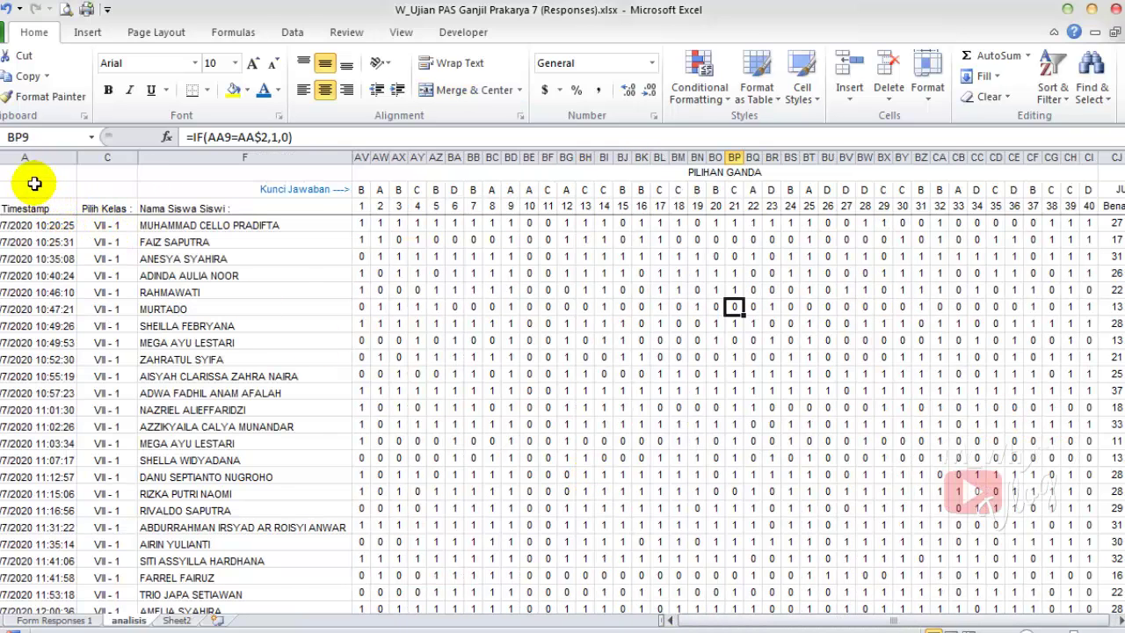
{"action": "left_click_drag", "start_coordinate": [26, 172], "coordinate": [199, 171]}
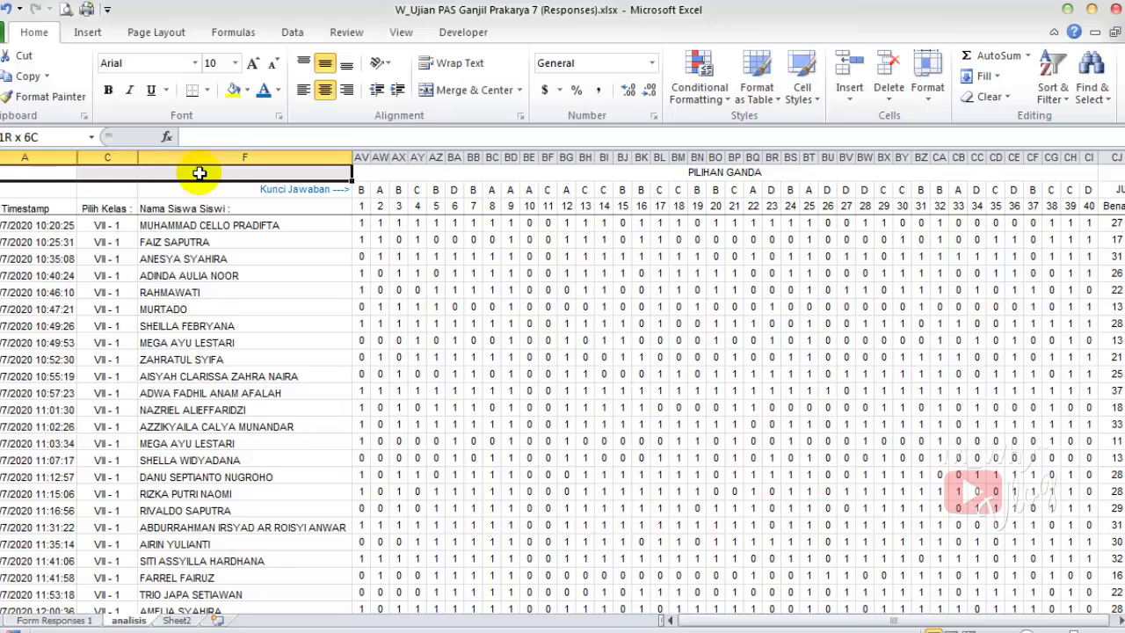
{"action": "left_click", "coordinate": [54, 170]}
{"action": "type", "text": "ANA"}
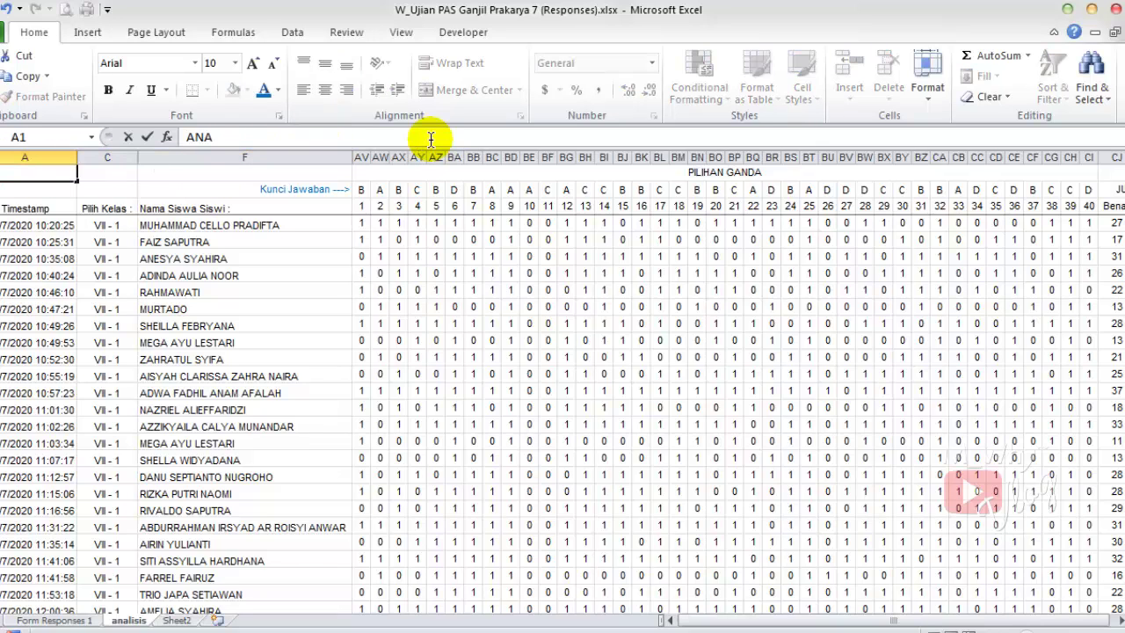
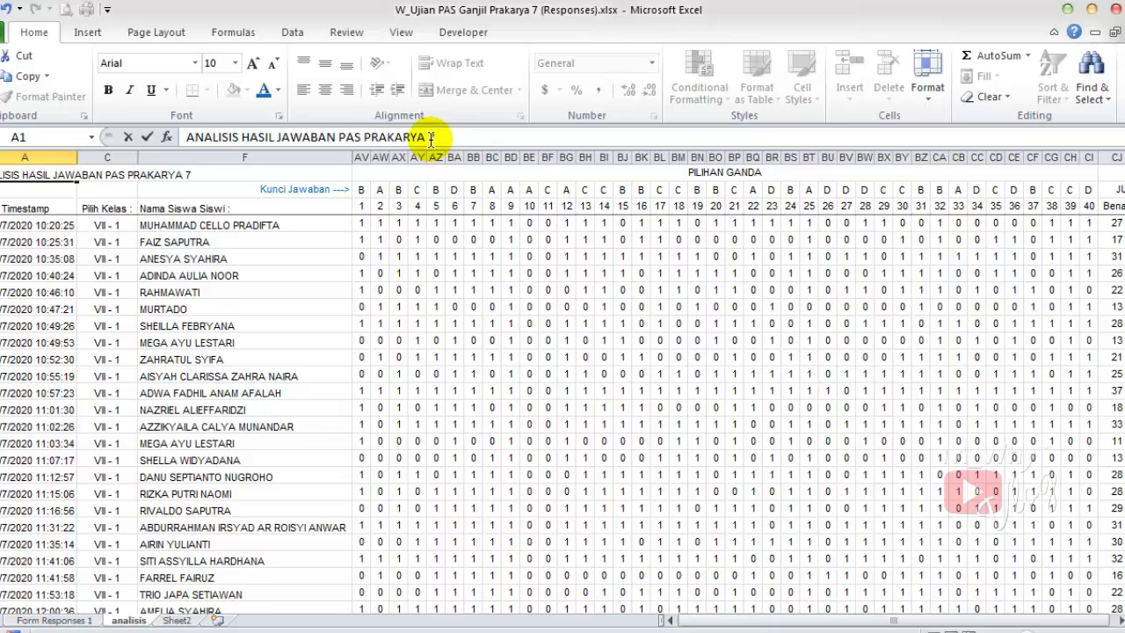
{"action": "key", "text": "Return"}
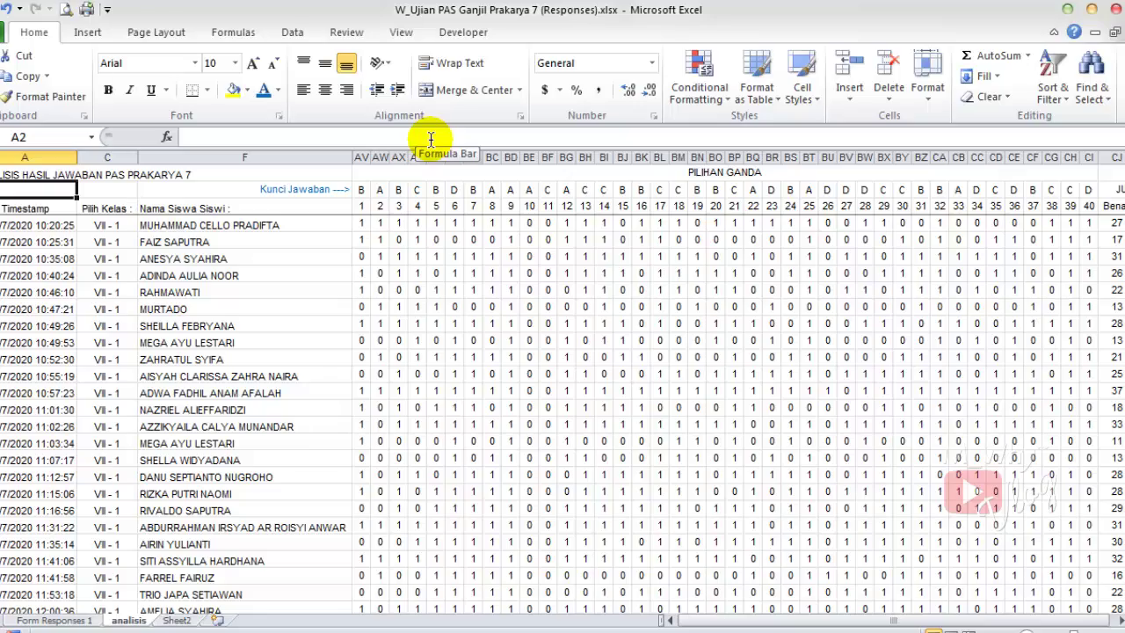
{"action": "type", "text": "2020/2021"}
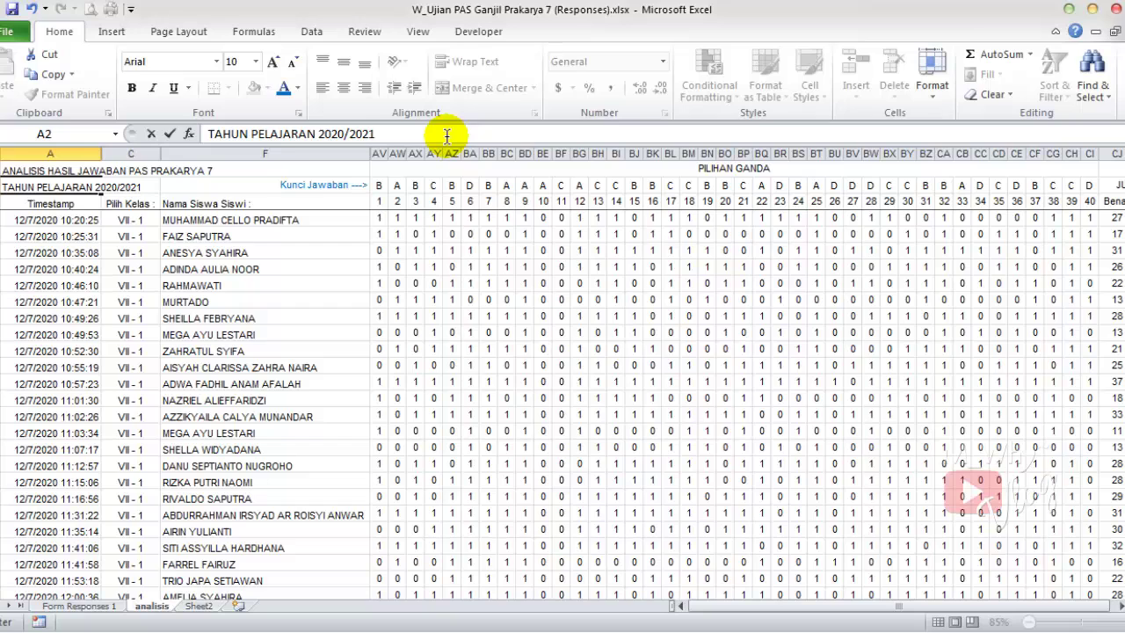
{"action": "key", "text": "Return"}
- Make both title lines in A1:A2 bold
{"action": "key", "text": "Up"}
{"action": "key", "text": "shift+Up"}
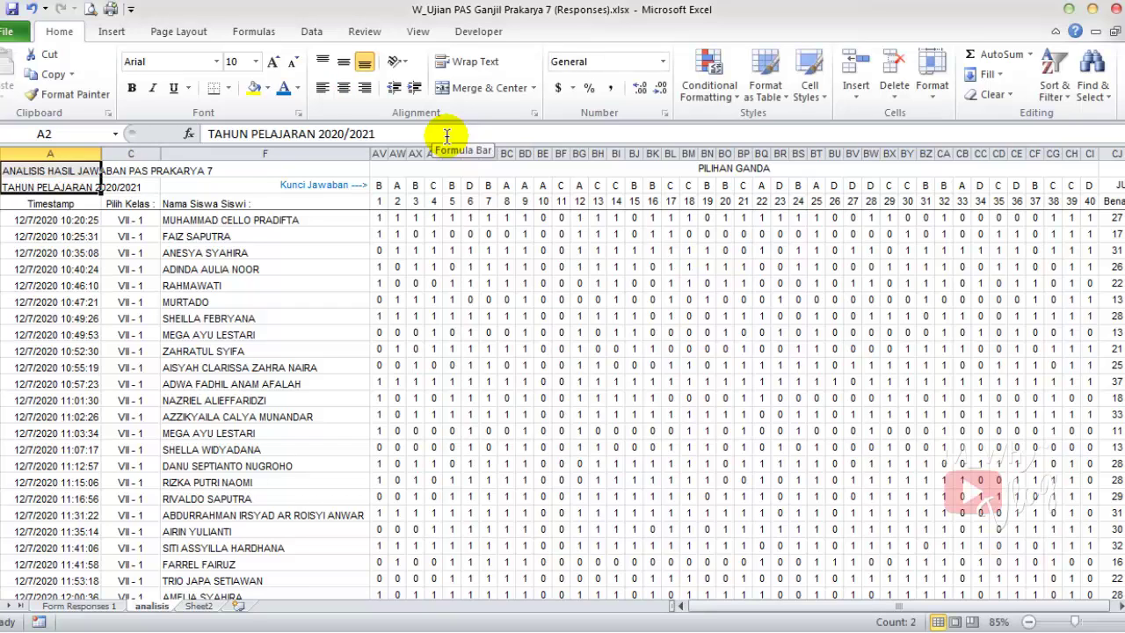
{"action": "left_click", "coordinate": [131, 88]}
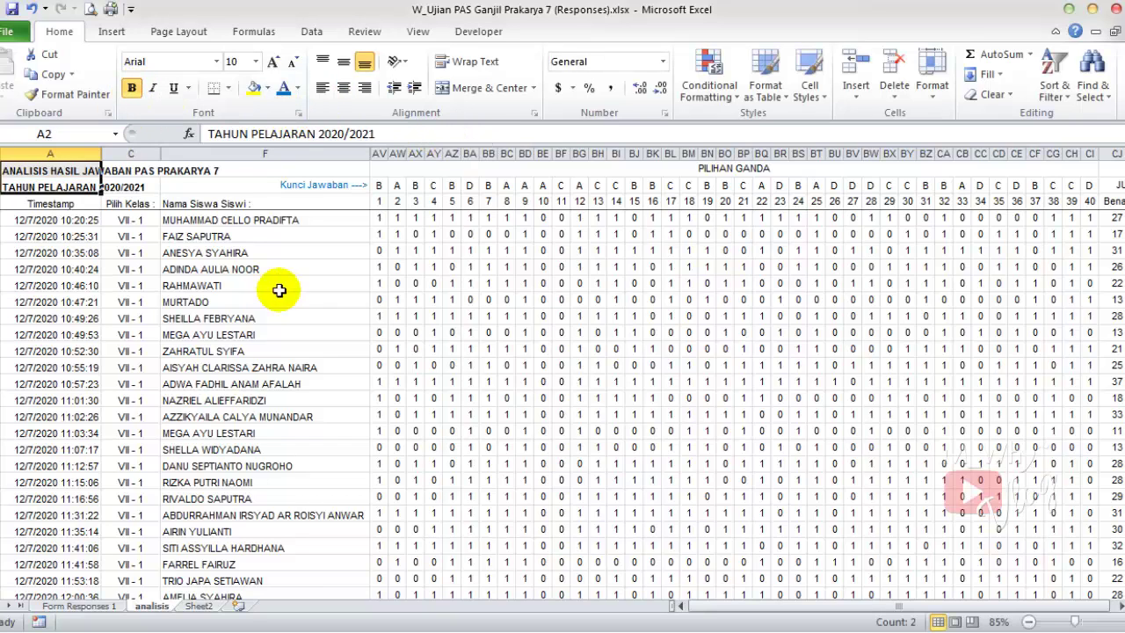
{"action": "left_click", "coordinate": [276, 286]}
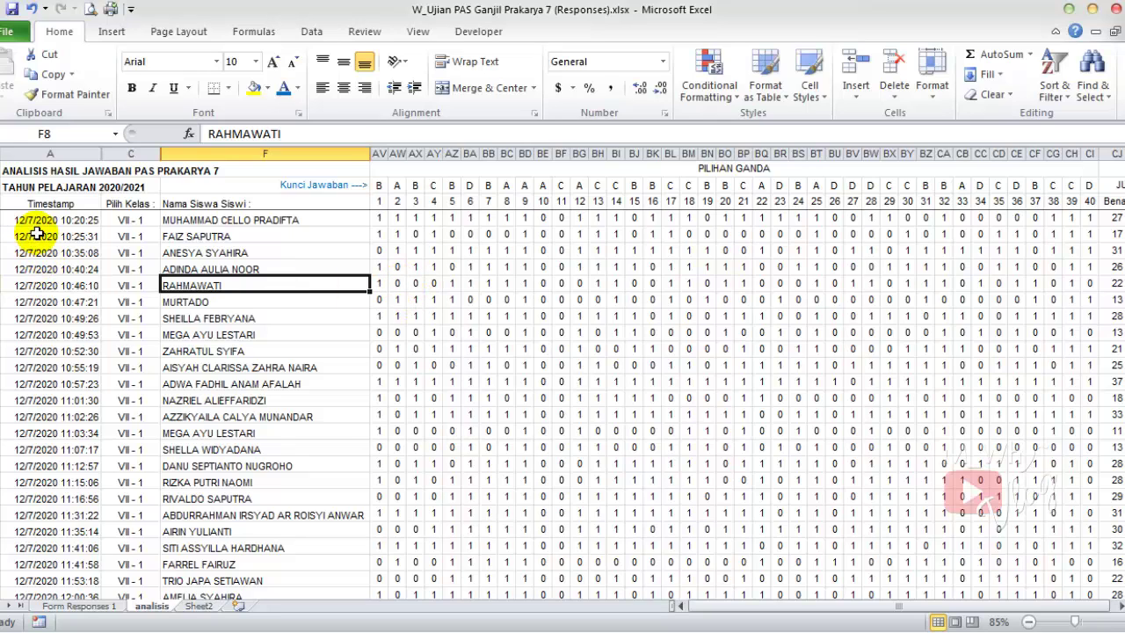
{"action": "left_click_drag", "start_coordinate": [27, 203], "coordinate": [278, 228]}
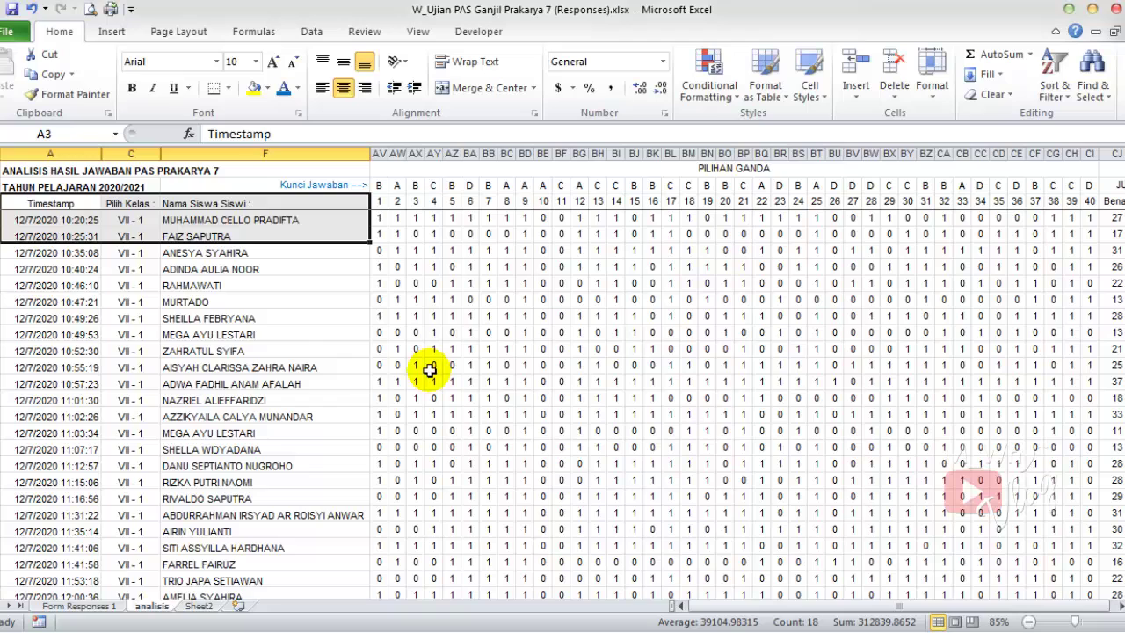
{"action": "left_click", "coordinate": [296, 349]}
{"action": "left_click_drag", "start_coordinate": [21, 204], "coordinate": [287, 213]}
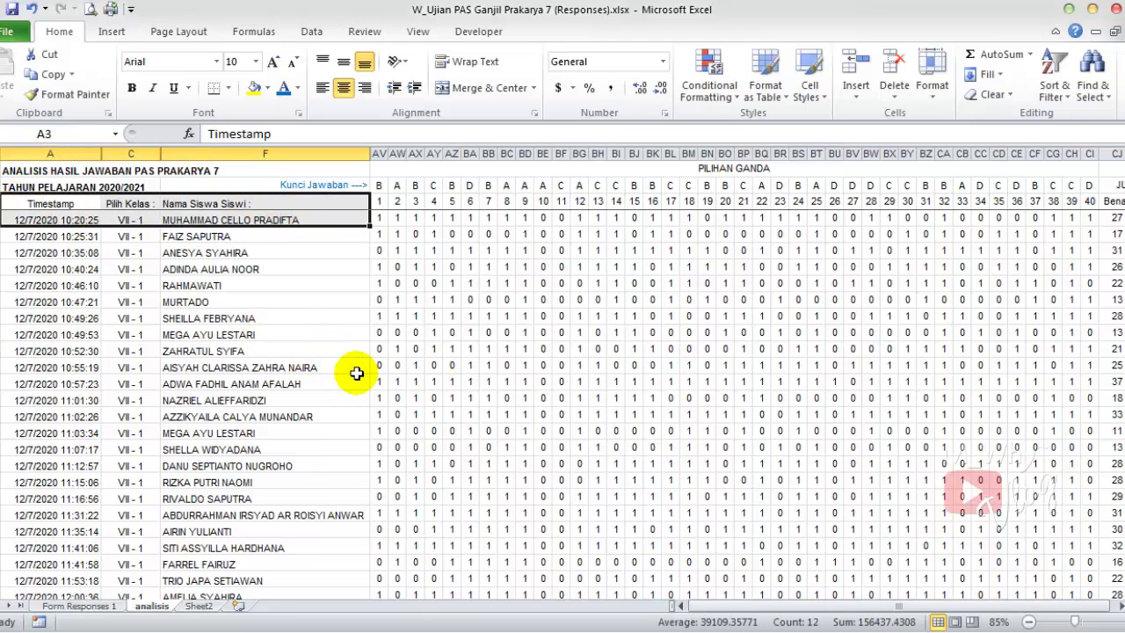
{"action": "left_click", "coordinate": [237, 335]}
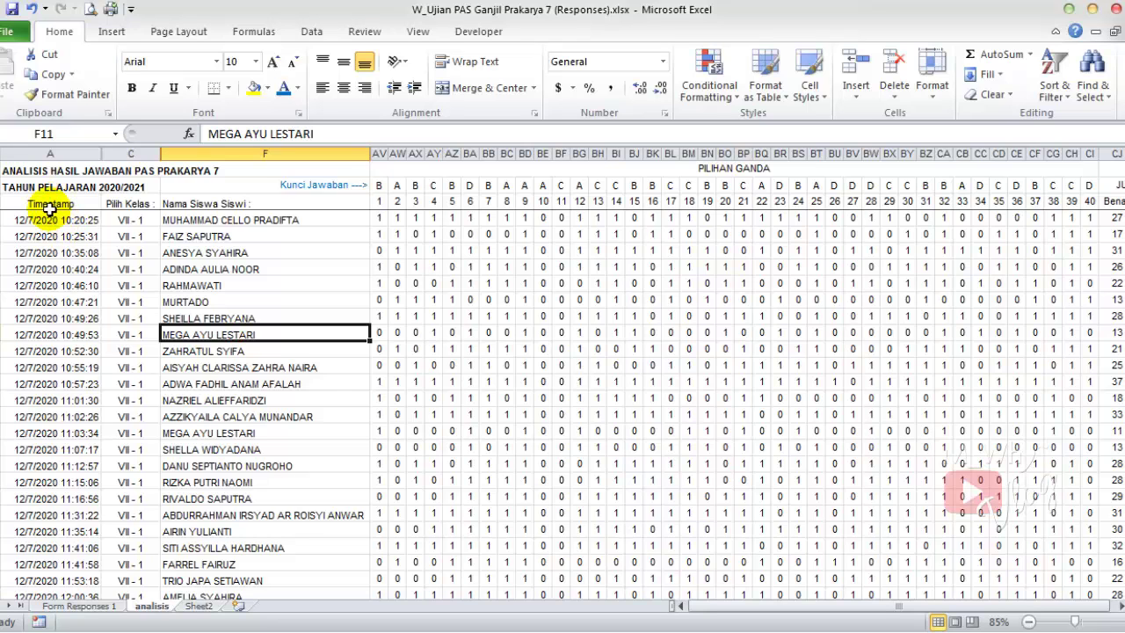
- Apply all borders to the timestamp, class and student name block from the header row down to the last student (A3:F218)
{"action": "left_click", "coordinate": [42, 200]}
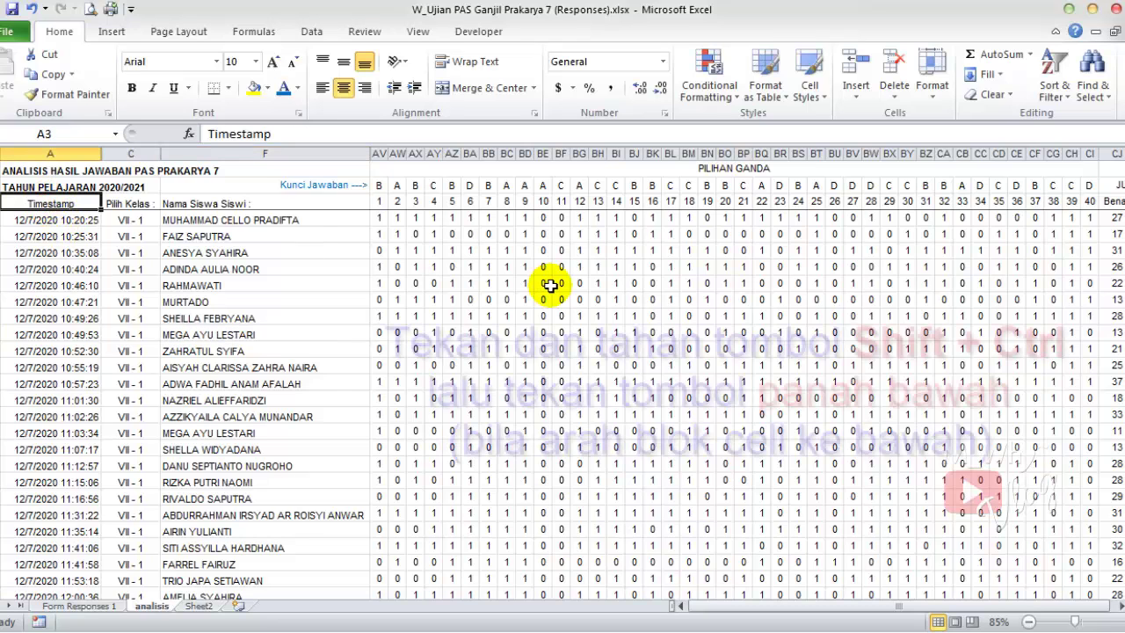
{"action": "key", "text": "ctrl+shift+Right"}
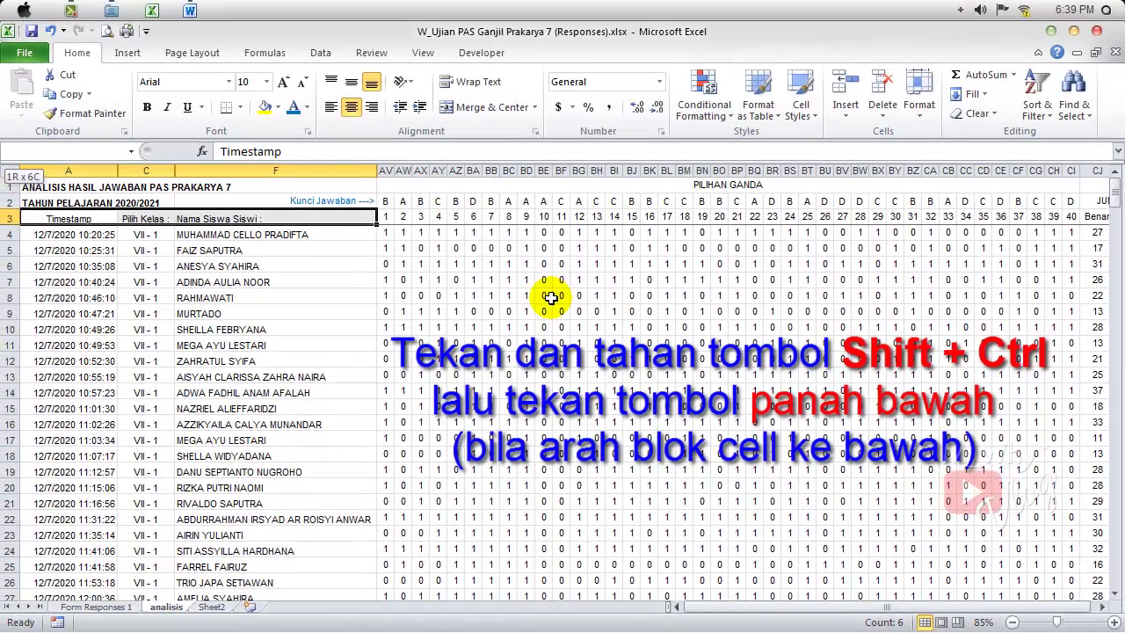
{"action": "key", "text": "ctrl+shift+Down"}
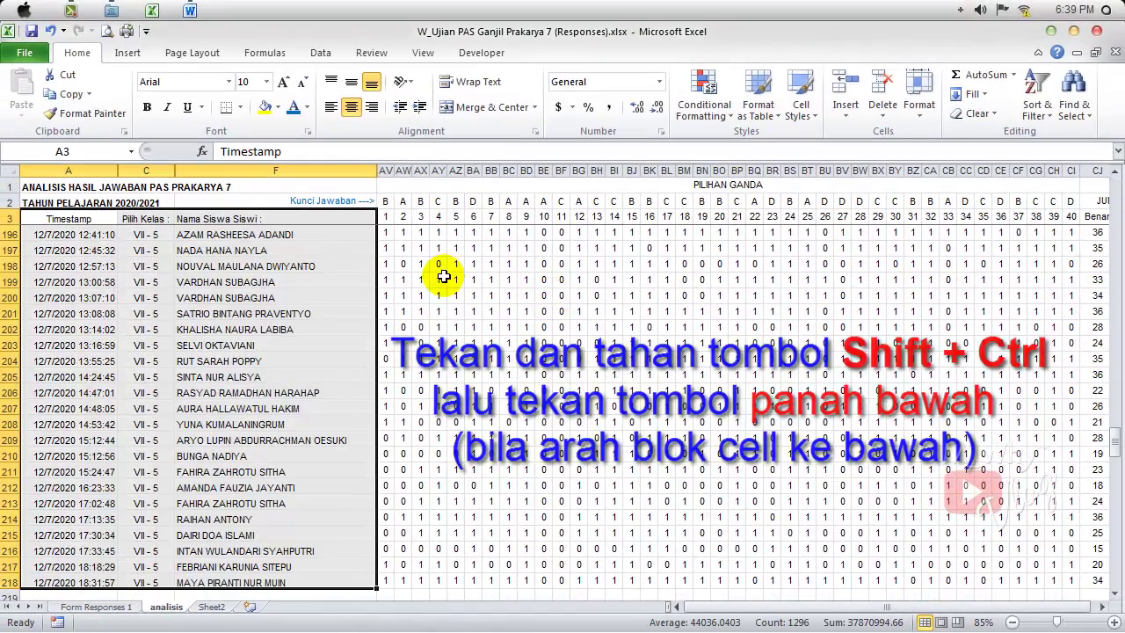
{"action": "left_click", "coordinate": [239, 107]}
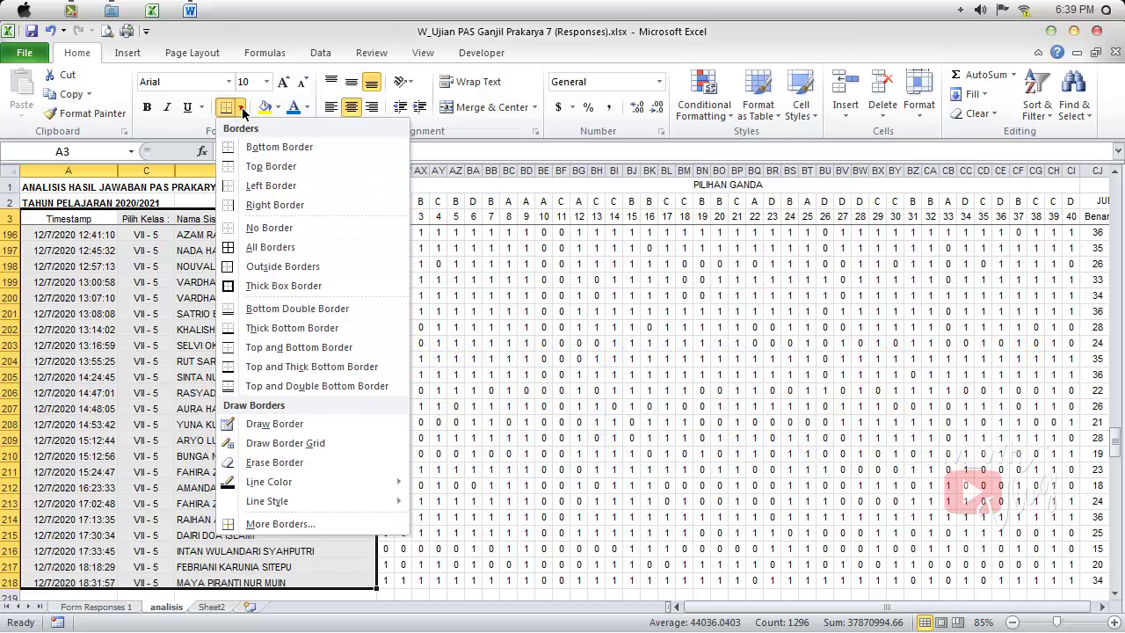
{"action": "left_click", "coordinate": [268, 247]}
- Apply all borders to the PILIHAN GANDA block from its heading down to the last student row (AV1:CI218)
{"action": "left_click", "coordinate": [571, 187]}
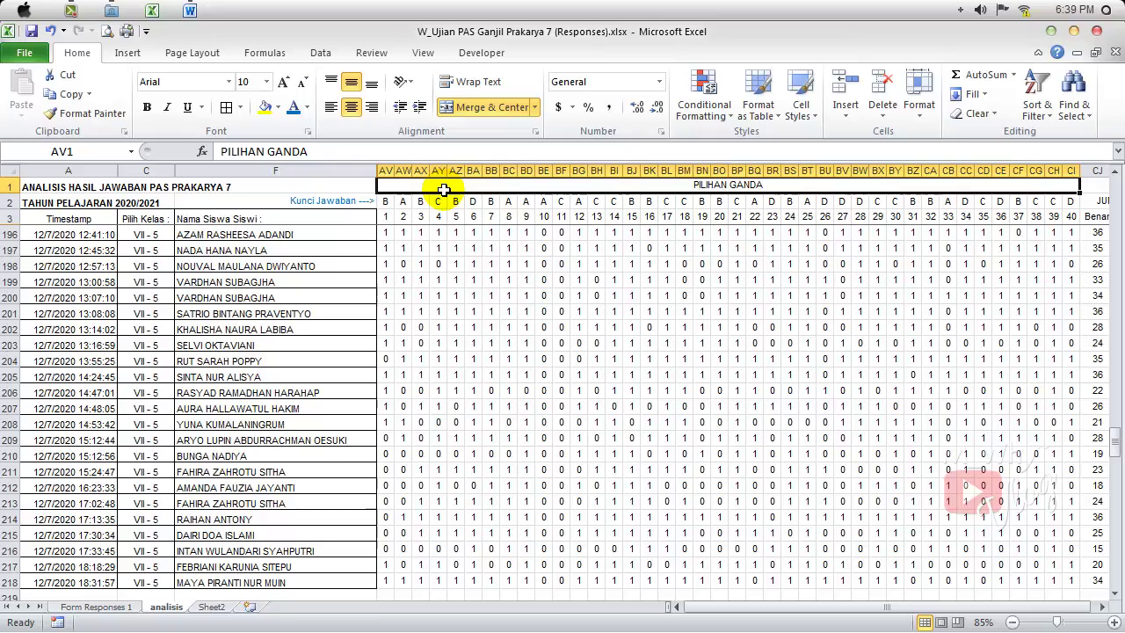
{"action": "key", "text": "ctrl+shift+Down"}
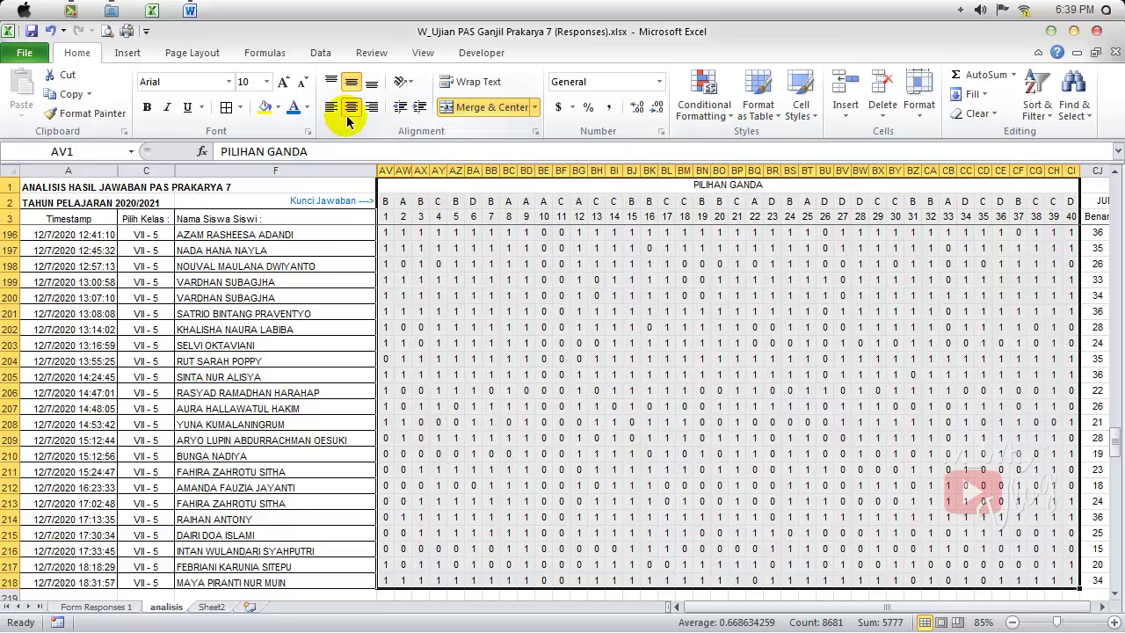
{"action": "left_click", "coordinate": [227, 107]}
{"action": "scroll", "coordinate": [531, 294], "scroll_direction": "up", "scroll_amount": 9}
{"action": "left_click", "coordinate": [531, 293]}
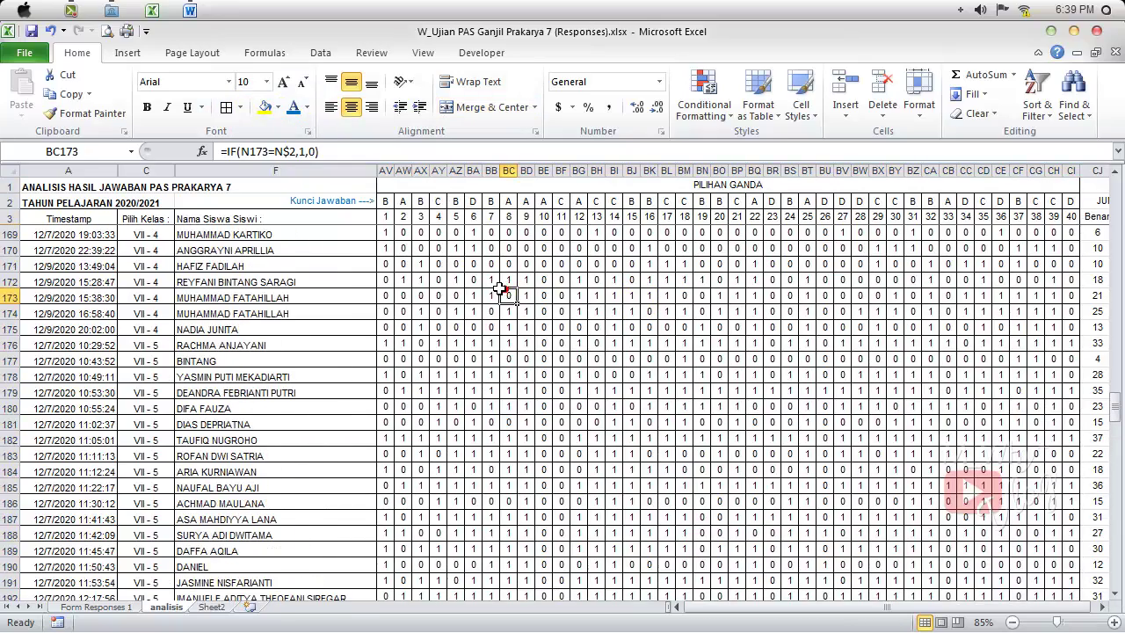
- Apply all borders to the JUMLAH and NILAI columns from their headings down to the last student row (CJ2:CL218)
{"action": "scroll", "coordinate": [528, 294], "scroll_direction": "up", "scroll_amount": 20}
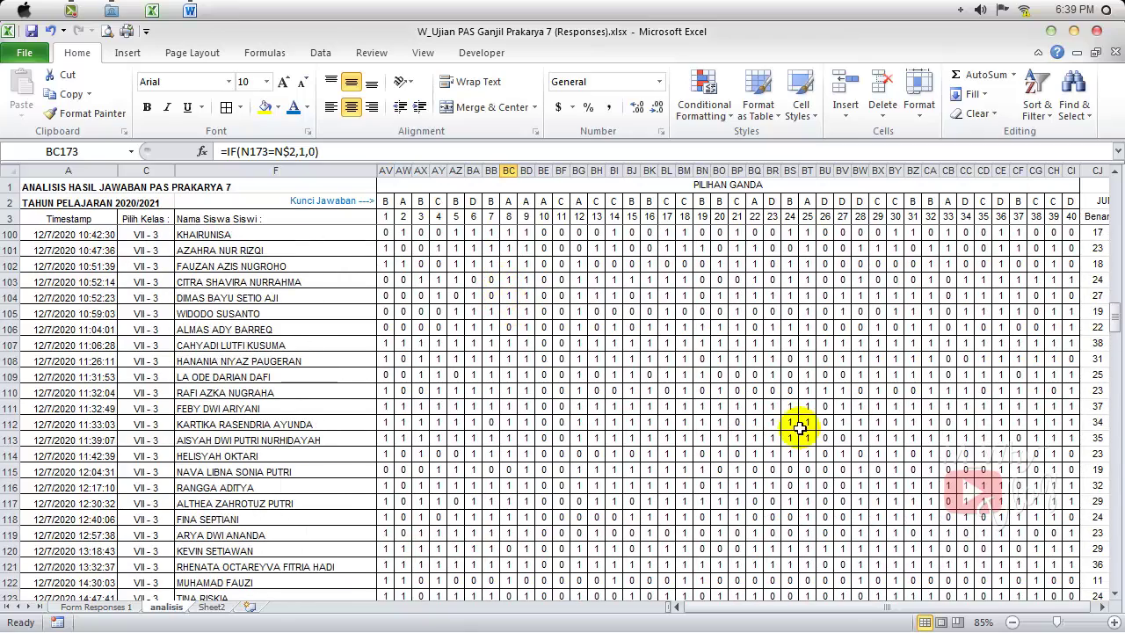
{"action": "left_click", "coordinate": [1090, 195]}
{"action": "scroll", "coordinate": [894, 606], "scroll_direction": "right", "scroll_amount": 1}
{"action": "scroll", "coordinate": [894, 607], "scroll_direction": "up", "scroll_amount": 2}
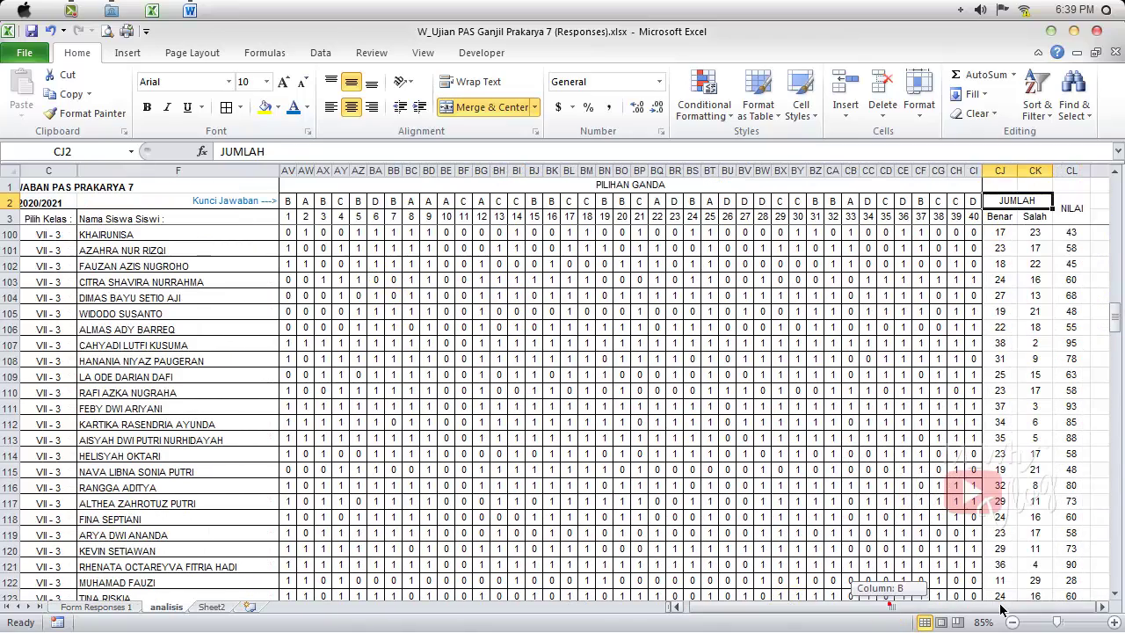
{"action": "mouse_move", "coordinate": [1011, 199]}
{"action": "left_mouse_down"}
{"action": "mouse_move", "coordinate": [1061, 207]}
{"action": "mouse_move", "coordinate": [1035, 230]}
{"action": "mouse_move", "coordinate": [1055, 209]}
{"action": "mouse_move", "coordinate": [1011, 203]}
{"action": "left_mouse_up"}
{"action": "left_click", "coordinate": [1035, 232]}
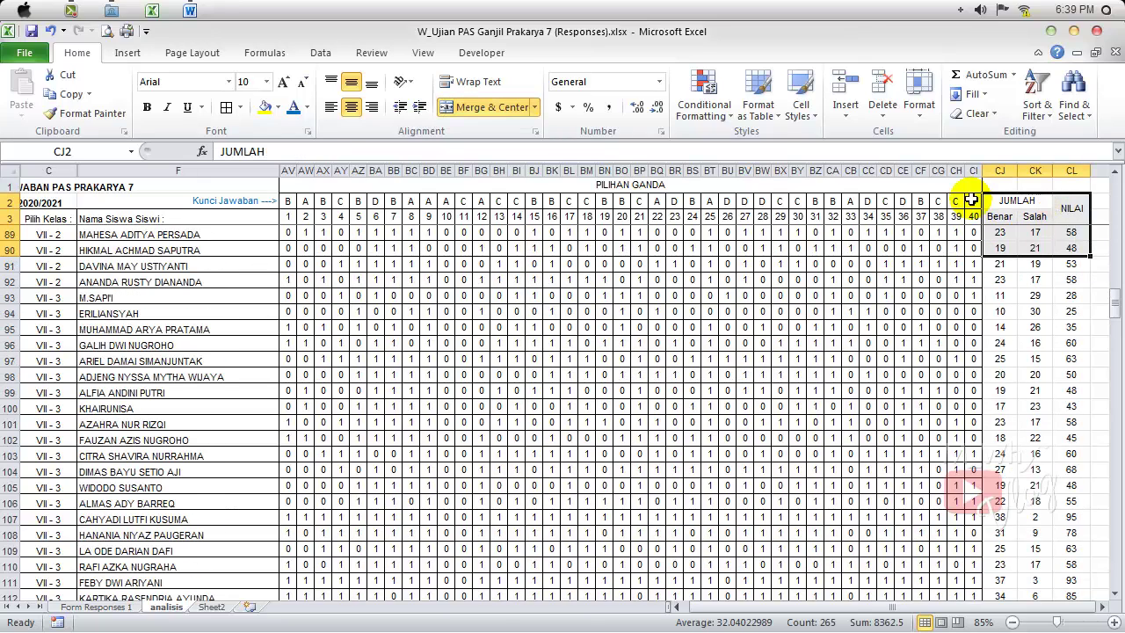
{"action": "key", "text": "ctrl+shift+Down"}
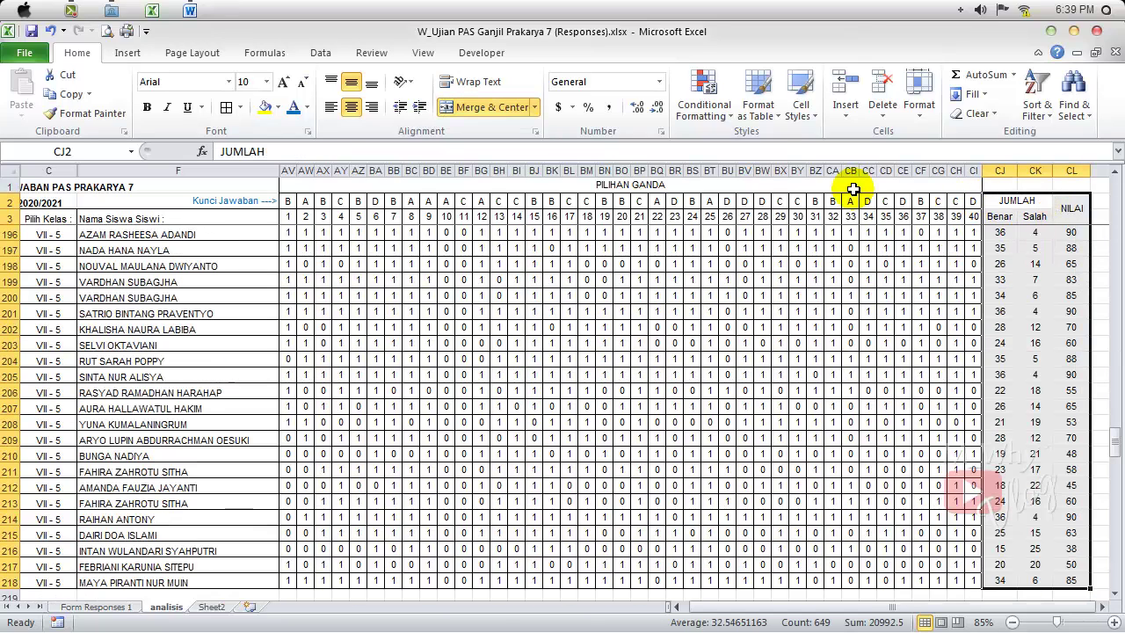
{"action": "left_click", "coordinate": [784, 376]}
- Examine the borders throughout the student rows down to the end of the table at row 218
{"action": "scroll", "coordinate": [972, 384], "scroll_direction": "up", "scroll_amount": 2}
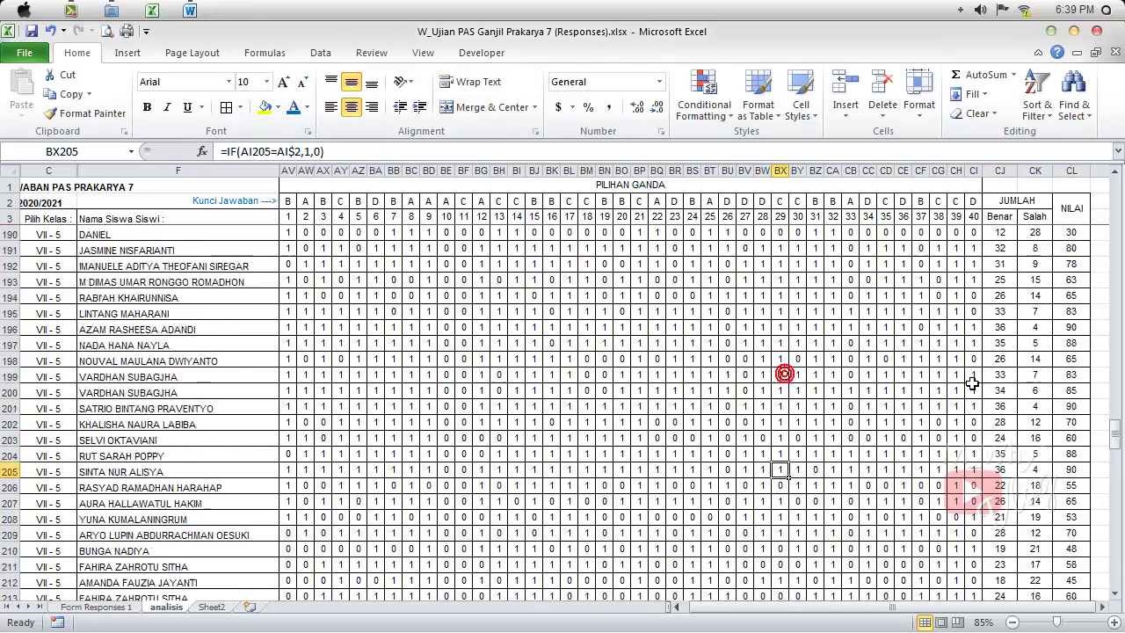
{"action": "scroll", "coordinate": [972, 384], "scroll_direction": "up", "scroll_amount": 10}
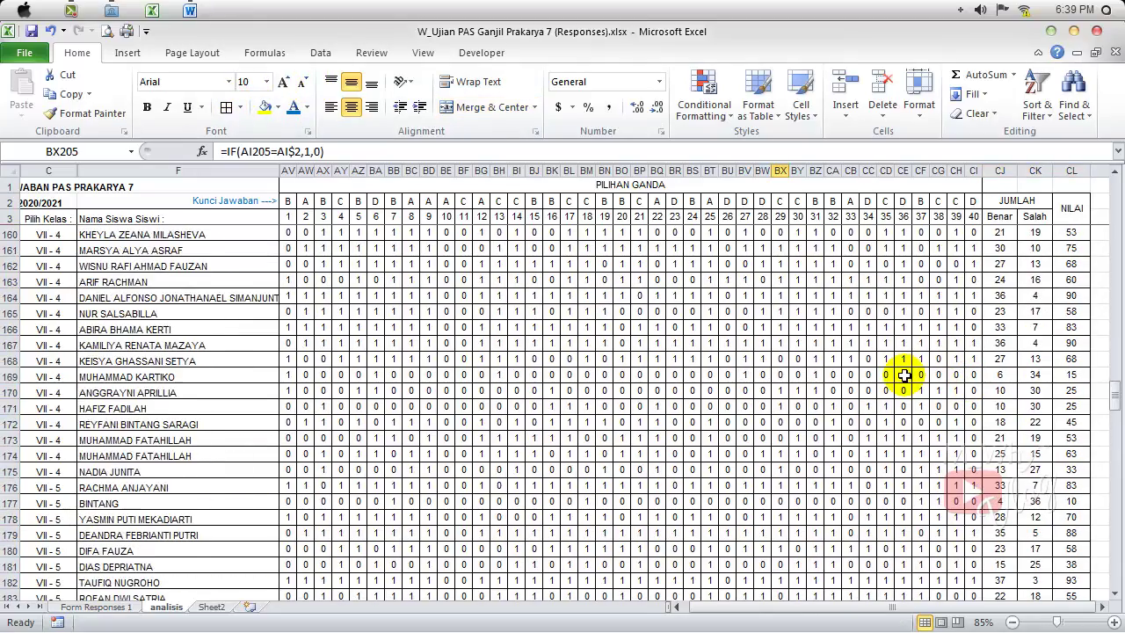
{"action": "scroll", "coordinate": [905, 375], "scroll_direction": "up", "scroll_amount": 4}
{"action": "left_click_drag", "start_coordinate": [1109, 383], "coordinate": [1113, 456]}
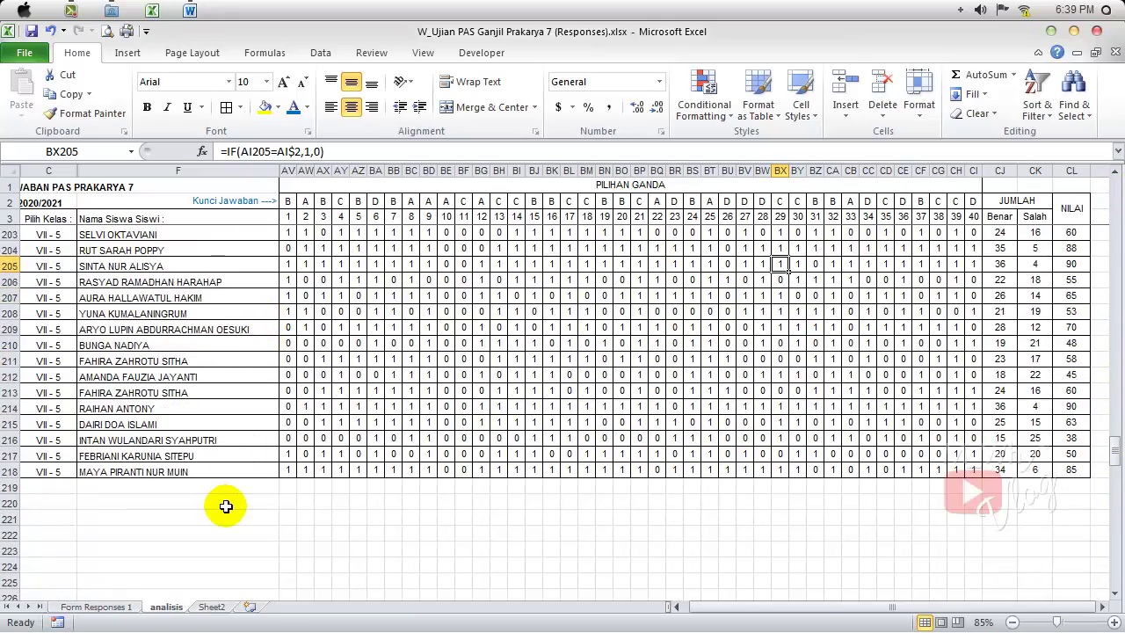
{"action": "scroll", "coordinate": [615, 505], "scroll_direction": "up", "scroll_amount": 20}
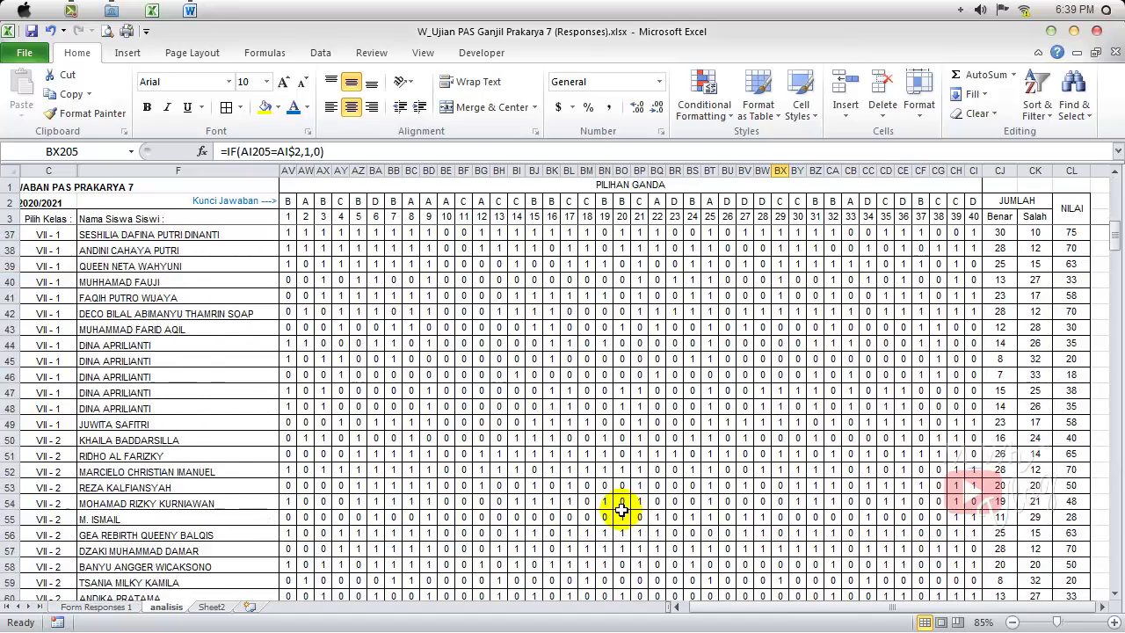
{"action": "scroll", "coordinate": [615, 513], "scroll_direction": "down", "scroll_amount": 20}
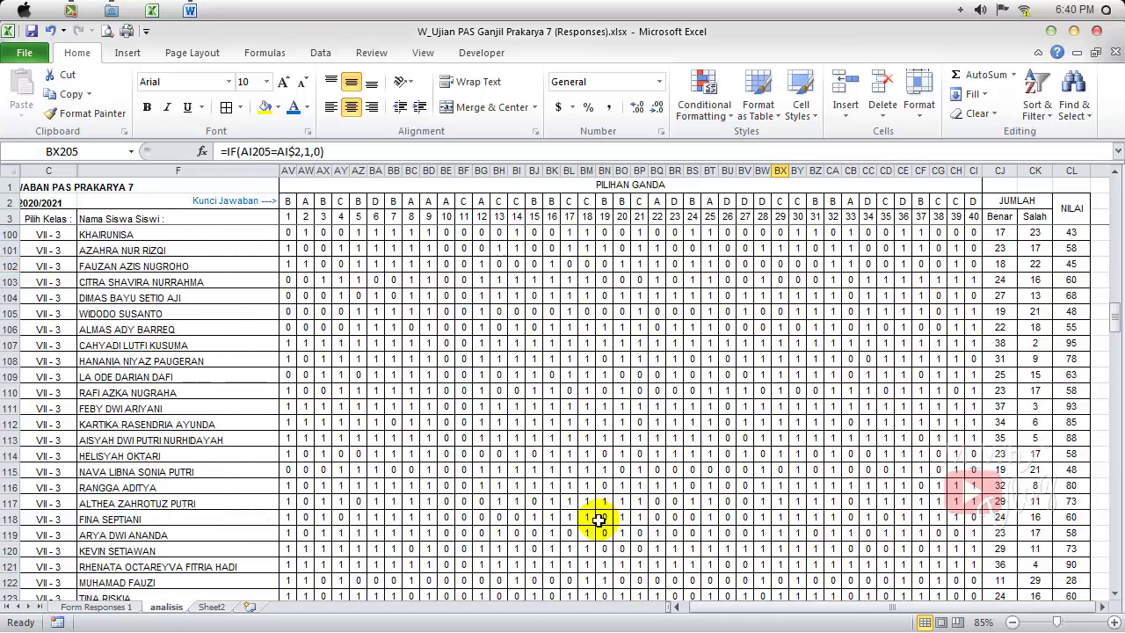
{"action": "scroll", "coordinate": [594, 522], "scroll_direction": "down", "scroll_amount": 20}
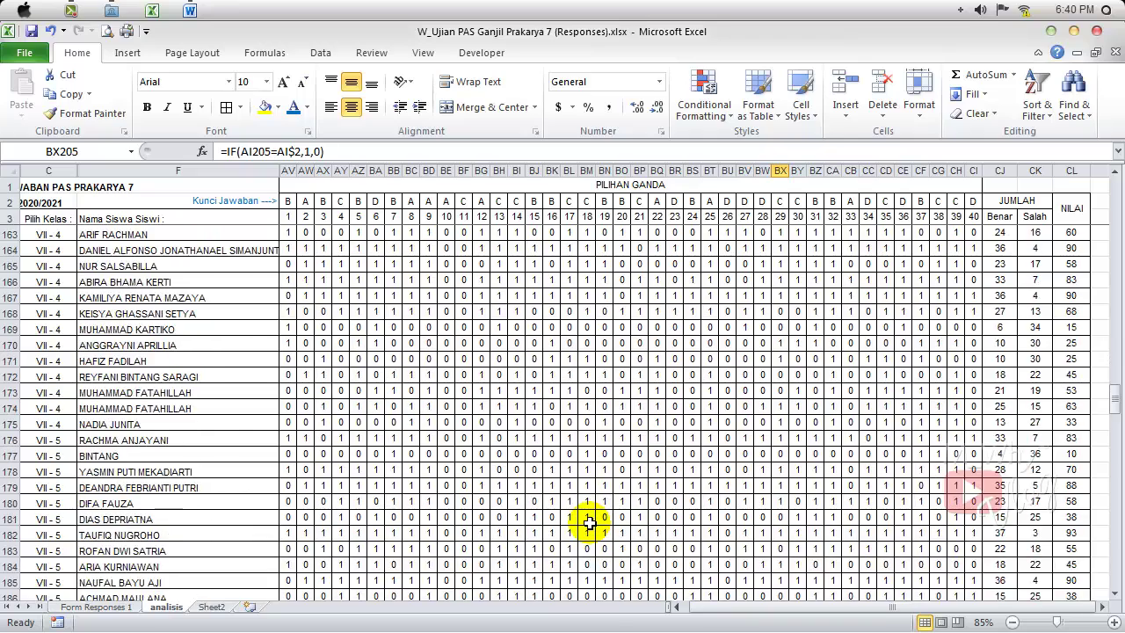
{"action": "scroll", "coordinate": [588, 524], "scroll_direction": "down", "scroll_amount": 7}
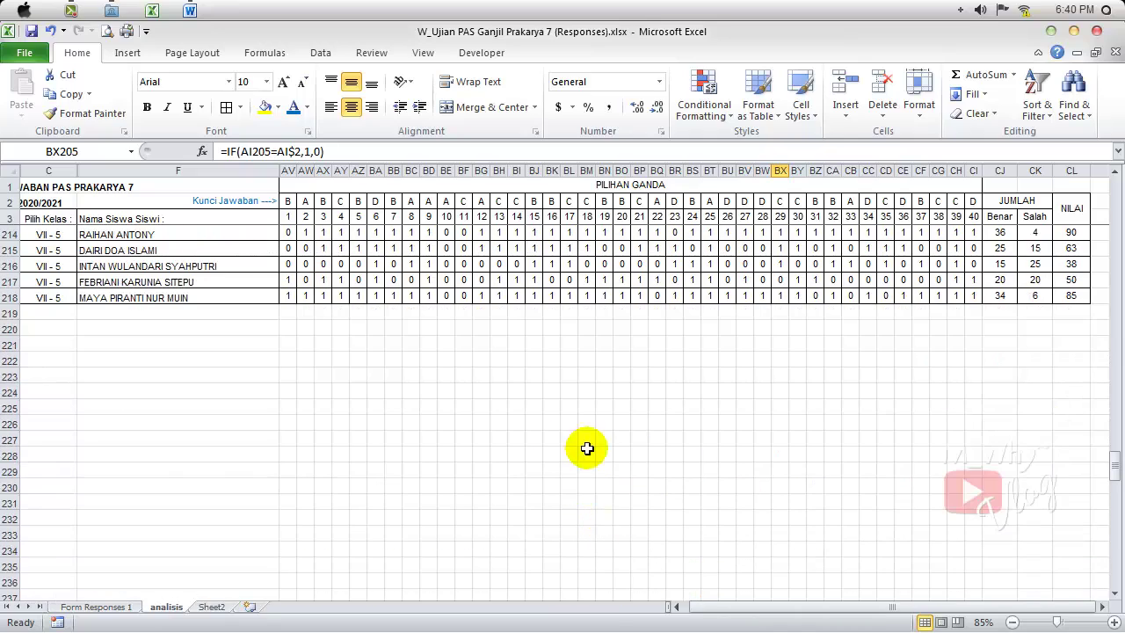
- Enter the label Jumlah in F219, directly below the last student name
{"action": "left_click", "coordinate": [161, 312]}
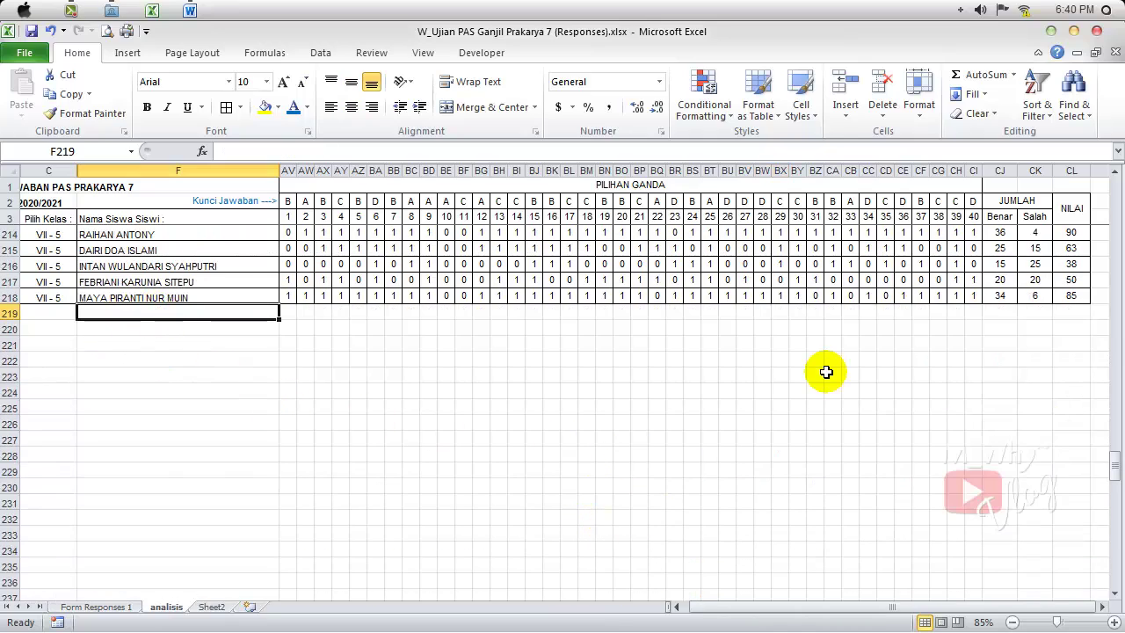
{"action": "type", "text": "Jumlah"}
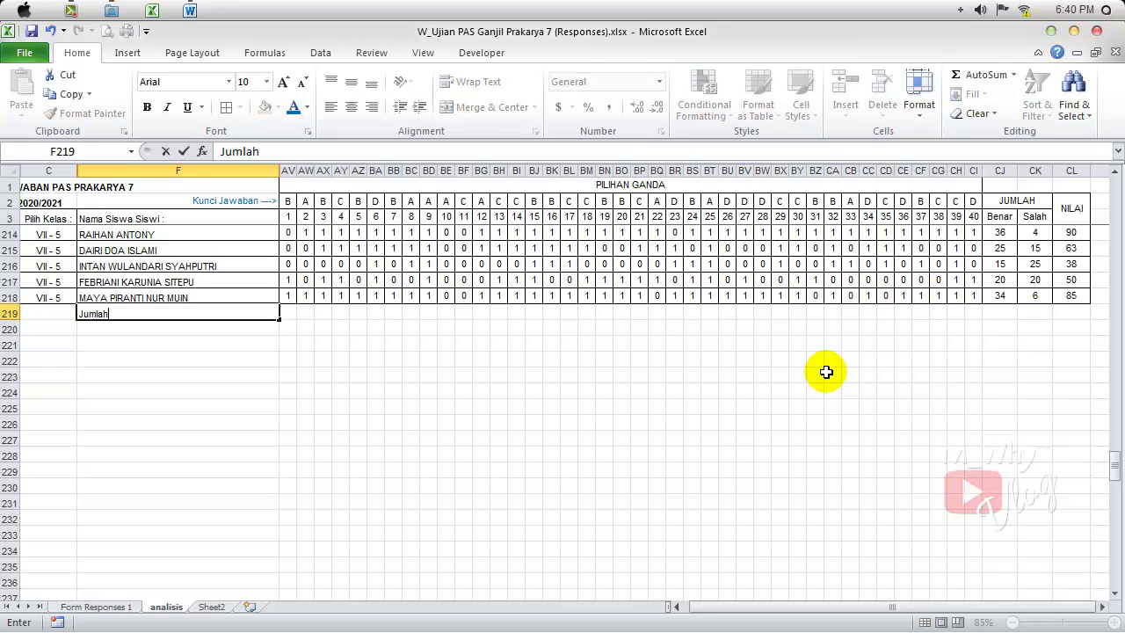
{"action": "key", "text": "Tab"}
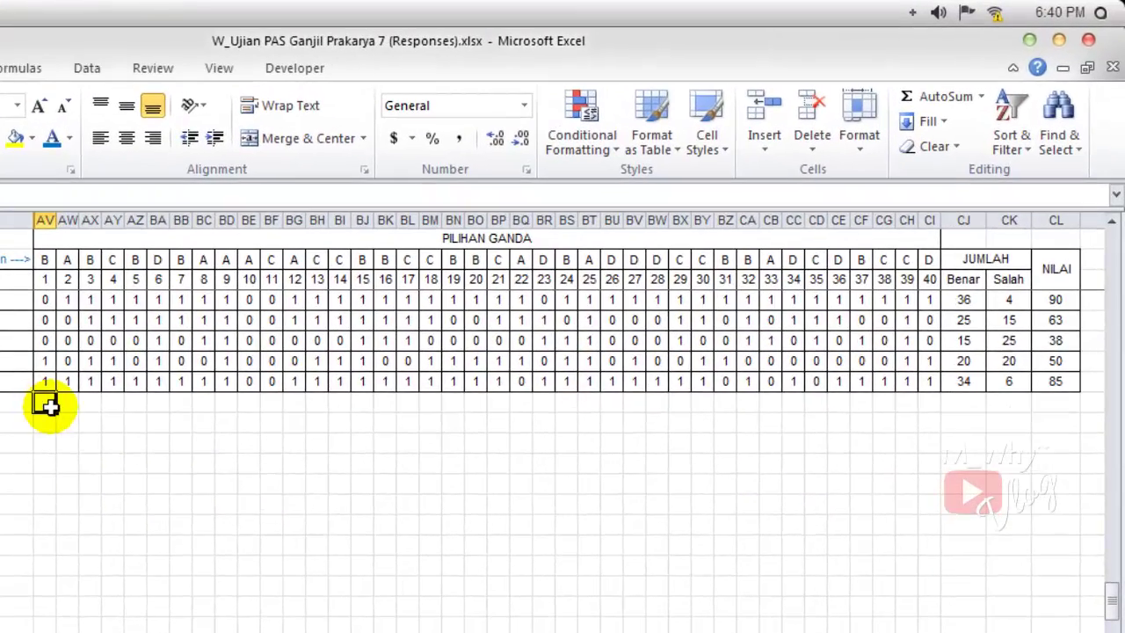
- Increase the row height of the Jumlah row (row 219)
{"action": "left_click", "coordinate": [867, 155]}
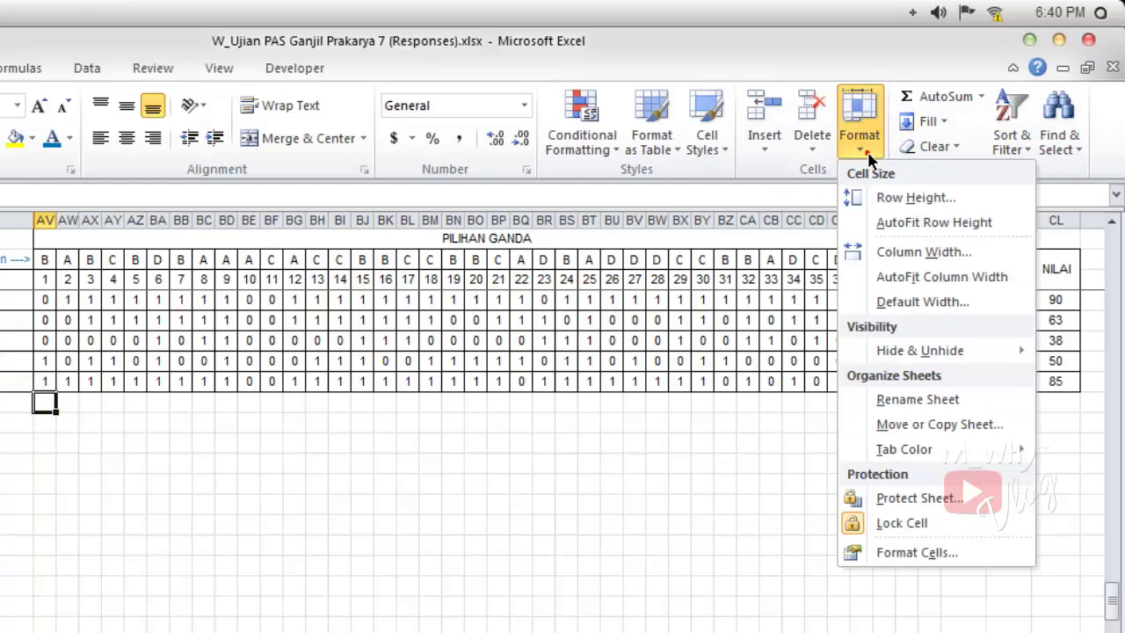
{"action": "left_click", "coordinate": [871, 197]}
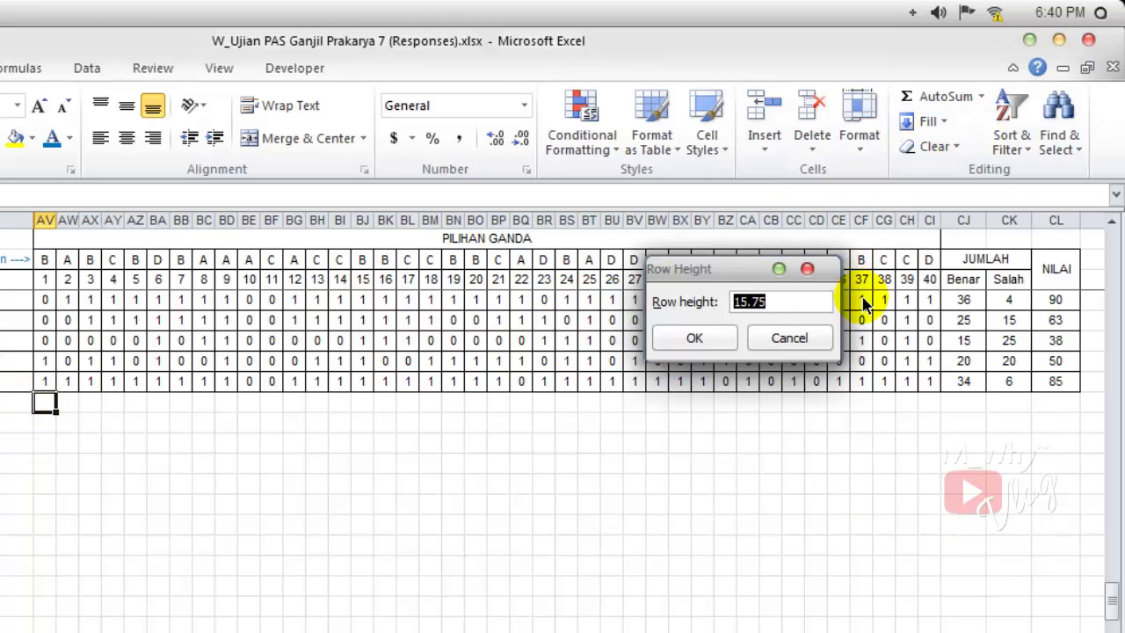
{"action": "key", "text": "Return"}
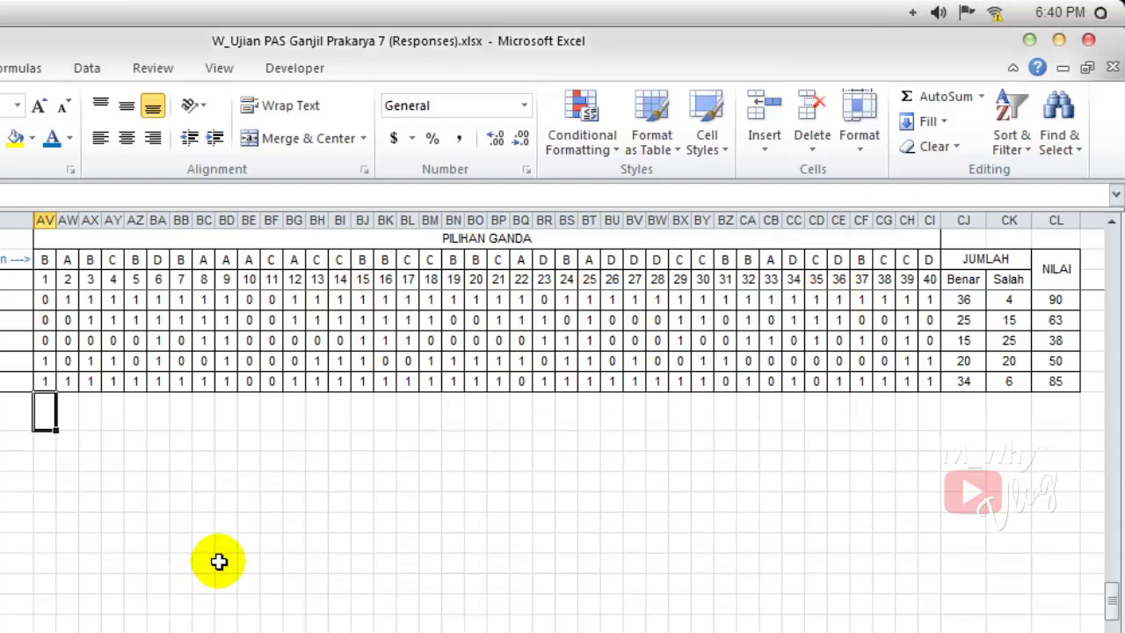
- Enter =SUM(AV4:AV218) in AV219 to total the question 1 scores of all students
{"action": "type", "text": "=sum("}
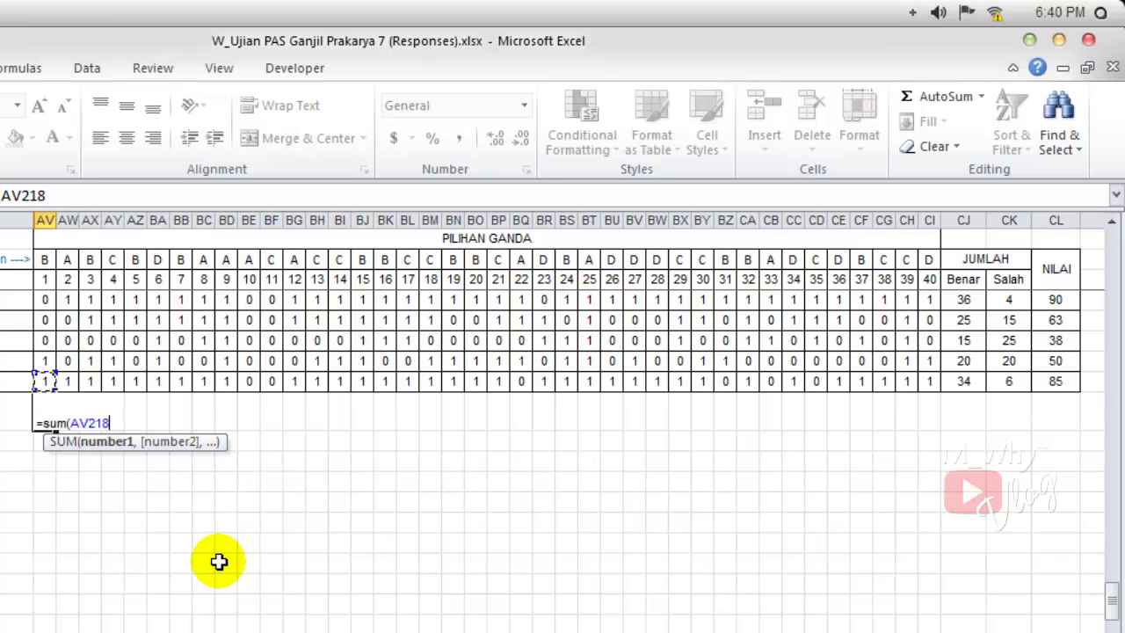
{"action": "key", "text": "ctrl+shift+Right"}
{"action": "key", "text": "ctrl+shift+Up"}
{"action": "key", "text": "shift+Down"}
{"action": "key", "text": "shift+Down"}
{"action": "key", "text": "shift+Down"}
{"action": "key", "text": "shift+Left"}
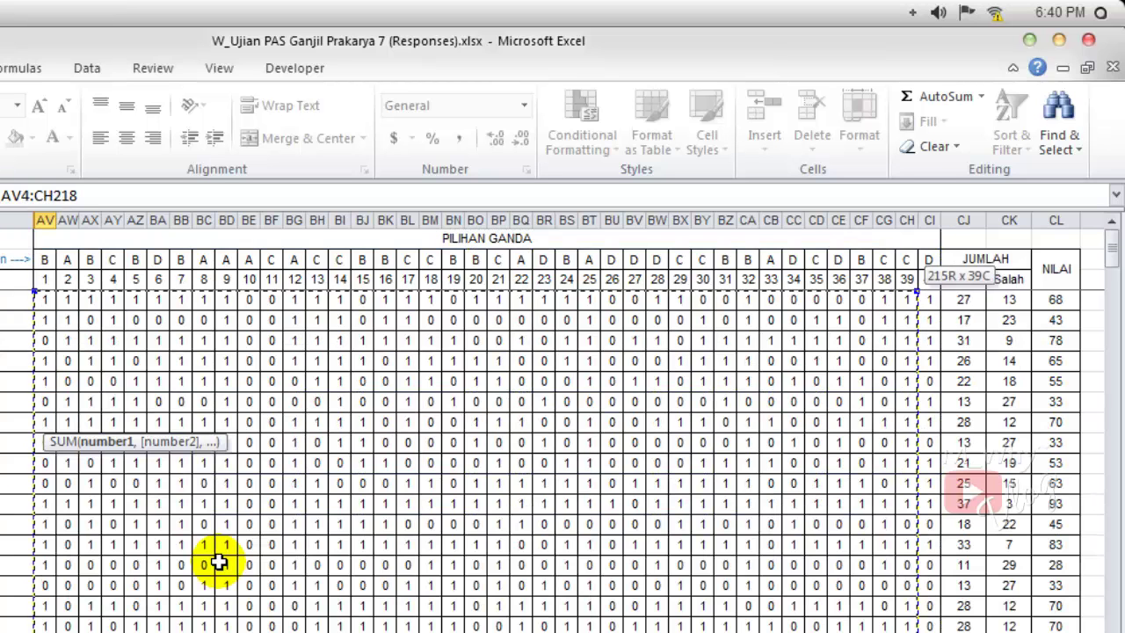
{"action": "key", "text": "shift+Left"}
{"action": "key", "text": "shift+Left"}
{"action": "key", "text": "shift+Left"}
{"action": "key", "text": "shift+Left"}
{"action": "key", "text": "shift+Left"}
{"action": "key", "text": "shift+Left"}
{"action": "key", "text": "shift+Left"}
{"action": "key", "text": "shift+Left"}
{"action": "key", "text": "shift+Left"}
{"action": "key", "text": "shift+Left"}
{"action": "key", "text": "shift+Left"}
{"action": "key", "text": "shift+Left"}
{"action": "key", "text": "shift+Left"}
{"action": "key", "text": "shift+Left"}
{"action": "key", "text": "shift+Left"}
{"action": "key", "text": "shift+Left"}
{"action": "key", "text": "shift+Left"}
{"action": "key", "text": "shift+Left"}
{"action": "key", "text": "shift+Left"}
{"action": "key", "text": "shift+Left"}
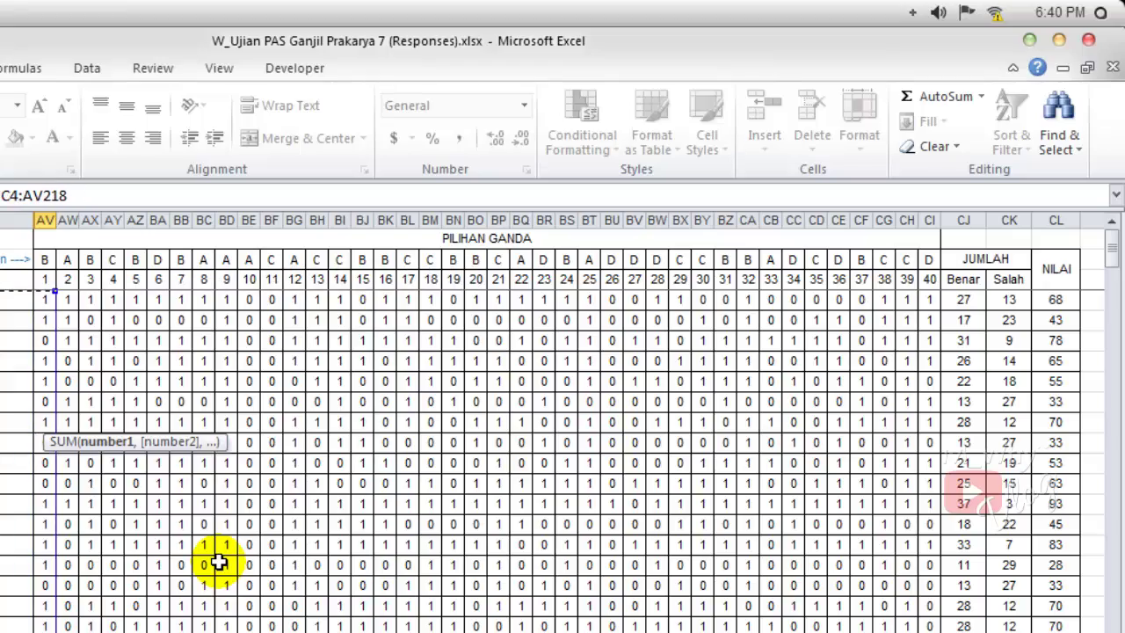
{"action": "key", "text": "shift+Right"}
{"action": "key", "text": "shift+Right"}
{"action": "key", "text": "shift+Right"}
{"action": "key", "text": "shift+Right"}
{"action": "key", "text": "shift+Right"}
{"action": "key", "text": "shift+Right"}
{"action": "key", "text": "shift+Right"}
{"action": "key", "text": "shift+Right"}
{"action": "key", "text": "shift+Right"}
{"action": "key", "text": "shift+Right"}
{"action": "key", "text": "shift+Right"}
{"action": "key", "text": "shift+Right"}
{"action": "key", "text": "shift+Right"}
{"action": "key", "text": "shift+Right"}
{"action": "key", "text": "shift+Right"}
{"action": "key", "text": "shift+Right"}
{"action": "key", "text": "shift+Right"}
{"action": "key", "text": "shift+Right"}
{"action": "key", "text": "shift+Right"}
{"action": "key", "text": "shift+Right"}
{"action": "key", "text": "shift+Left"}
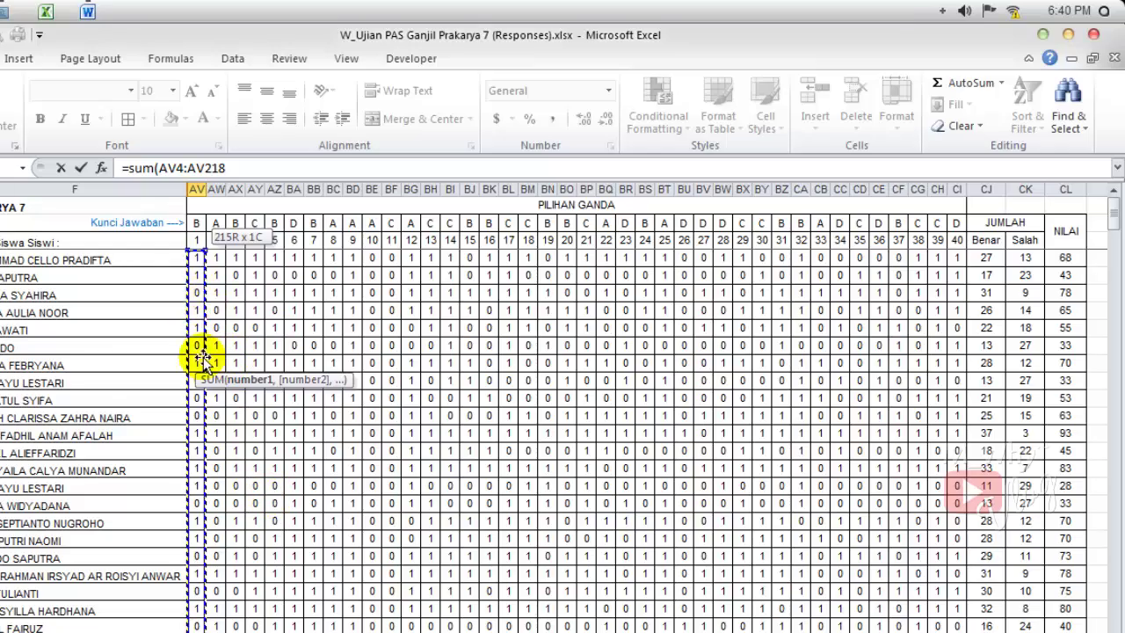
{"action": "scroll", "coordinate": [236, 441], "scroll_direction": "down", "scroll_amount": 7}
{"action": "scroll", "coordinate": [235, 441], "scroll_direction": "down", "scroll_amount": 10}
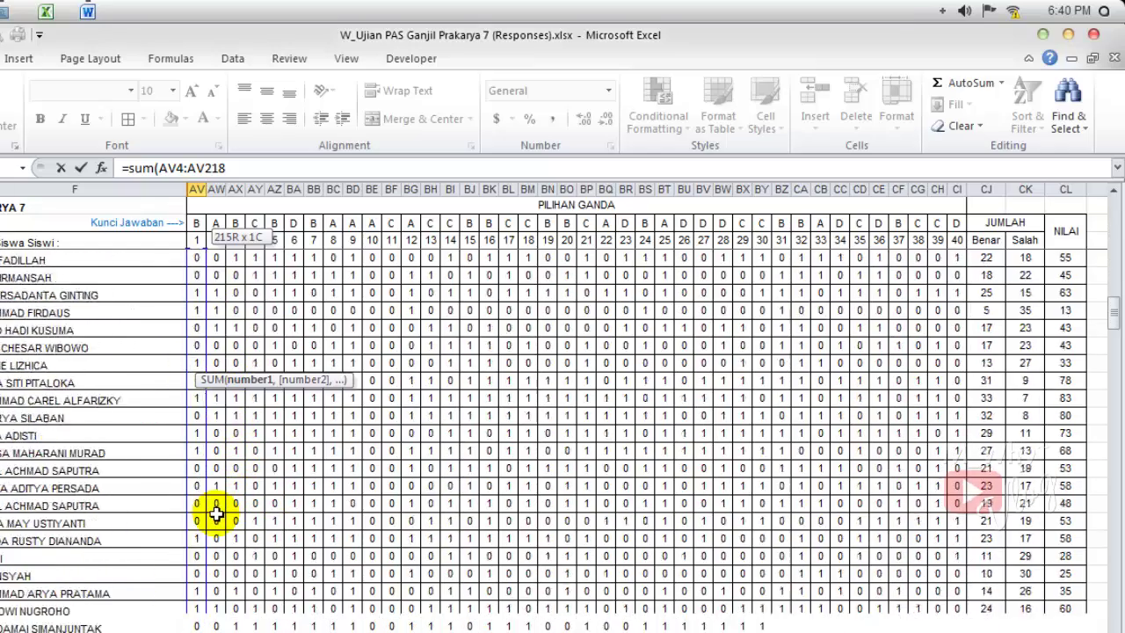
{"action": "key", "text": "Return"}
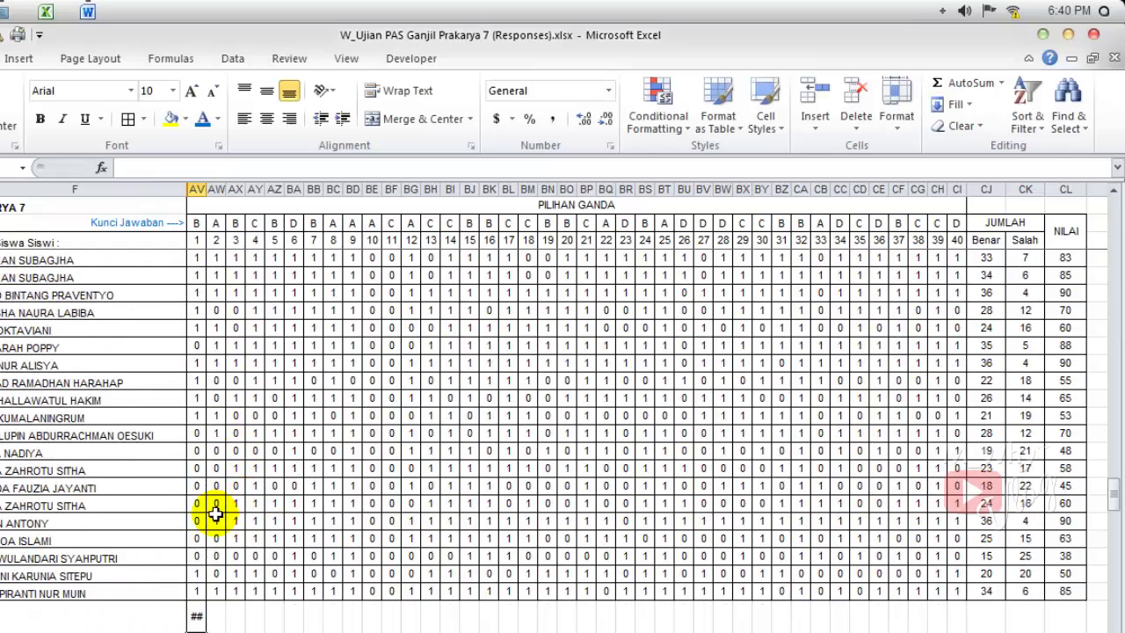
- Set the text orientation of the question 1 total in AV219 to 90 degrees
{"action": "left_click", "coordinate": [194, 619]}
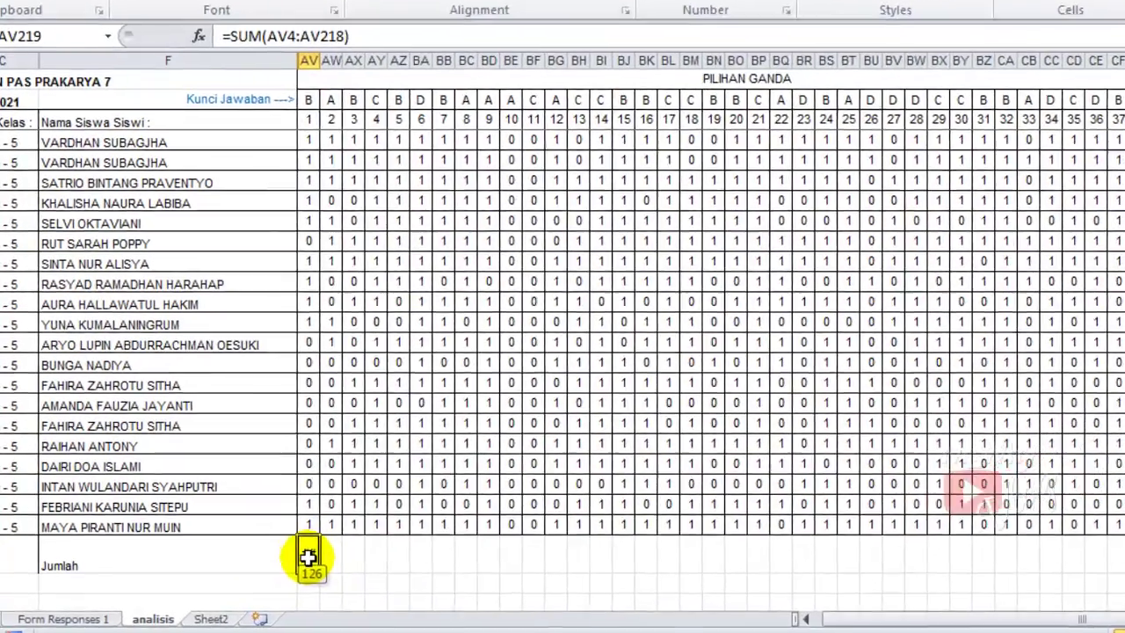
{"action": "right_click", "coordinate": [308, 558]}
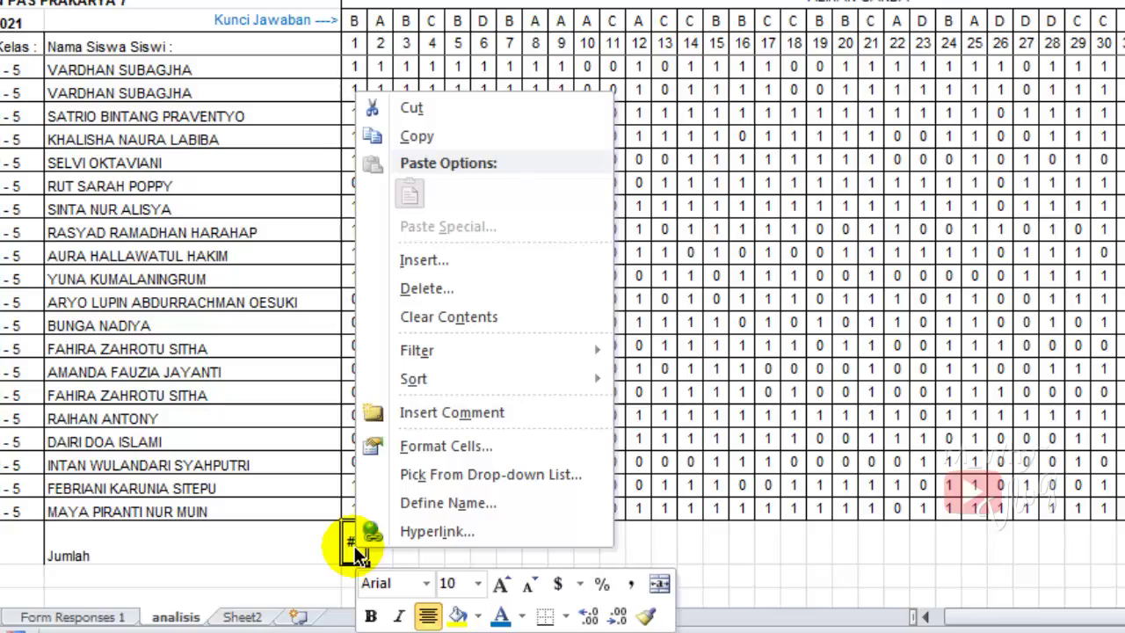
{"action": "left_click", "coordinate": [442, 444]}
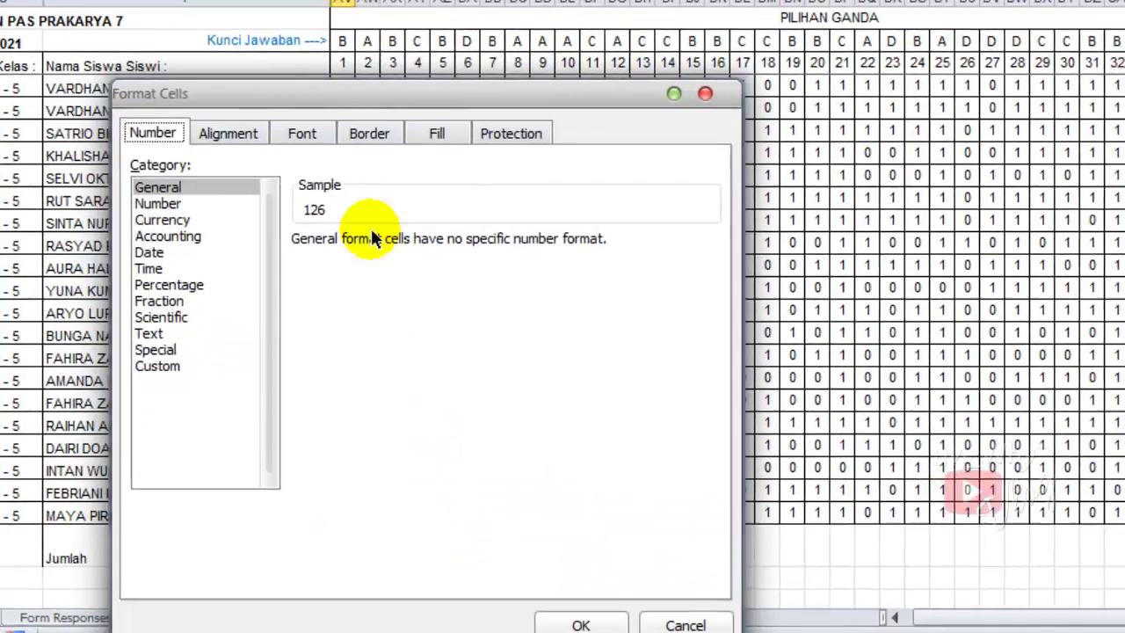
{"action": "left_click_drag", "start_coordinate": [299, 91], "coordinate": [700, 0]}
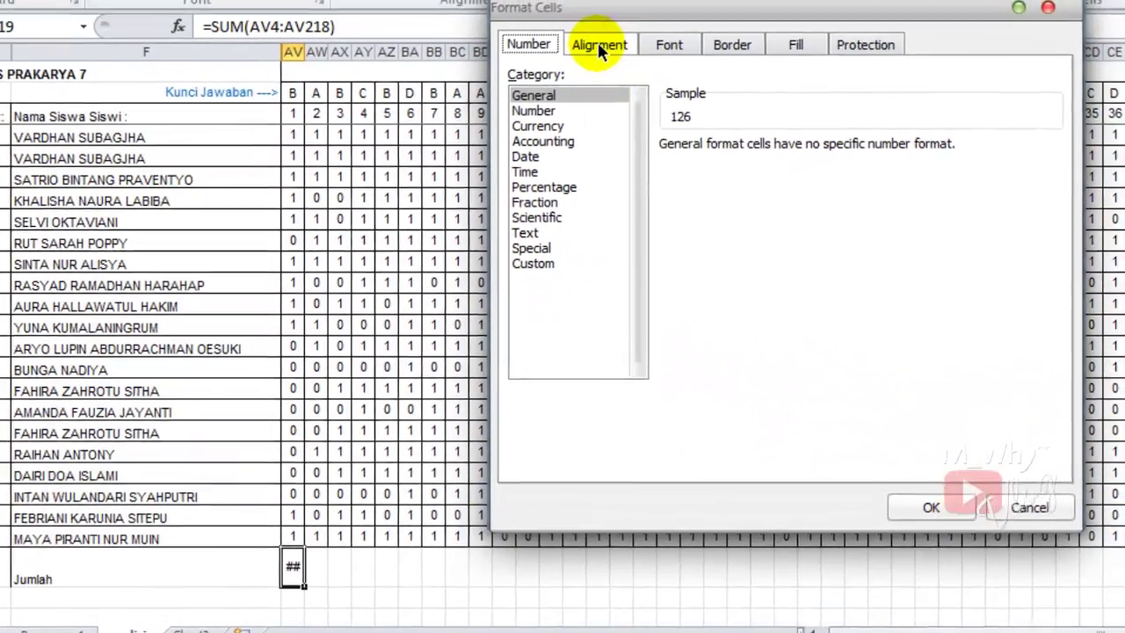
{"action": "left_click", "coordinate": [598, 45]}
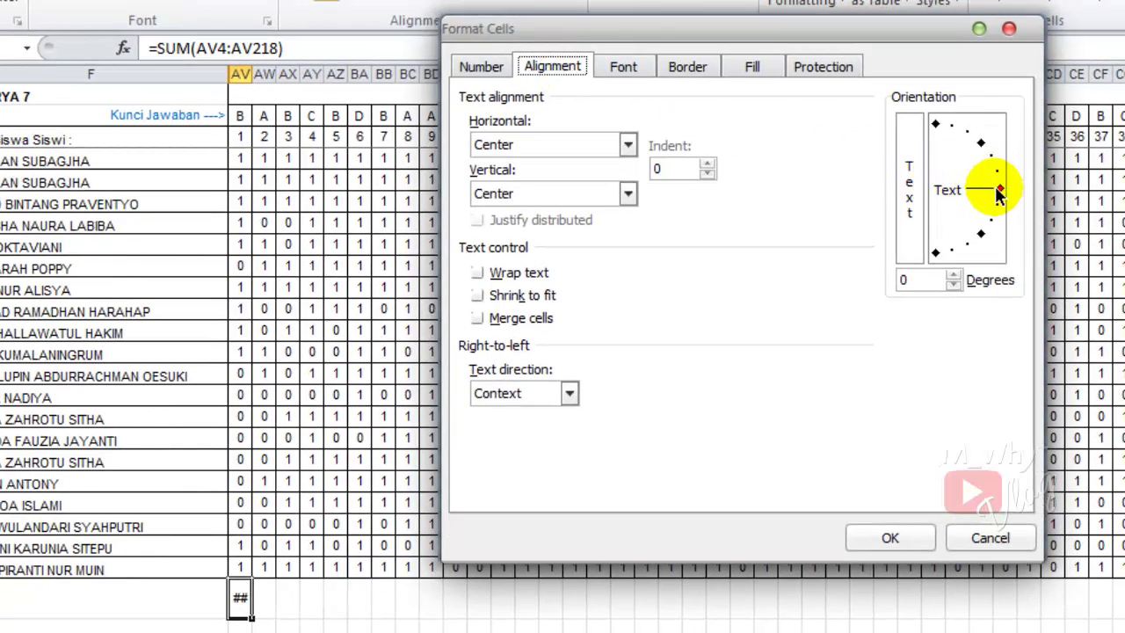
{"action": "left_click", "coordinate": [923, 137]}
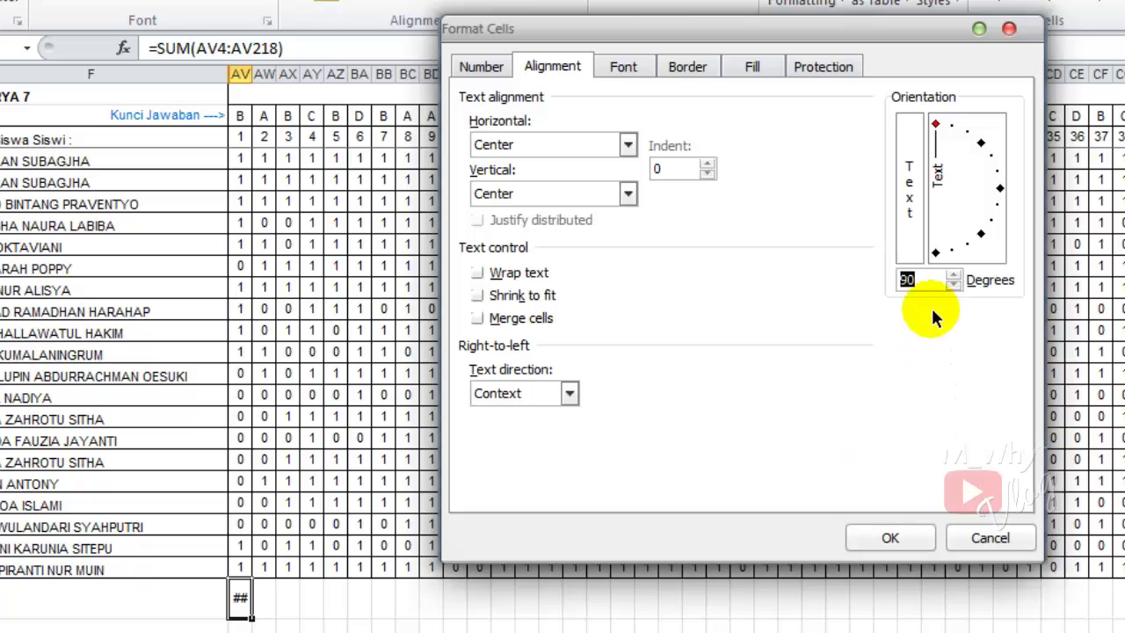
{"action": "left_click", "coordinate": [888, 538]}
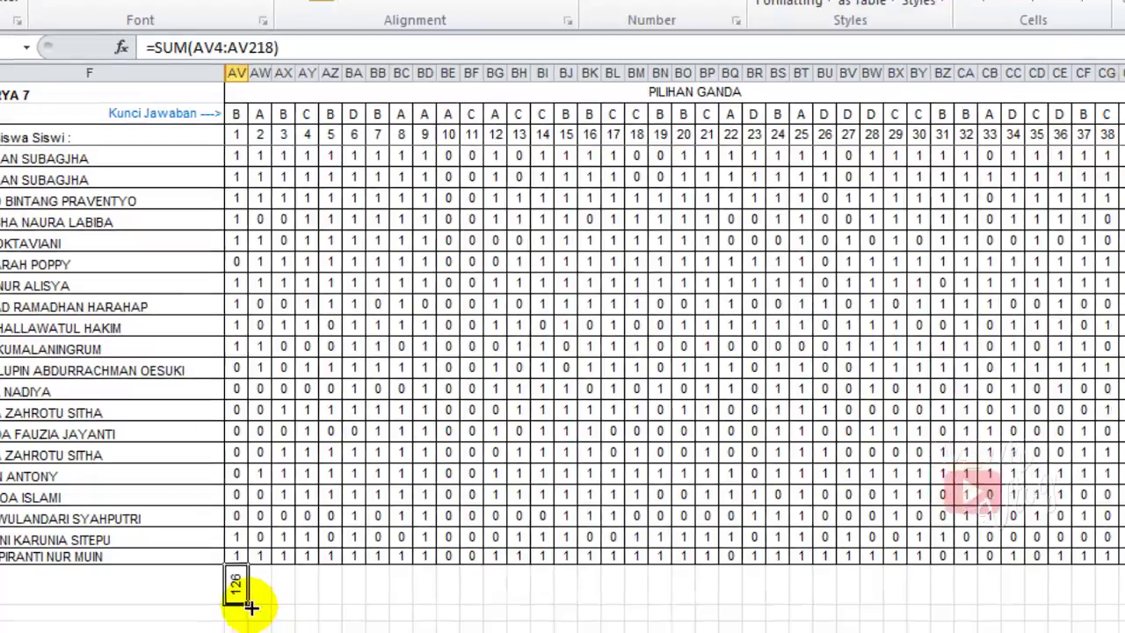
- Fill the rotated SUM formula from AV219 across to CI219, covering all 40 questions, and check the copied formulas
{"action": "left_click_drag", "start_coordinate": [254, 612], "coordinate": [281, 618]}
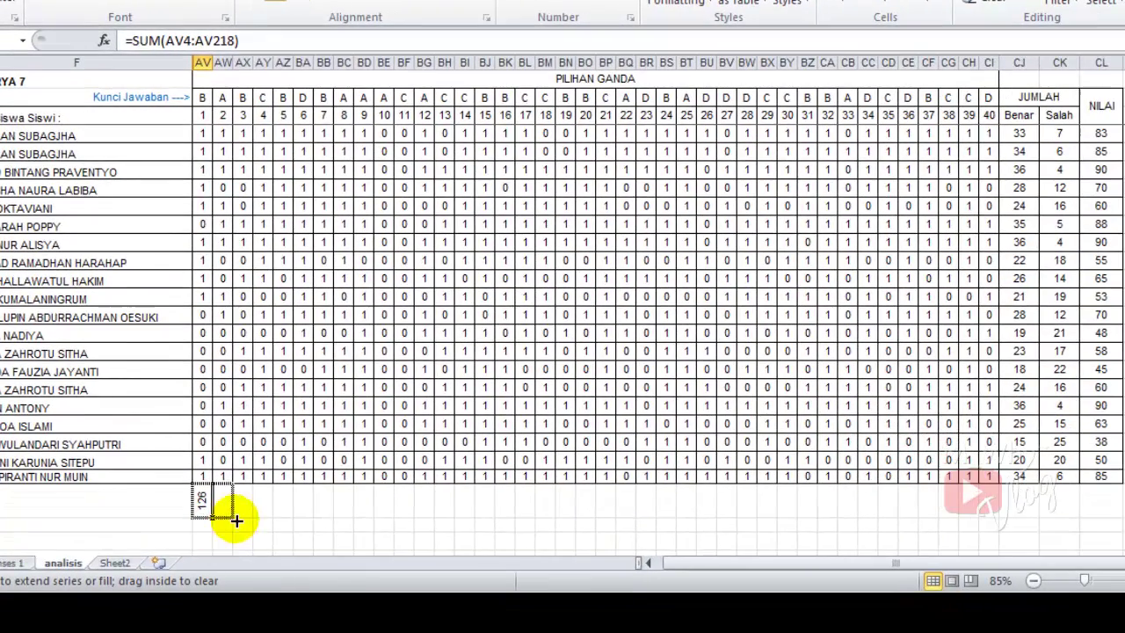
{"action": "left_click_drag", "start_coordinate": [237, 520], "coordinate": [975, 518]}
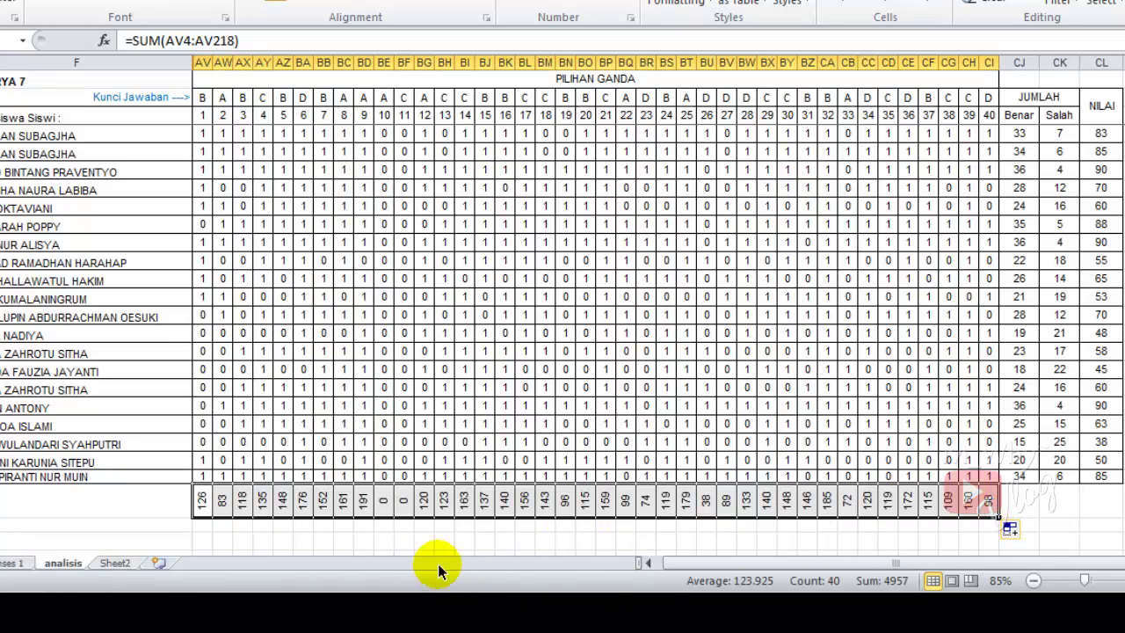
{"action": "left_click", "coordinate": [363, 524]}
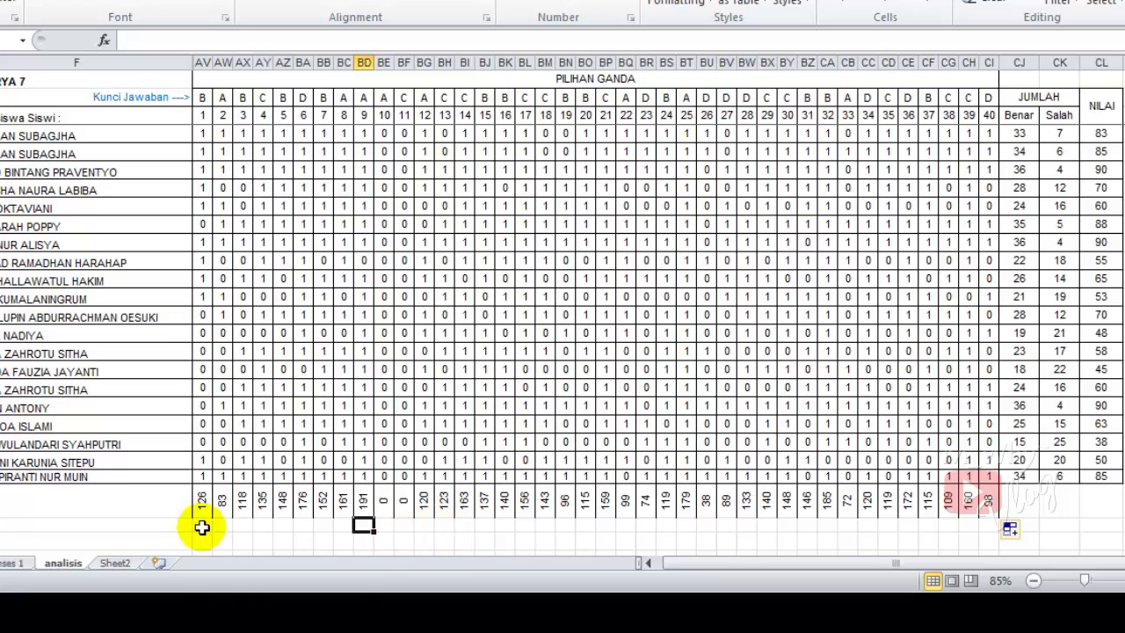
{"action": "left_click", "coordinate": [201, 506]}
{"action": "left_click", "coordinate": [243, 506]}
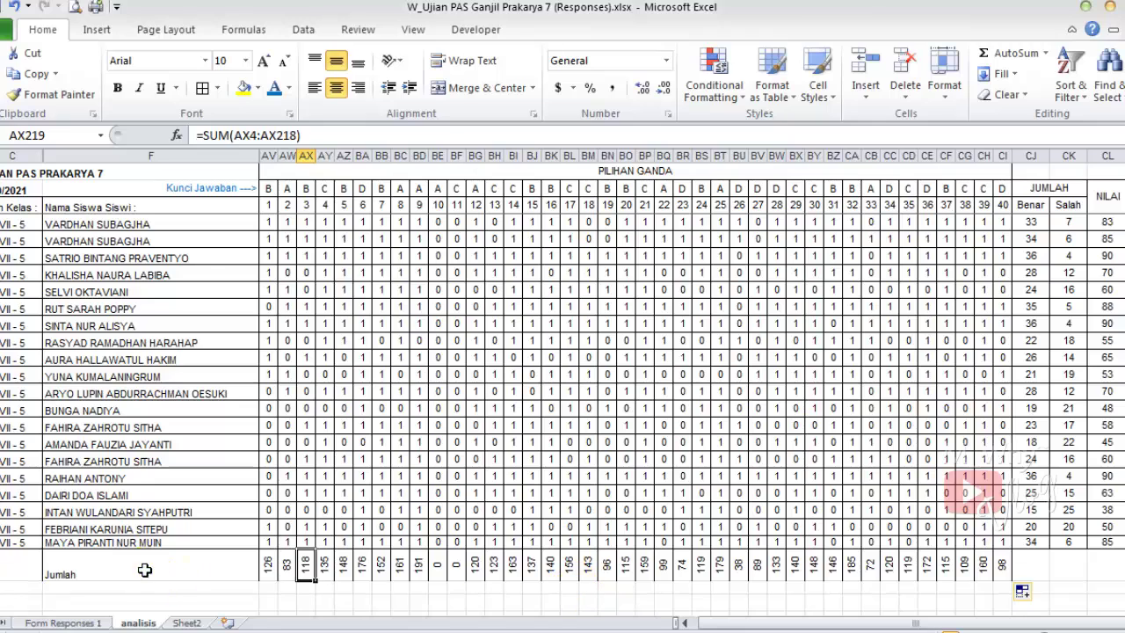
- Center the Jumlah label in F219 both horizontally and vertically
{"action": "left_click", "coordinate": [83, 517]}
{"action": "left_click", "coordinate": [337, 88]}
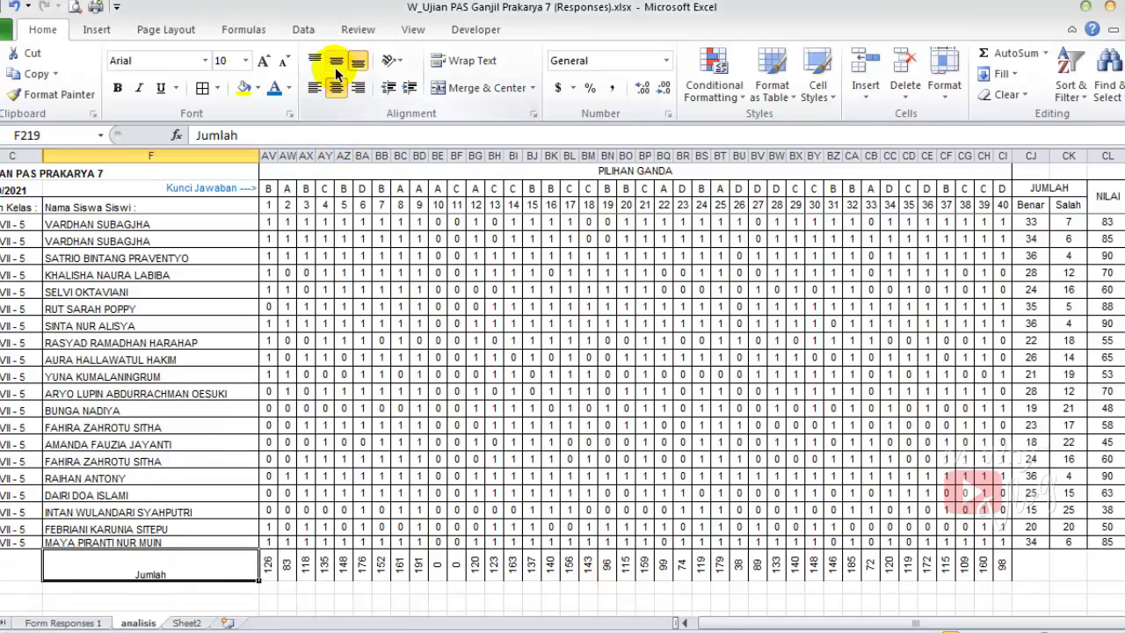
{"action": "left_click", "coordinate": [336, 61]}
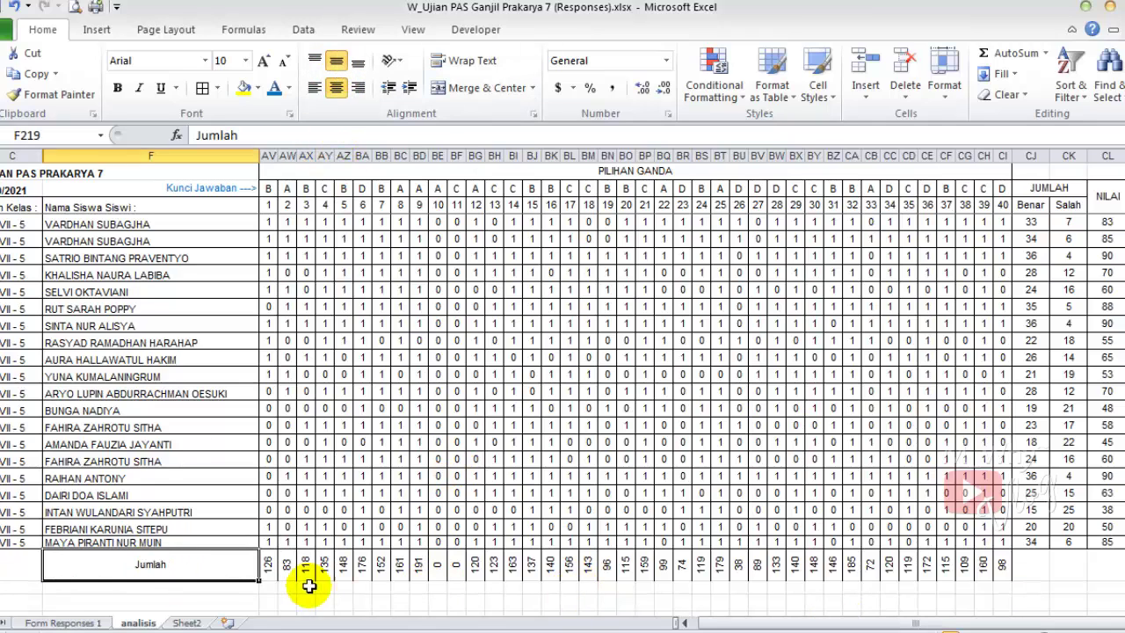
- Apply all borders to the Jumlah row from F219 to CI219
{"action": "left_click_drag", "start_coordinate": [184, 572], "coordinate": [999, 557]}
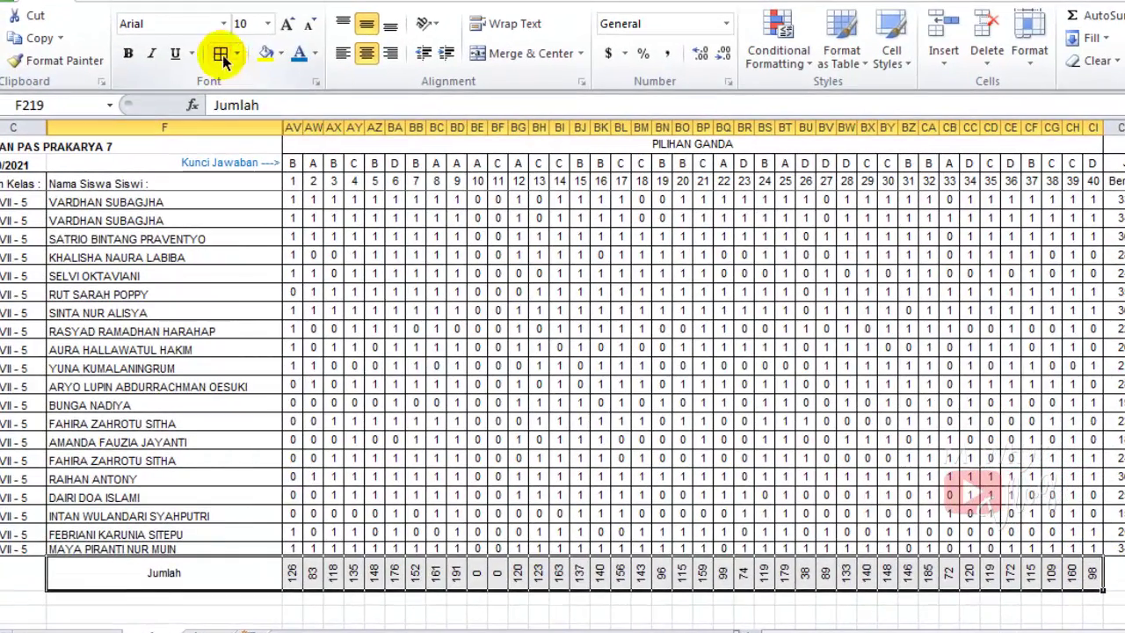
{"action": "left_click", "coordinate": [220, 55]}
{"action": "left_click", "coordinate": [601, 514]}
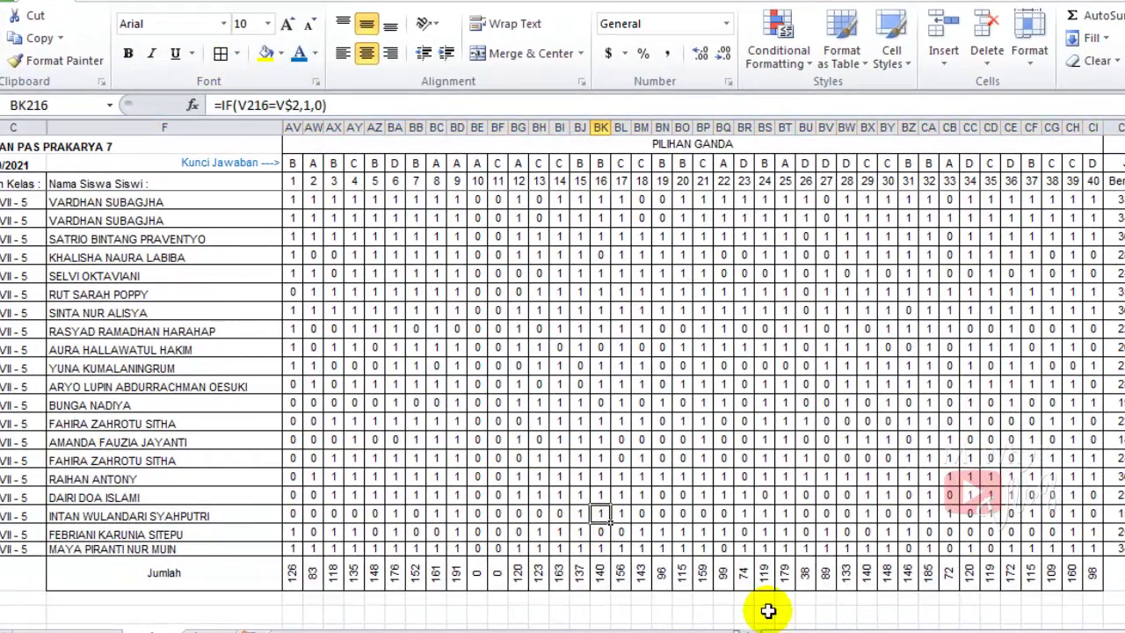
- Merge and center BZ220:CI220 below the question totals and enter the label Nilai Tertinggi
{"action": "scroll", "coordinate": [791, 596], "scroll_direction": "down", "scroll_amount": 1}
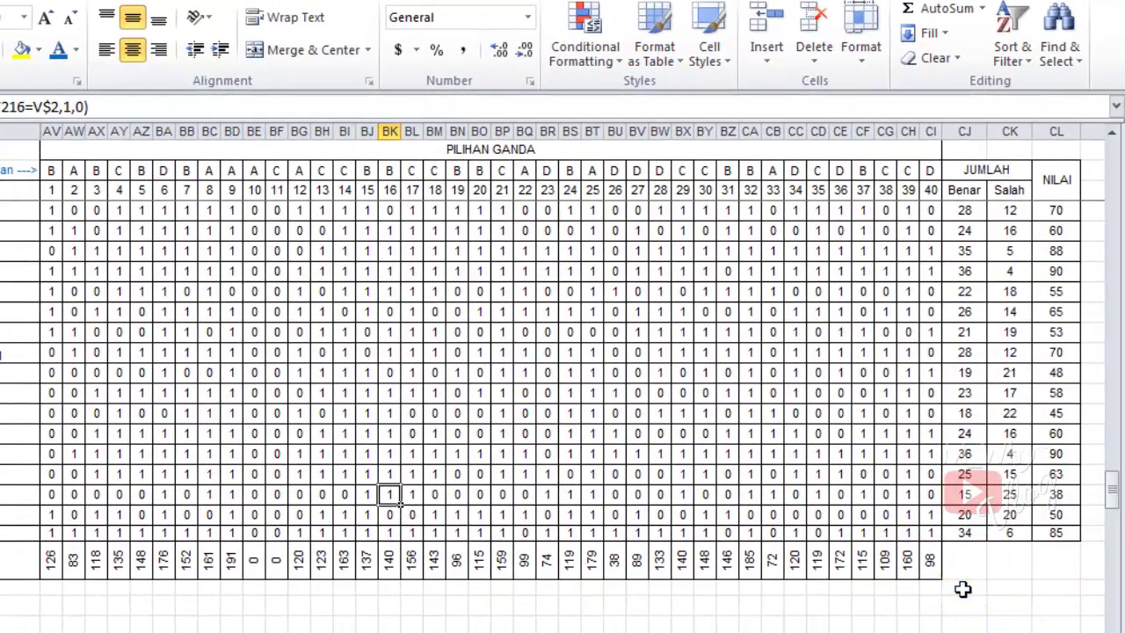
{"action": "left_click", "coordinate": [1023, 579]}
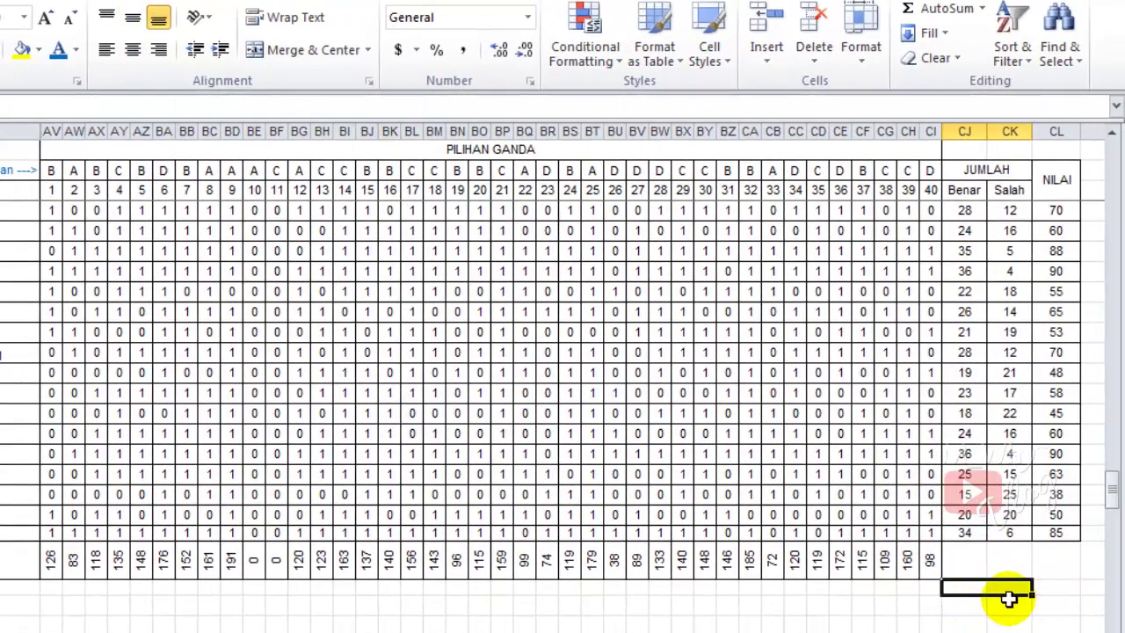
{"action": "left_click", "coordinate": [907, 588]}
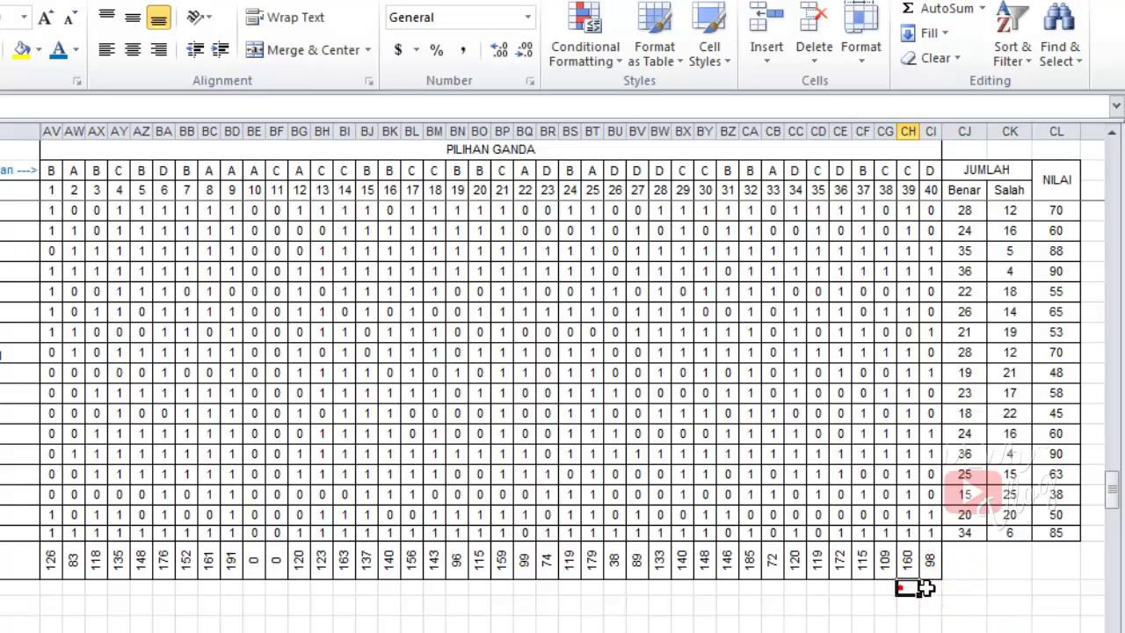
{"action": "left_click_drag", "start_coordinate": [926, 588], "coordinate": [728, 586]}
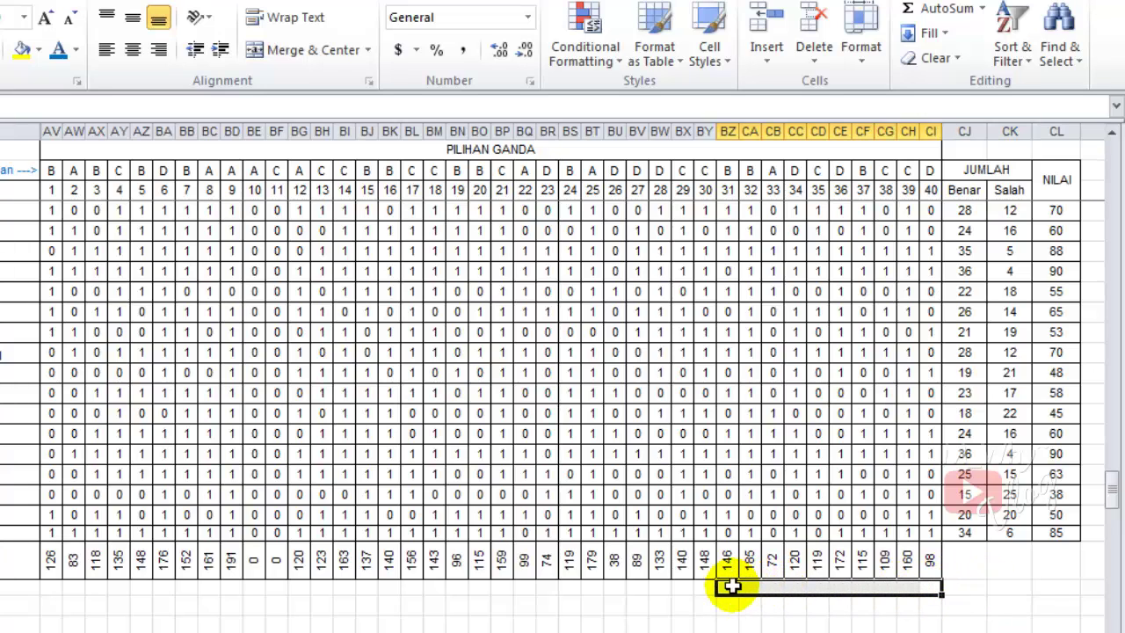
{"action": "left_click", "coordinate": [316, 52]}
{"action": "type", "text": "Nilai Tertinggi"}
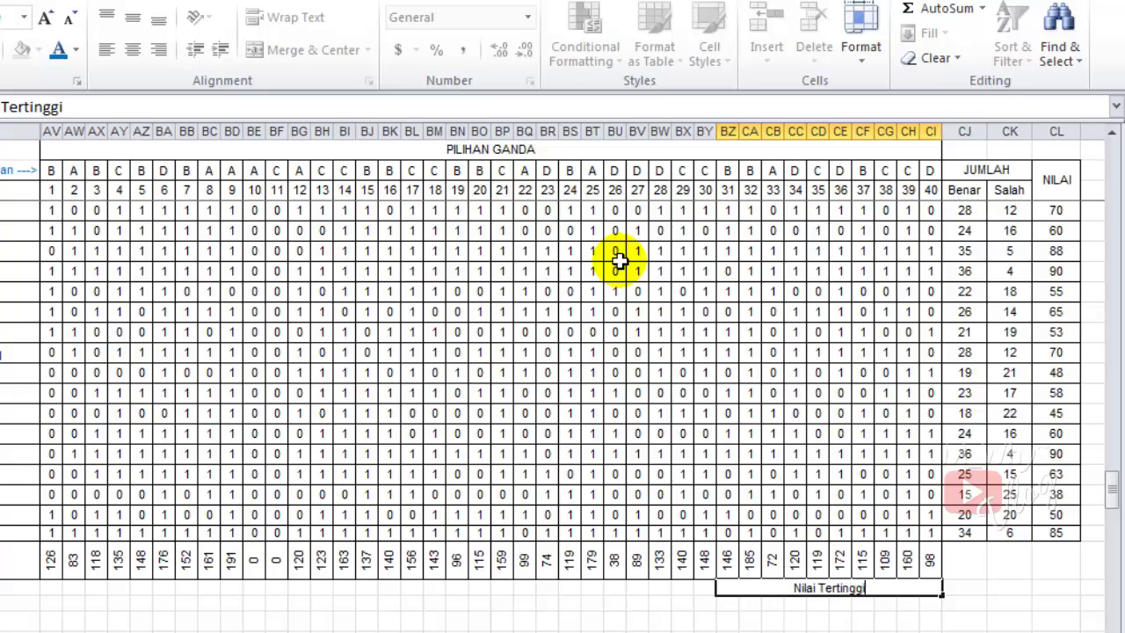
{"action": "key", "text": "Return"}
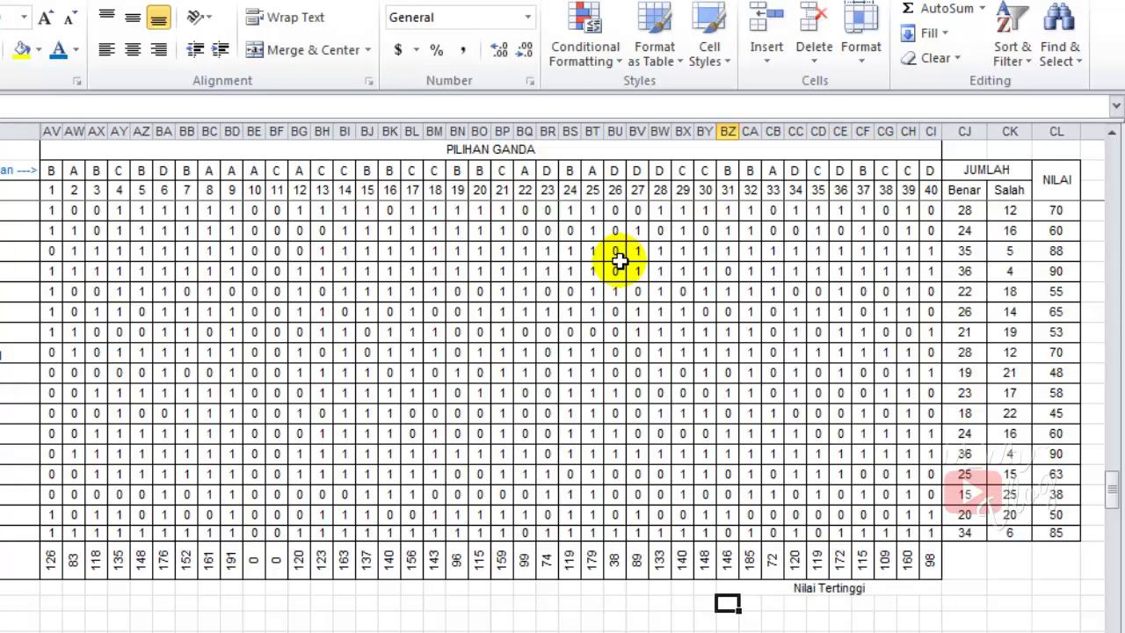
- Enter the labels Nilai Terendah in BZ221 and Nilai Rata-rata in BZ222
{"action": "type", "text": "Nilai"}
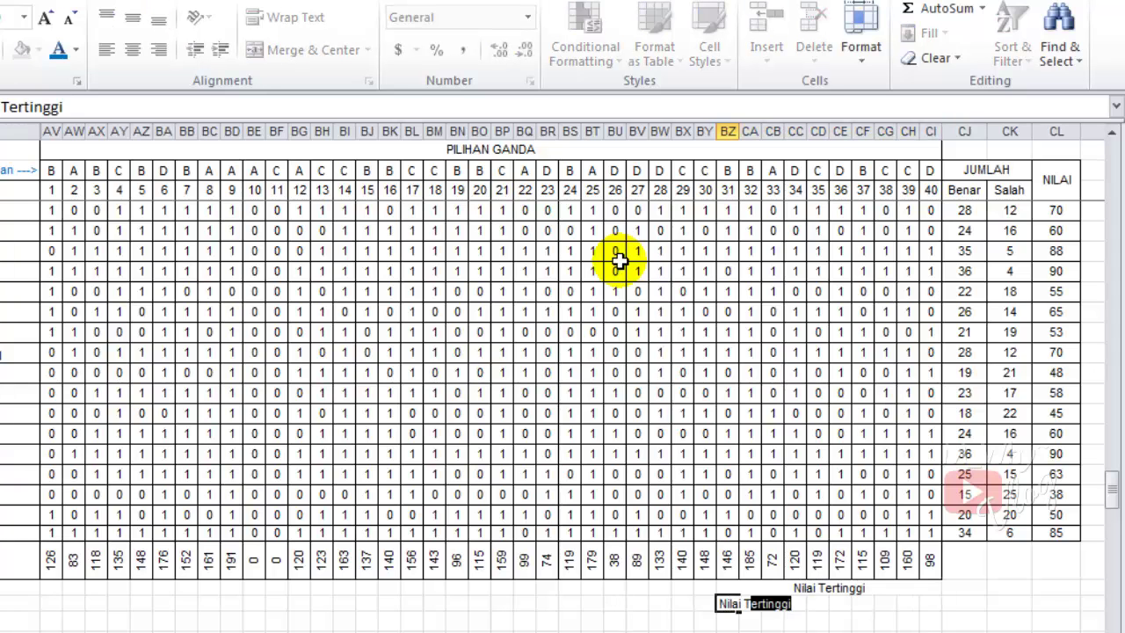
{"action": "type", "text": " Terendah"}
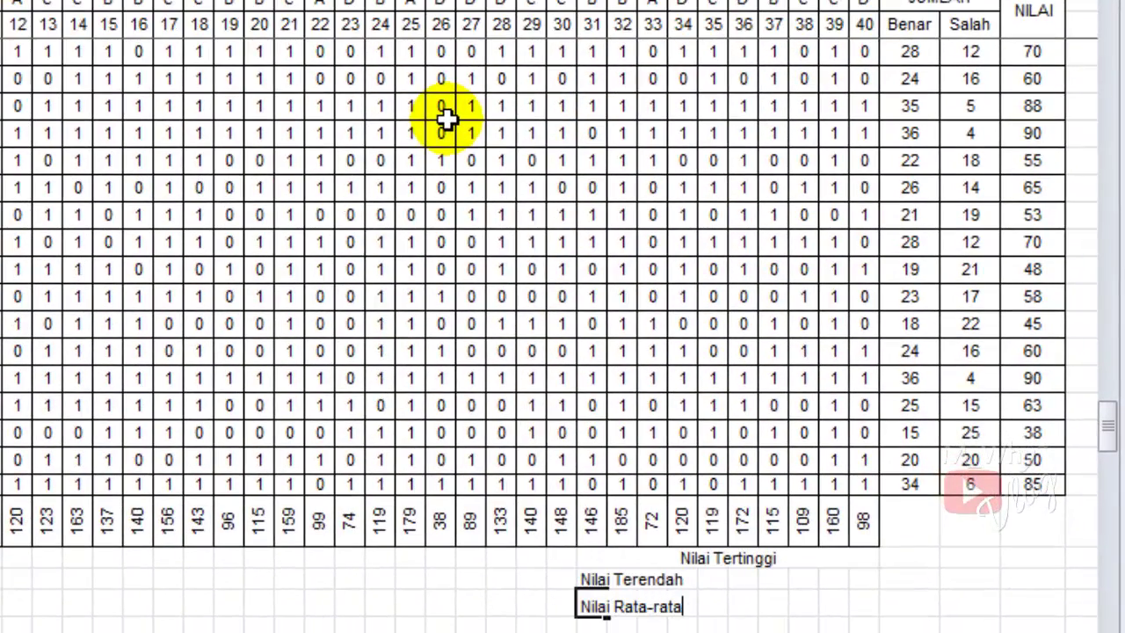
{"action": "key", "text": "Up"}
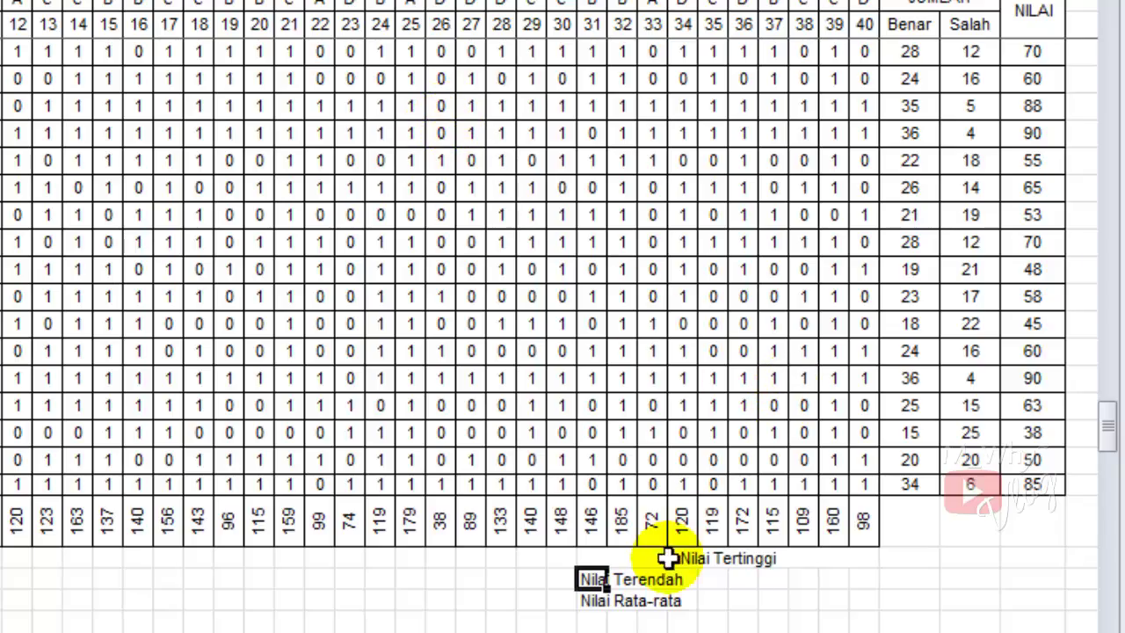
- Merge and center the Nilai Terendah and Nilai Rata-rata labels, each across columns BZ to CI of its row
{"action": "left_click_drag", "start_coordinate": [591, 578], "coordinate": [870, 579]}
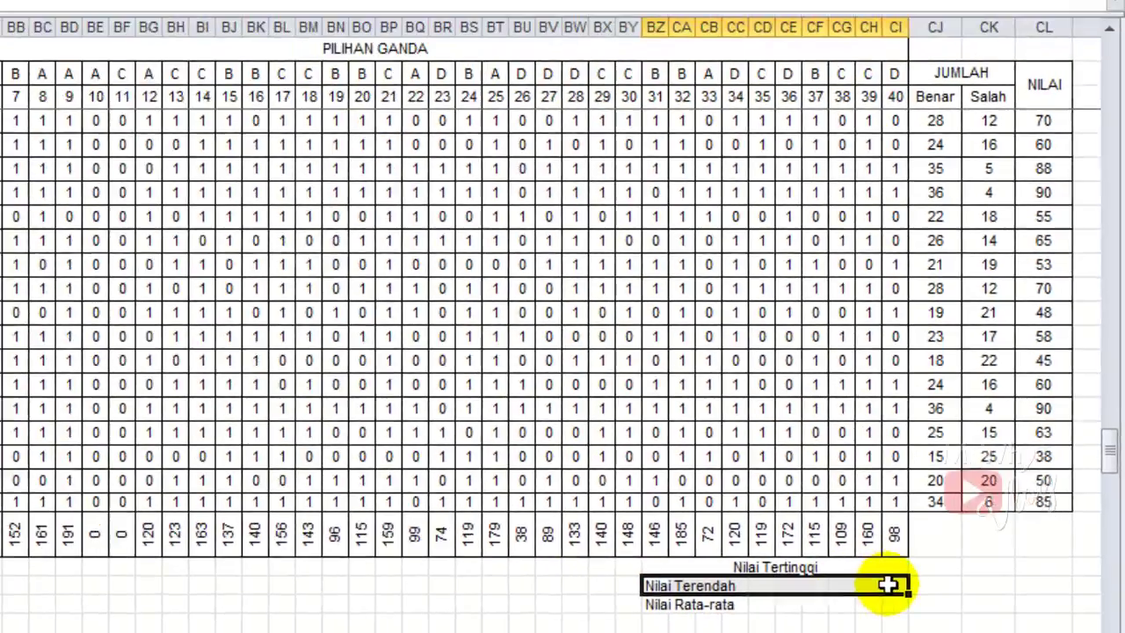
{"action": "left_click", "coordinate": [314, 39]}
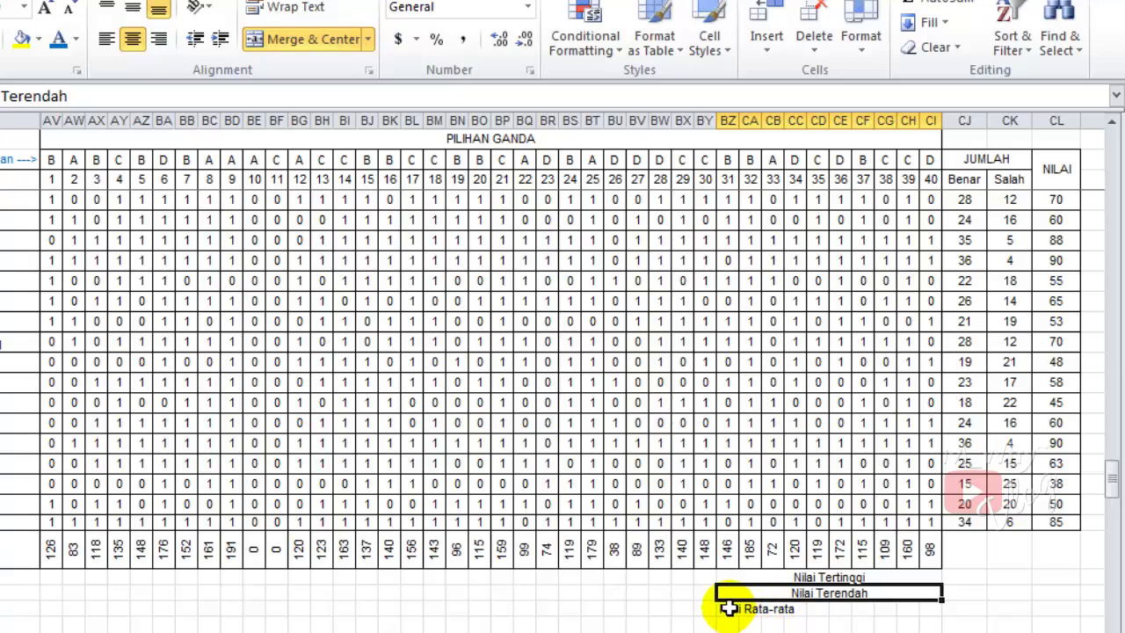
{"action": "left_click_drag", "start_coordinate": [729, 607], "coordinate": [927, 605]}
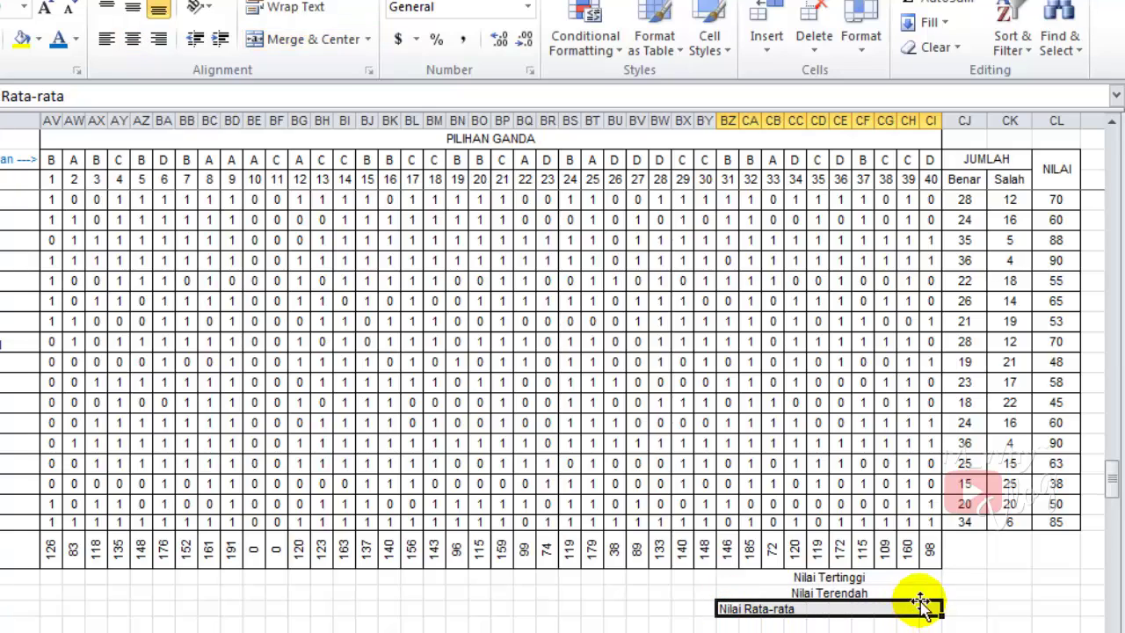
{"action": "left_click", "coordinate": [314, 39]}
- Enter a MAX formula over all student scores of the NILAI column in CL220, in the Nilai Tertinggi row
{"action": "left_click", "coordinate": [1056, 576]}
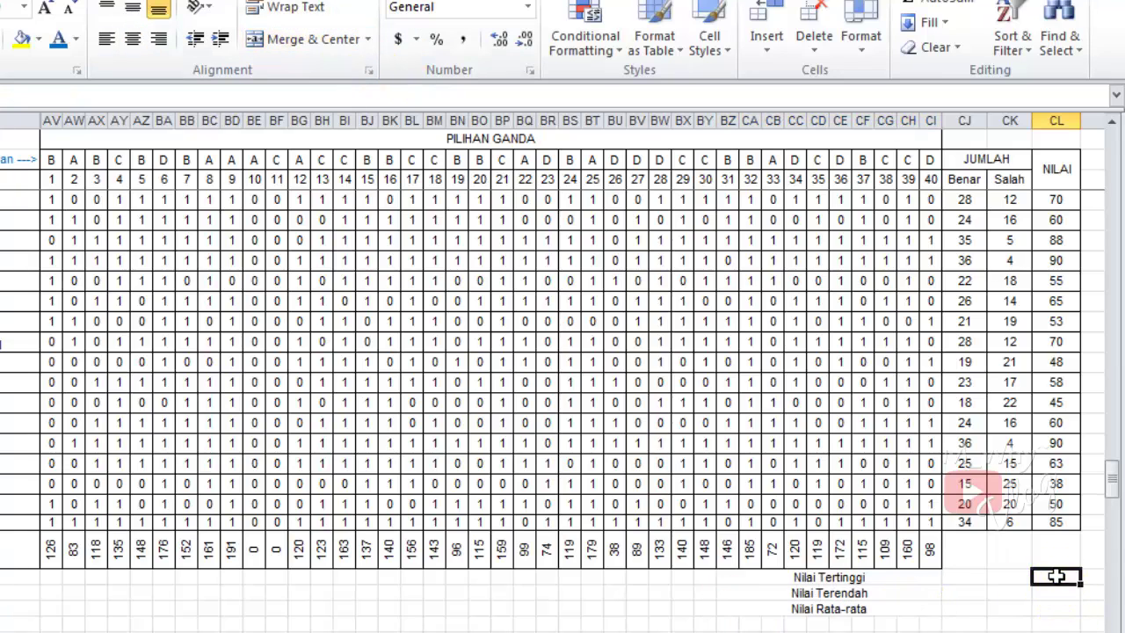
{"action": "type", "text": "=max("}
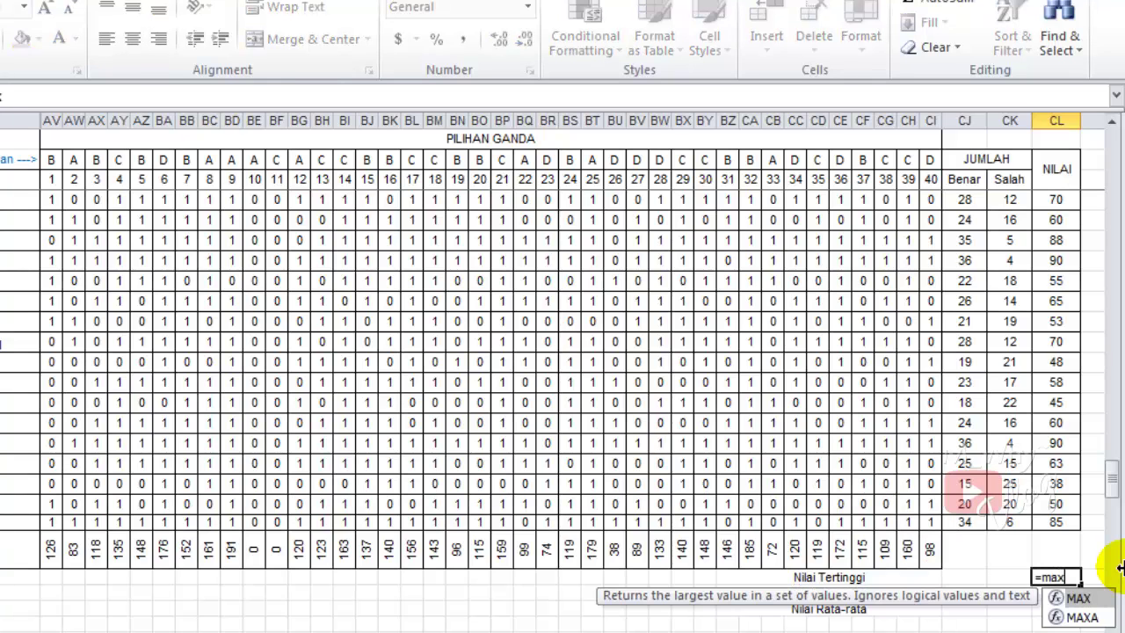
{"action": "key", "text": "Up"}
{"action": "key", "text": "Up"}
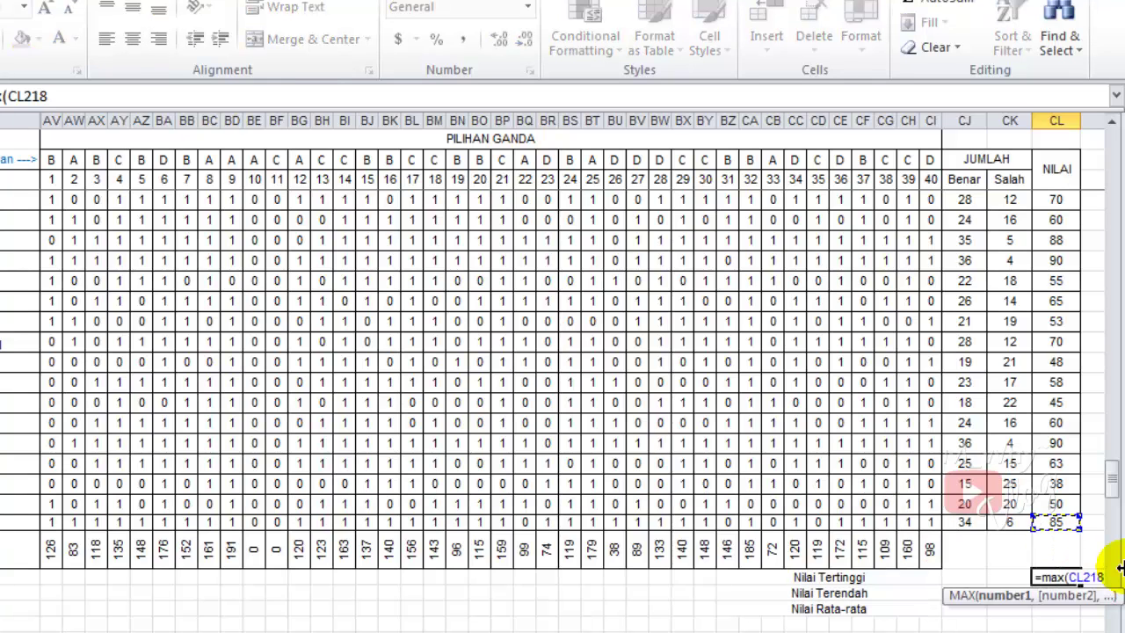
{"action": "key", "text": "ctrl+shift+Up"}
{"action": "key", "text": "shift+Up"}
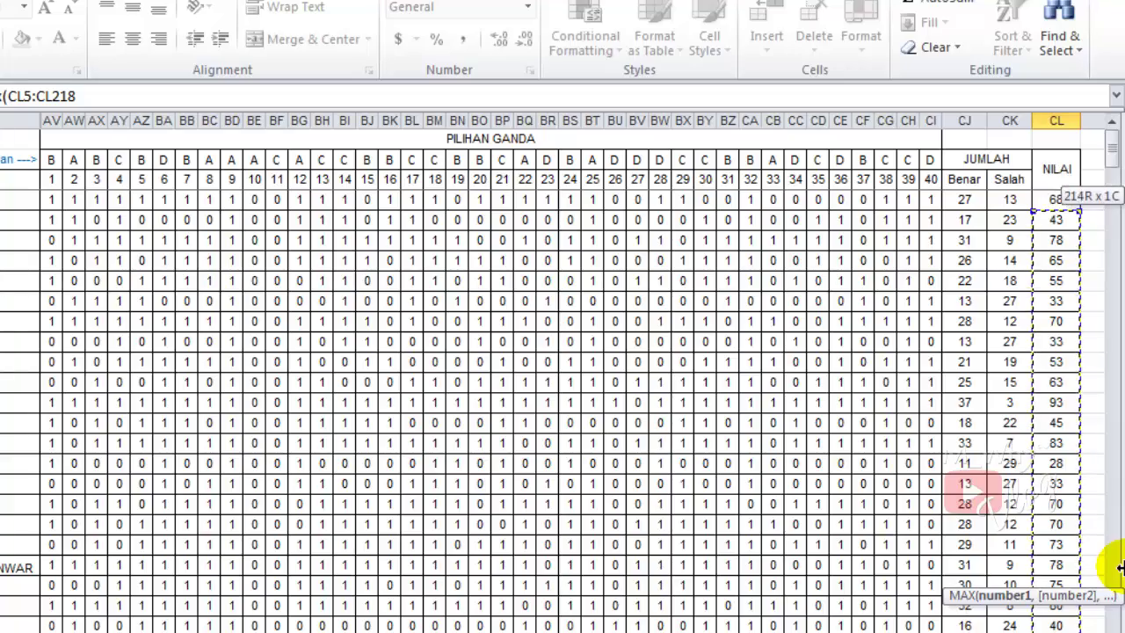
{"action": "key", "text": "shift+Down"}
{"action": "key", "text": "Return"}
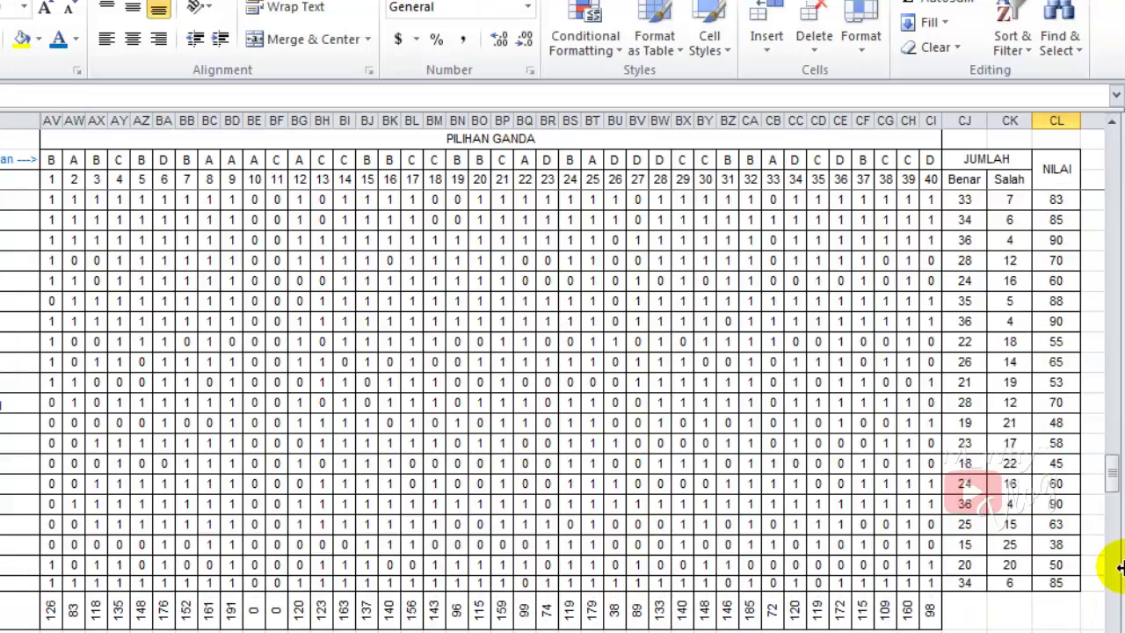
- Enter a MIN formula over all student scores of the NILAI column in CL221, in the Nilai Terendah row
{"action": "type", "text": "=min("}
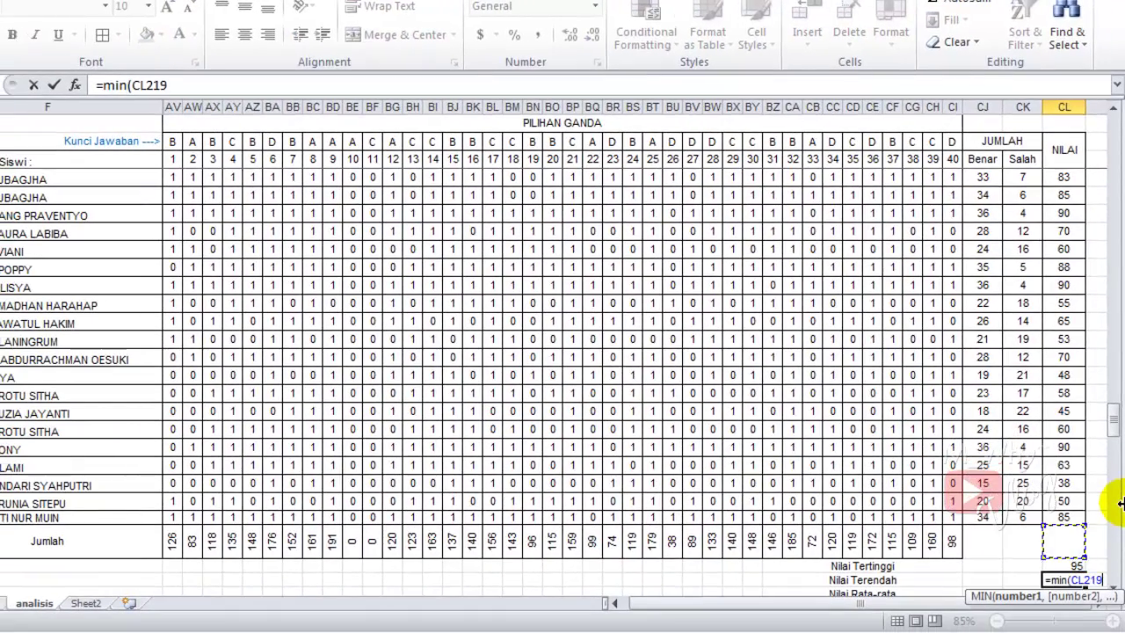
{"action": "key", "text": "Down"}
{"action": "key", "text": "ctrl+shift+Up"}
{"action": "key", "text": "Return"}
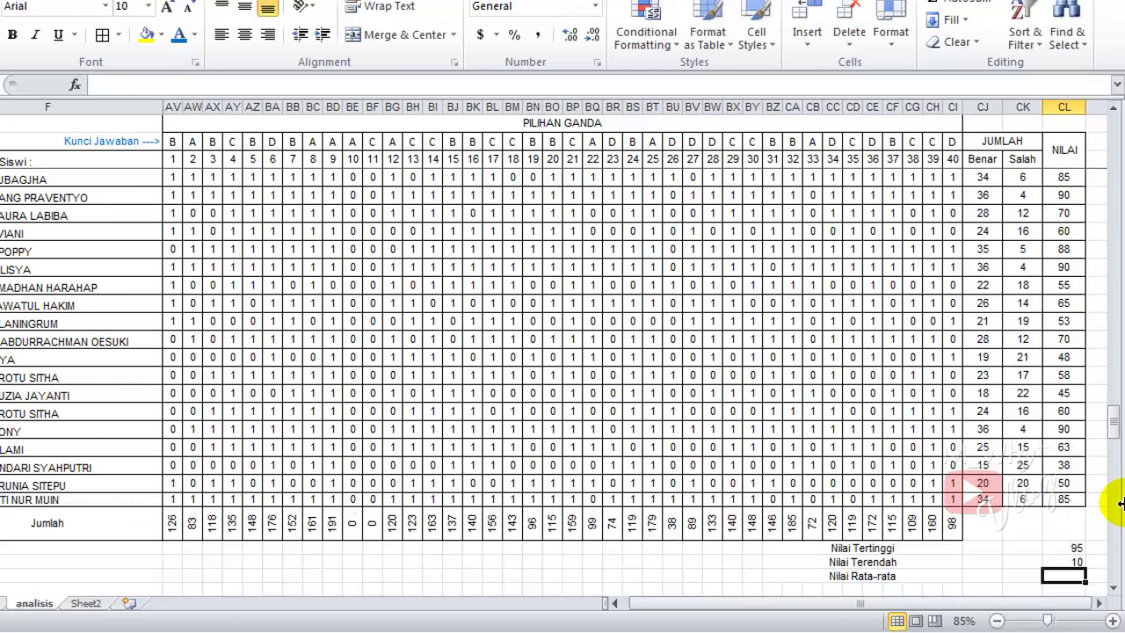
- Enter an AVERAGE formula over CL4:CL218 in CL222, in the Nilai Rata-rata row
{"action": "type", "text": "=avera"}
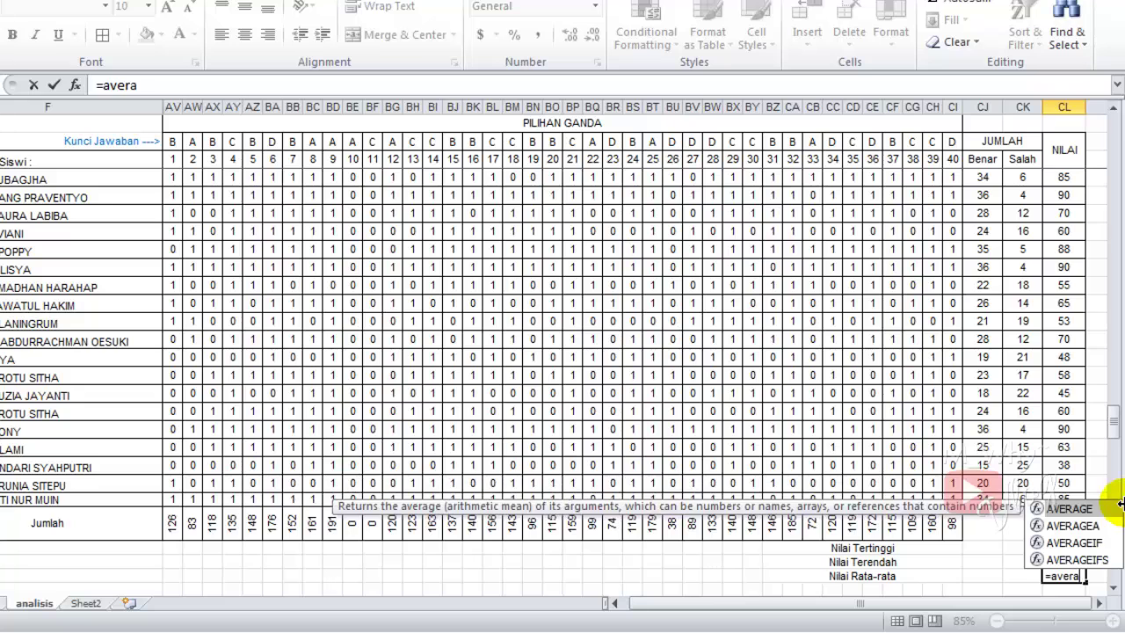
{"action": "type", "text": "ge("}
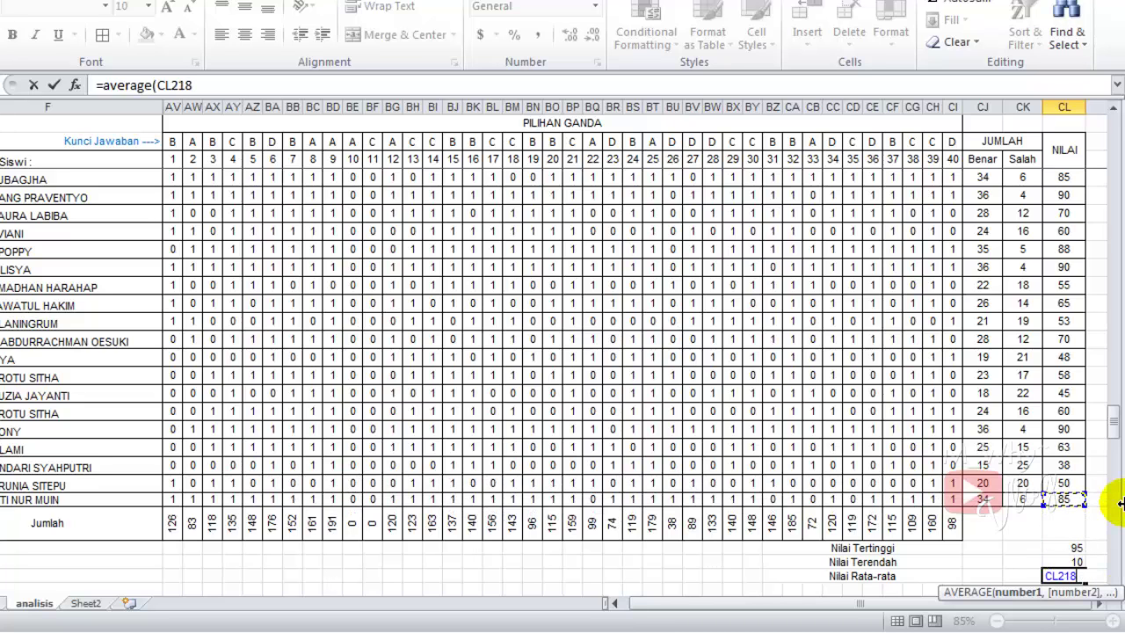
{"action": "key", "text": "ctrl+shift+Up"}
{"action": "key", "text": "Return"}
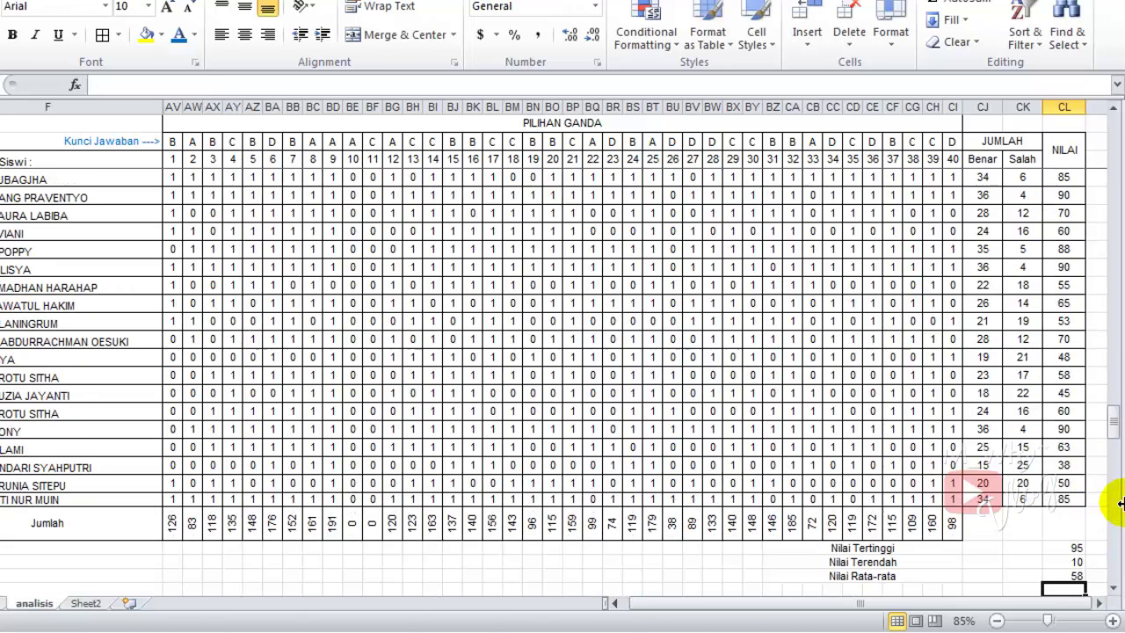
{"action": "key", "text": "Up"}
- Center the highest, lowest and average scores in CL220:CL222 horizontally
{"action": "scroll", "coordinate": [1072, 488], "scroll_direction": "down", "scroll_amount": 4}
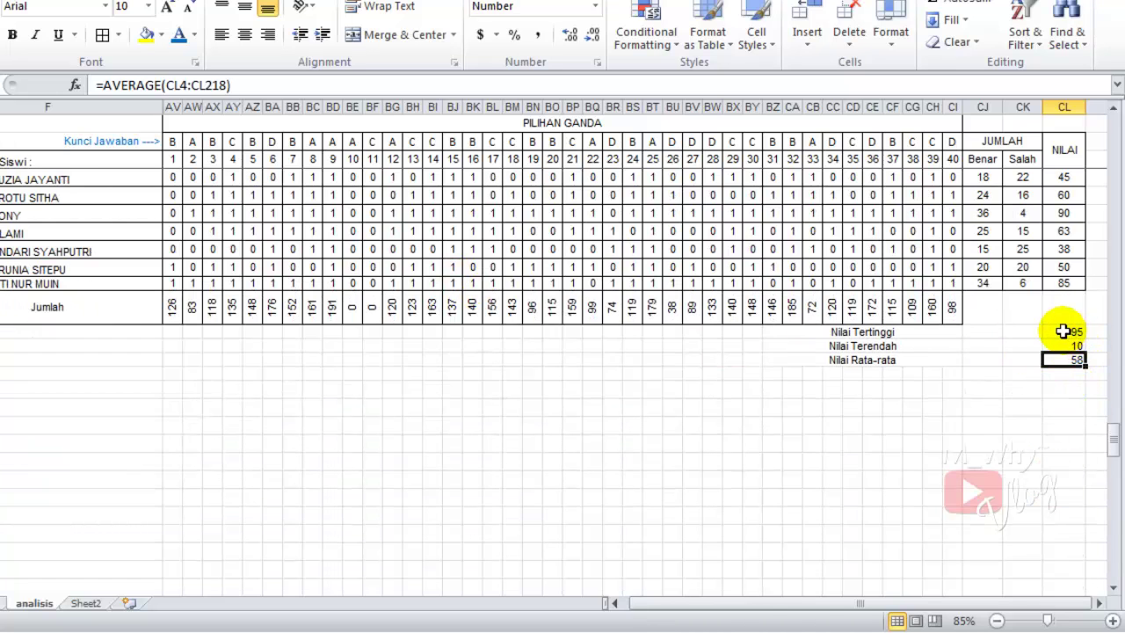
{"action": "left_click_drag", "start_coordinate": [1062, 332], "coordinate": [1055, 359]}
{"action": "left_click", "coordinate": [246, 35]}
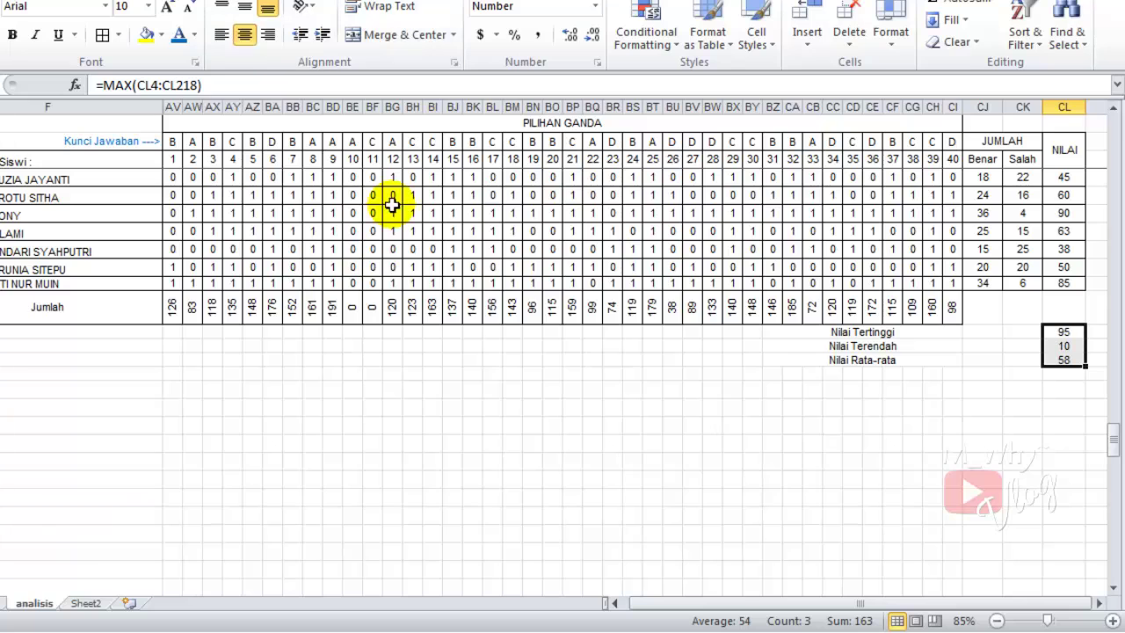
{"action": "left_click", "coordinate": [968, 374]}
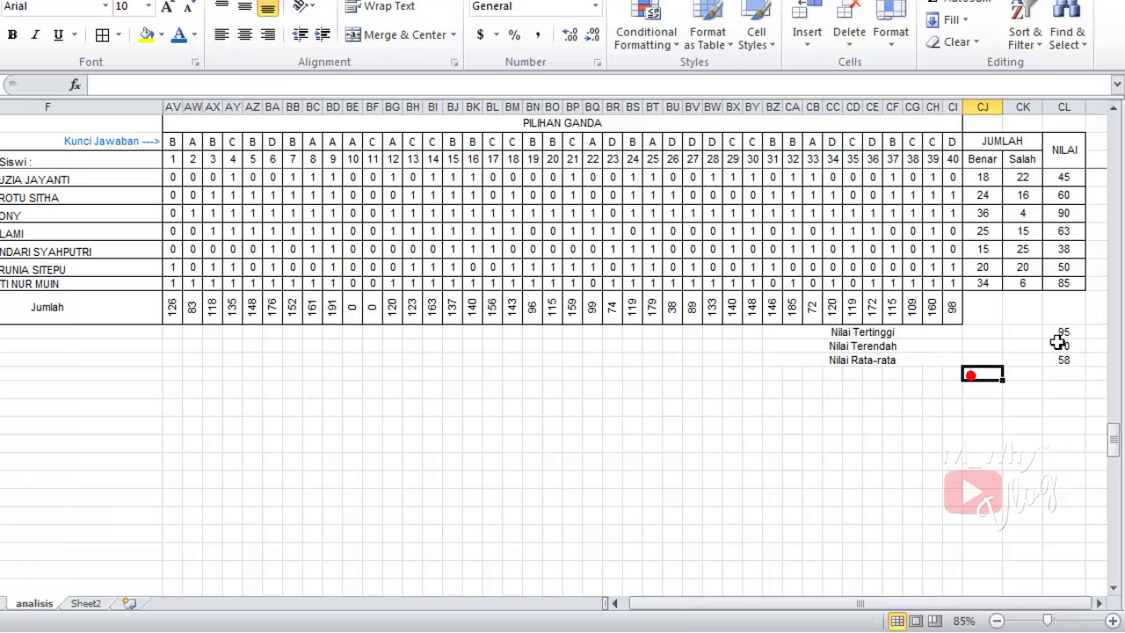
- Add borders to every cell of the Nilai Tertinggi, Nilai Terendah and Nilai Rata-rata rows, from column BZ to CL
{"action": "left_click_drag", "start_coordinate": [932, 332], "coordinate": [1063, 355]}
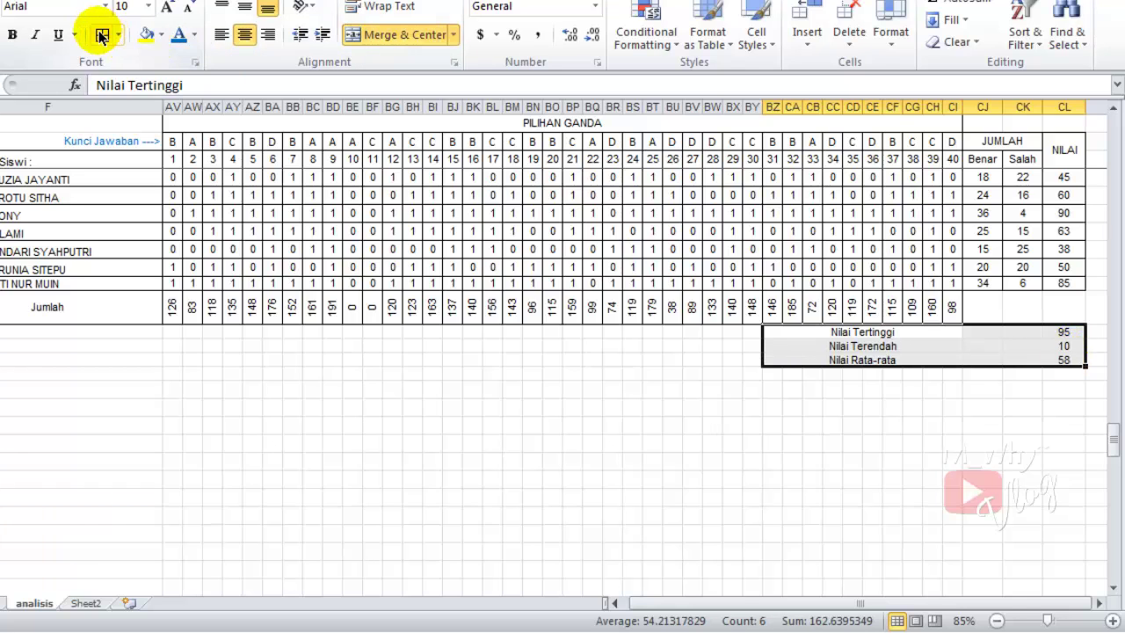
{"action": "left_click", "coordinate": [100, 34]}
{"action": "left_click", "coordinate": [912, 498]}
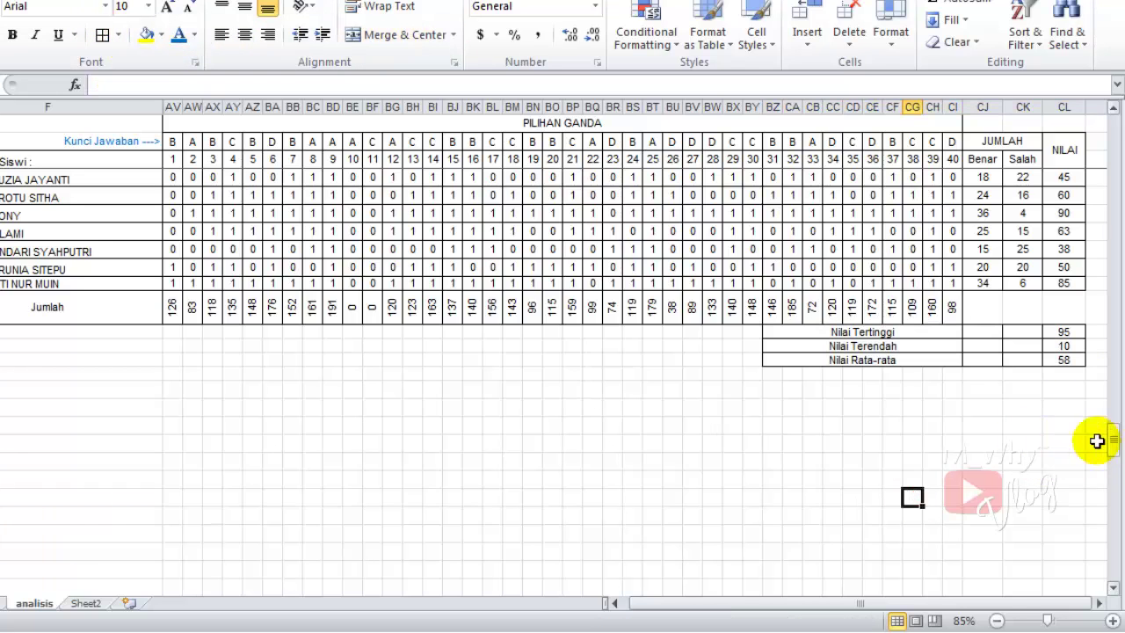
- Add a Keterangan header in CM2, beside NILAI, and merge and center it across CM2:CM3
{"action": "scroll", "coordinate": [688, 431], "scroll_direction": "up", "scroll_amount": 10}
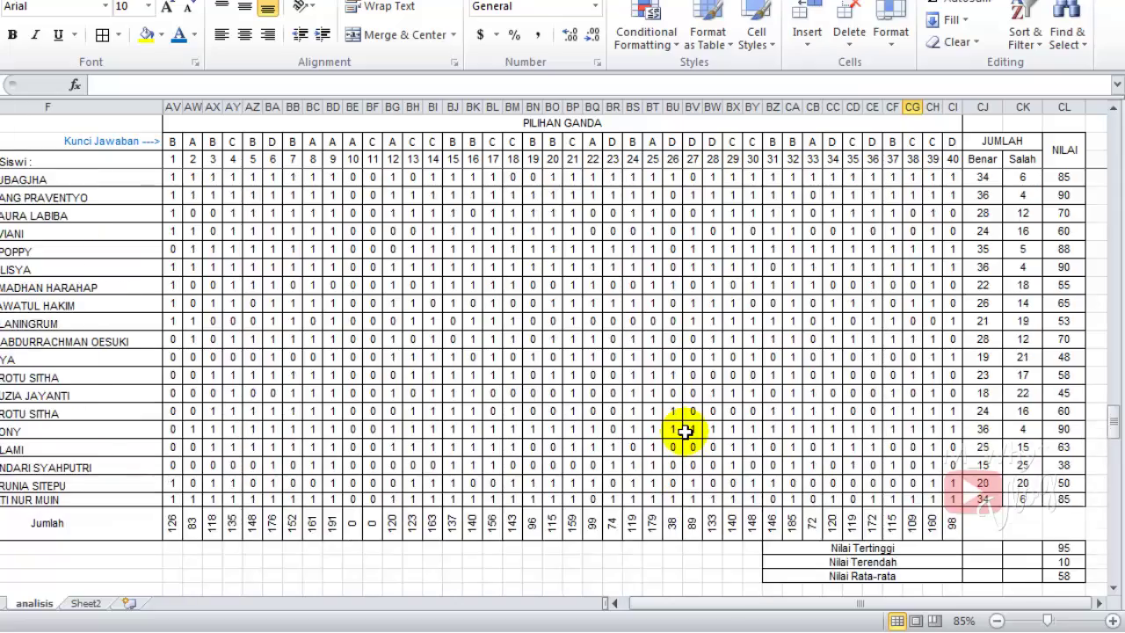
{"action": "scroll", "coordinate": [685, 430], "scroll_direction": "up", "scroll_amount": 20}
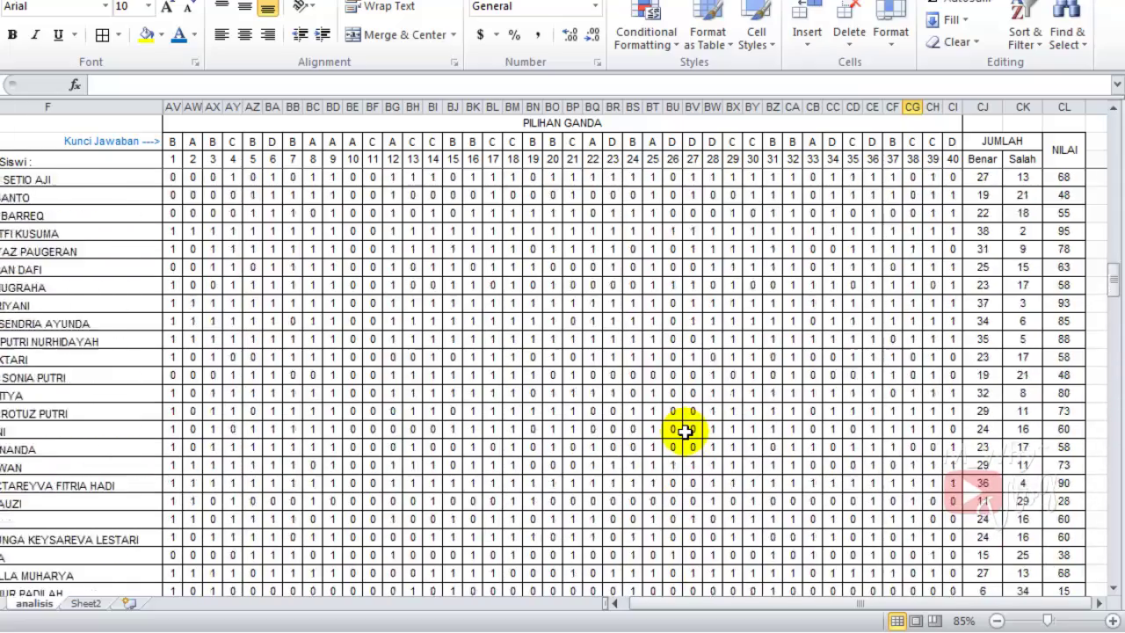
{"action": "scroll", "coordinate": [686, 431], "scroll_direction": "up", "scroll_amount": 15}
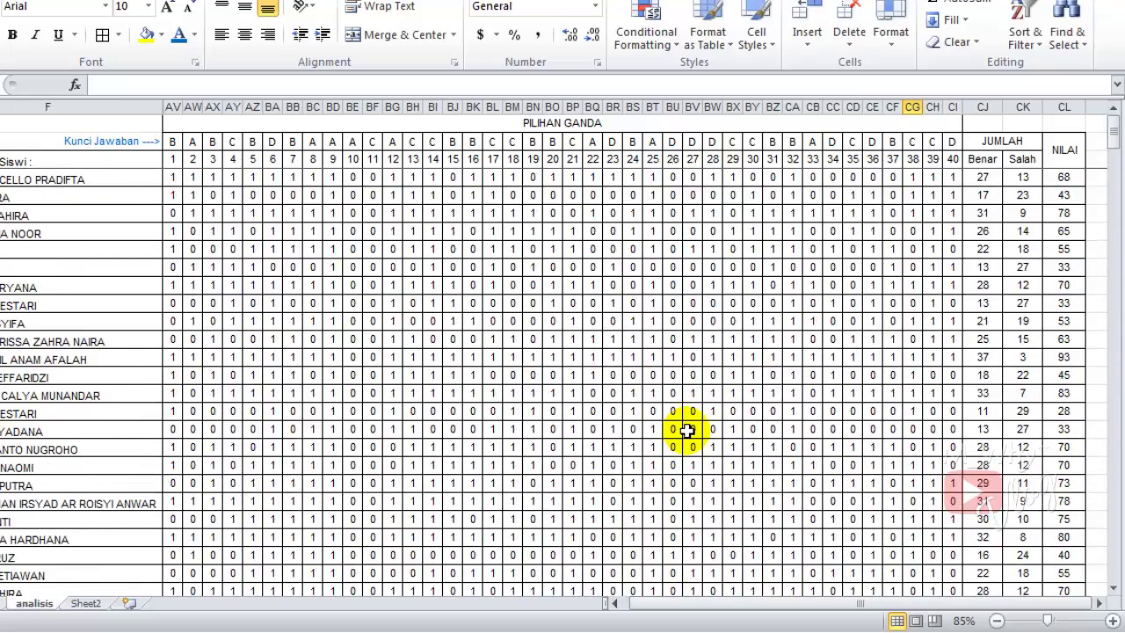
{"action": "left_click", "coordinate": [1099, 603]}
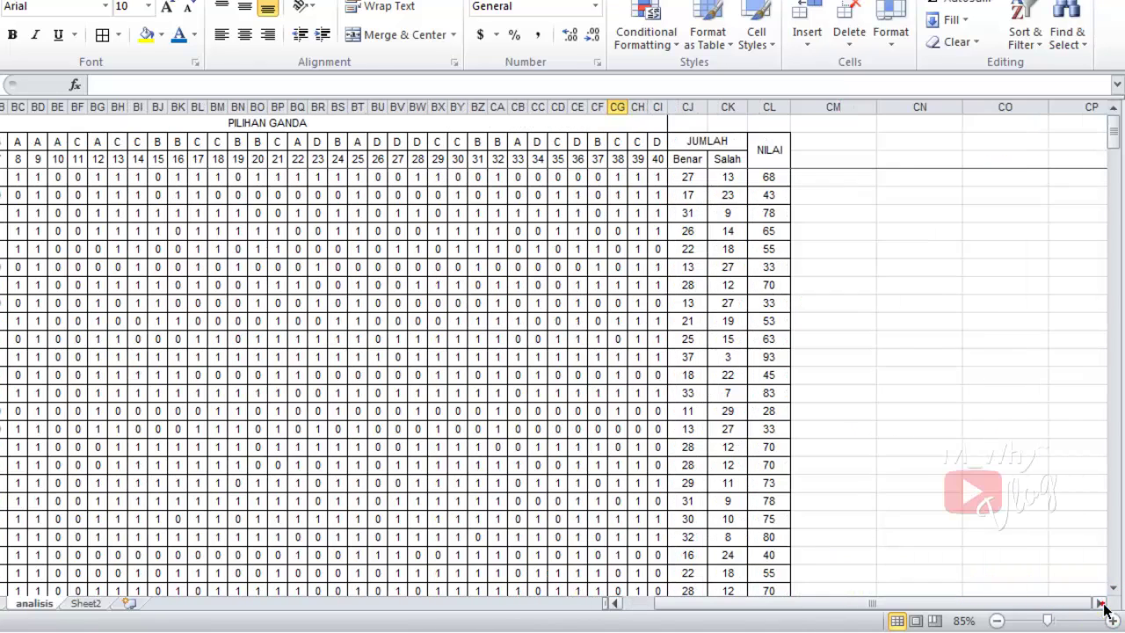
{"action": "left_click", "coordinate": [827, 147]}
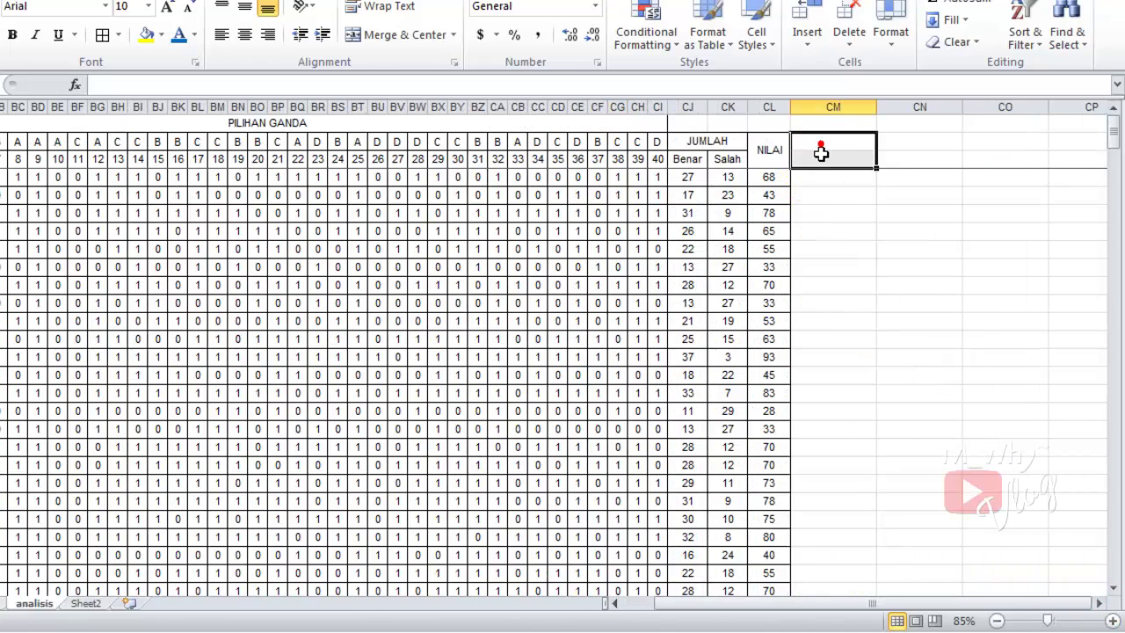
{"action": "left_click", "coordinate": [835, 142]}
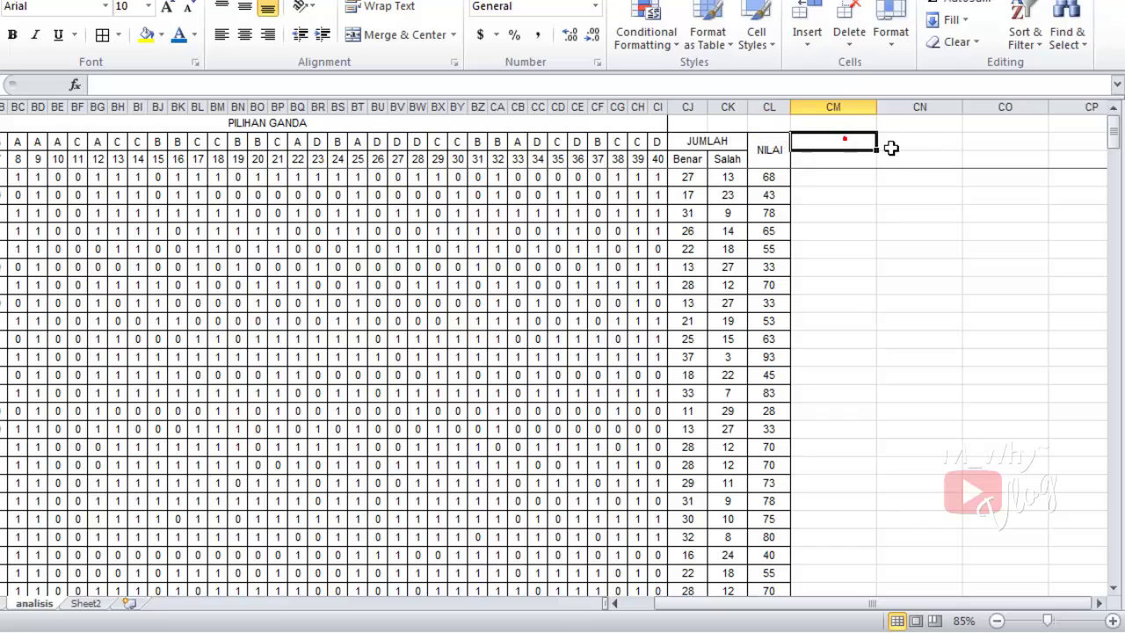
{"action": "type", "text": "Keterangan"}
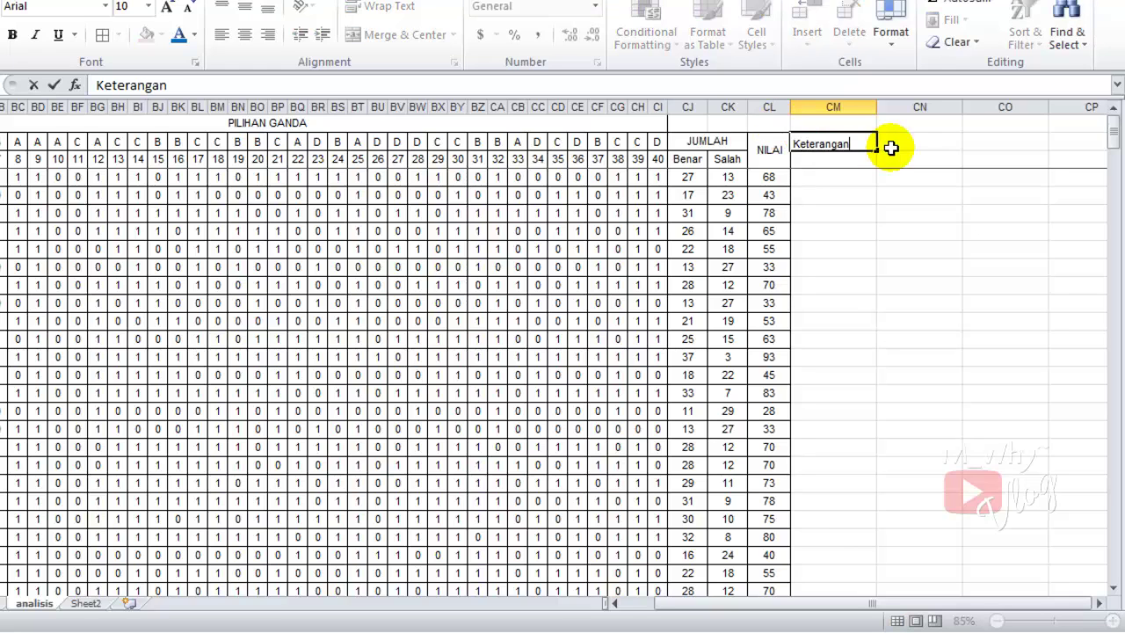
{"action": "key", "text": "Return"}
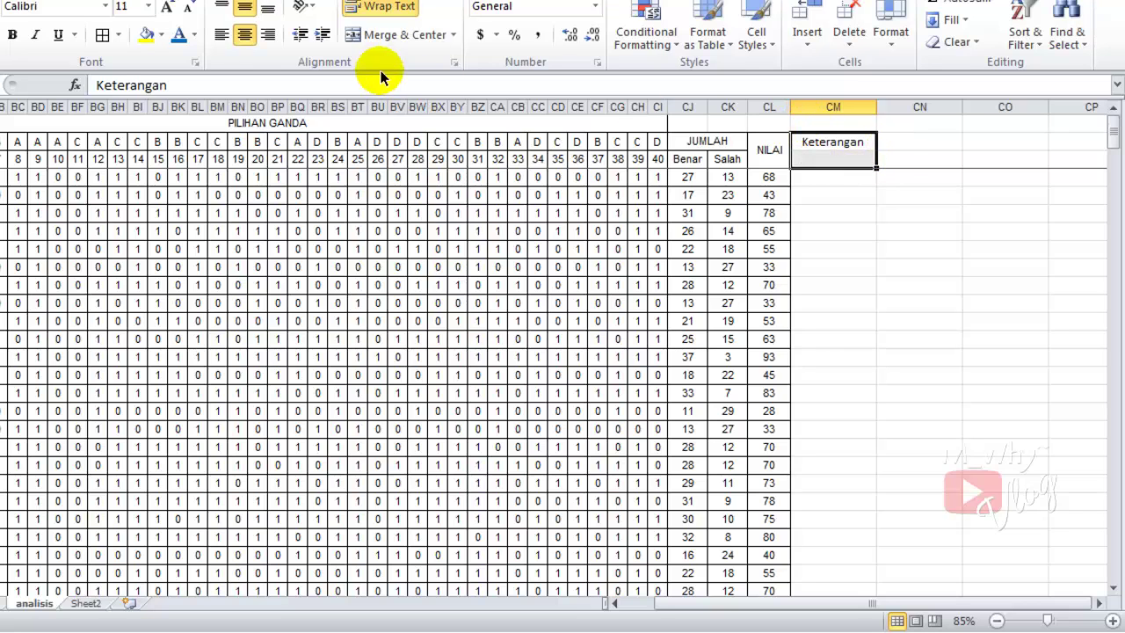
{"action": "left_click", "coordinate": [402, 34]}
{"action": "left_click", "coordinate": [826, 168]}
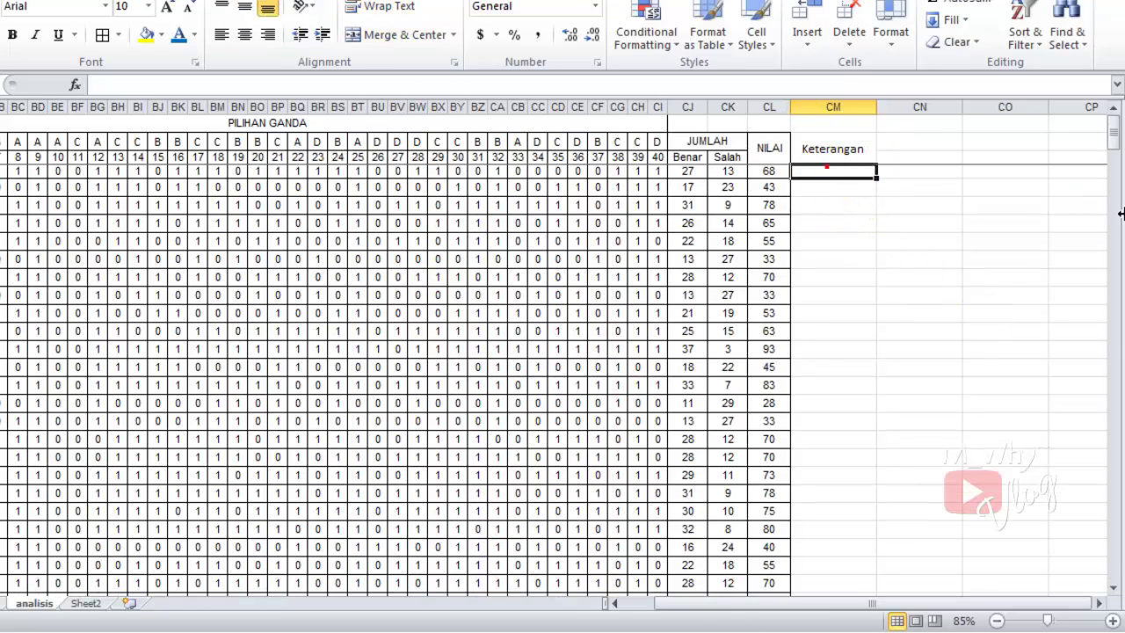
{"action": "key", "text": "Up"}
{"action": "key", "text": "Up"}
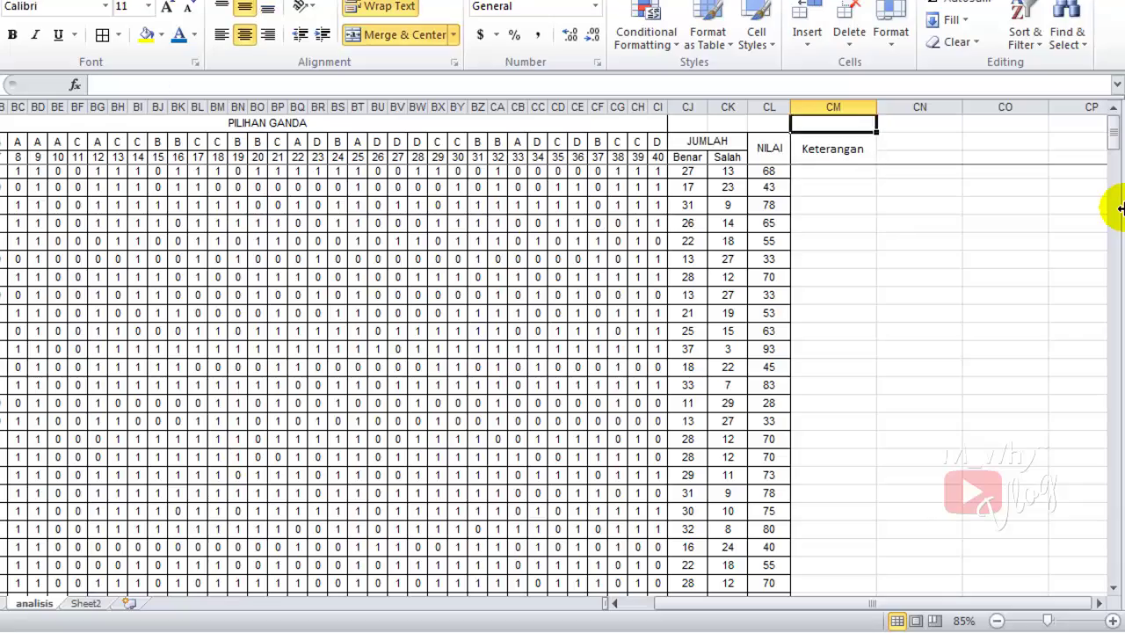
{"action": "key", "text": "Left"}
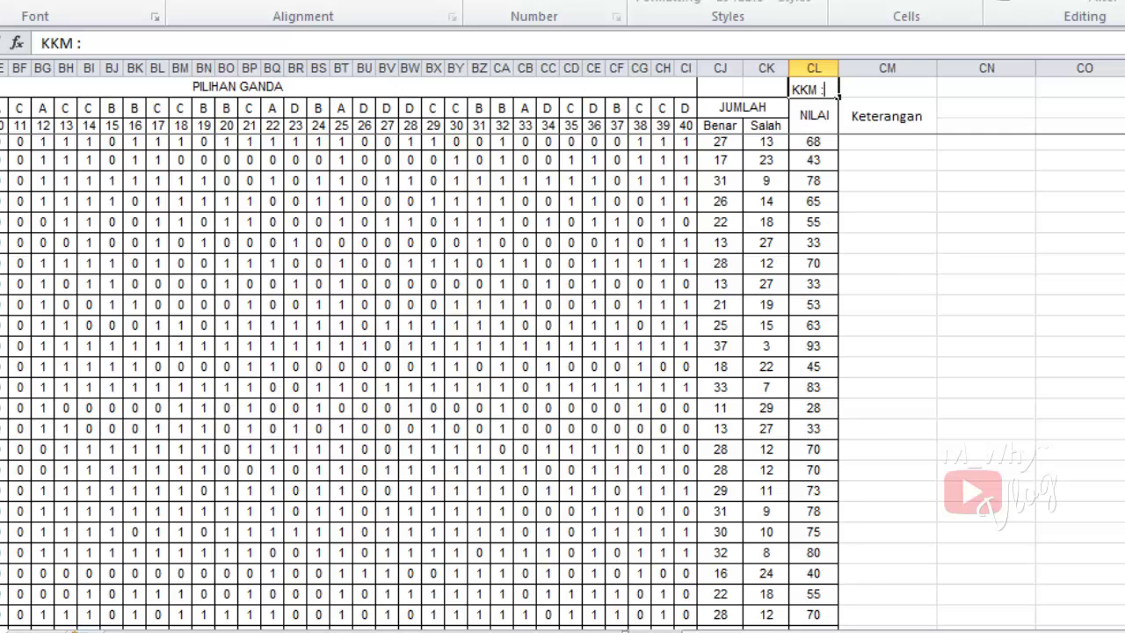
{"action": "key", "text": "Tab"}
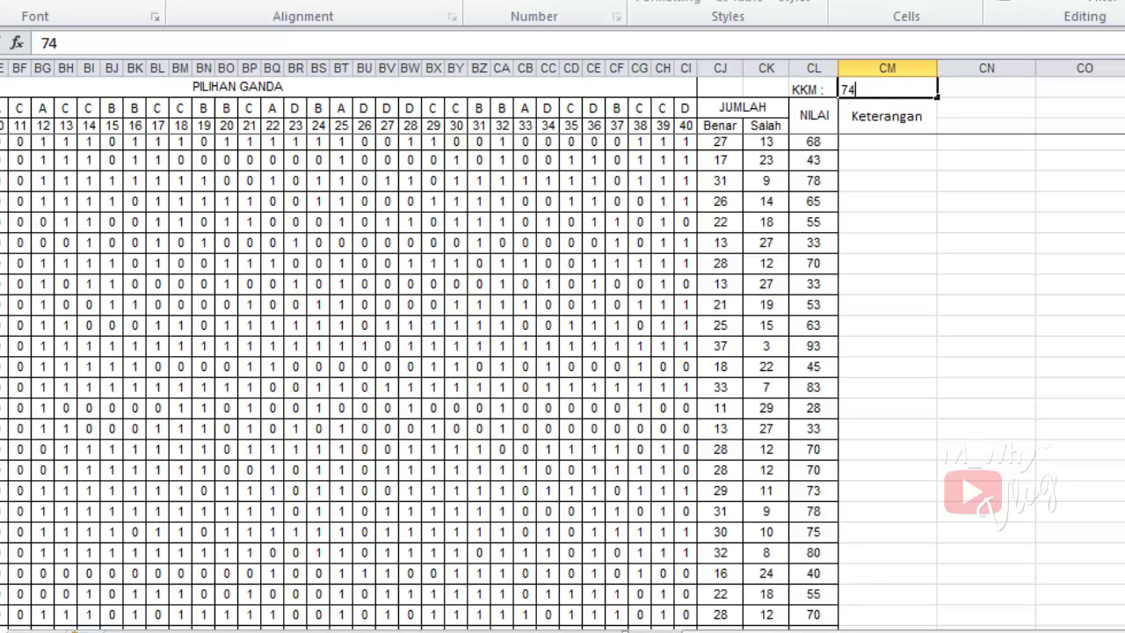
{"action": "key", "text": "Return"}
{"action": "key", "text": "Up"}
{"action": "key", "text": "Delete"}
{"action": "key", "text": "Left"}
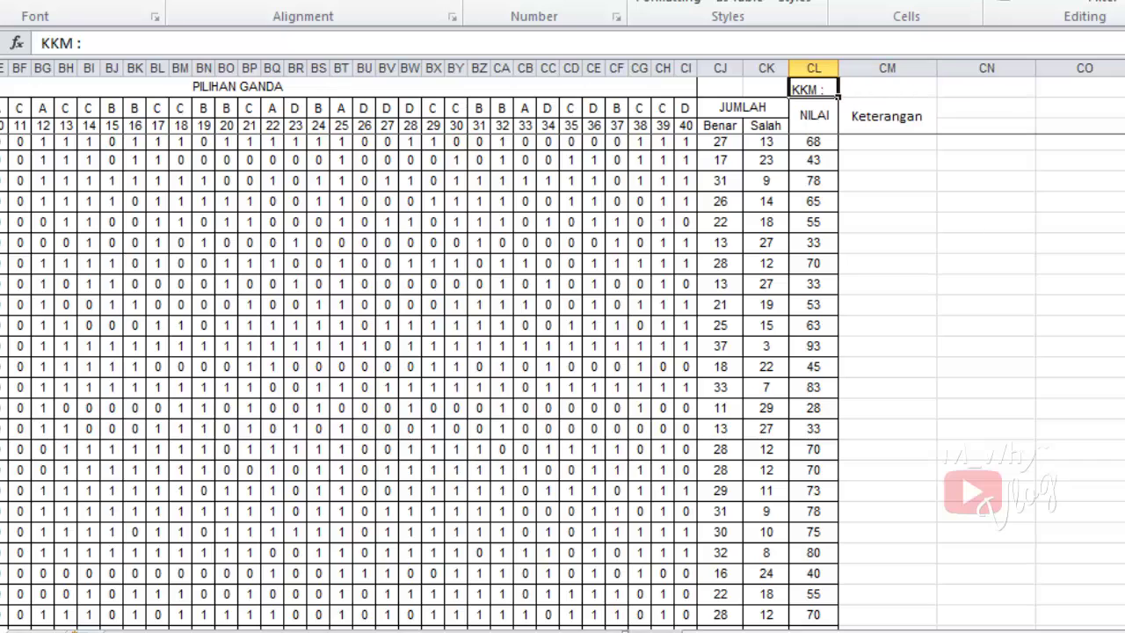
{"action": "key", "text": "Delete"}
- Enter the label KKM : in CK1 and the passing score 74 in CL1
{"action": "key", "text": "Left"}
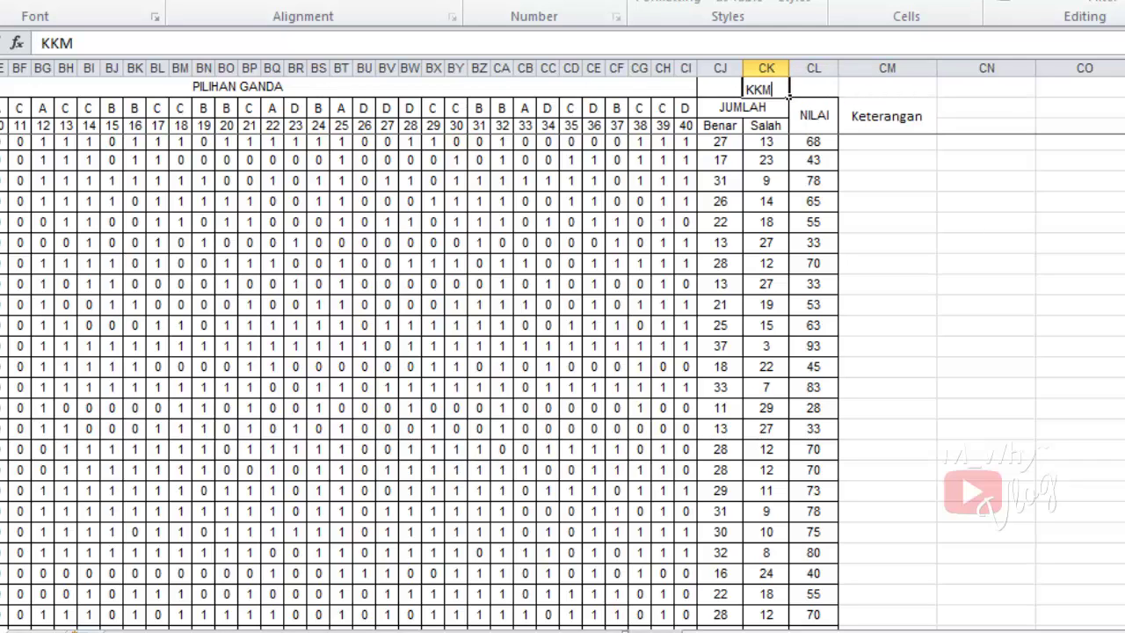
{"action": "type", "text": "KKM :"}
{"action": "key", "text": "Tab"}
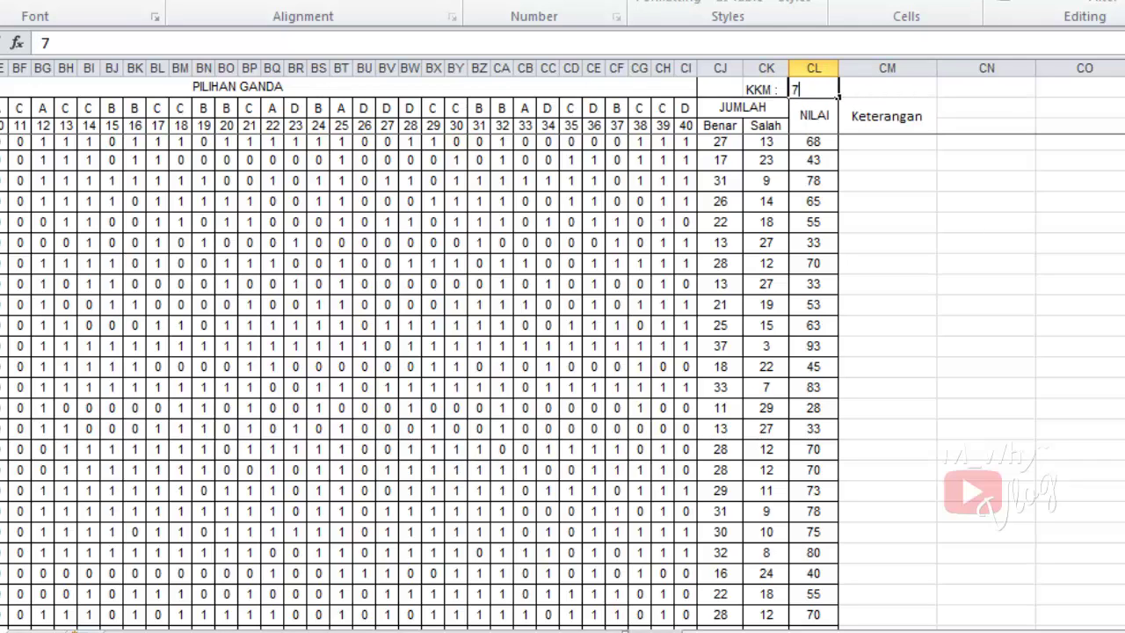
{"action": "type", "text": "74"}
{"action": "key", "text": "Tab"}
{"action": "key", "text": "Down"}
{"action": "key", "text": "Up"}
{"action": "key", "text": "Left"}
{"action": "key", "text": "Right"}
- Enter the formula =IF(CL4>=$CL$1,"Lulus","Tidak Lulus") in CM4 for the first student
{"action": "key", "text": "Down"}
{"action": "key", "text": "Down"}
{"action": "type", "text": "="}
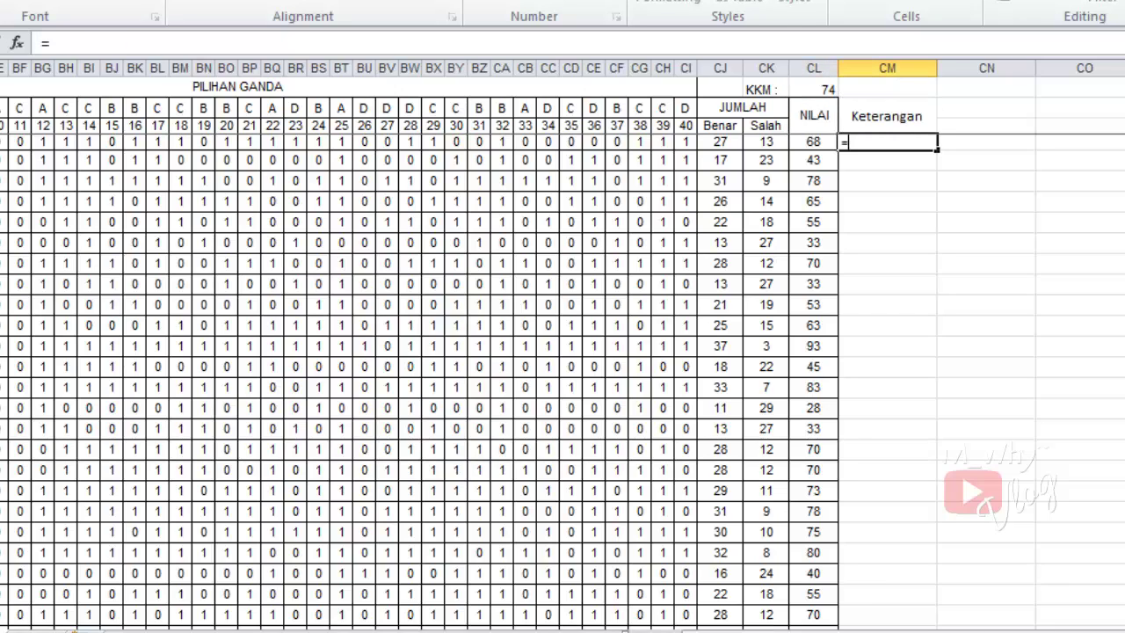
{"action": "type", "text": "IF("}
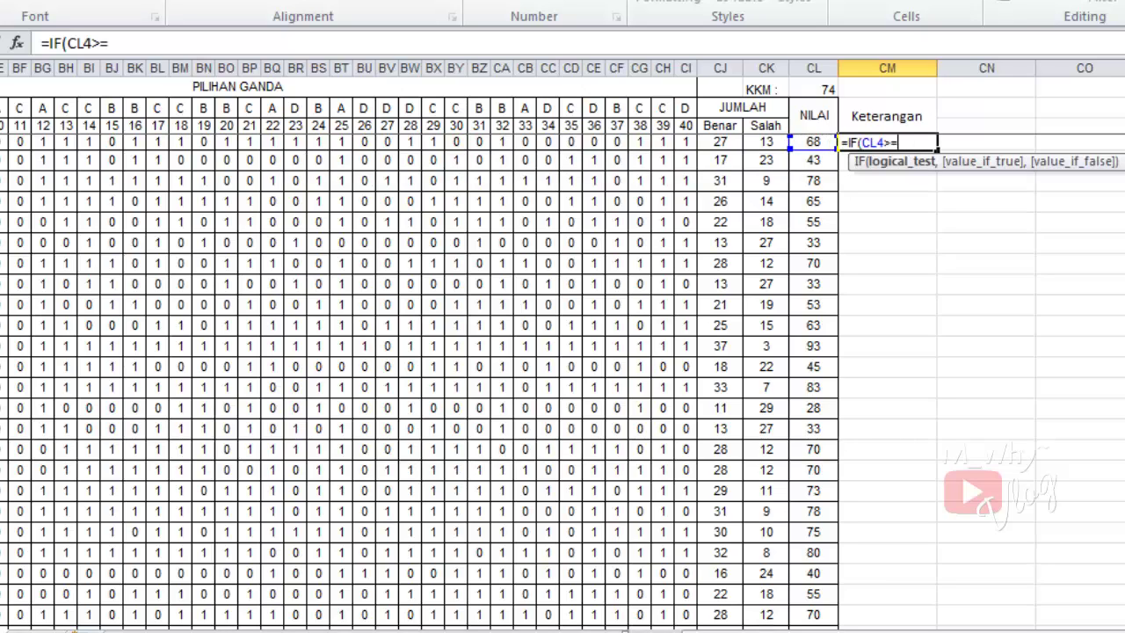
{"action": "left_click", "coordinate": [888, 88]}
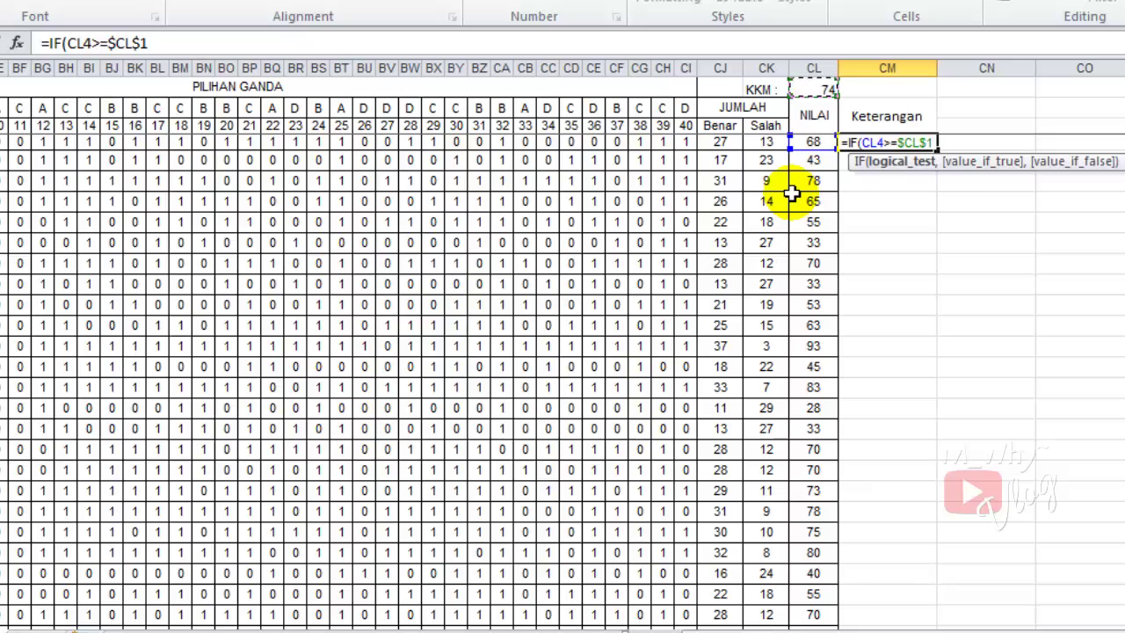
{"action": "type", "text": ","}
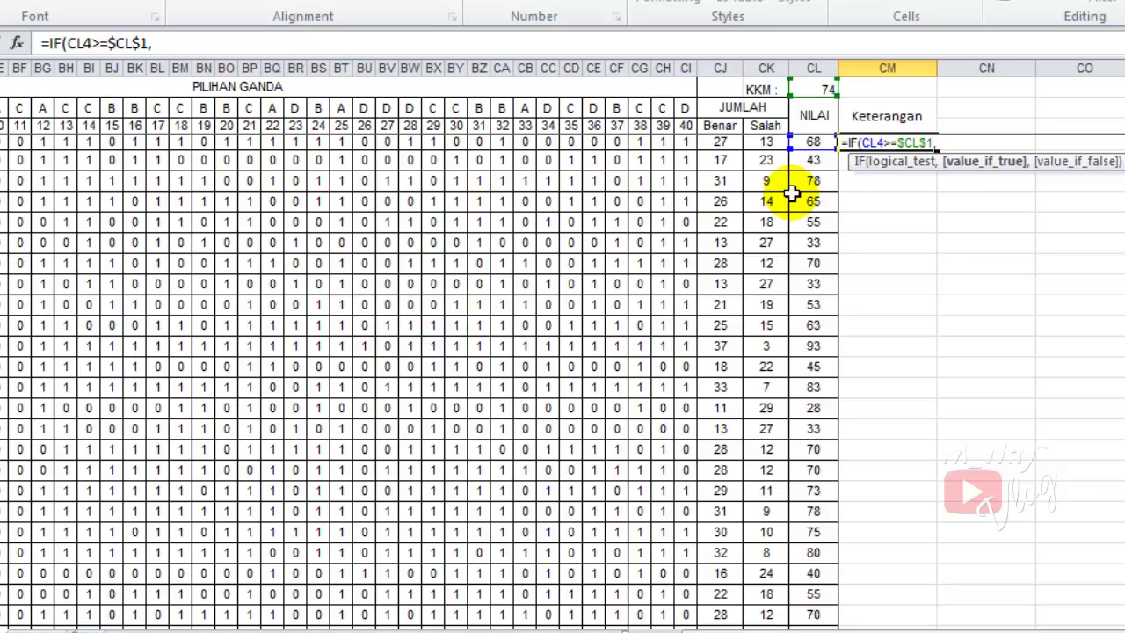
{"action": "type", "text": "\""}
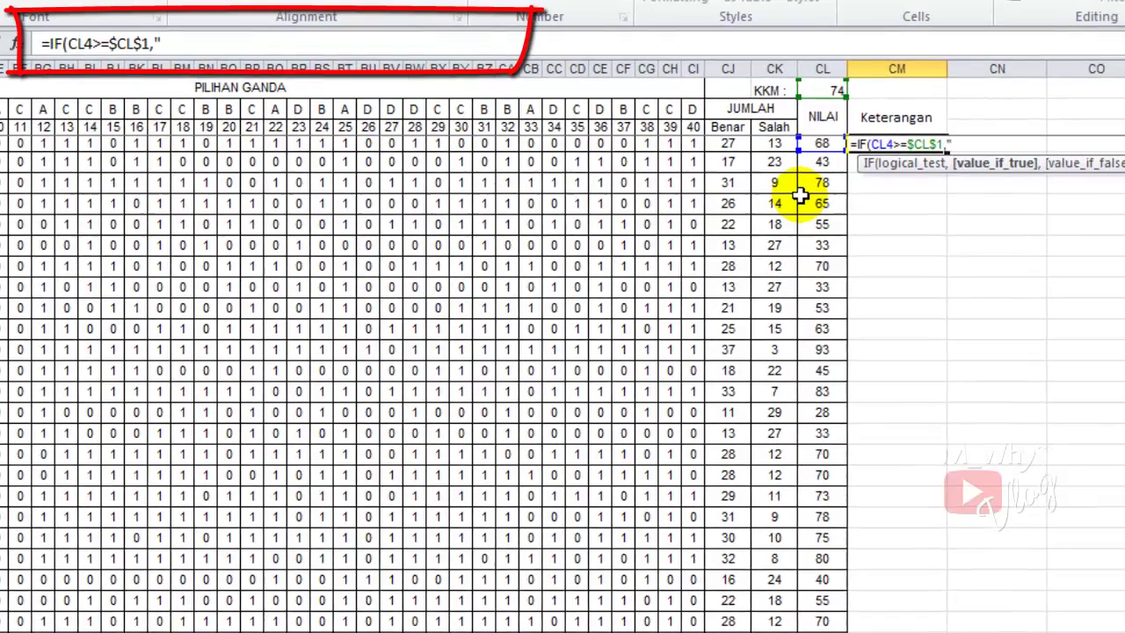
{"action": "type", "text": "L"}
{"action": "type", "text": "ulus"}
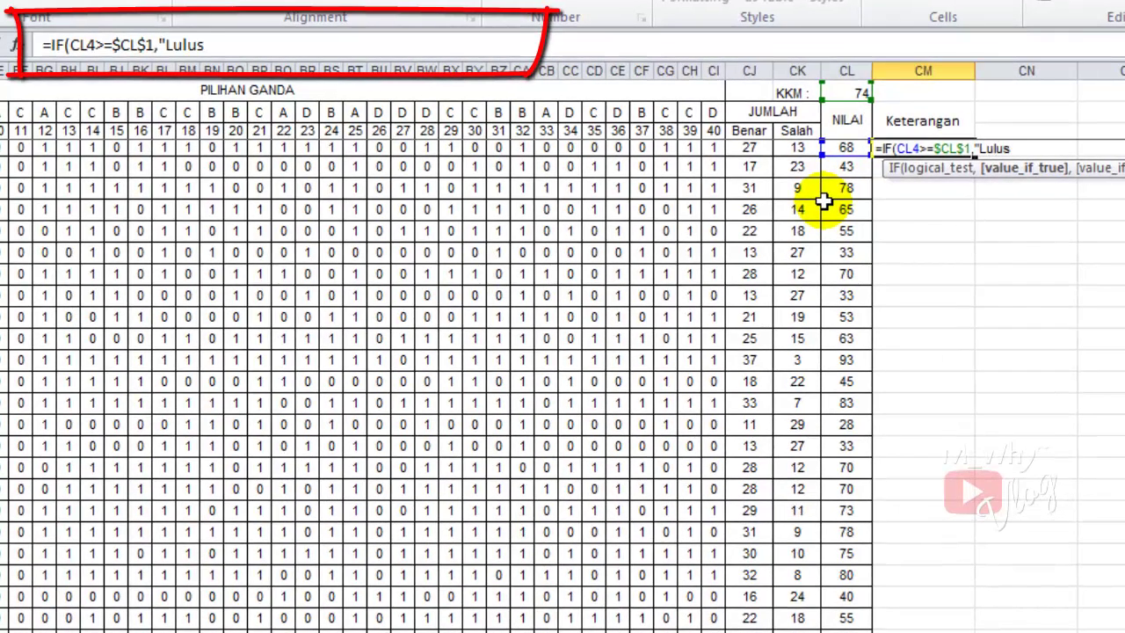
{"action": "type", "text": "\",\"Tidak Lulus\""}
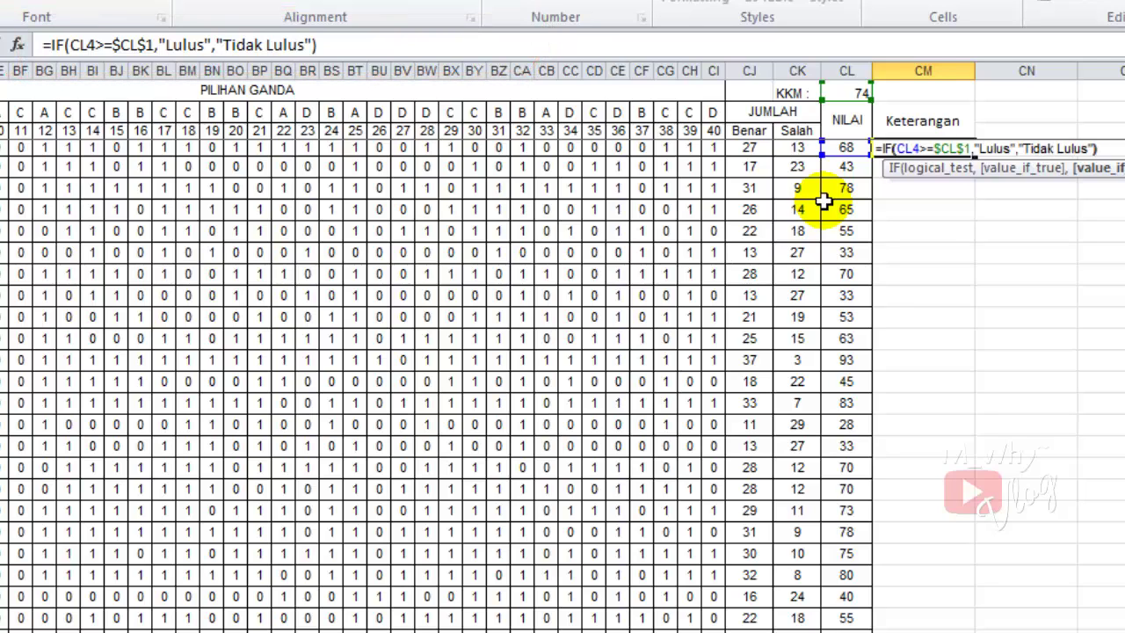
{"action": "key", "text": "Return"}
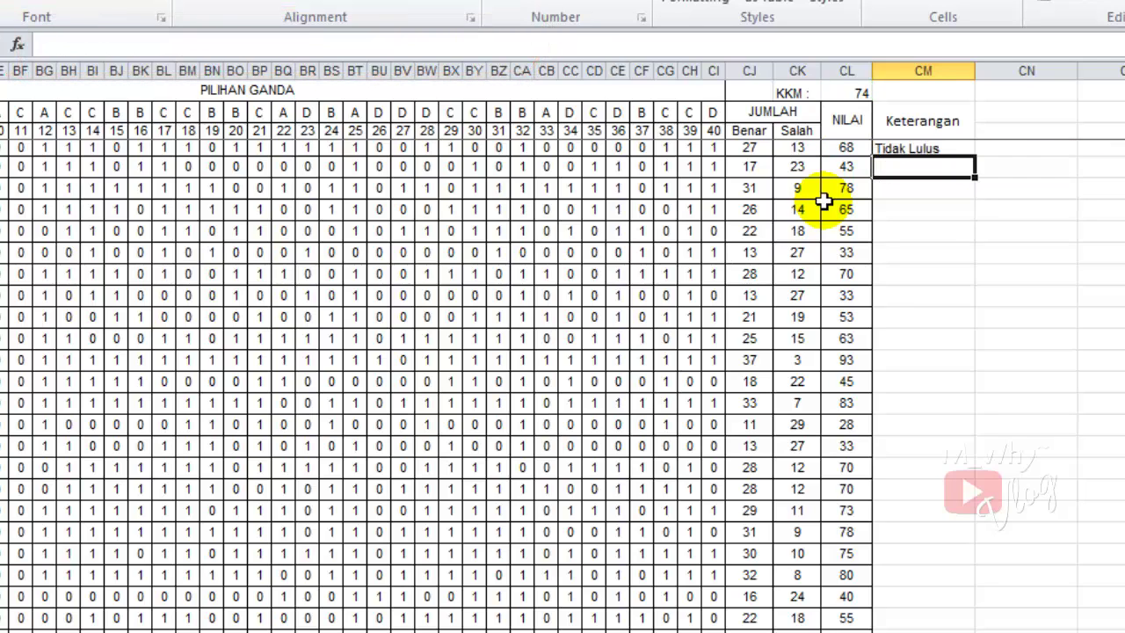
- Fill the CM4 formula down the Keterangan column for the students and narrow column CM
{"action": "key", "text": "Up"}
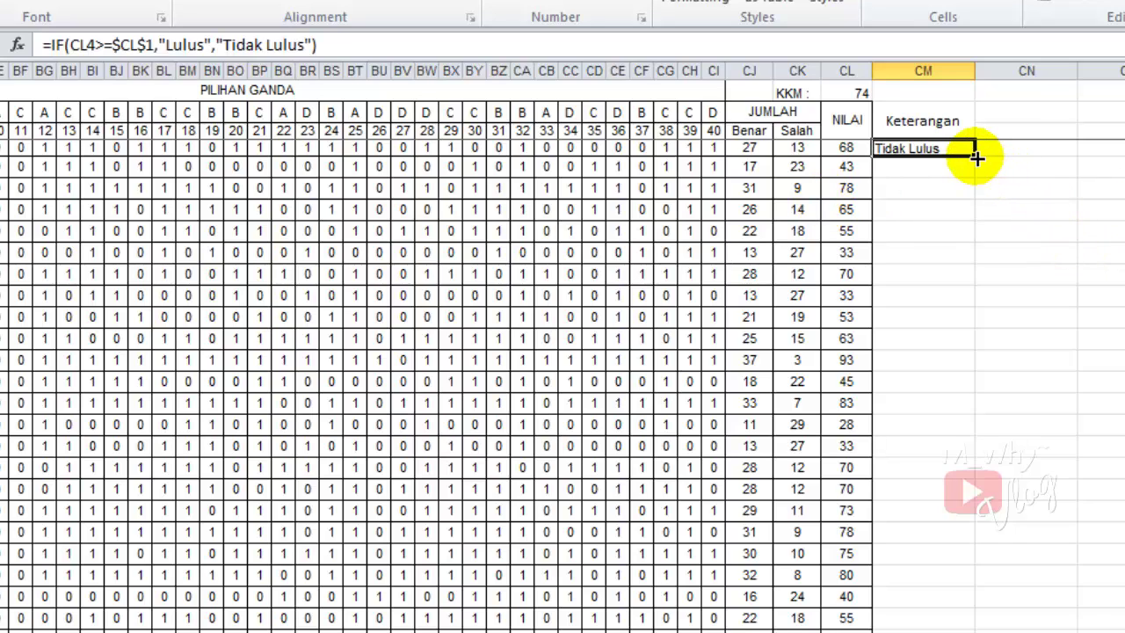
{"action": "left_click_drag", "start_coordinate": [976, 158], "coordinate": [987, 565]}
{"action": "scroll", "coordinate": [1059, 441], "scroll_direction": "down", "scroll_amount": 2}
{"action": "scroll", "coordinate": [1059, 441], "scroll_direction": "down", "scroll_amount": 15}
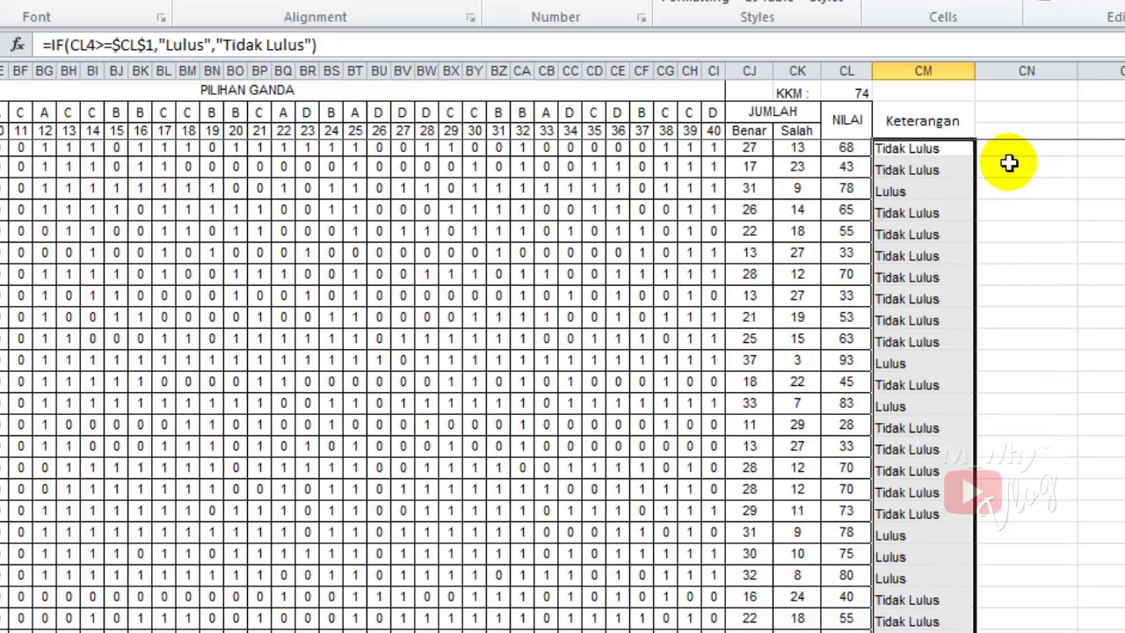
{"action": "left_click_drag", "start_coordinate": [976, 68], "coordinate": [960, 68]}
{"action": "left_click", "coordinate": [1059, 149]}
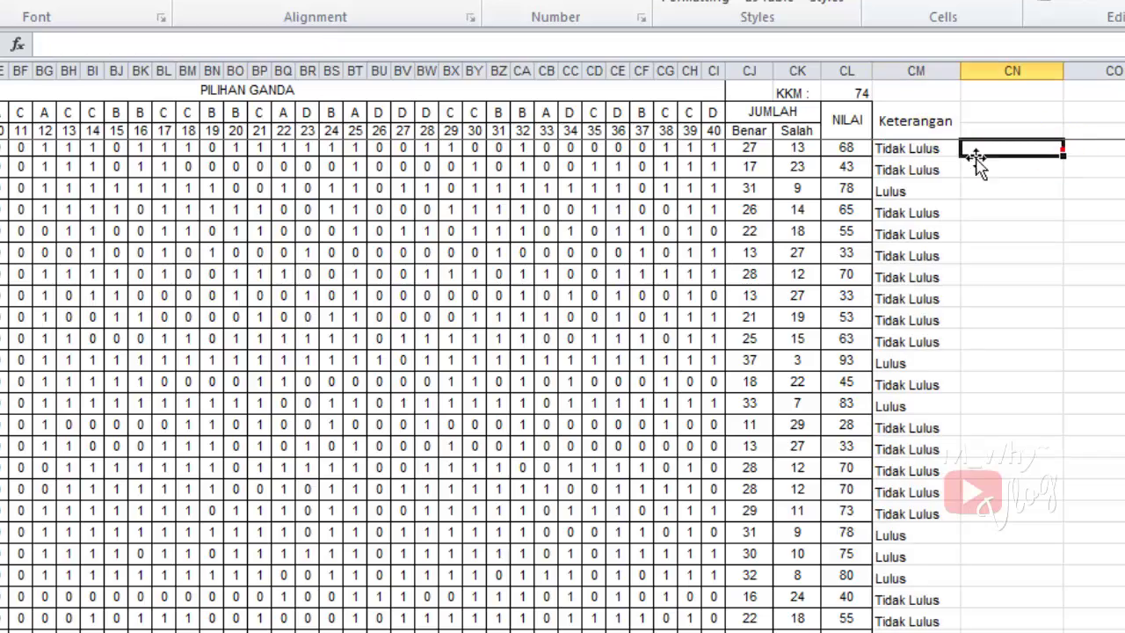
- Apply all borders to the Keterangan column from its header in CM2 down to the last student row
{"action": "left_click", "coordinate": [934, 119]}
{"action": "left_click_drag", "start_coordinate": [938, 153], "coordinate": [938, 152]}
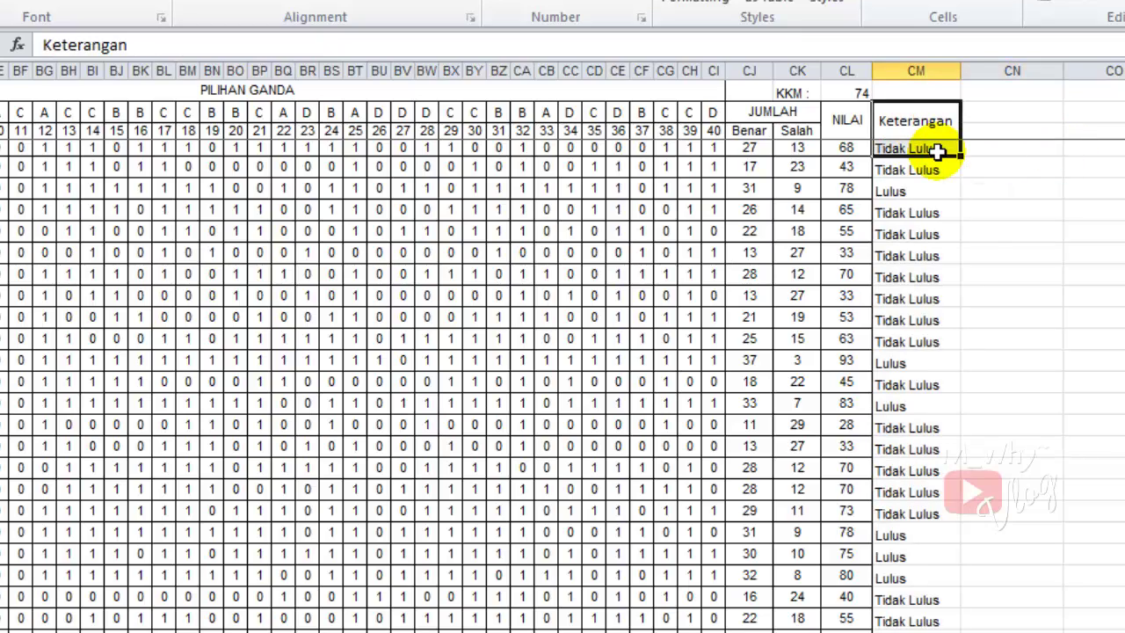
{"action": "key", "text": "ctrl+shift+Down"}
{"action": "scroll", "coordinate": [922, 545], "scroll_direction": "down", "scroll_amount": 3}
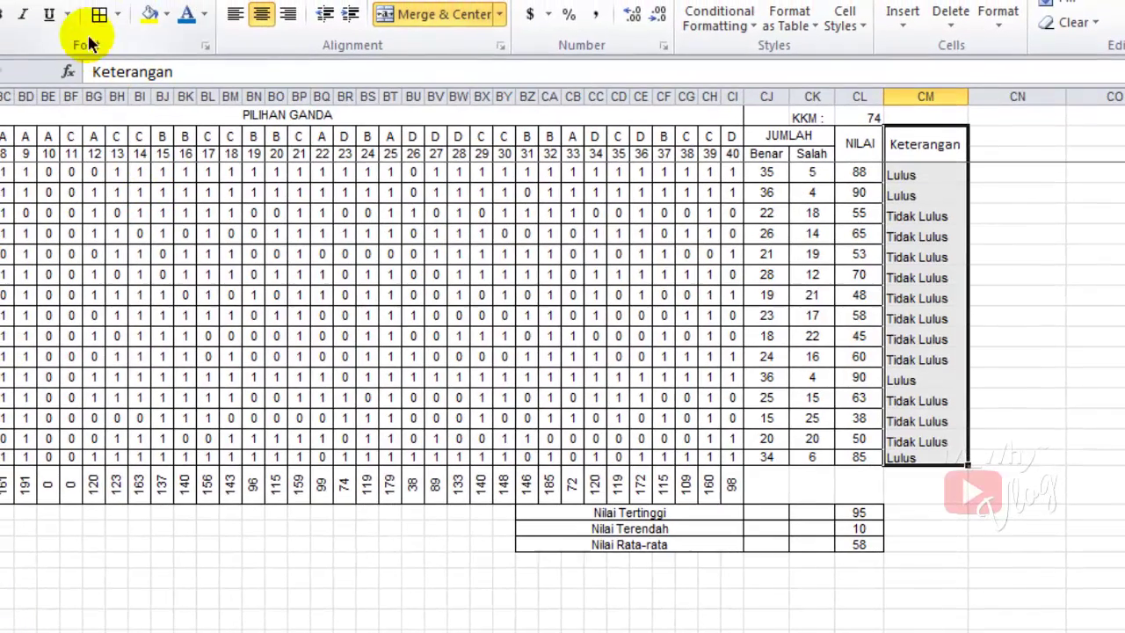
{"action": "left_click", "coordinate": [76, 1]}
{"action": "left_click", "coordinate": [1010, 413]}
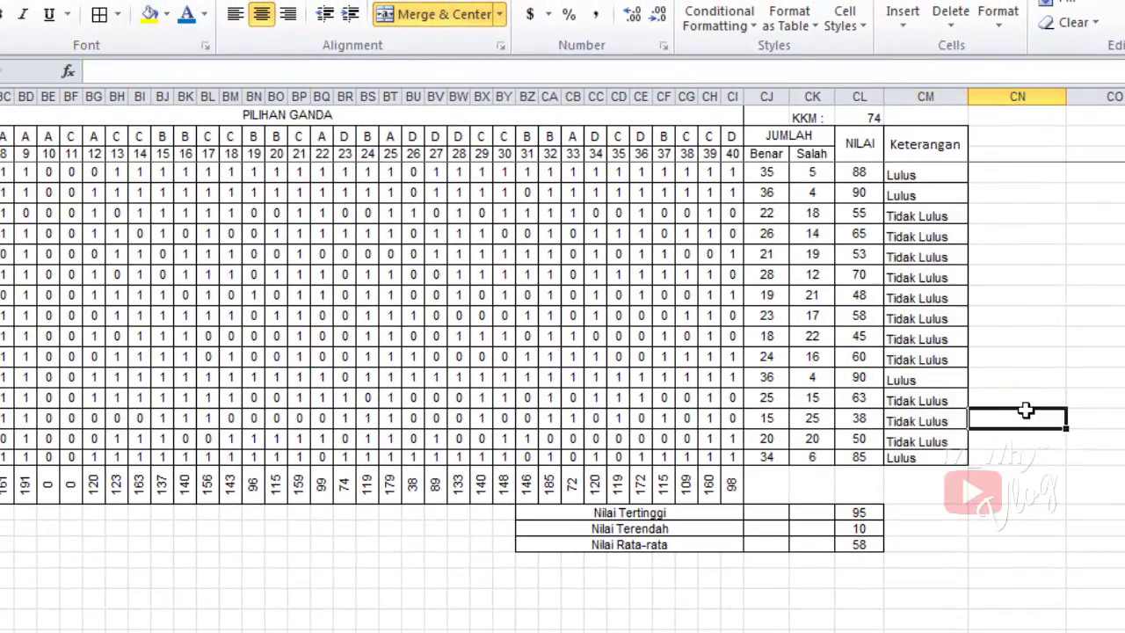
- Look over the student rows of the analisis sheet and examine how its pages appear in the print preview
{"action": "scroll", "coordinate": [1105, 502], "scroll_direction": "up", "scroll_amount": 1}
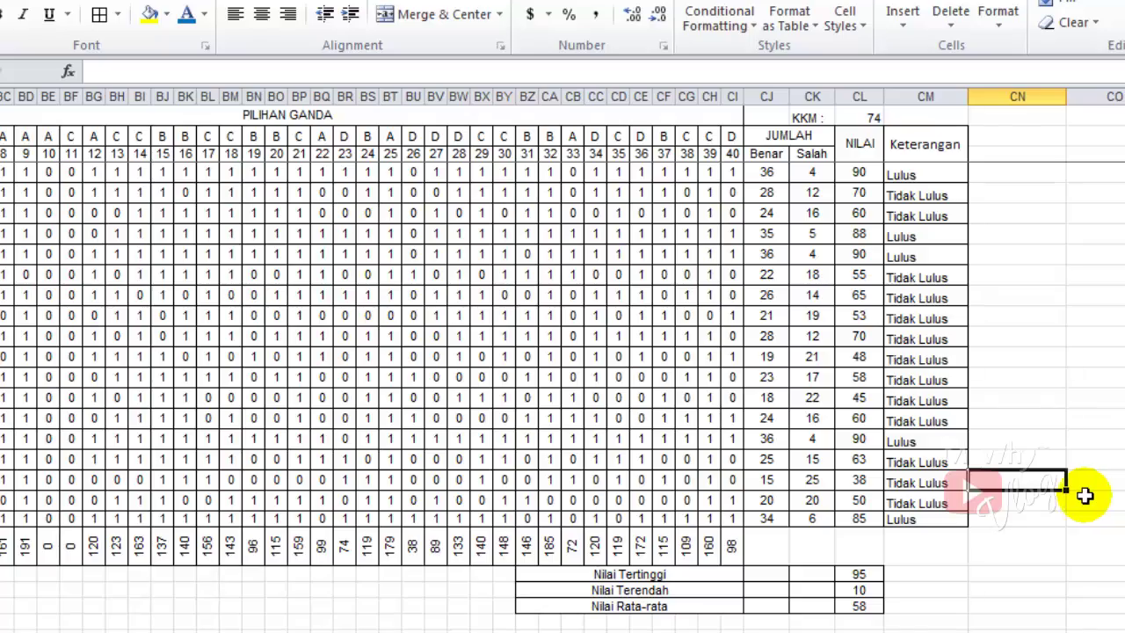
{"action": "scroll", "coordinate": [1024, 512], "scroll_direction": "up", "scroll_amount": 6}
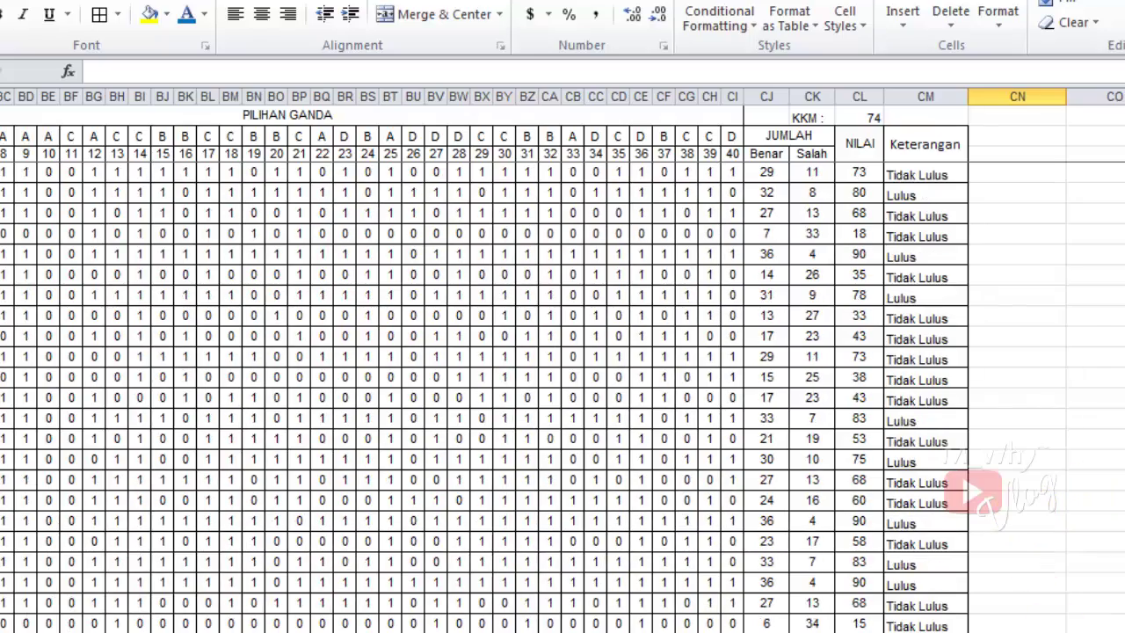
{"action": "scroll", "coordinate": [1037, 527], "scroll_direction": "left", "scroll_amount": 10}
{"action": "scroll", "coordinate": [1046, 540], "scroll_direction": "down", "scroll_amount": 10}
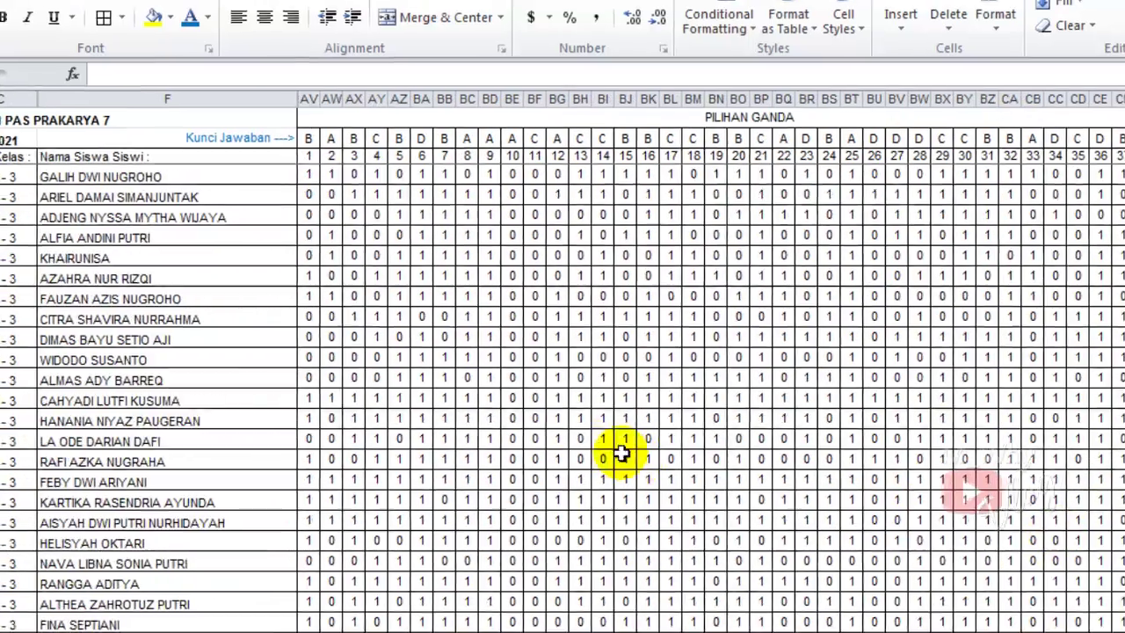
{"action": "scroll", "coordinate": [621, 453], "scroll_direction": "up", "scroll_amount": 7}
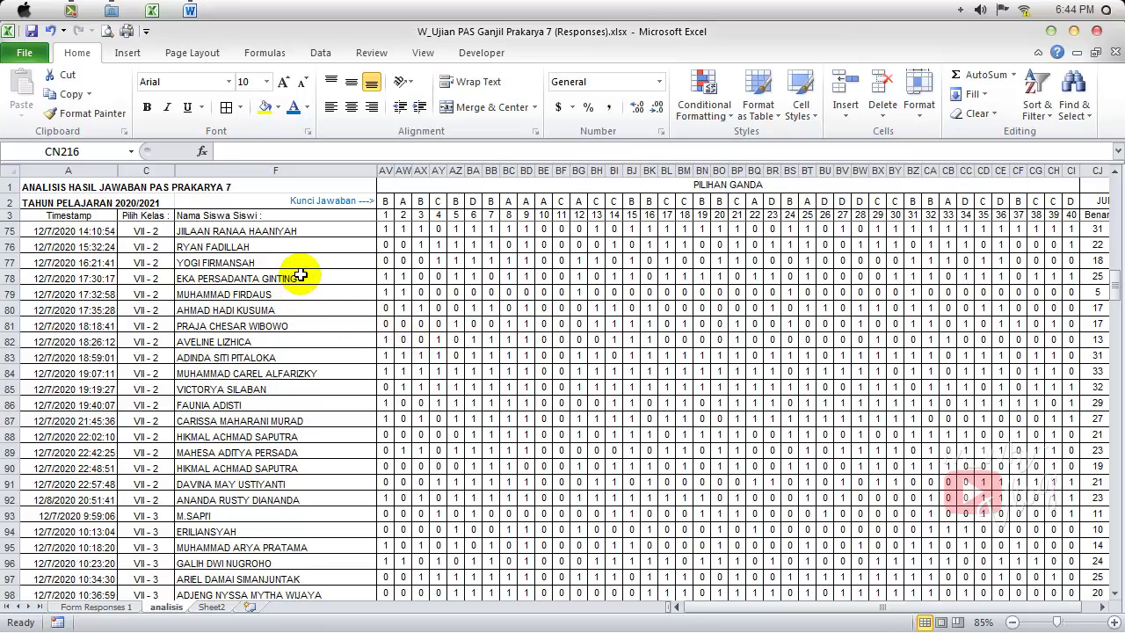
{"action": "left_click", "coordinate": [107, 31]}
{"action": "scroll", "coordinate": [747, 287], "scroll_direction": "down", "scroll_amount": 10}
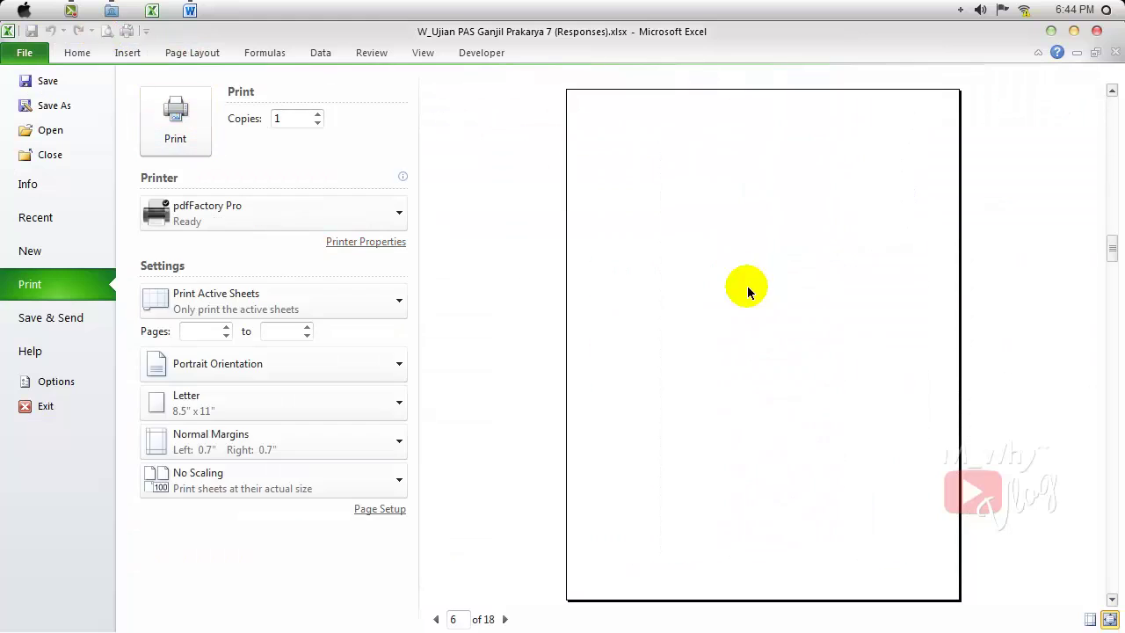
{"action": "scroll", "coordinate": [748, 287], "scroll_direction": "up", "scroll_amount": 10}
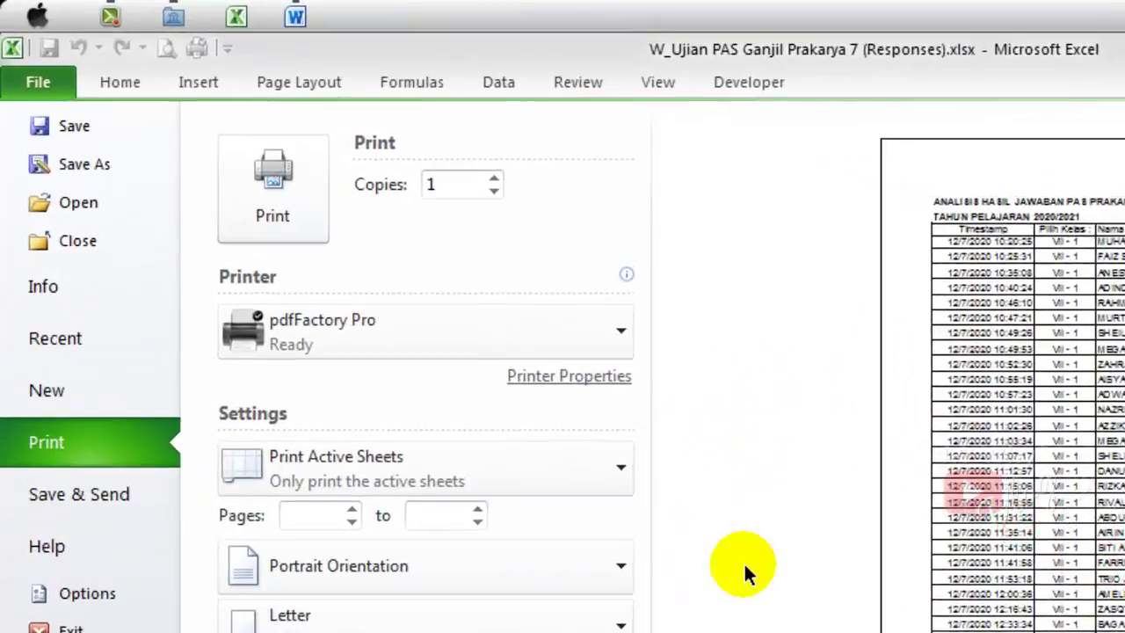
- Set the sheet's page orientation to Landscape and its paper size to Folio
{"action": "left_click", "coordinate": [212, 59]}
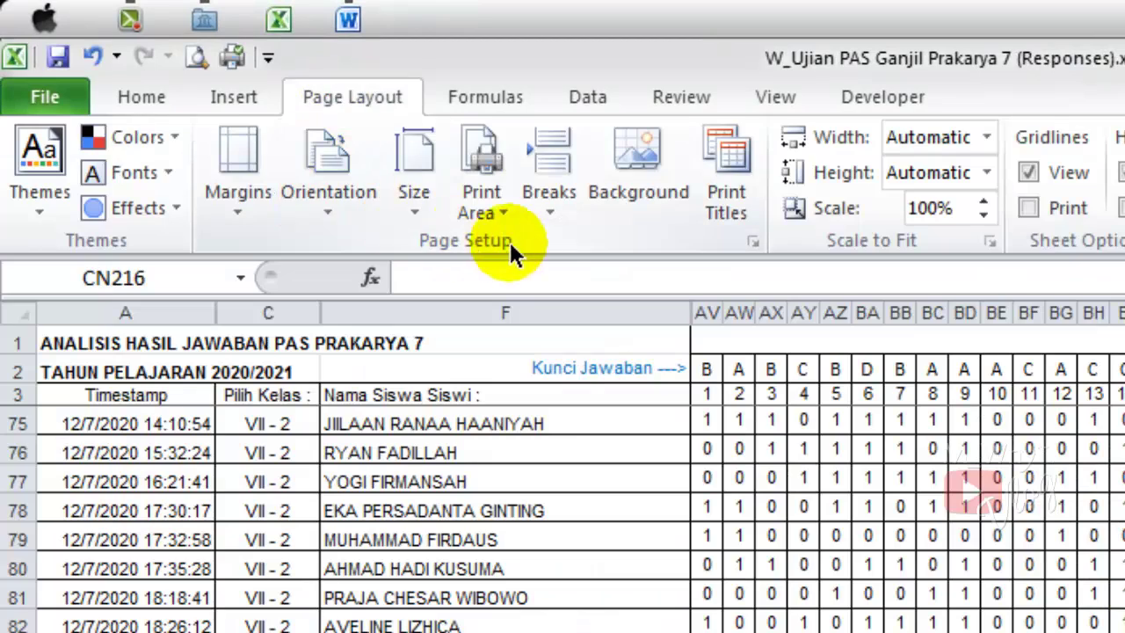
{"action": "left_click", "coordinate": [345, 198]}
{"action": "left_click", "coordinate": [415, 334]}
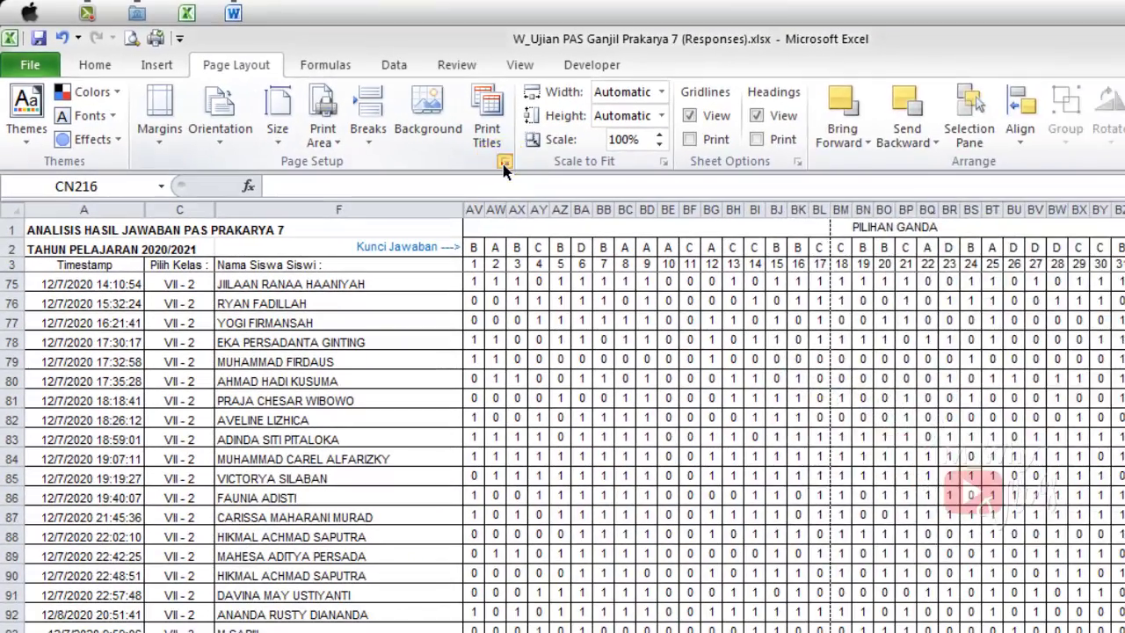
{"action": "left_click", "coordinate": [505, 165]}
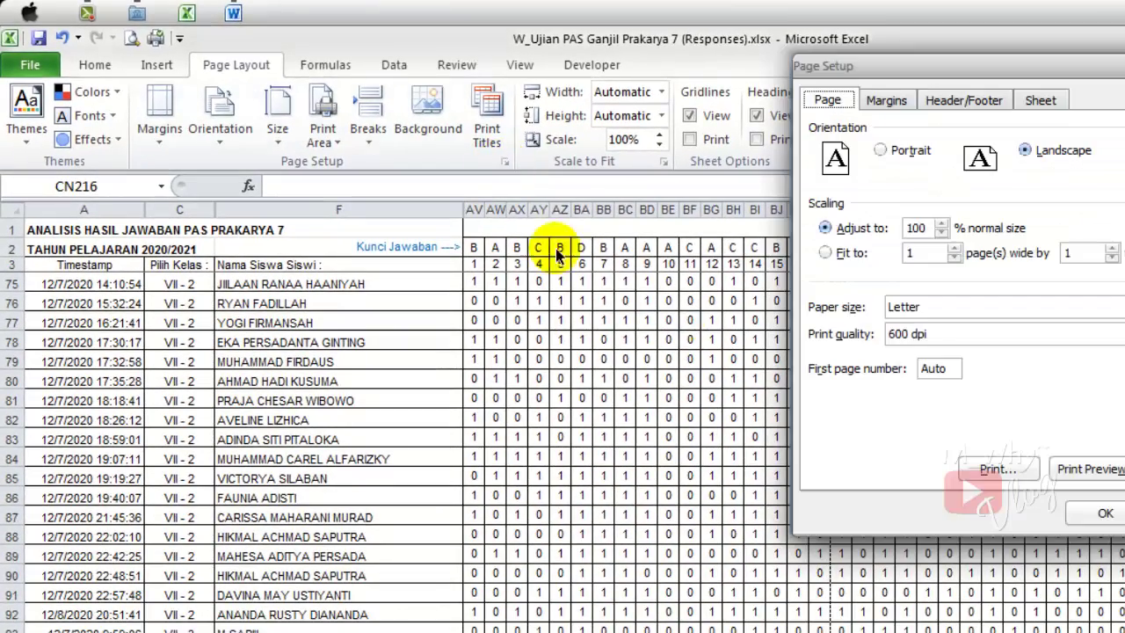
{"action": "left_click_drag", "start_coordinate": [920, 63], "coordinate": [801, 197]}
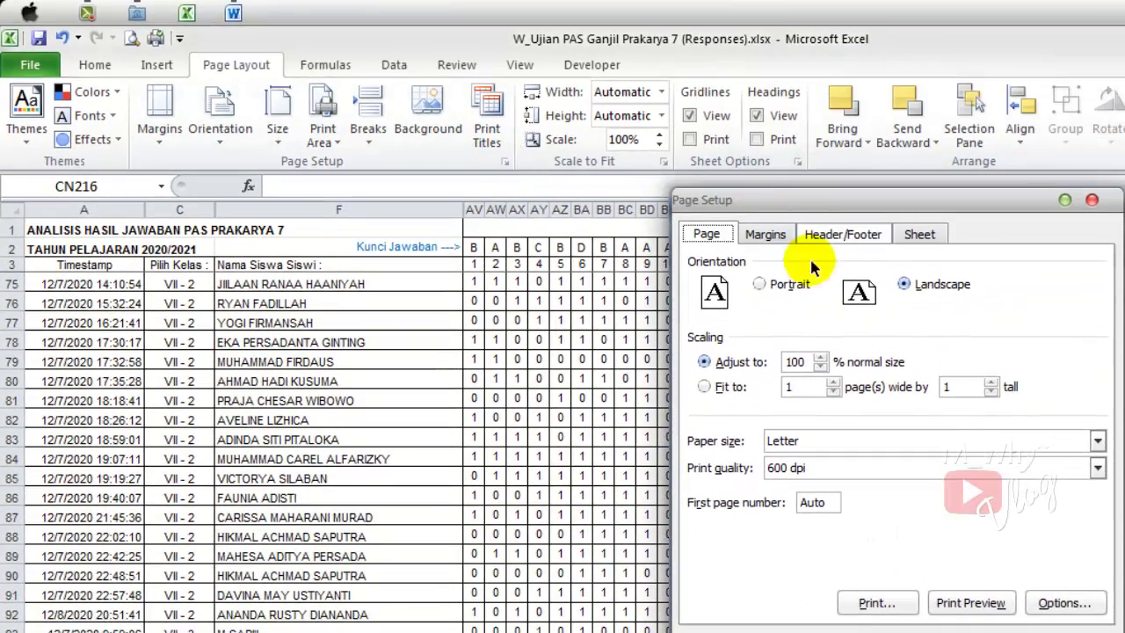
{"action": "left_click", "coordinate": [905, 284]}
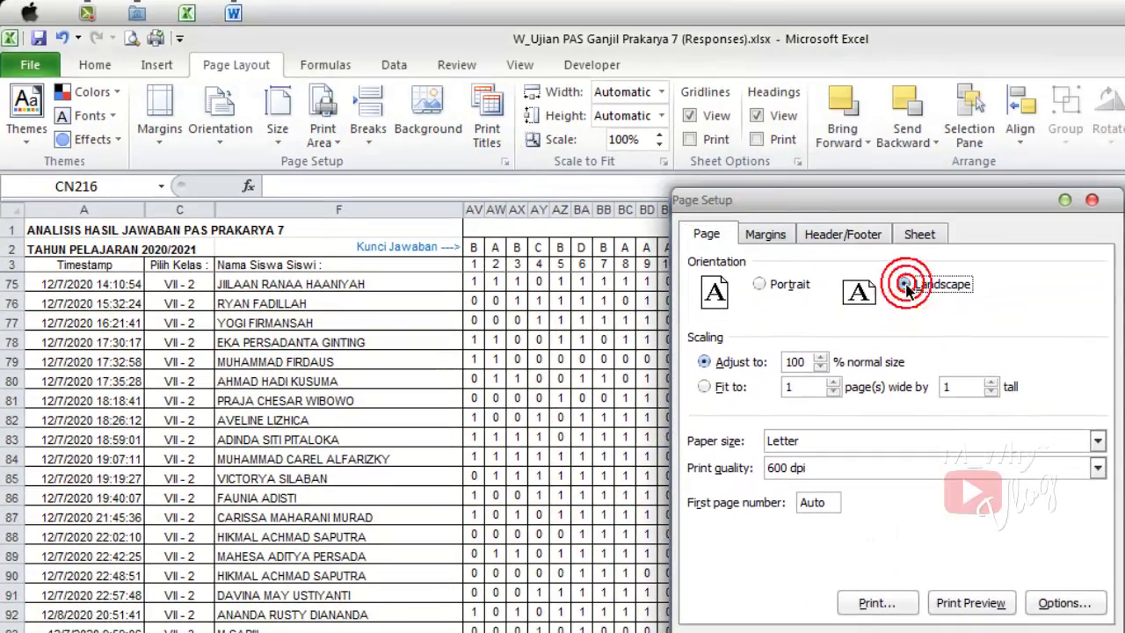
{"action": "left_click", "coordinate": [878, 439]}
{"action": "scroll", "coordinate": [851, 488], "scroll_direction": "down", "scroll_amount": 3}
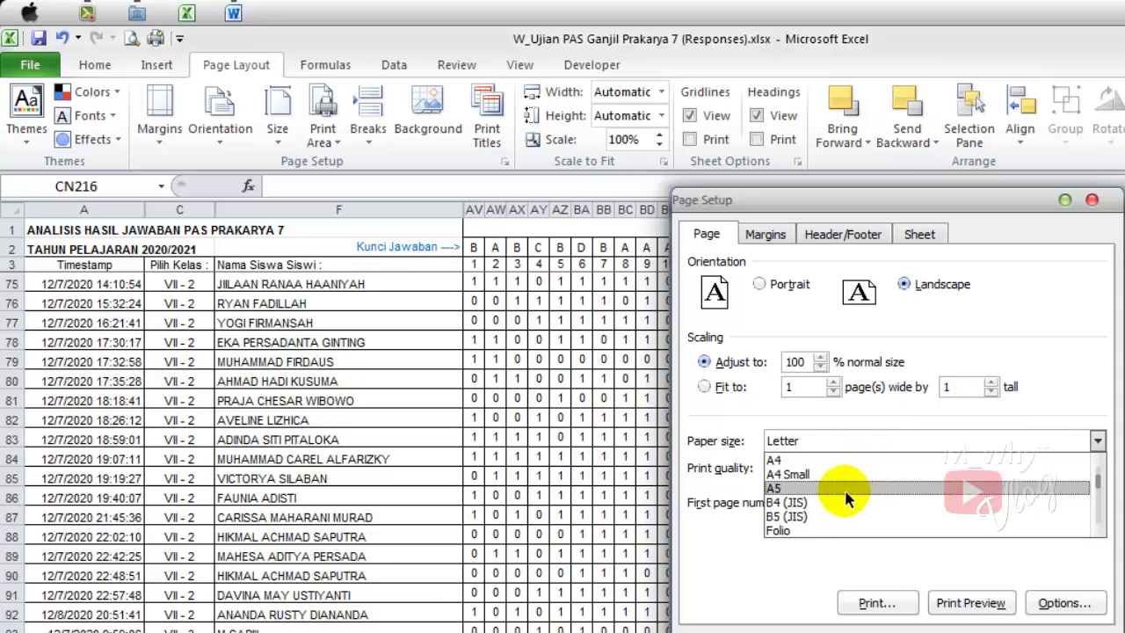
{"action": "left_click", "coordinate": [795, 530]}
- Set the left and right page margins to 0.45, center the sheet horizontally on the page, and apply the page setup
{"action": "left_click", "coordinate": [765, 235]}
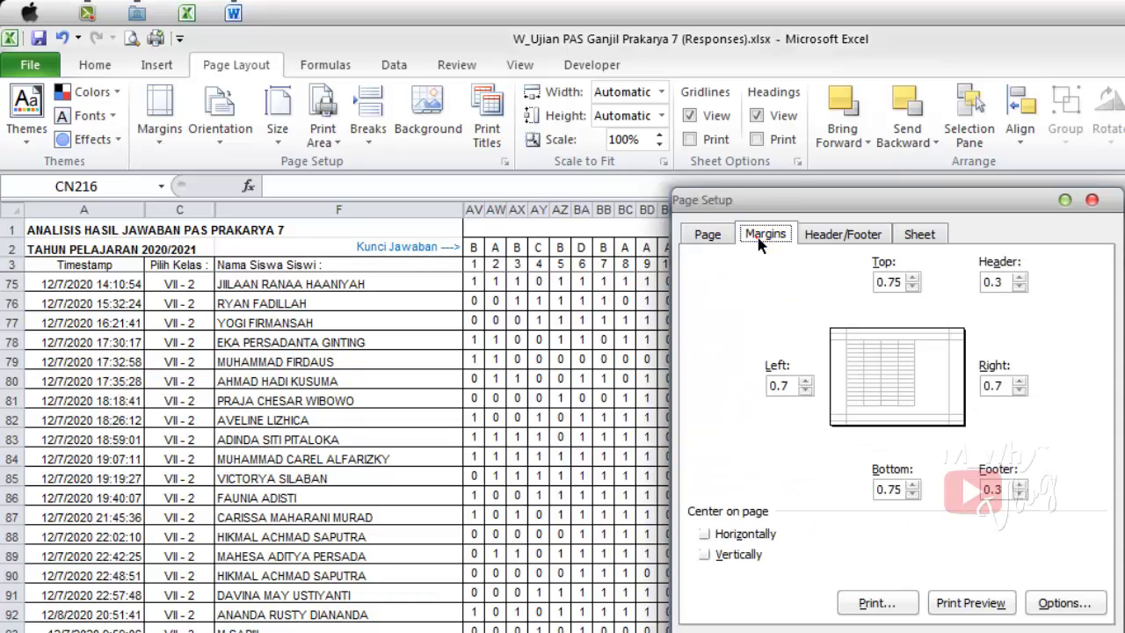
{"action": "left_click", "coordinate": [805, 392]}
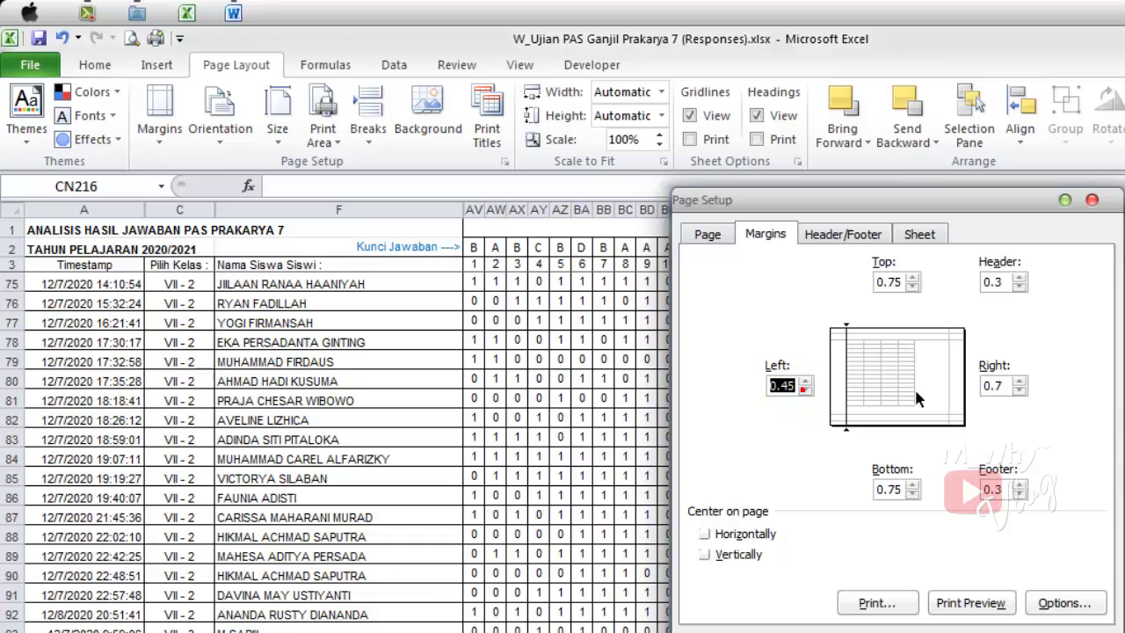
{"action": "left_click", "coordinate": [1019, 390]}
{"action": "left_click", "coordinate": [913, 286]}
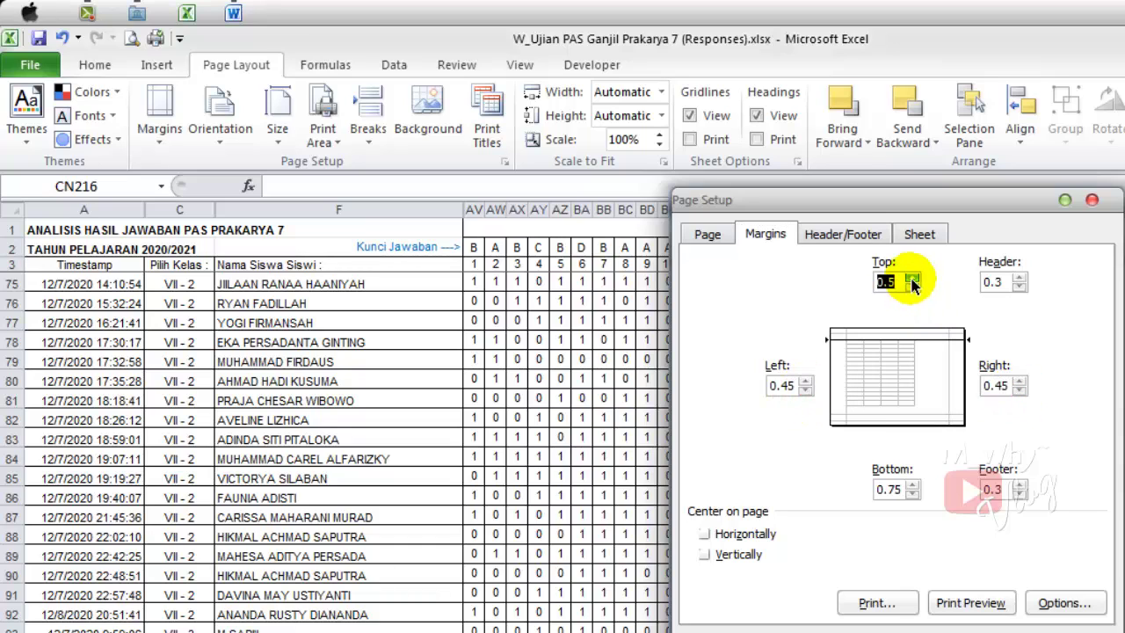
{"action": "left_click", "coordinate": [919, 486]}
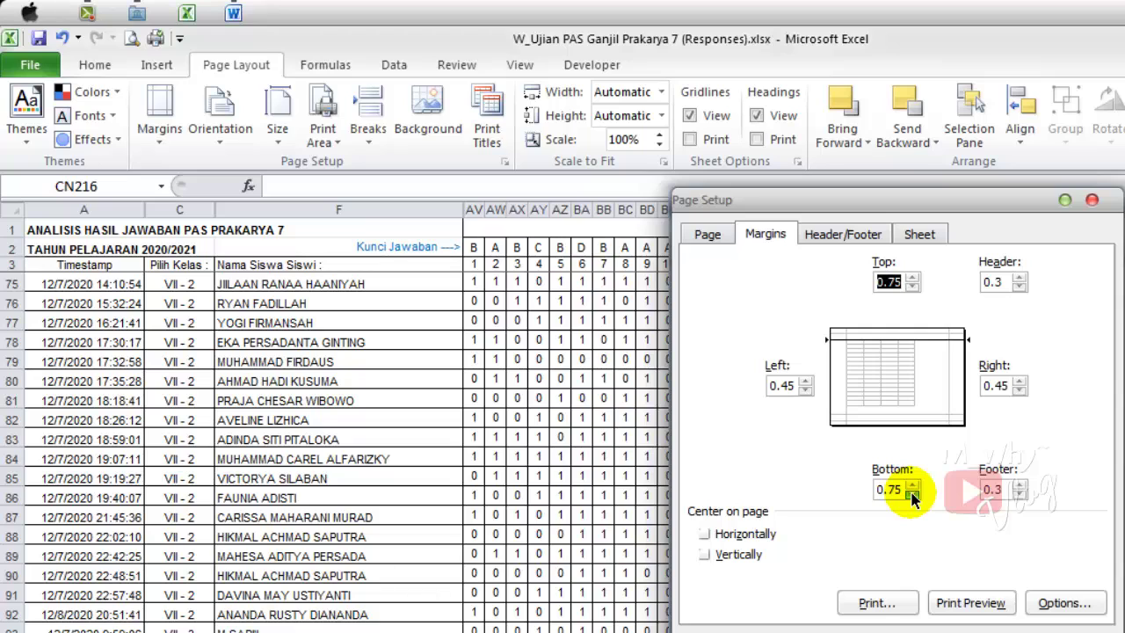
{"action": "left_click", "coordinate": [736, 536]}
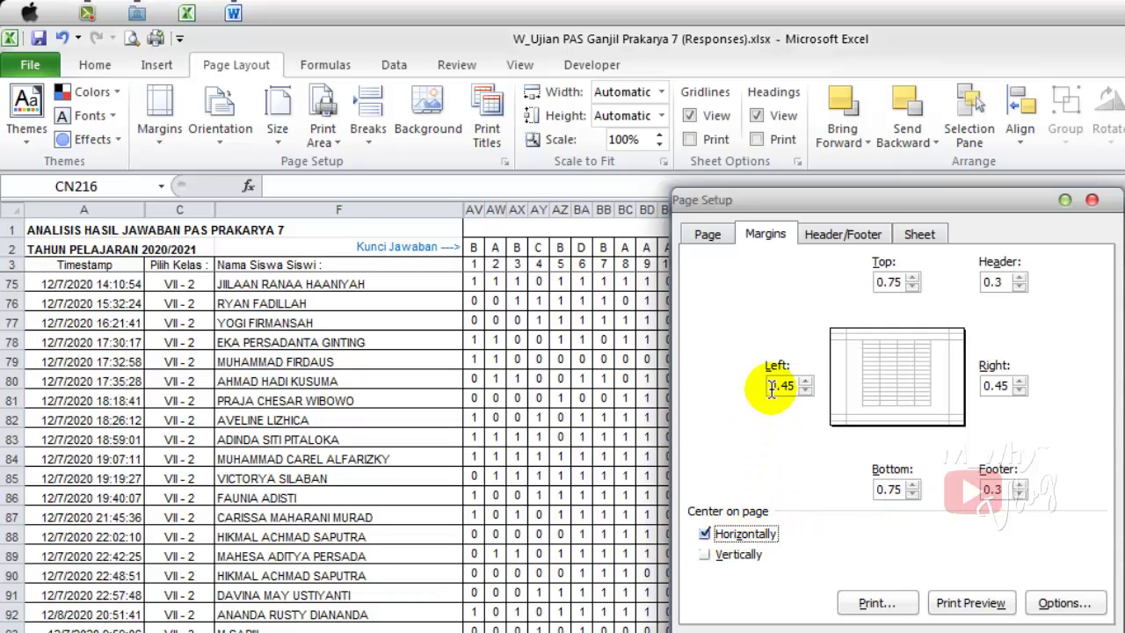
{"action": "left_click", "coordinate": [893, 492]}
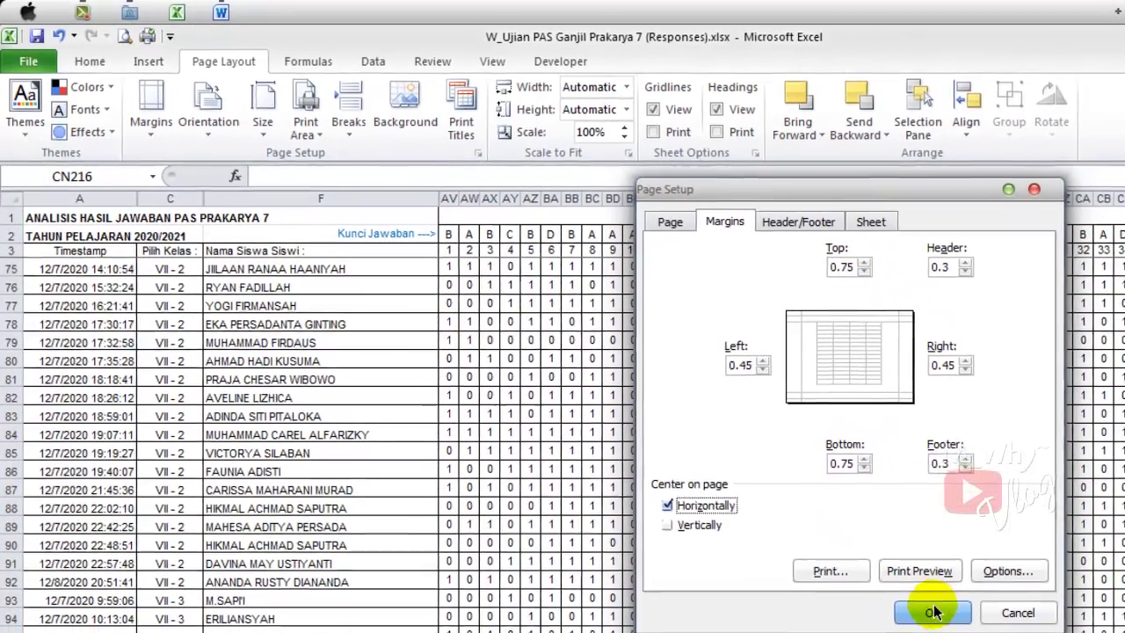
{"action": "left_click", "coordinate": [983, 632]}
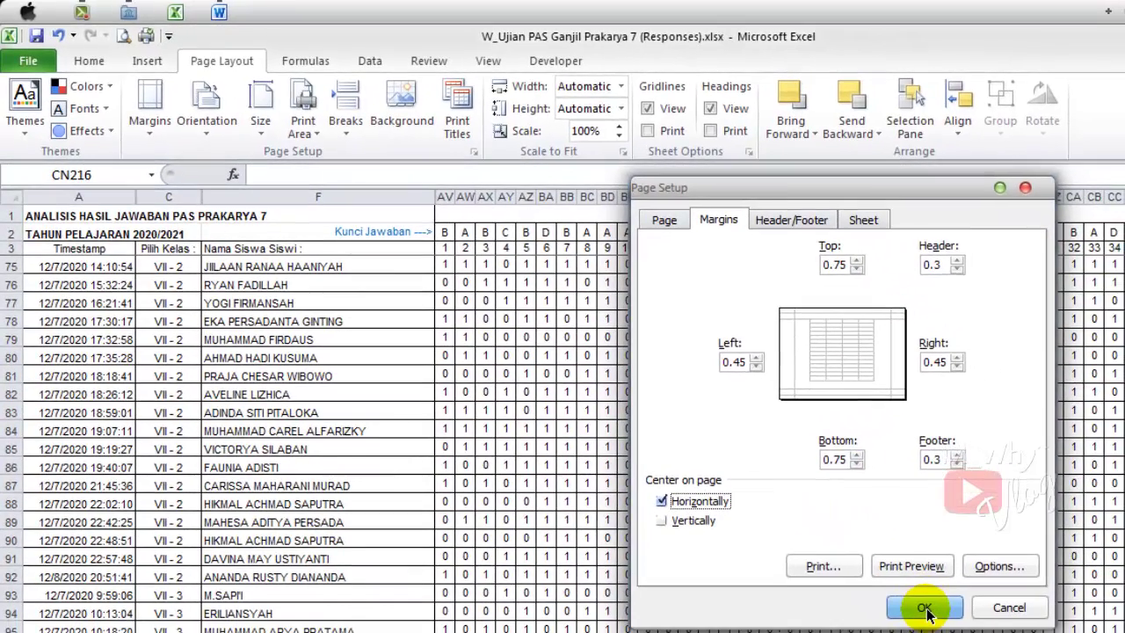
- Preview the printed pages to examine how the student rows and columns split across them
{"action": "left_click", "coordinate": [123, 36]}
{"action": "scroll", "coordinate": [756, 337], "scroll_direction": "down", "scroll_amount": 3}
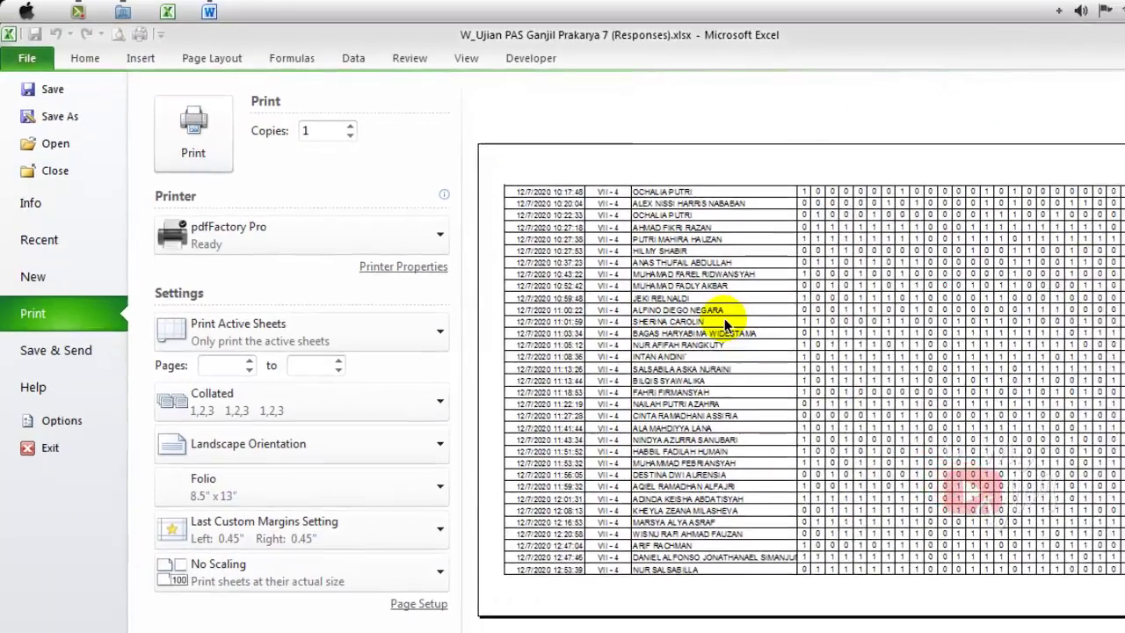
{"action": "scroll", "coordinate": [726, 325], "scroll_direction": "down", "scroll_amount": 3}
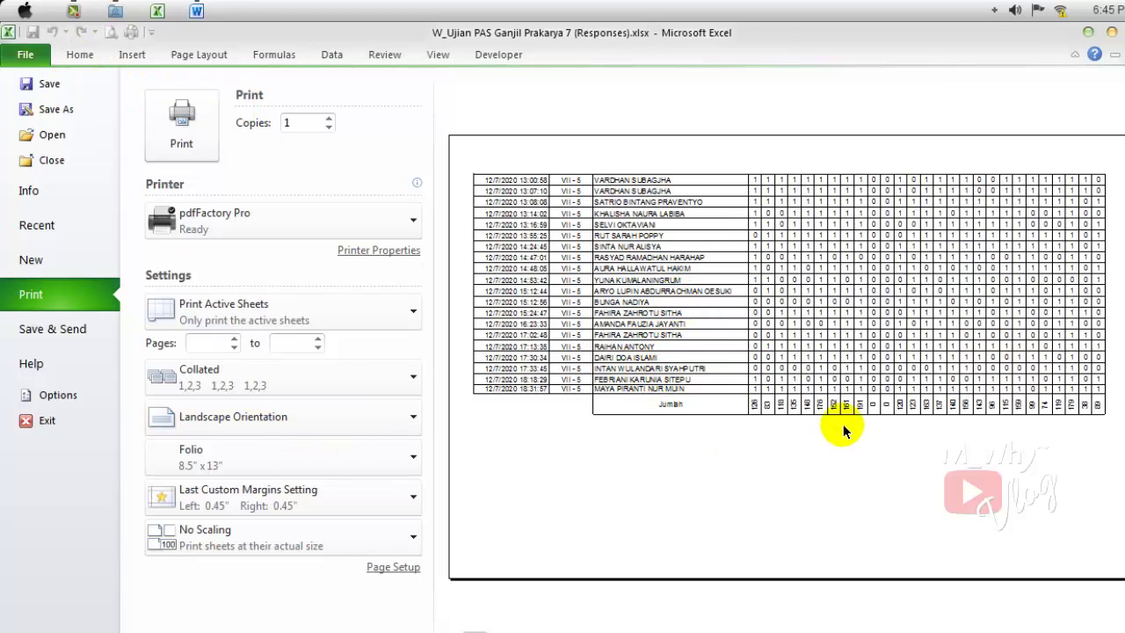
{"action": "scroll", "coordinate": [829, 427], "scroll_direction": "down", "scroll_amount": 1}
{"action": "scroll", "coordinate": [773, 356], "scroll_direction": "up", "scroll_amount": 1}
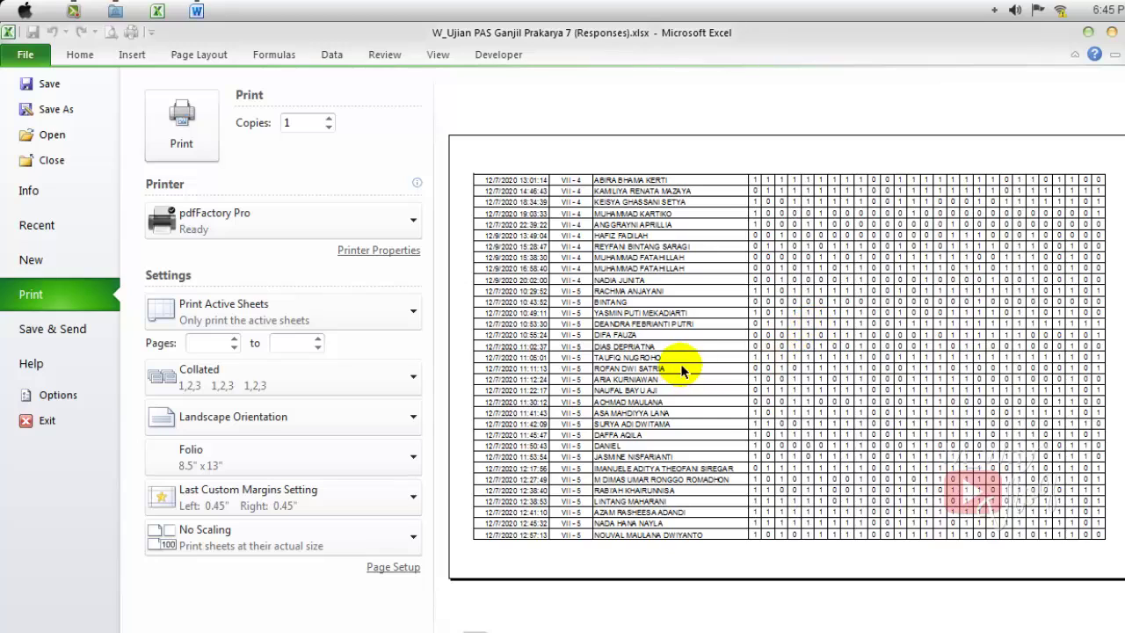
{"action": "left_click", "coordinate": [399, 570]}
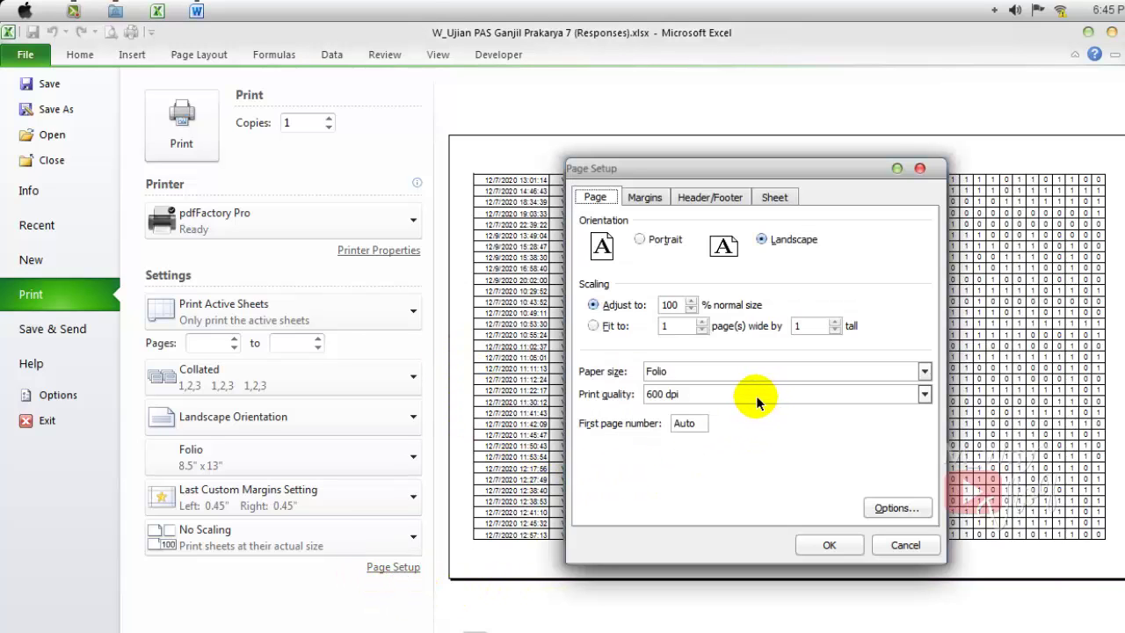
{"action": "left_click", "coordinate": [906, 545]}
{"action": "left_click", "coordinate": [80, 55]}
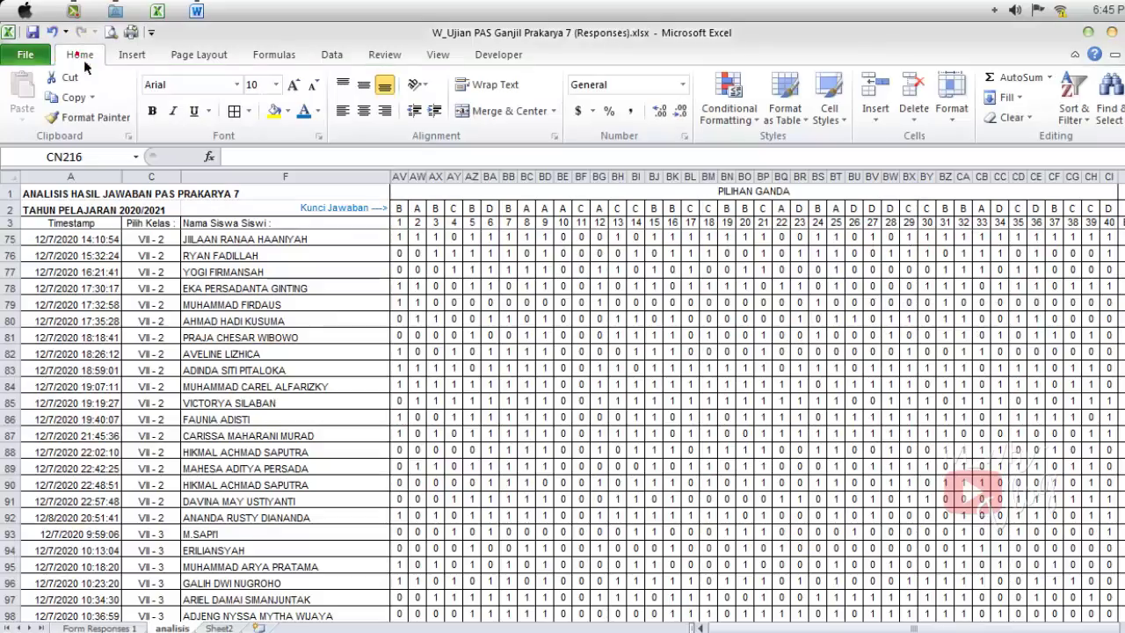
- Set the print scaling in the page setup to fit 1 page wide by 7 tall
{"action": "left_click", "coordinate": [200, 53]}
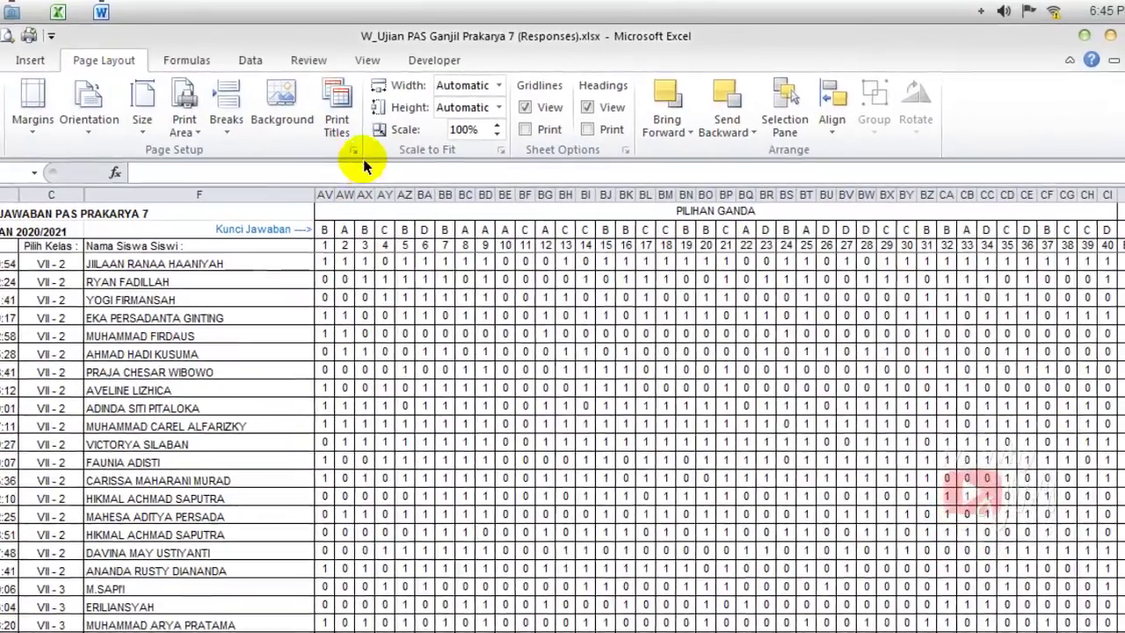
{"action": "left_click", "coordinate": [425, 137]}
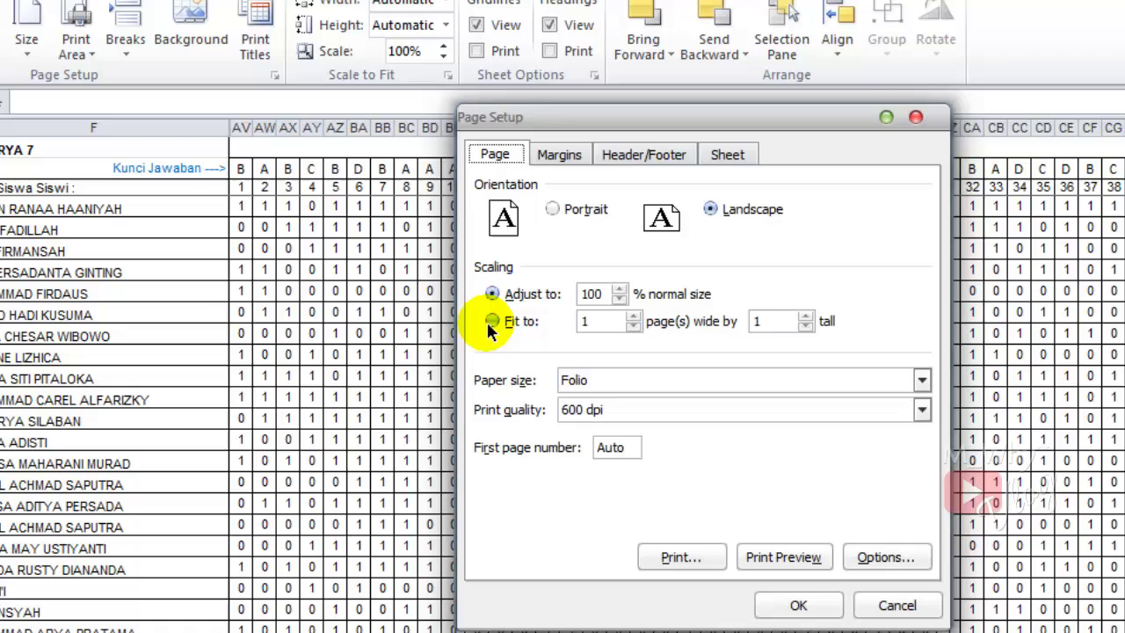
{"action": "left_click", "coordinate": [491, 321]}
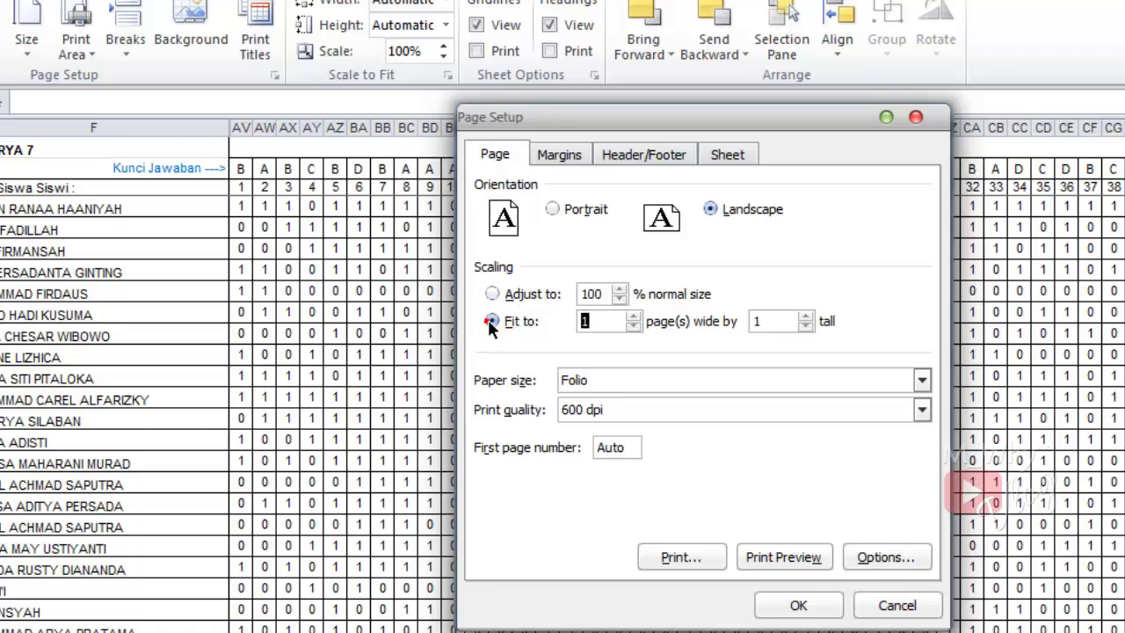
{"action": "left_click", "coordinate": [597, 320]}
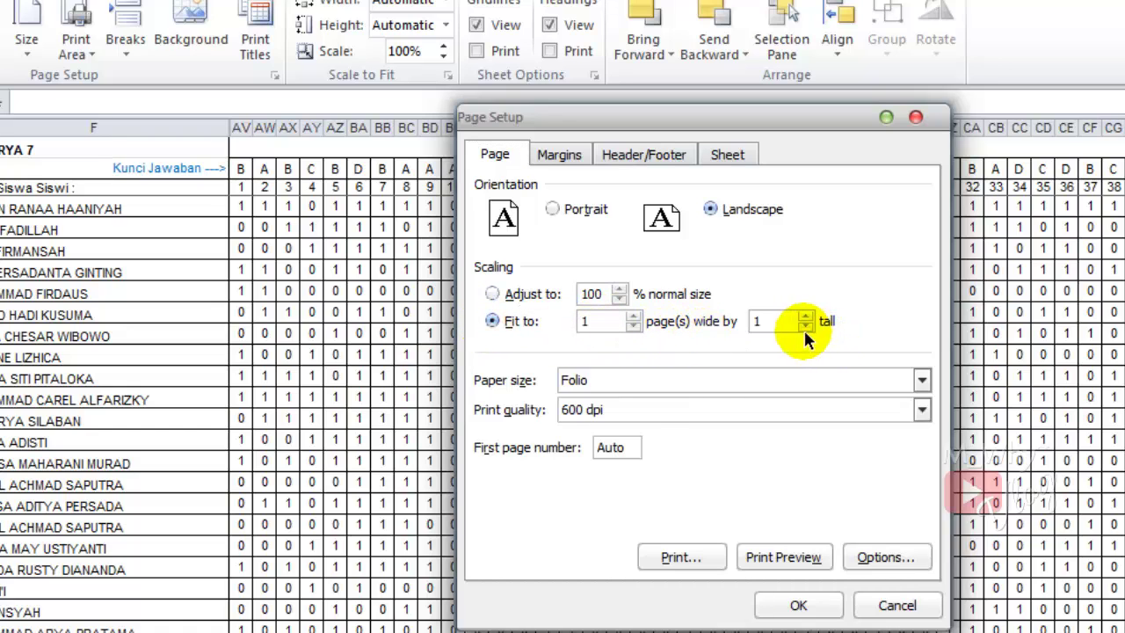
{"action": "left_click", "coordinate": [757, 321]}
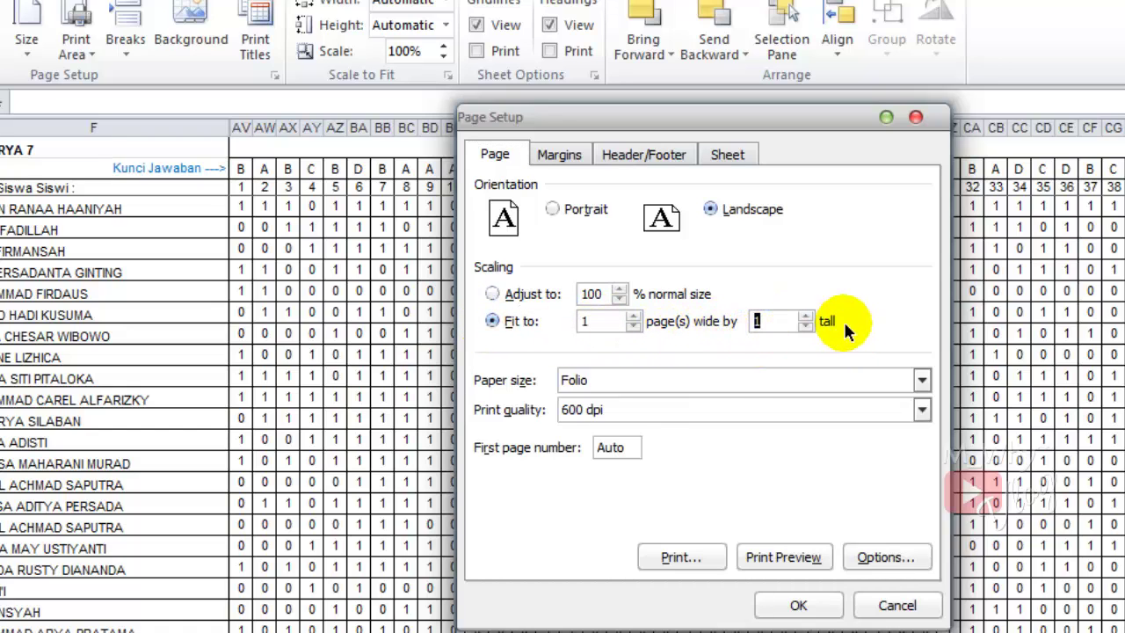
{"action": "left_click", "coordinate": [804, 316]}
{"action": "left_click", "coordinate": [805, 316]}
{"action": "left_click", "coordinate": [804, 316]}
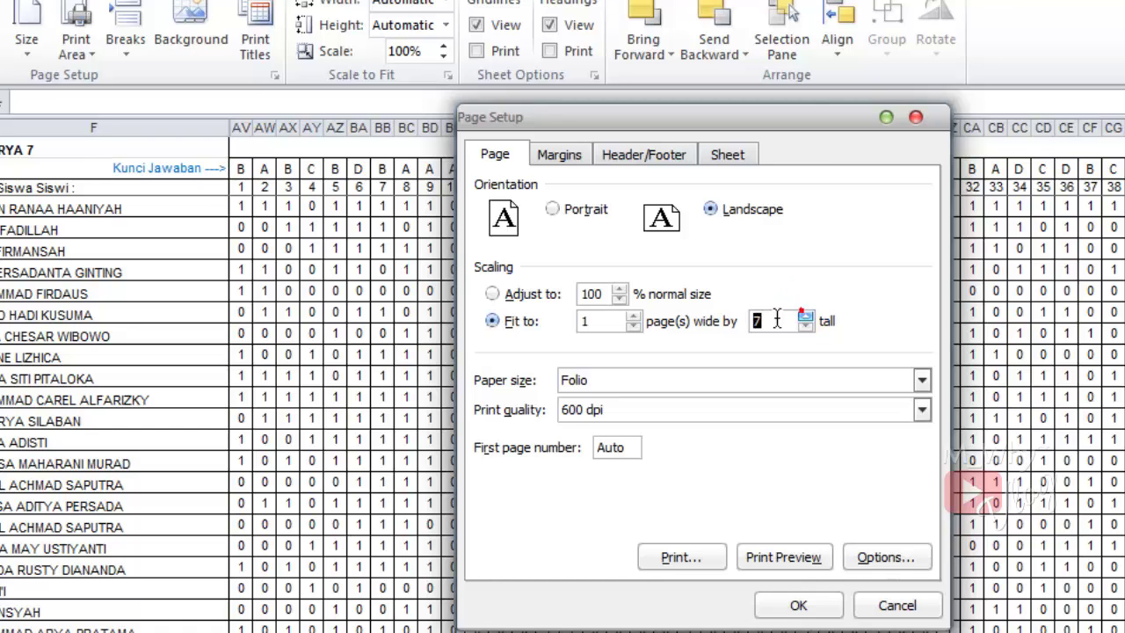
{"action": "left_click", "coordinate": [591, 316]}
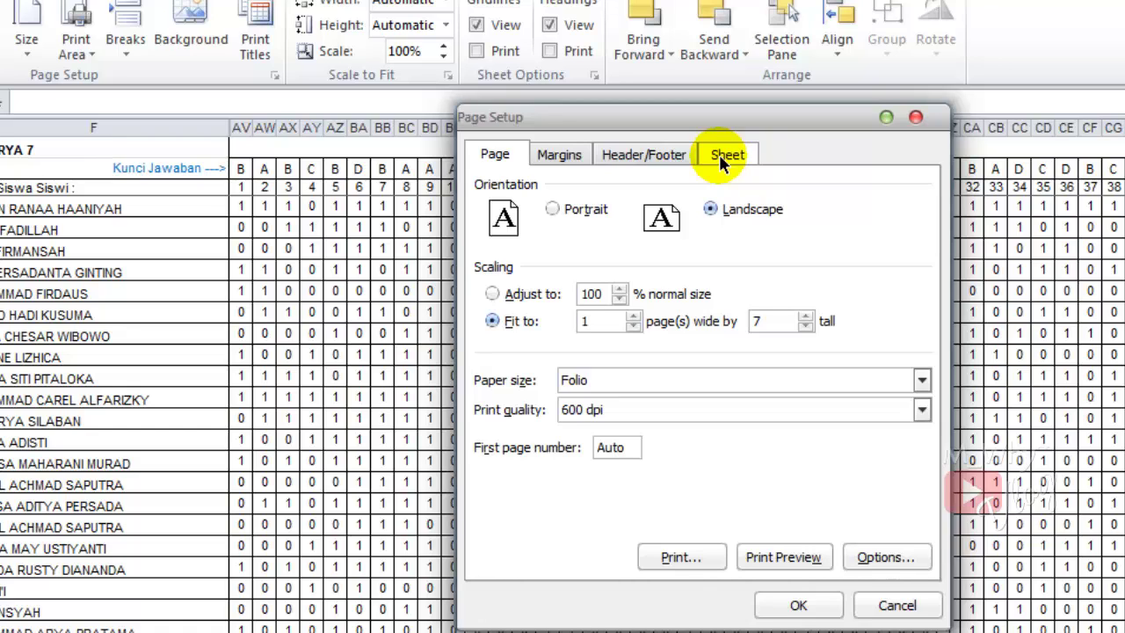
- Add a custom footer with the page number in its right section and apply the page setup
{"action": "left_click", "coordinate": [666, 154]}
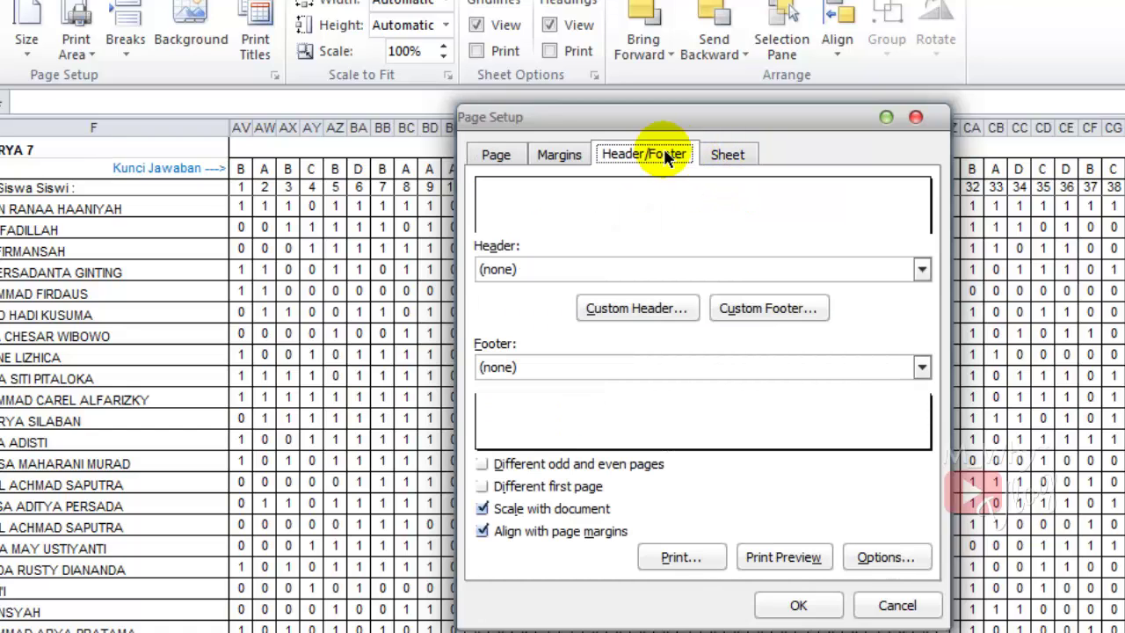
{"action": "left_click", "coordinate": [774, 308]}
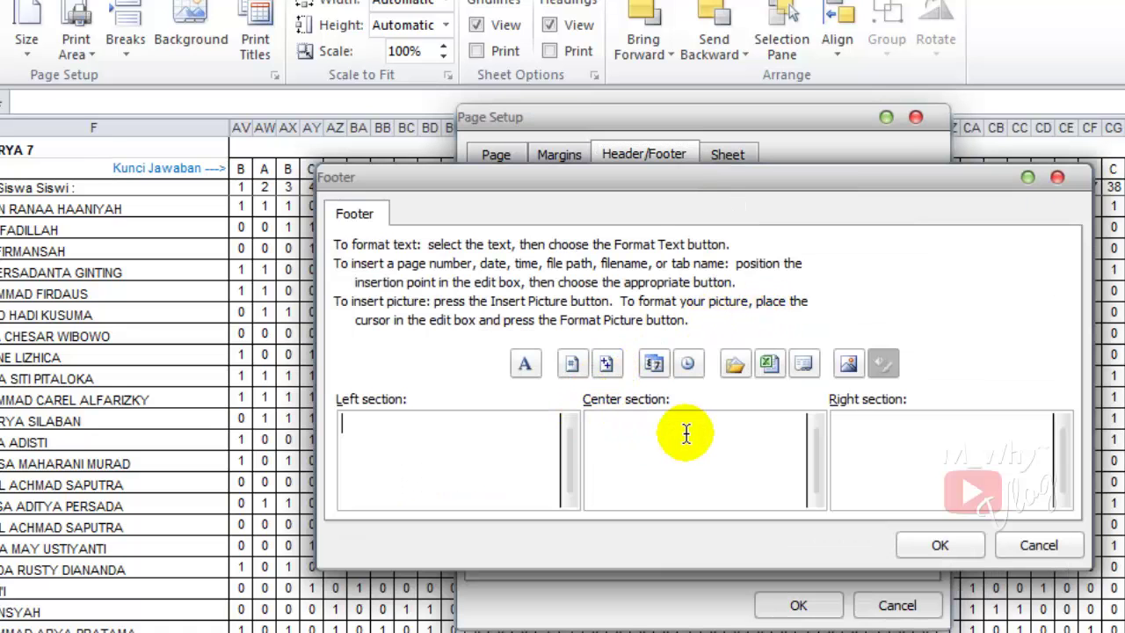
{"action": "left_click", "coordinate": [611, 432]}
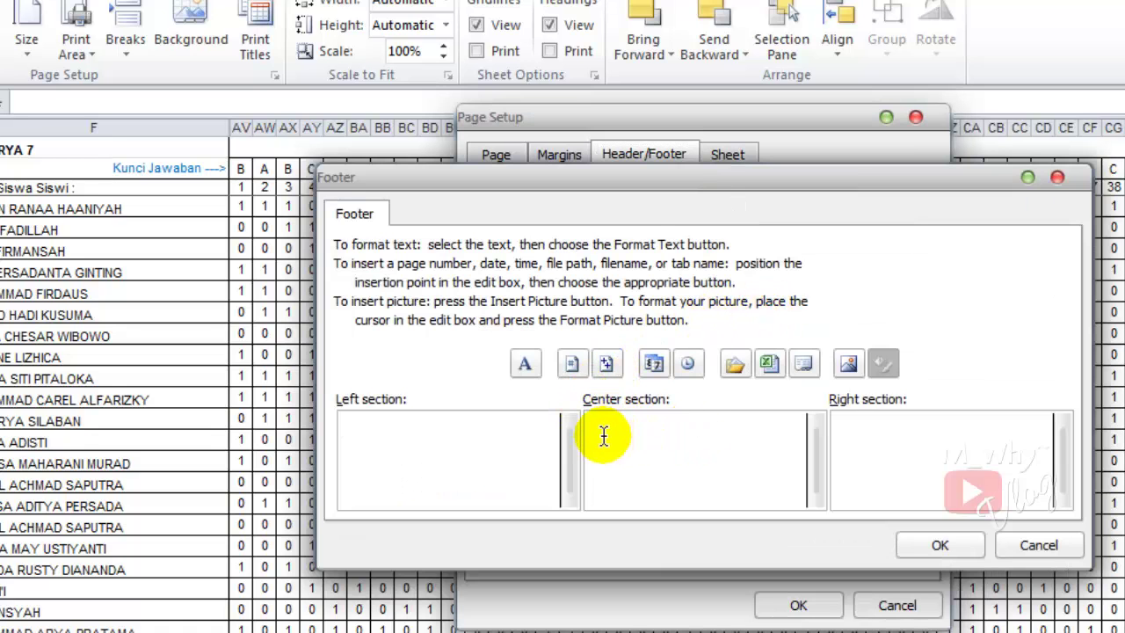
{"action": "left_click", "coordinate": [927, 435]}
{"action": "left_click", "coordinate": [571, 366]}
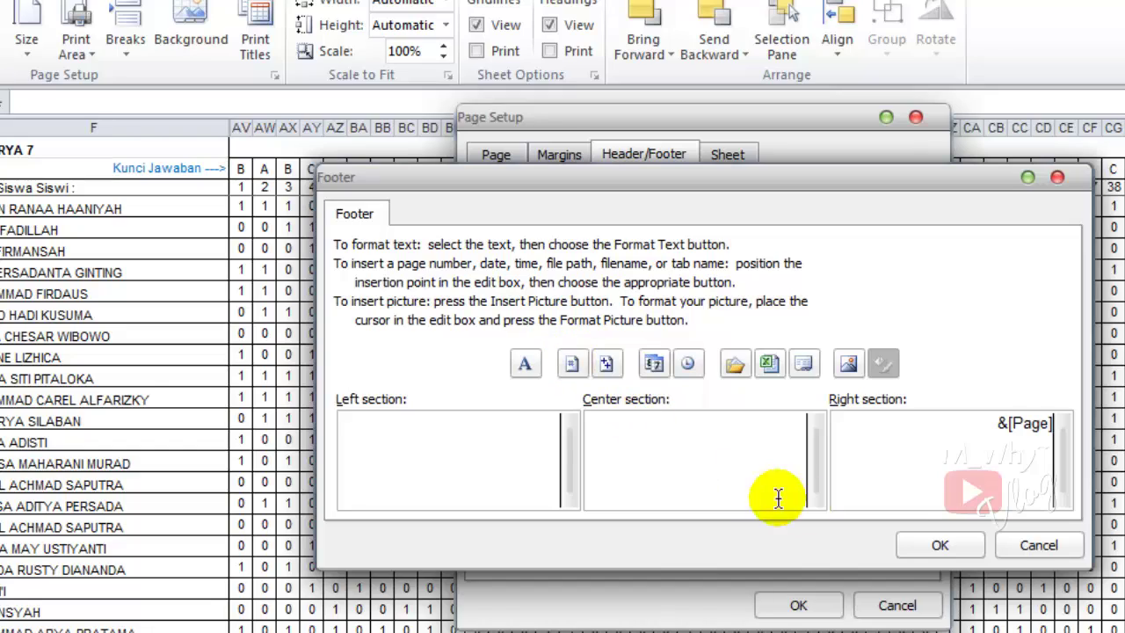
{"action": "left_click", "coordinate": [937, 544]}
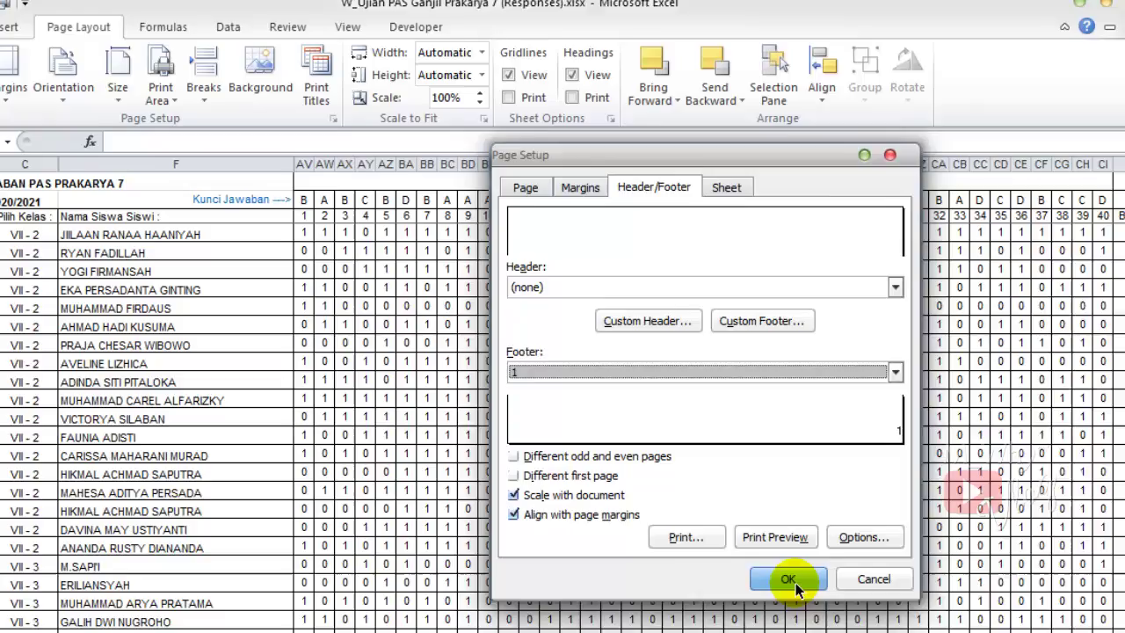
{"action": "left_click", "coordinate": [799, 605]}
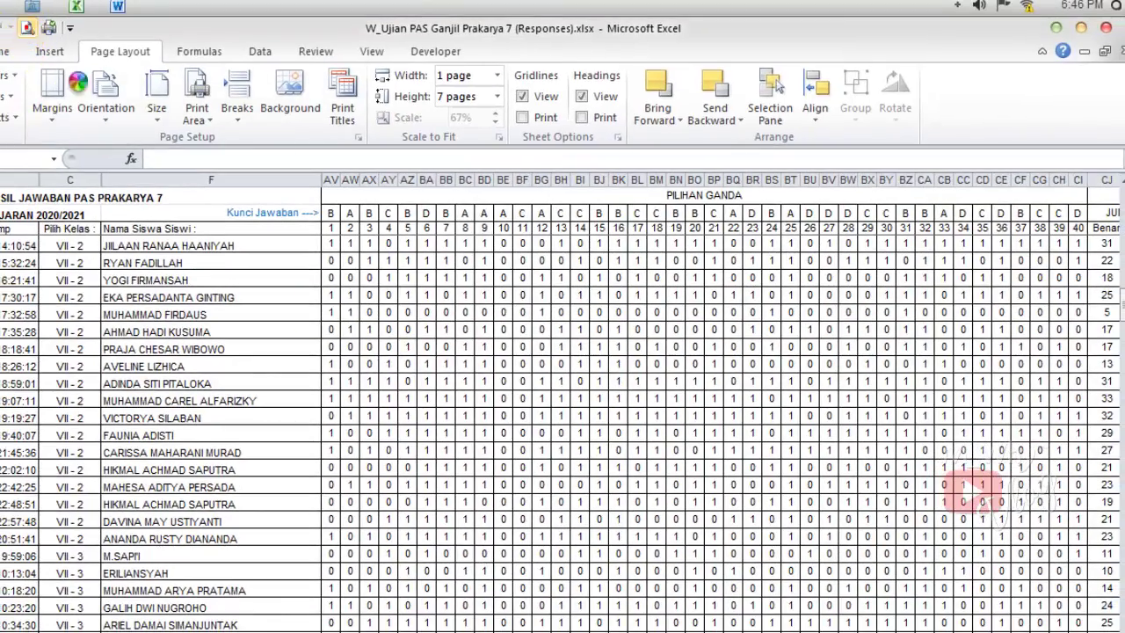
- Preview the printed pages up close to check the column fit, the page-number footer and the headings on the second page
{"action": "left_click", "coordinate": [27, 28]}
{"action": "left_click", "coordinate": [712, 286]}
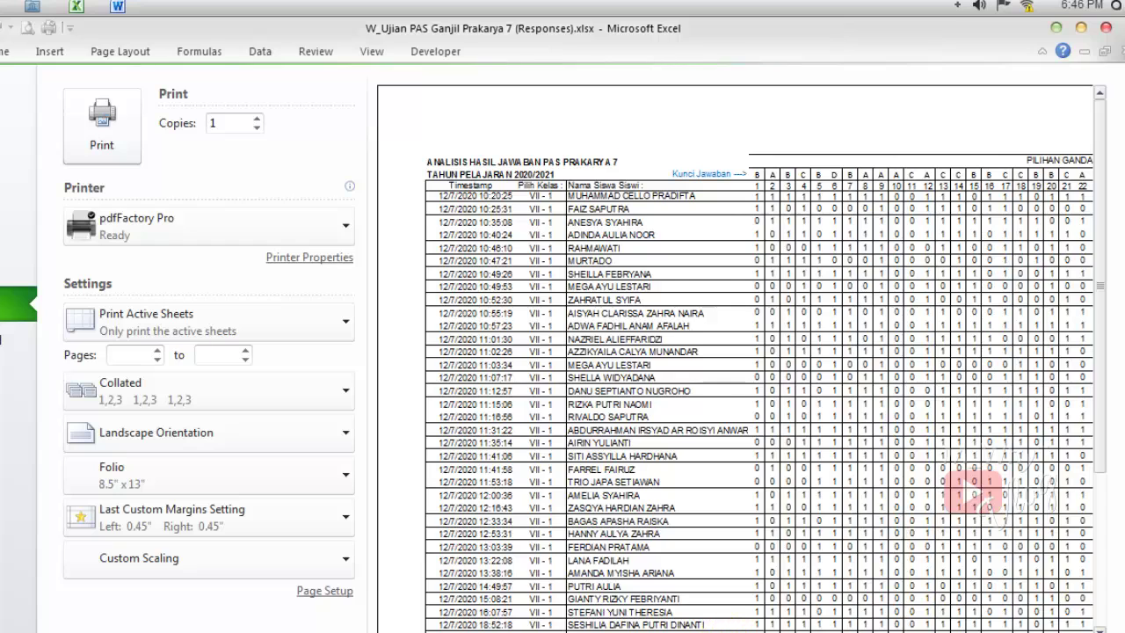
{"action": "left_click", "coordinate": [719, 628]}
{"action": "left_click", "coordinate": [902, 630]}
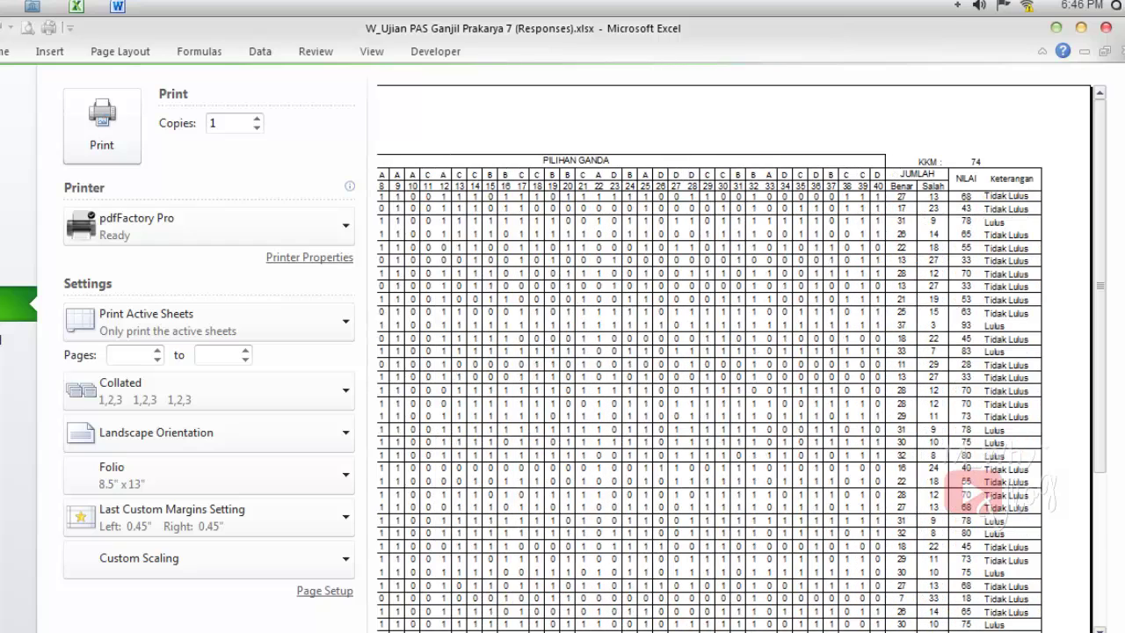
{"action": "left_click", "coordinate": [844, 628]}
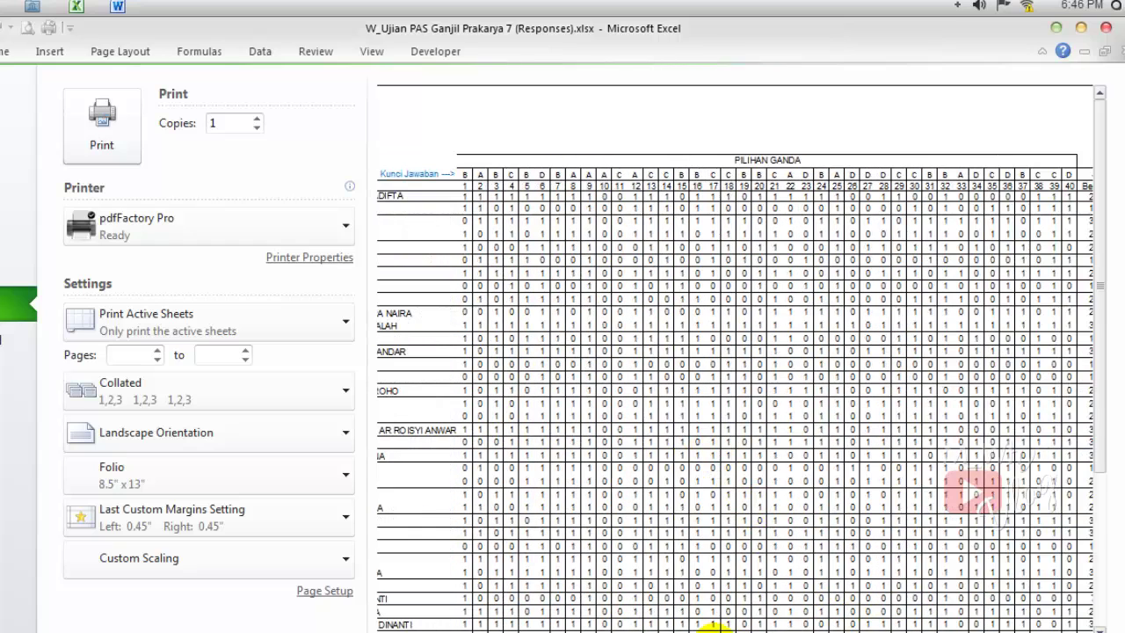
{"action": "left_click", "coordinate": [635, 530]}
{"action": "scroll", "coordinate": [595, 439], "scroll_direction": "down", "scroll_amount": 1}
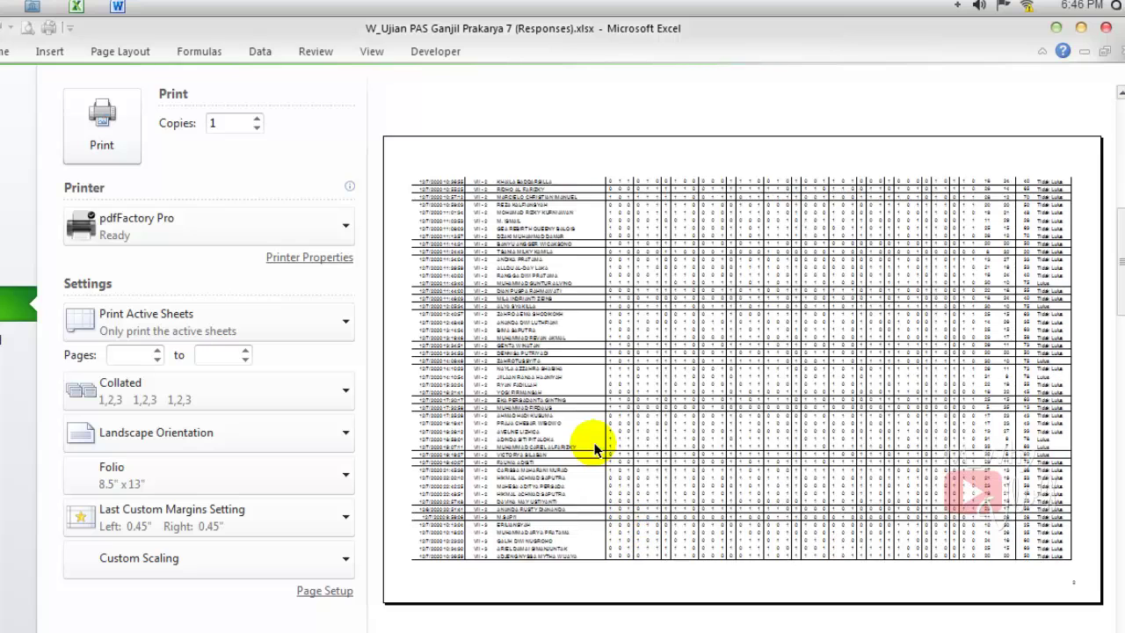
{"action": "left_click", "coordinate": [465, 178]}
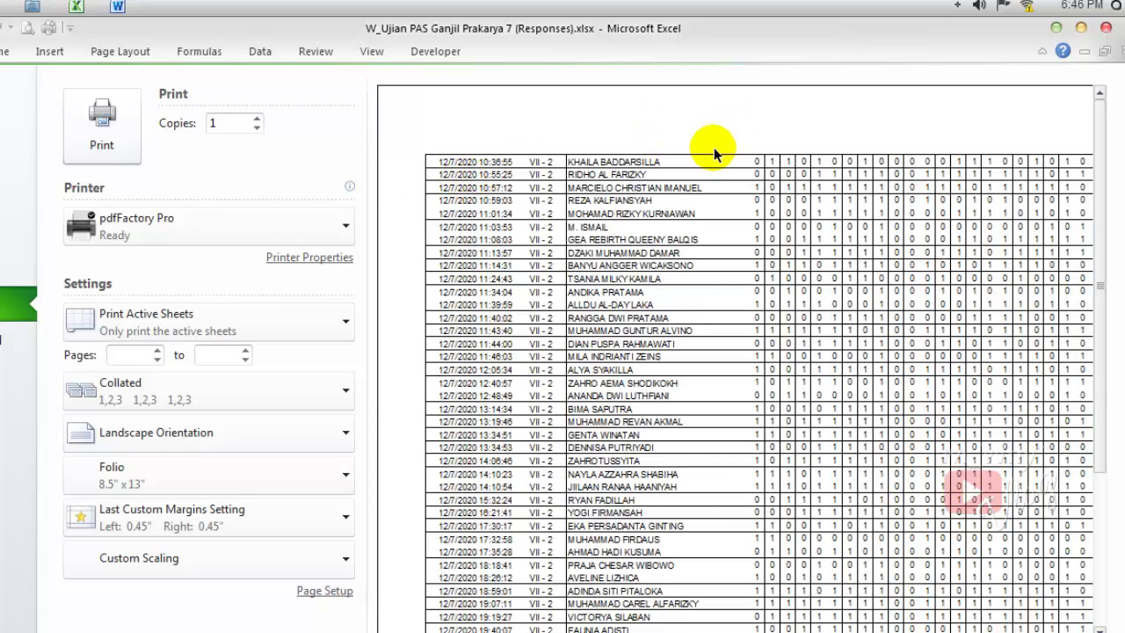
{"action": "left_click", "coordinate": [4, 52]}
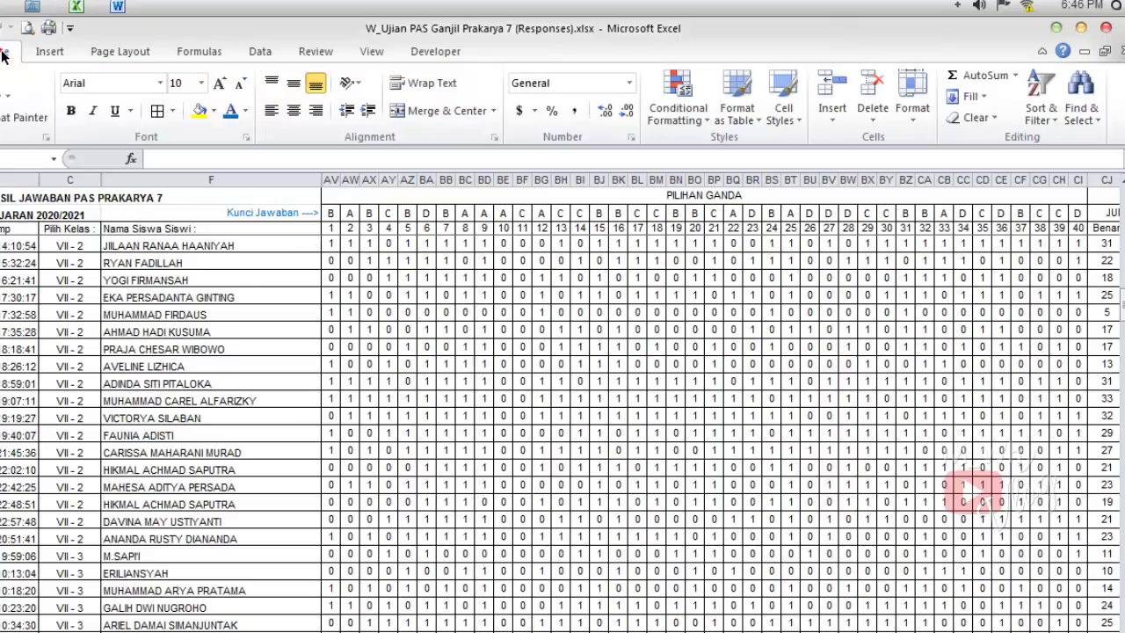
- Start choosing the rows to repeat at the top of each printed page in the page setup
{"action": "left_click", "coordinate": [119, 53]}
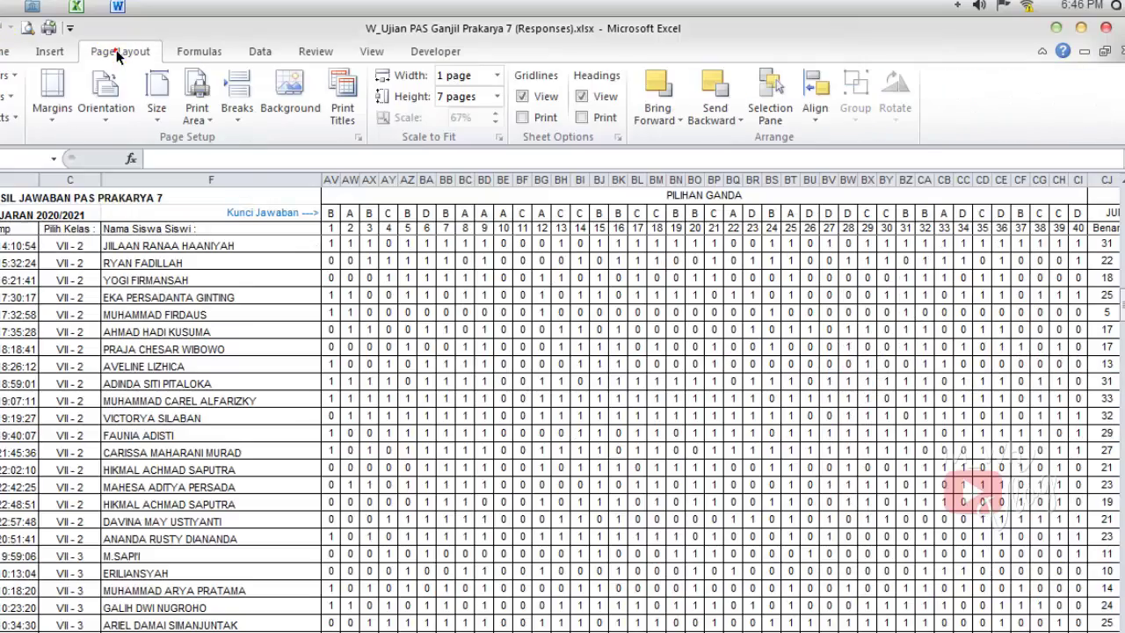
{"action": "left_click", "coordinate": [356, 138]}
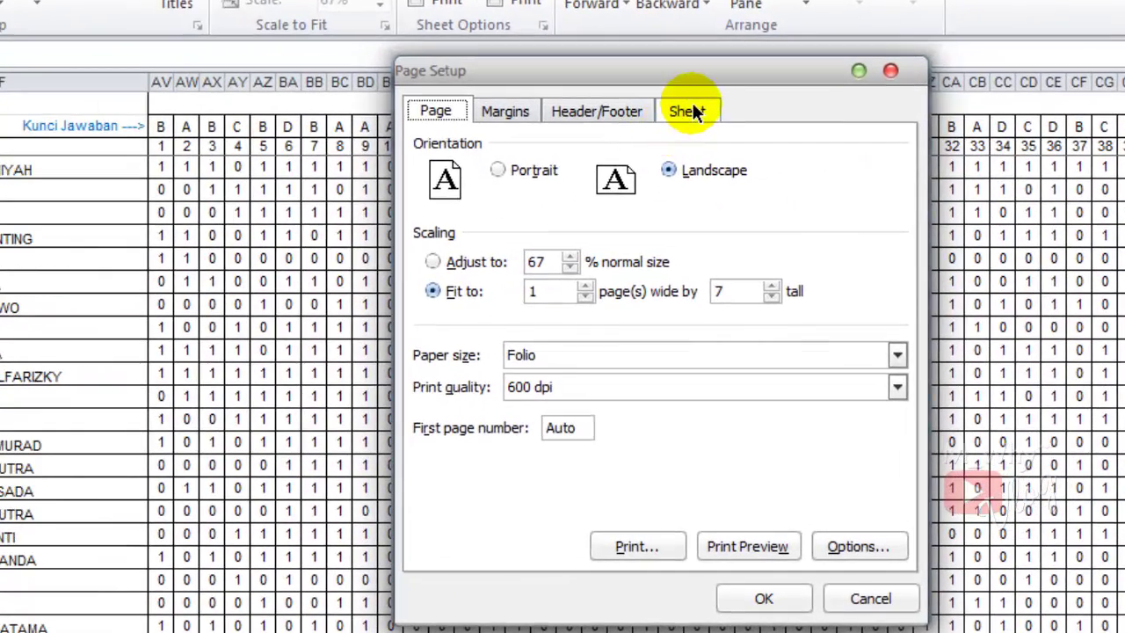
{"action": "left_click", "coordinate": [726, 201]}
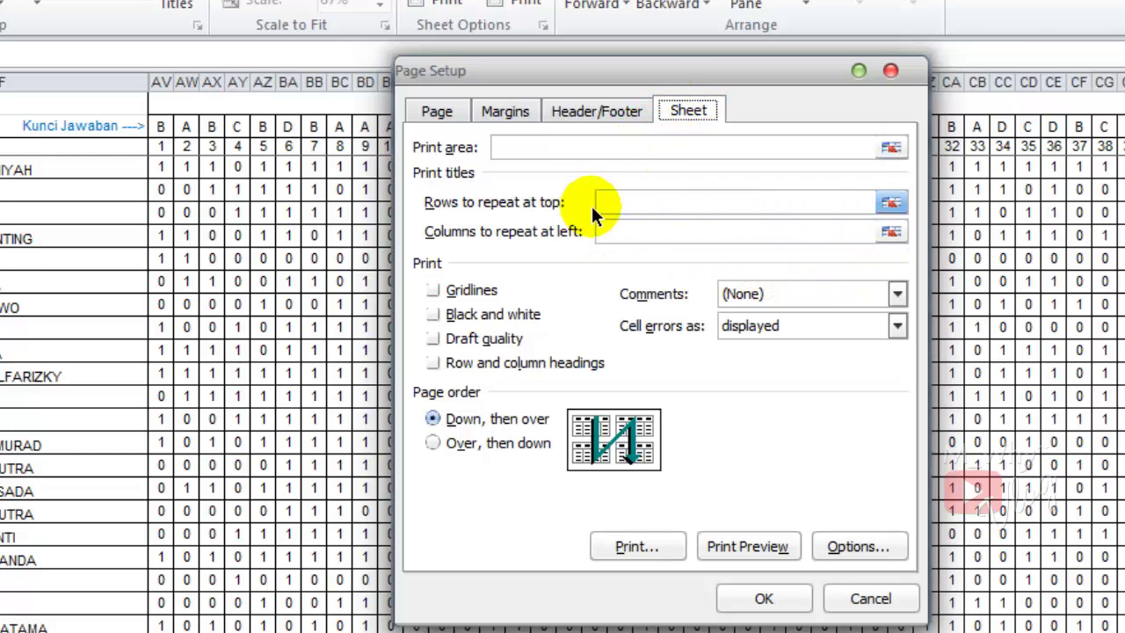
{"action": "left_click", "coordinate": [891, 204]}
{"action": "scroll", "coordinate": [182, 217], "scroll_direction": "up", "scroll_amount": 5}
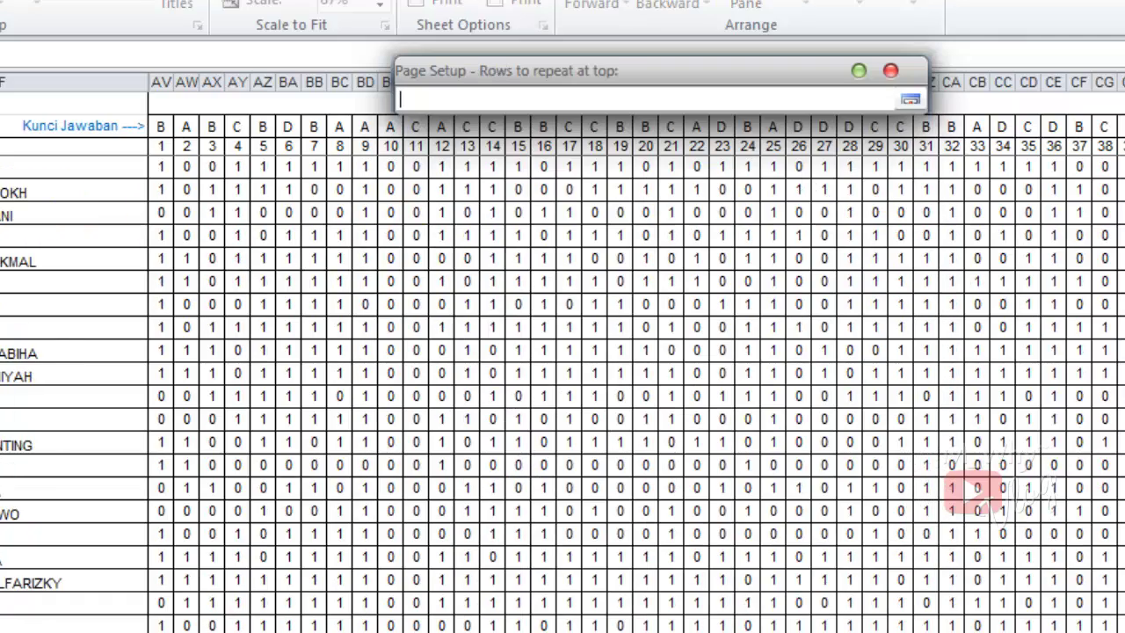
{"action": "scroll", "coordinate": [562, 387], "scroll_direction": "up", "scroll_amount": 2}
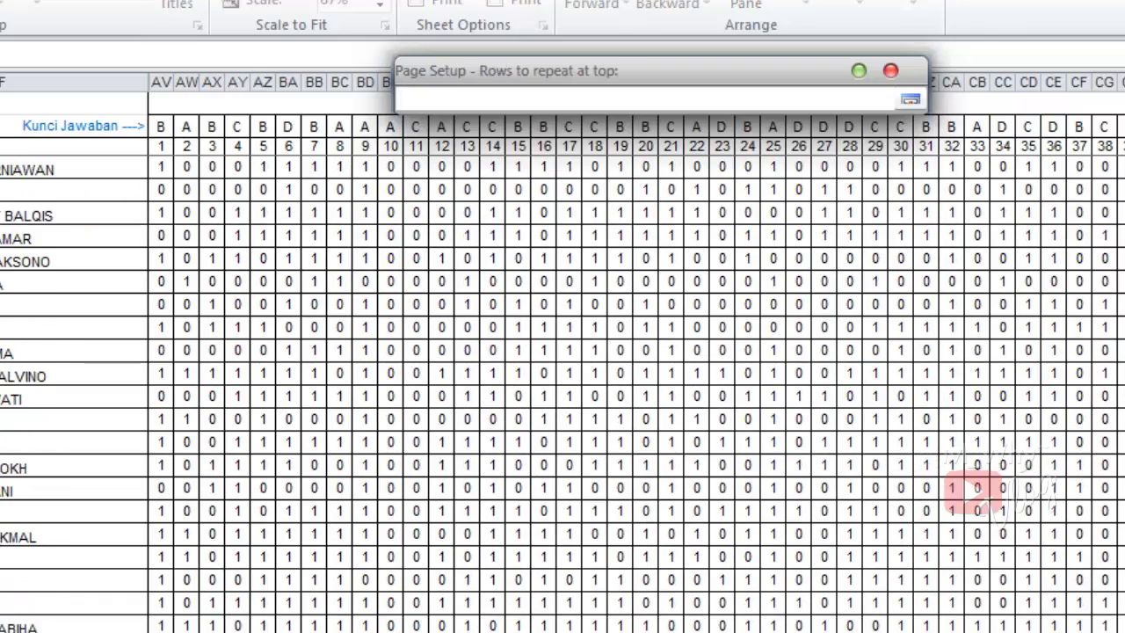